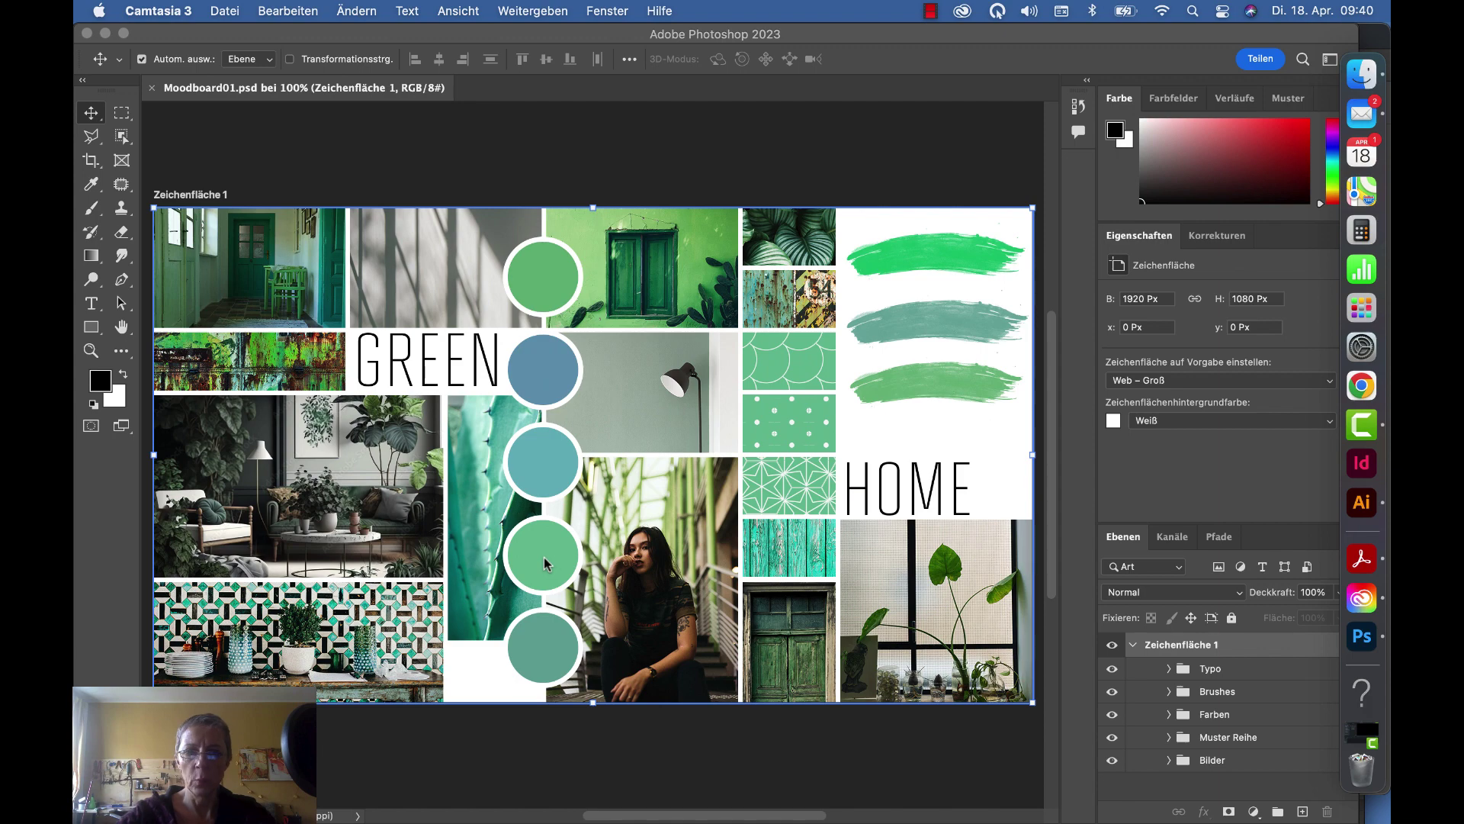
Step: Bring up konzeption_2022.pdf in Acrobat and jump to the Farben list on page 5
click(1363, 559)
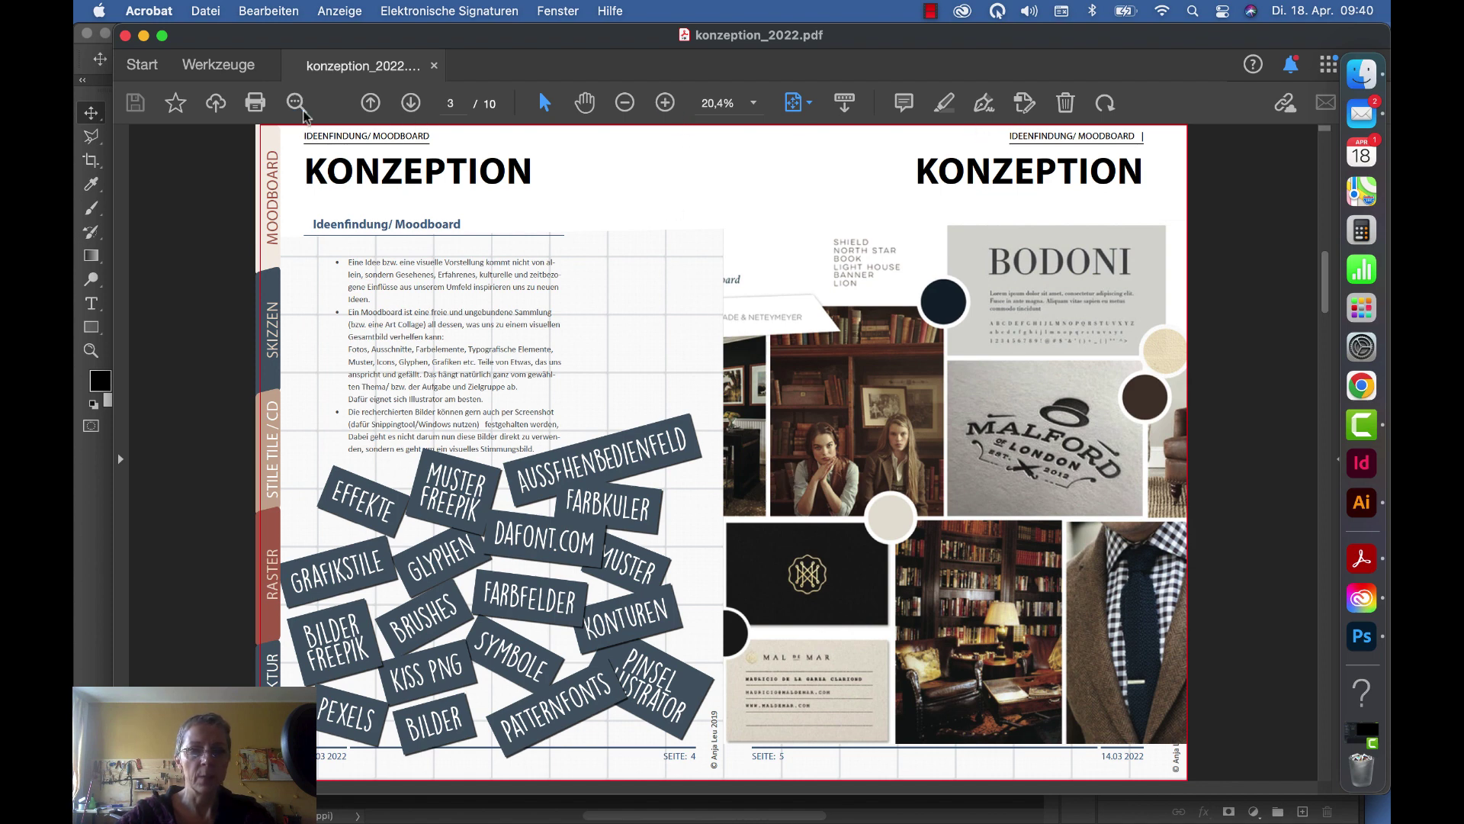
key(super+f)
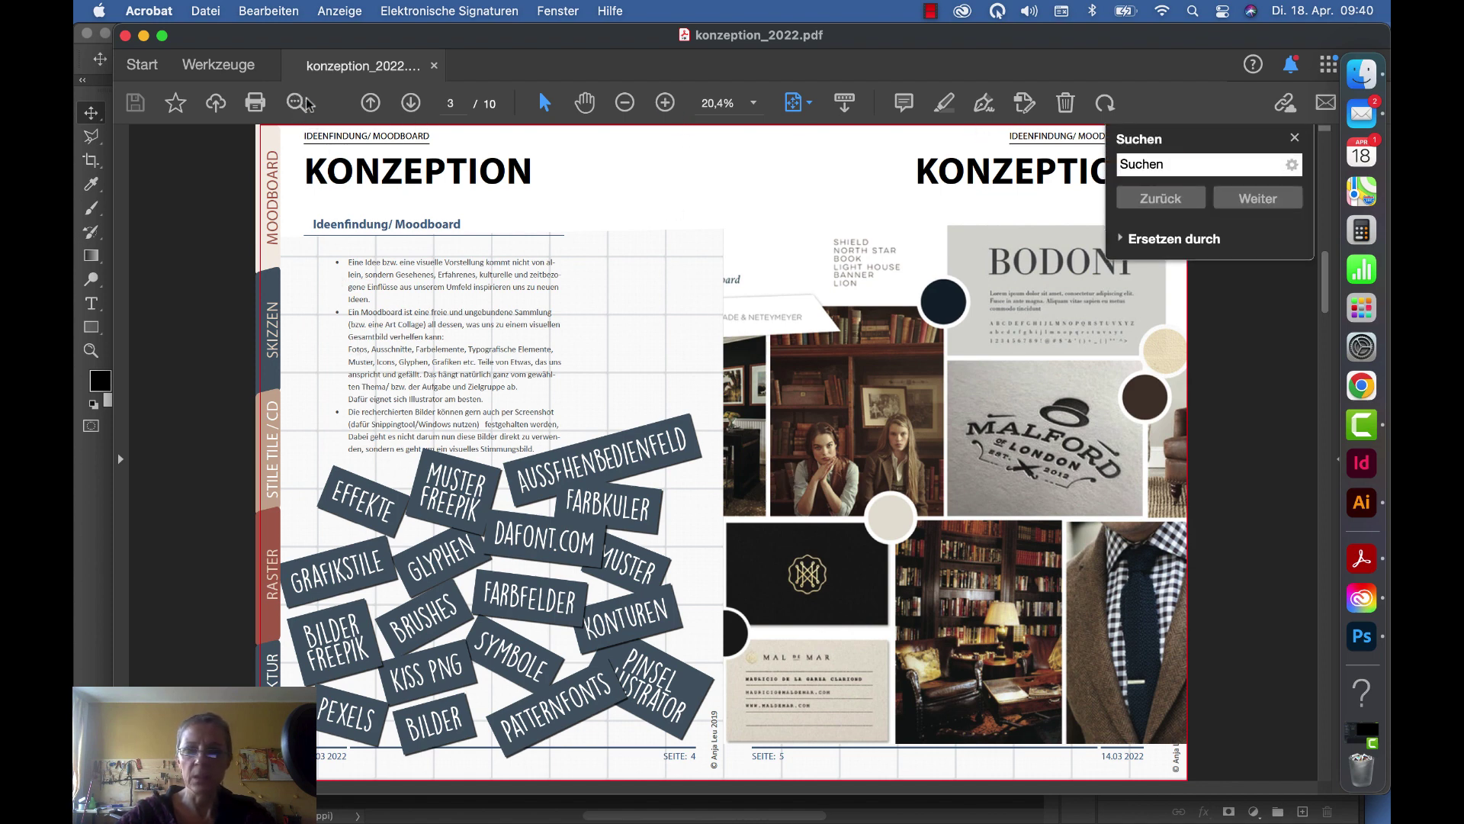
click(1294, 141)
scroll(686, 458, down, 10)
scroll(372, 393, up, 3)
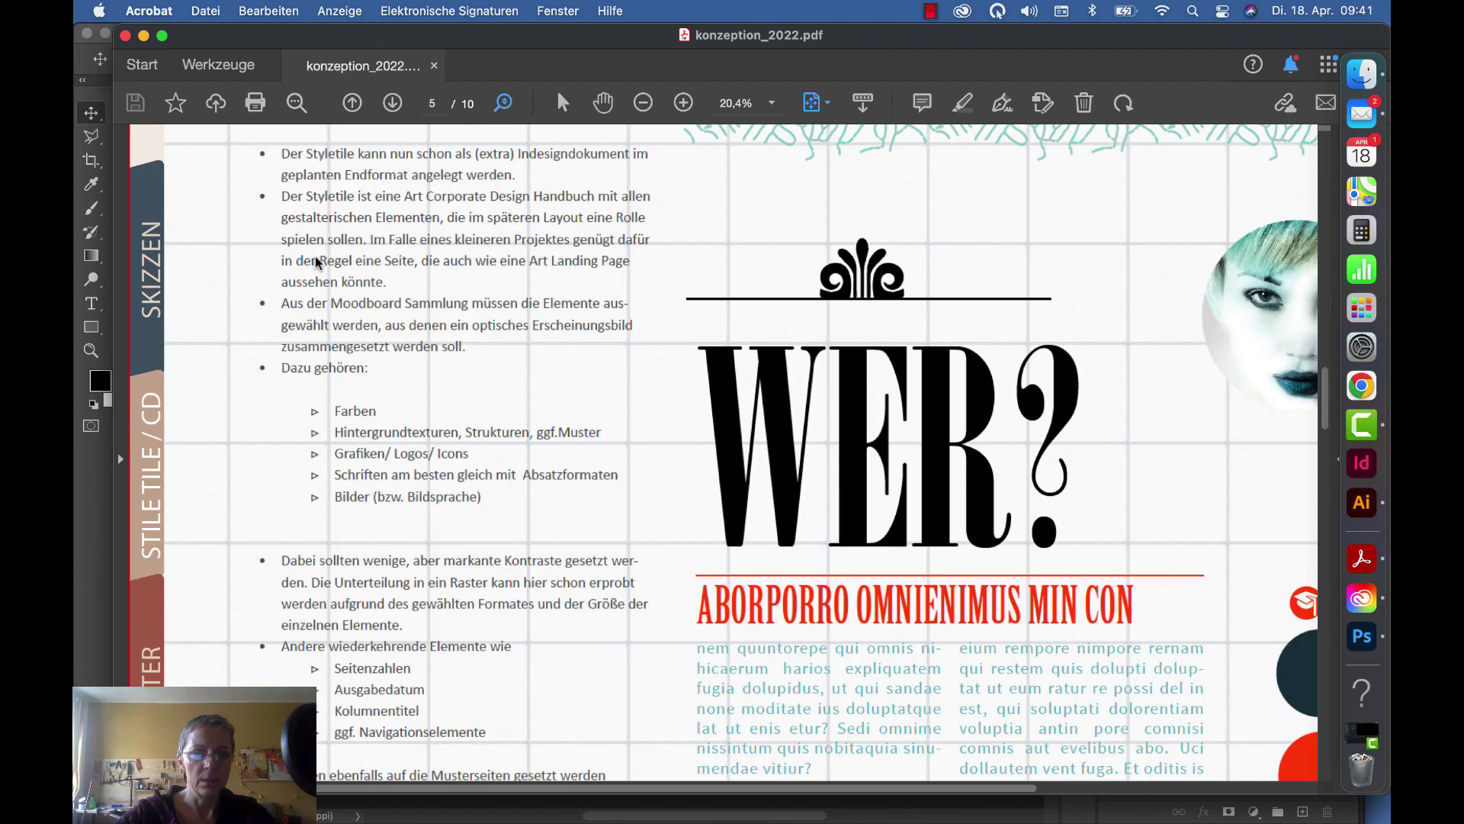
scroll(372, 393, up, 3)
scroll(372, 393, up, 2)
scroll(372, 393, up, 2)
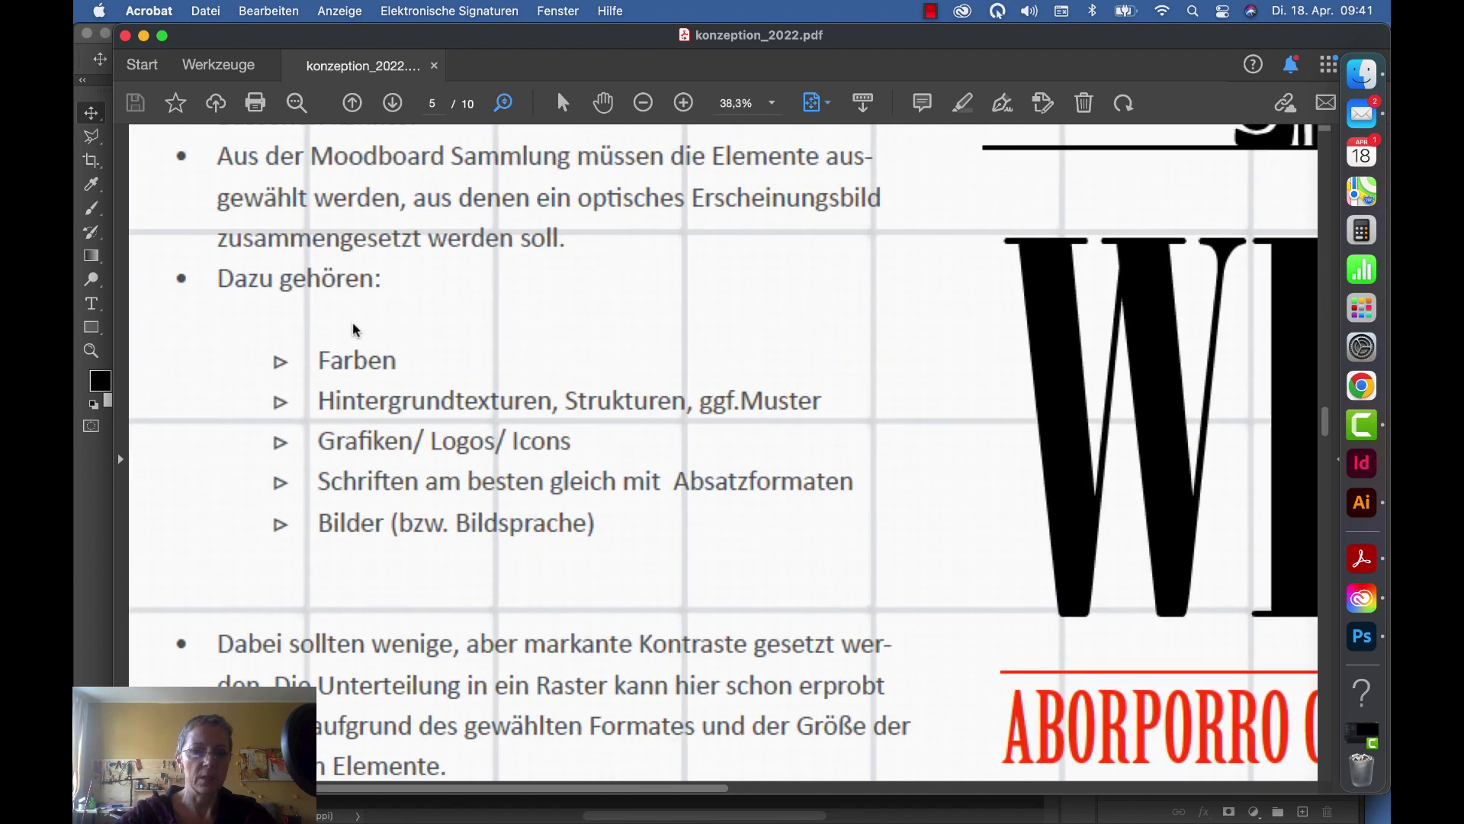
scroll(395, 474, up, 2)
scroll(395, 475, up, 3)
scroll(395, 475, up, 2)
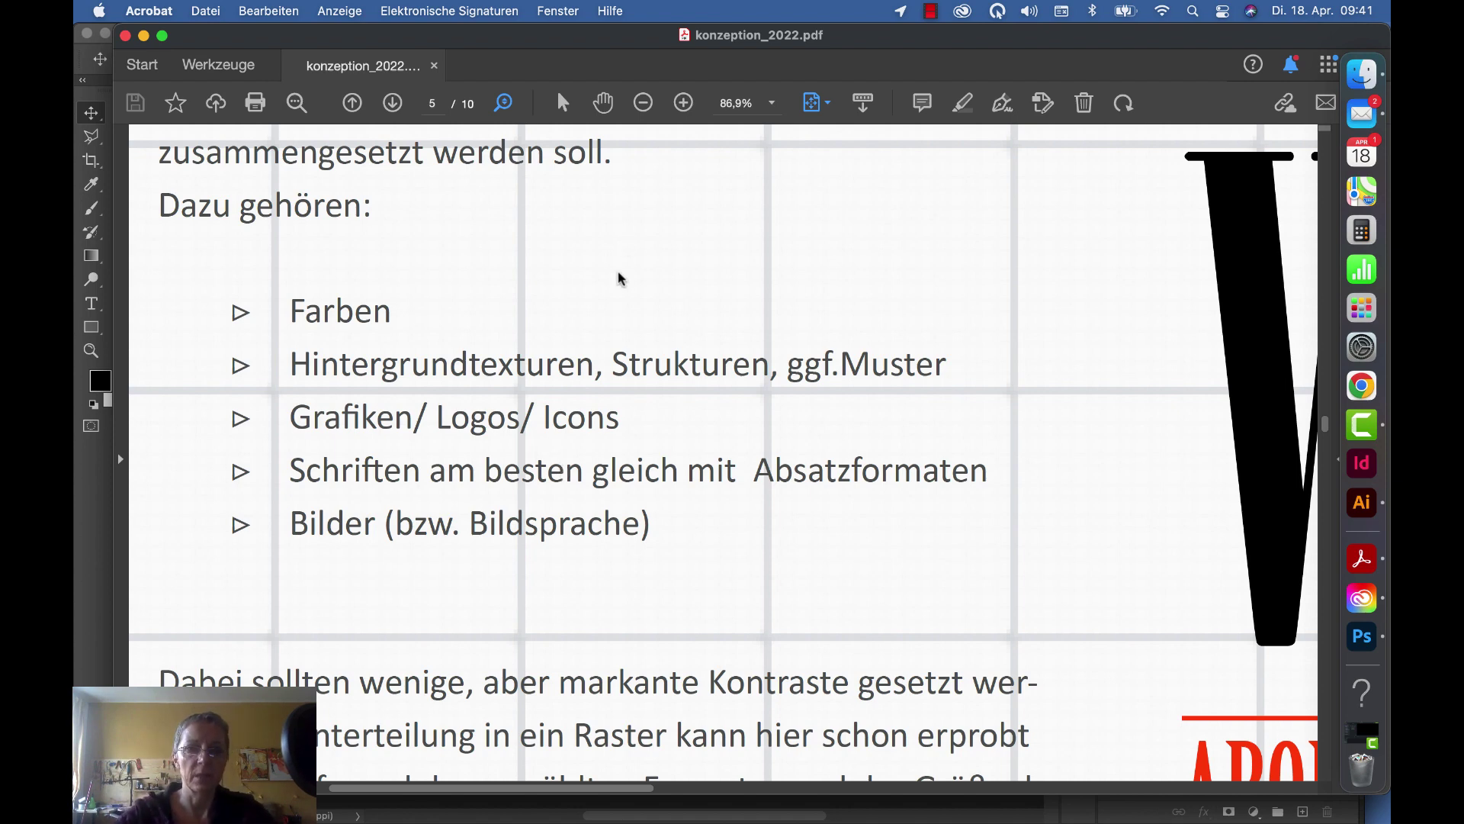
Step: Fit the spread to the window and page forward to the Dokument- und Datenstruktur spread
key(super+0)
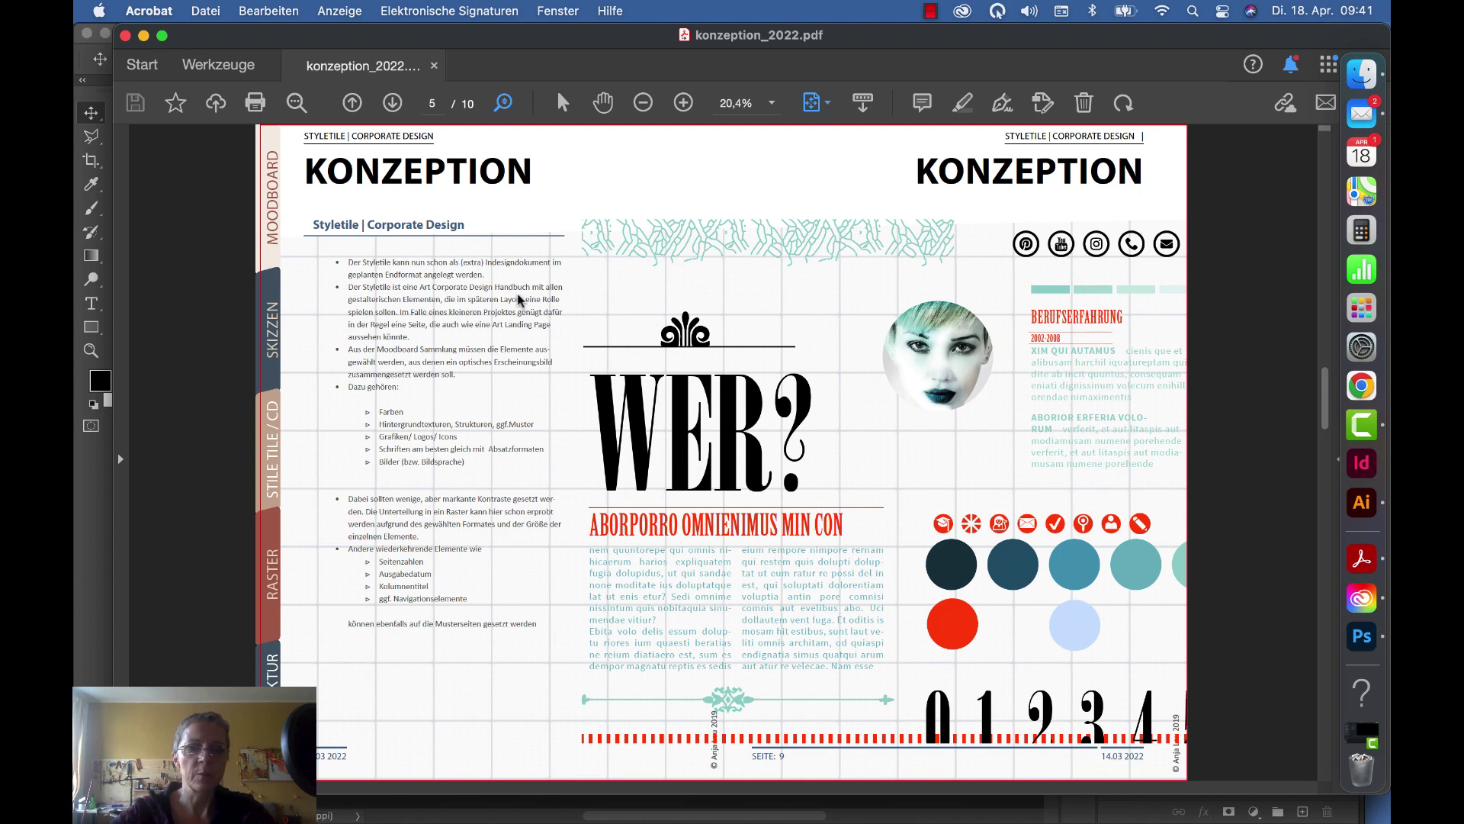
click(393, 103)
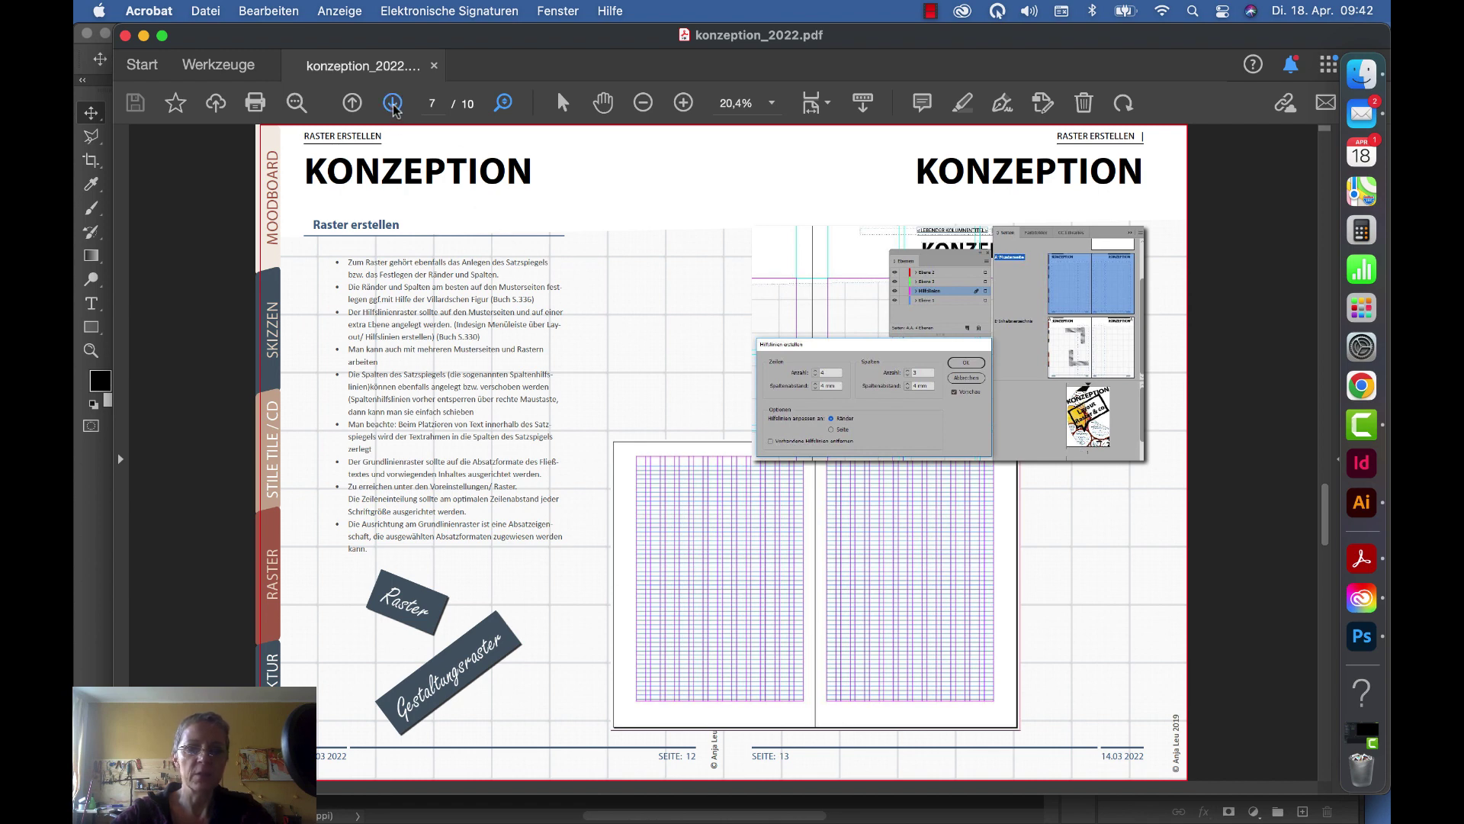
click(393, 103)
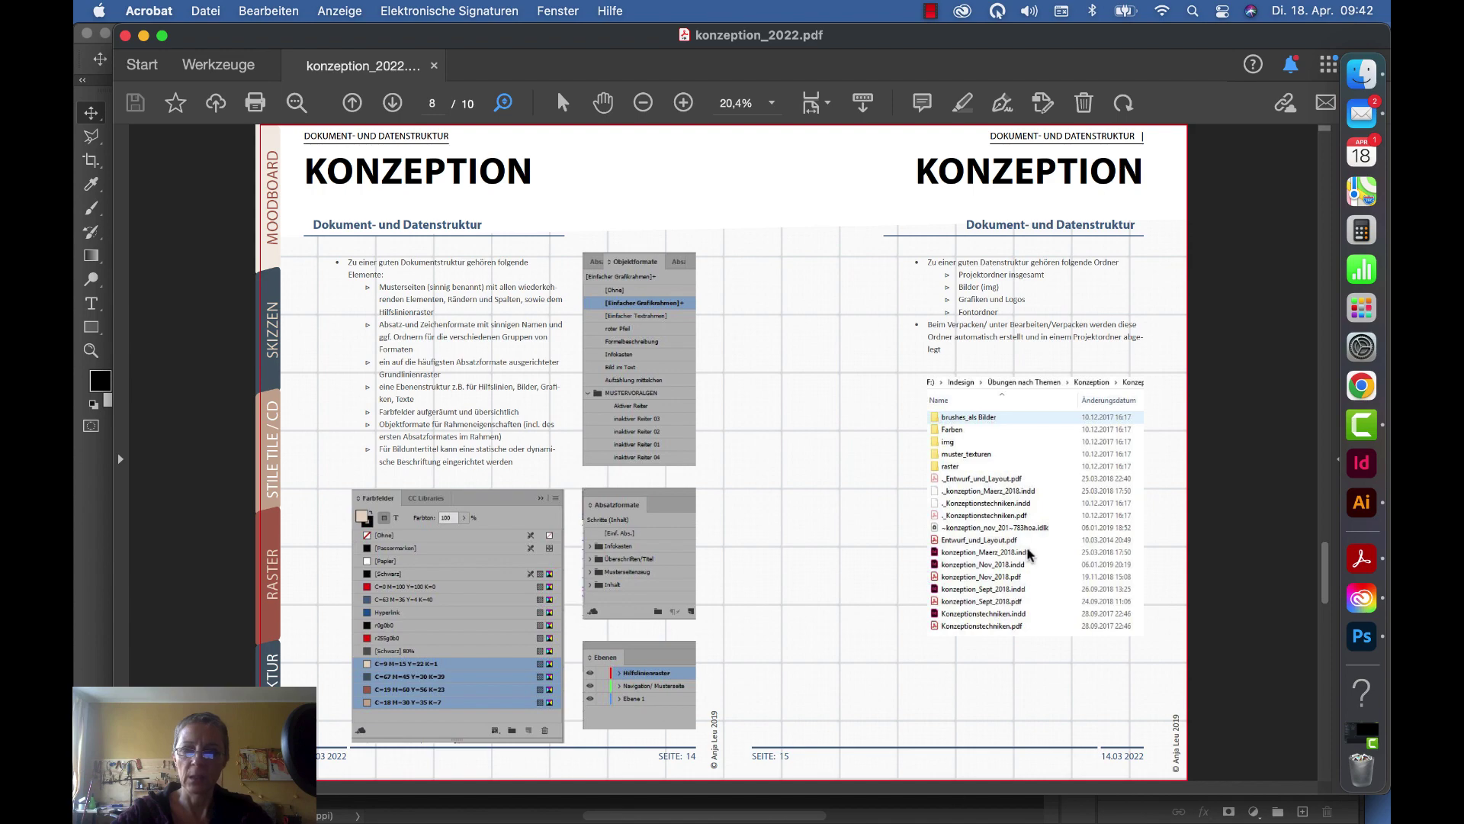
key(super+0)
scroll(1030, 490, up, 3)
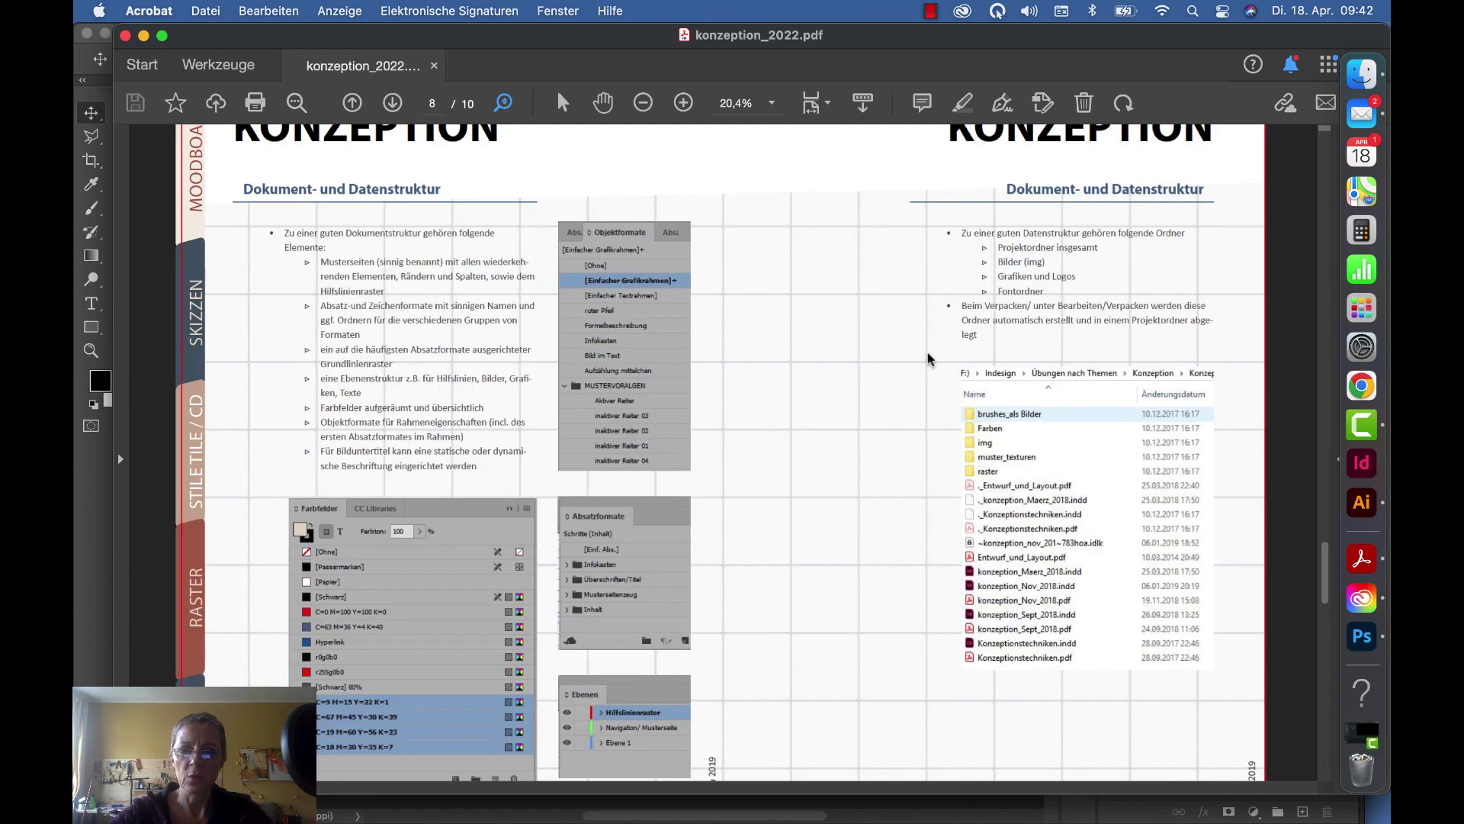
scroll(1007, 511, up, 3)
scroll(991, 527, up, 3)
scroll(979, 538, up, 3)
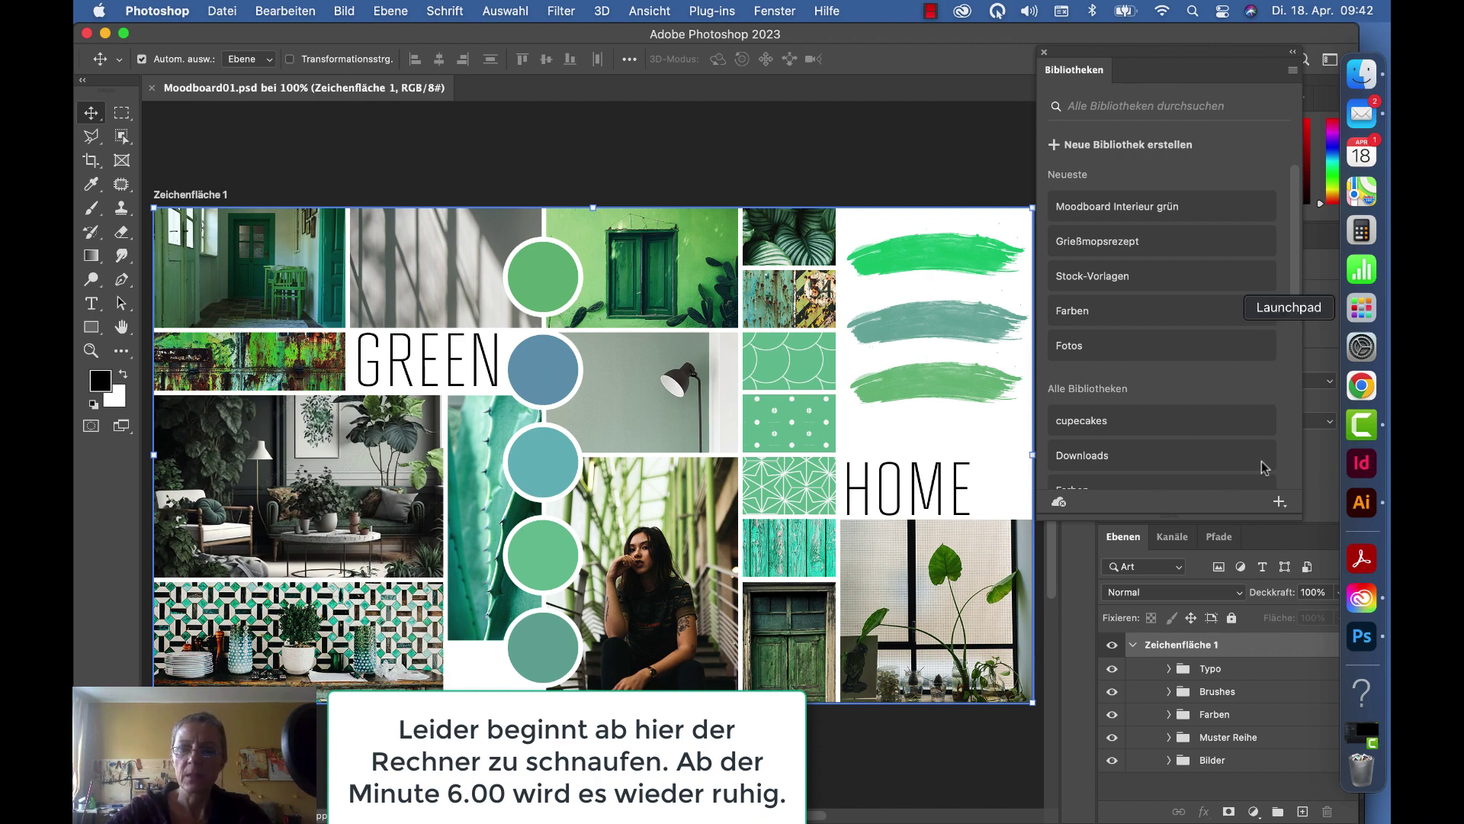
Step: Open the Moodboard Interieur grün library in the Creative Cloud desktop app
click(1362, 601)
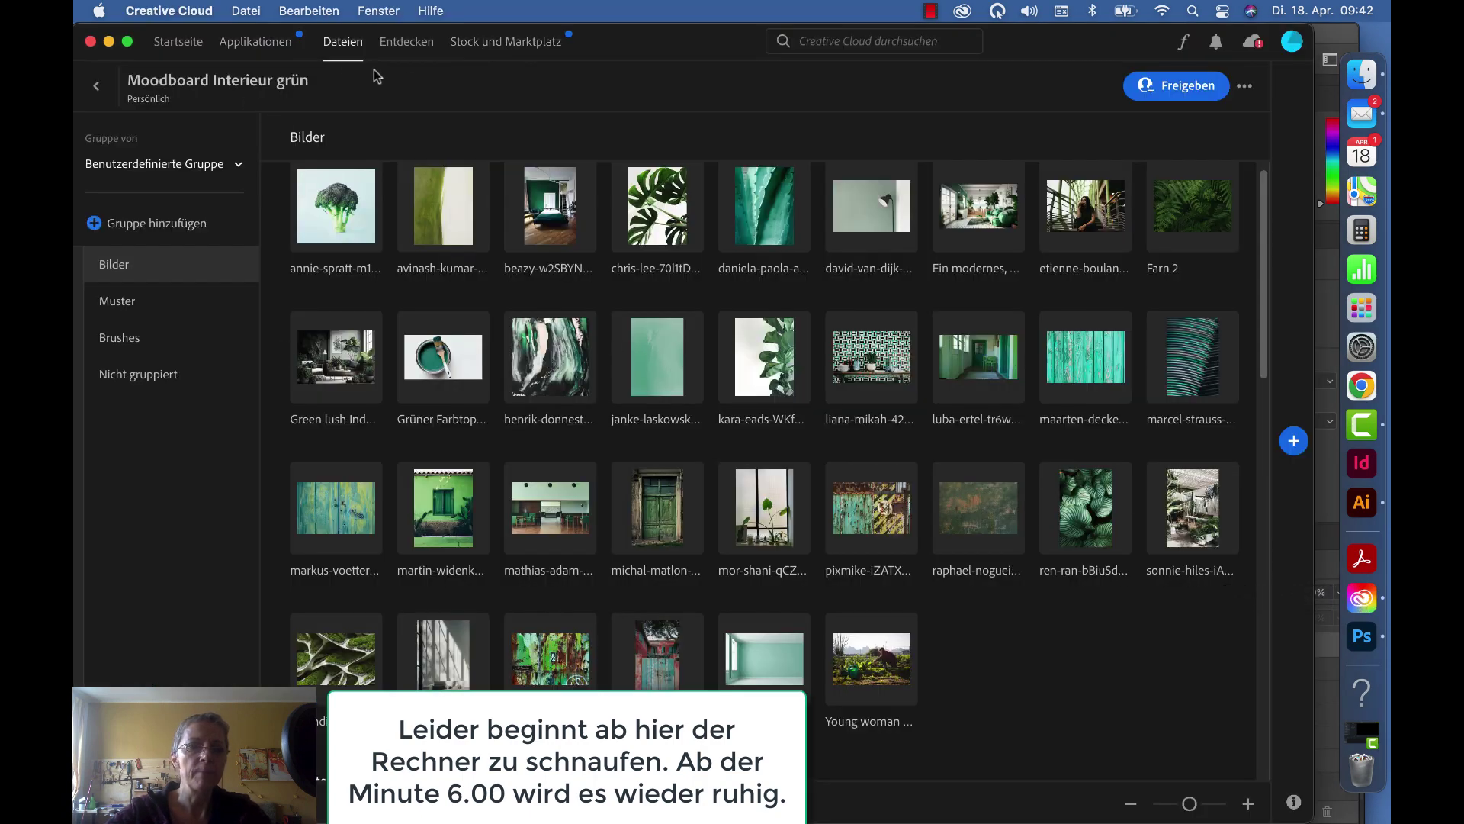
Step: Reopen Moodboard Interieur grün, browse its Muster and Brushes, then minimise Creative Cloud
click(96, 85)
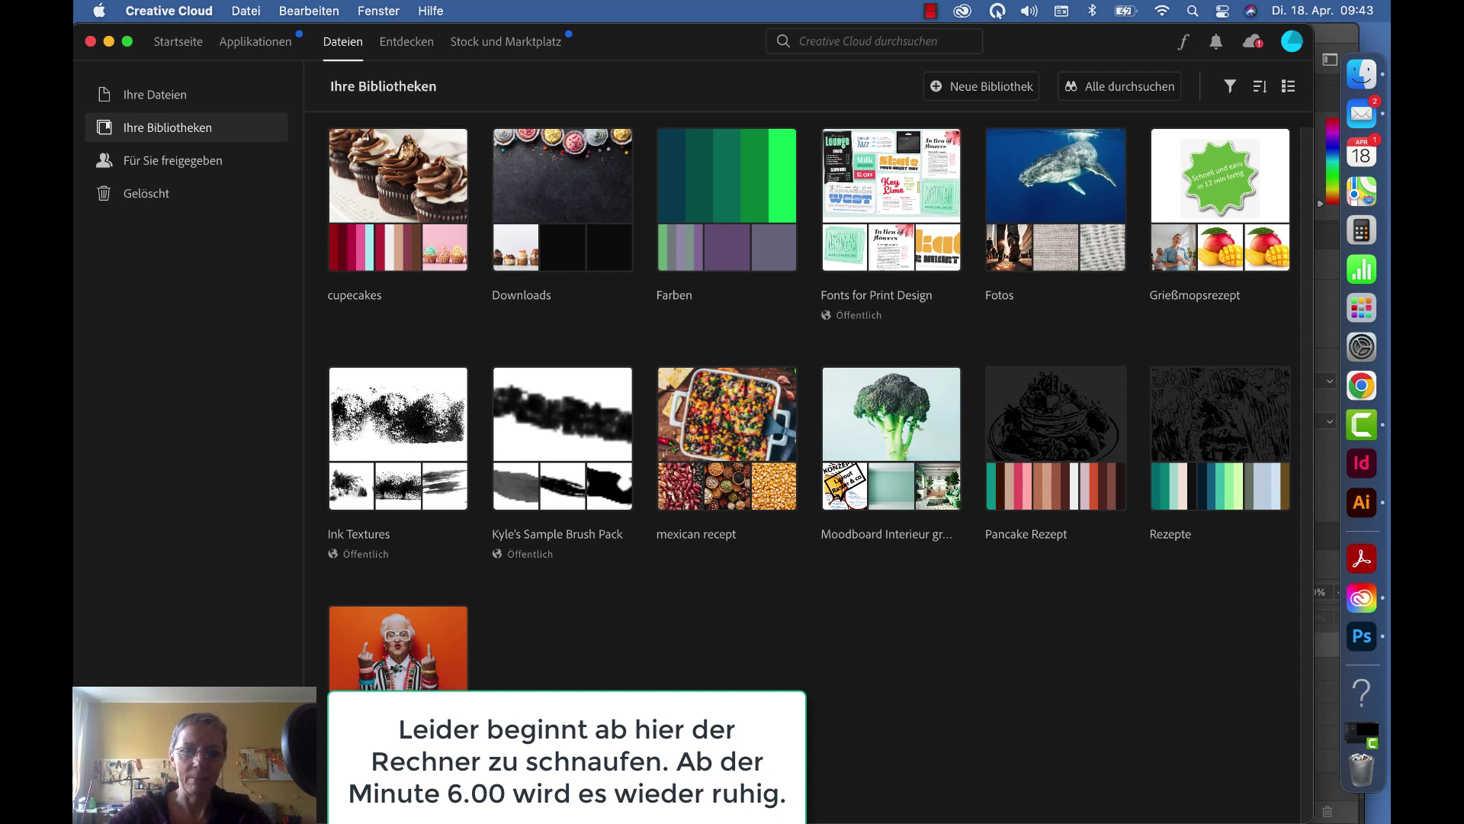
mouse_move(890, 435)
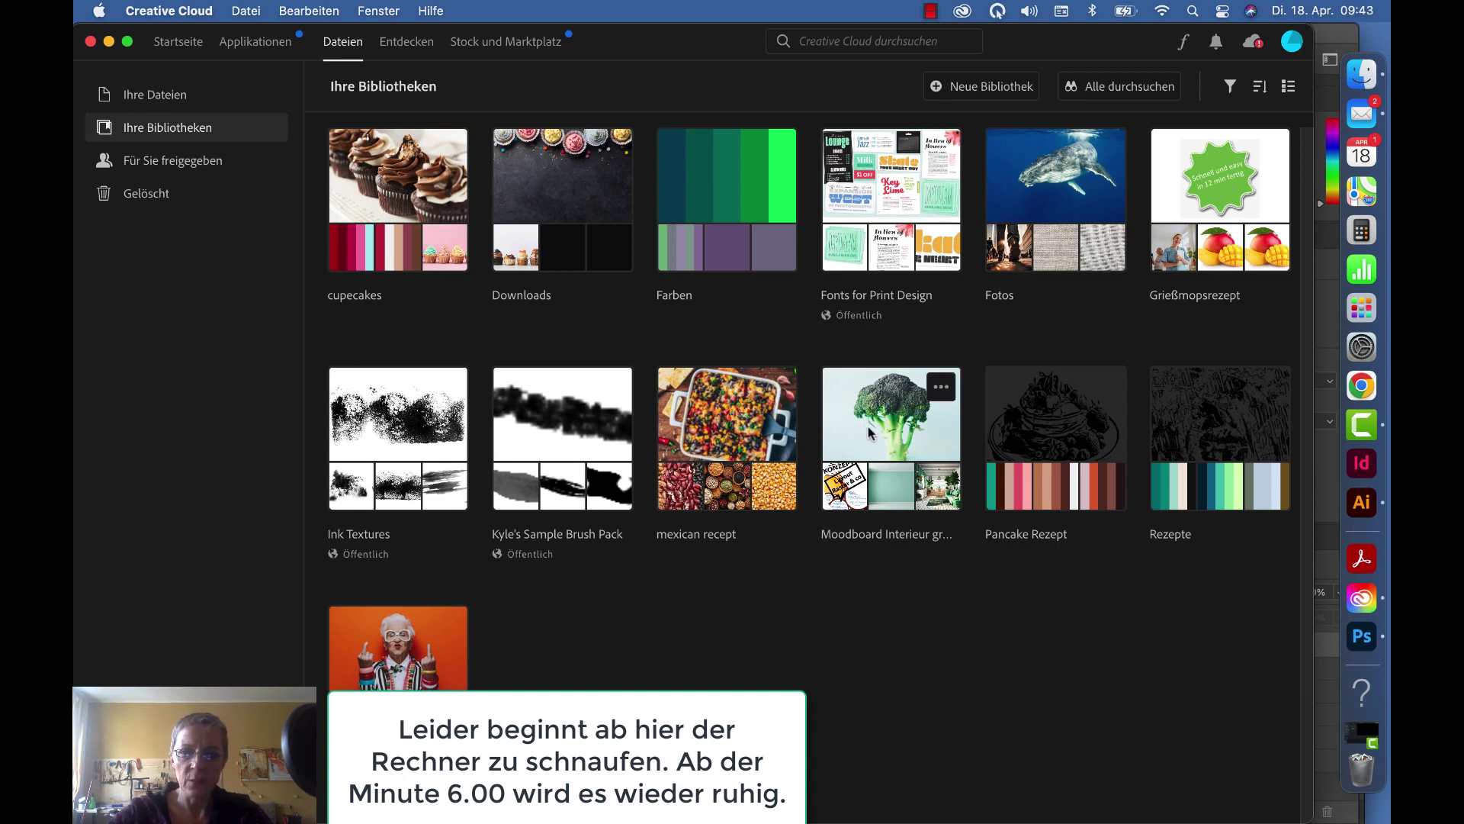
click(883, 421)
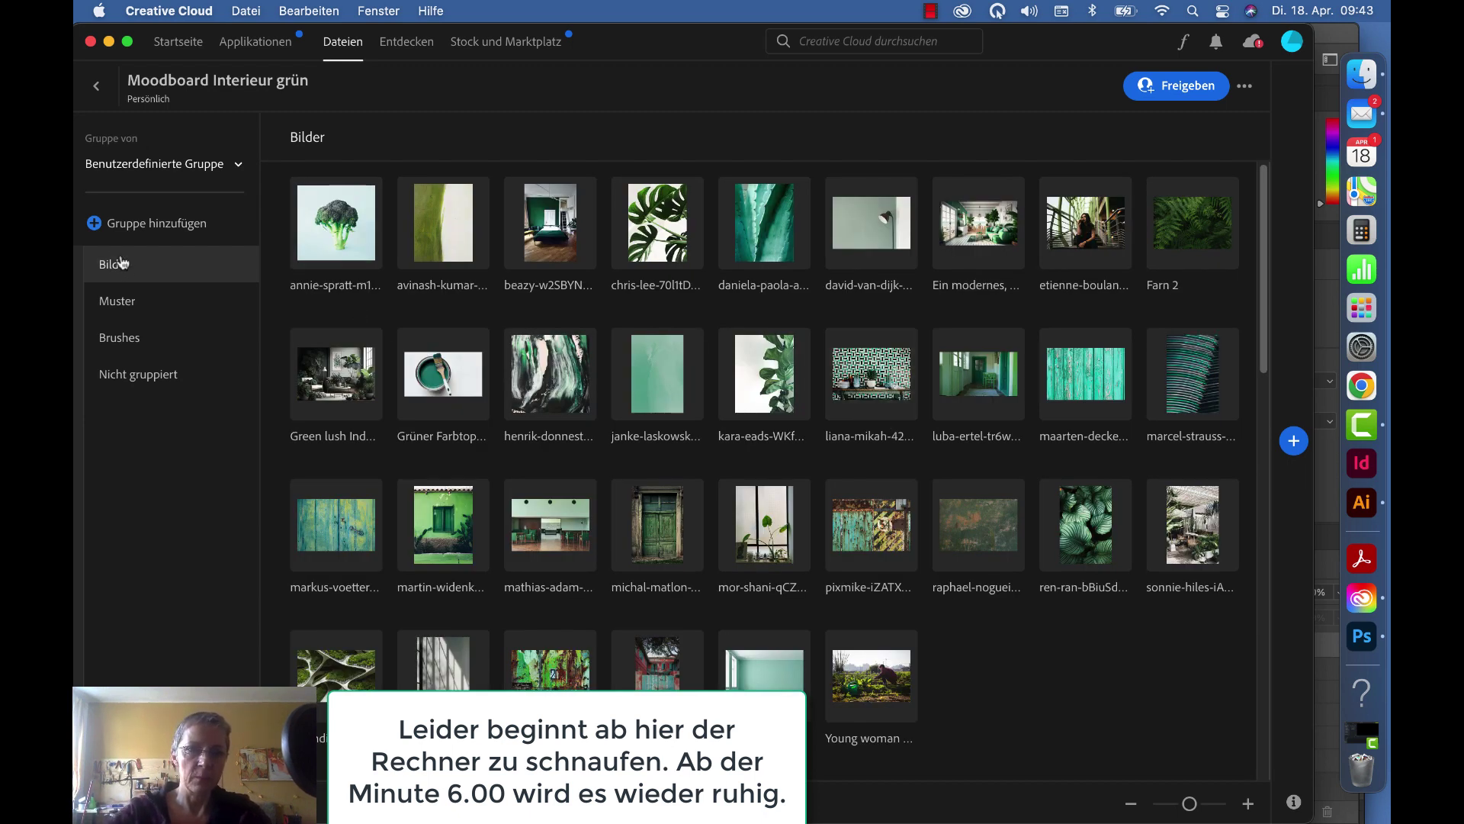
click(122, 307)
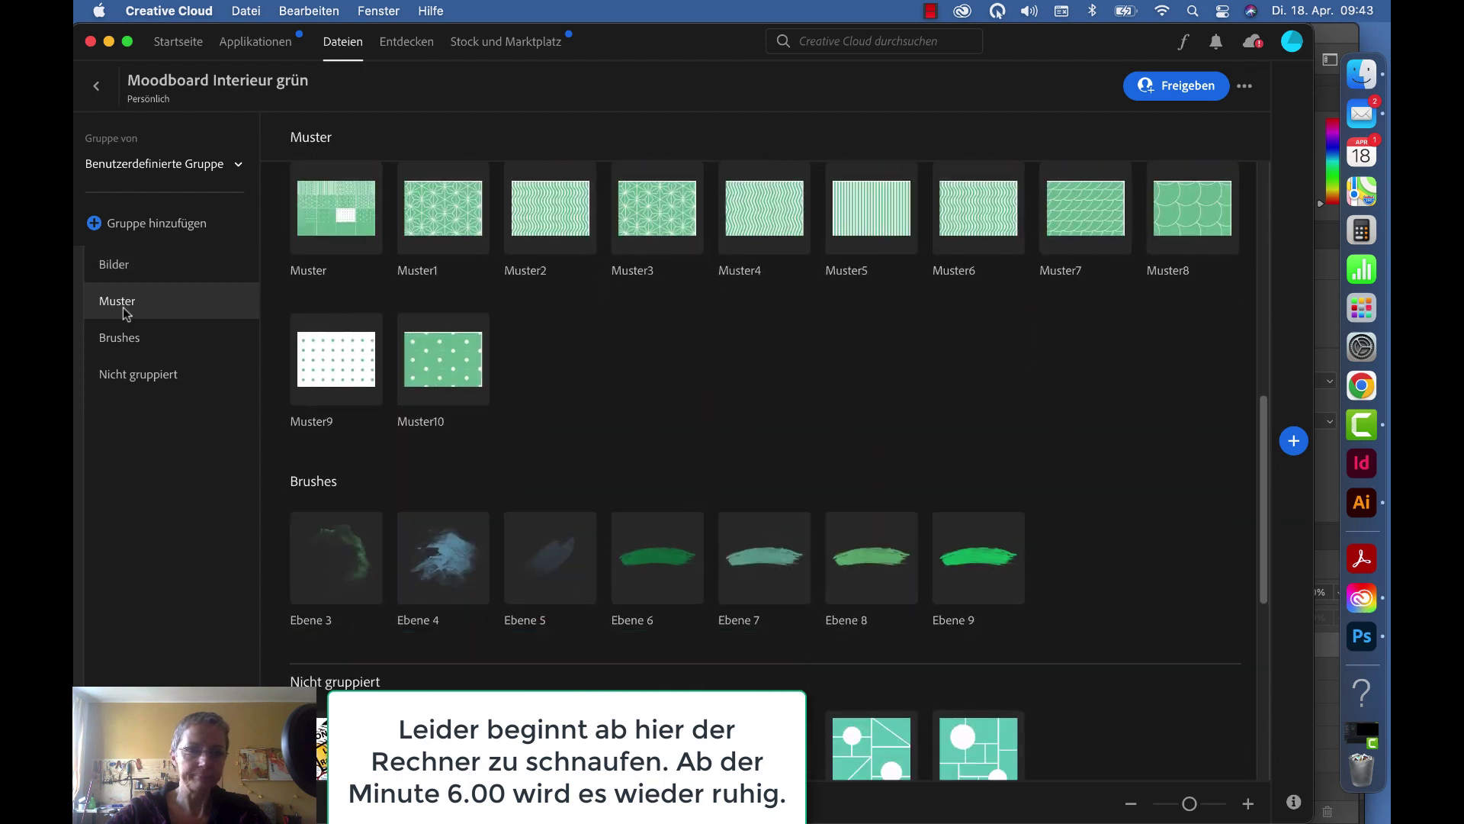
click(122, 337)
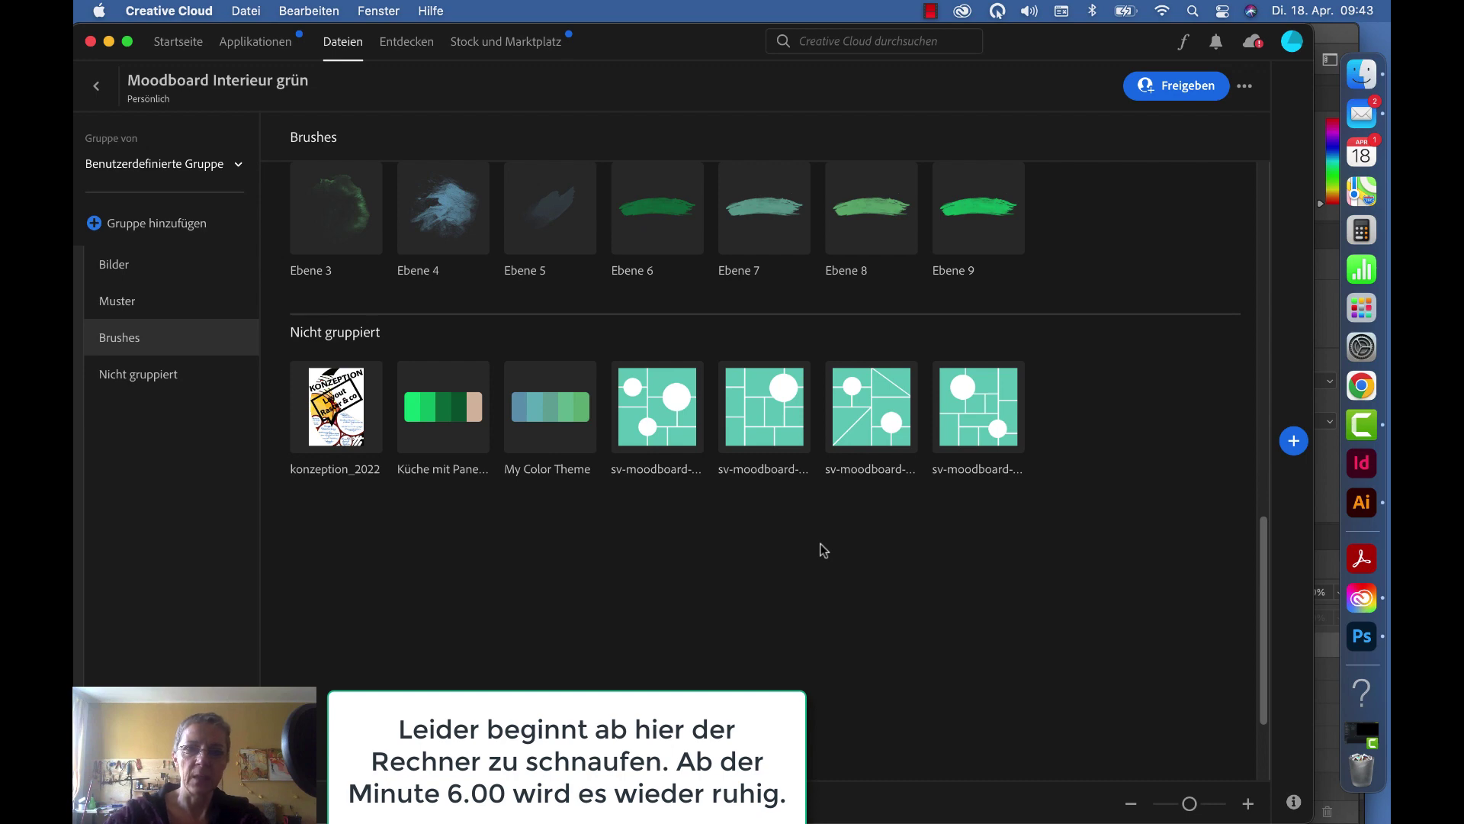
scroll(881, 493, up, 10)
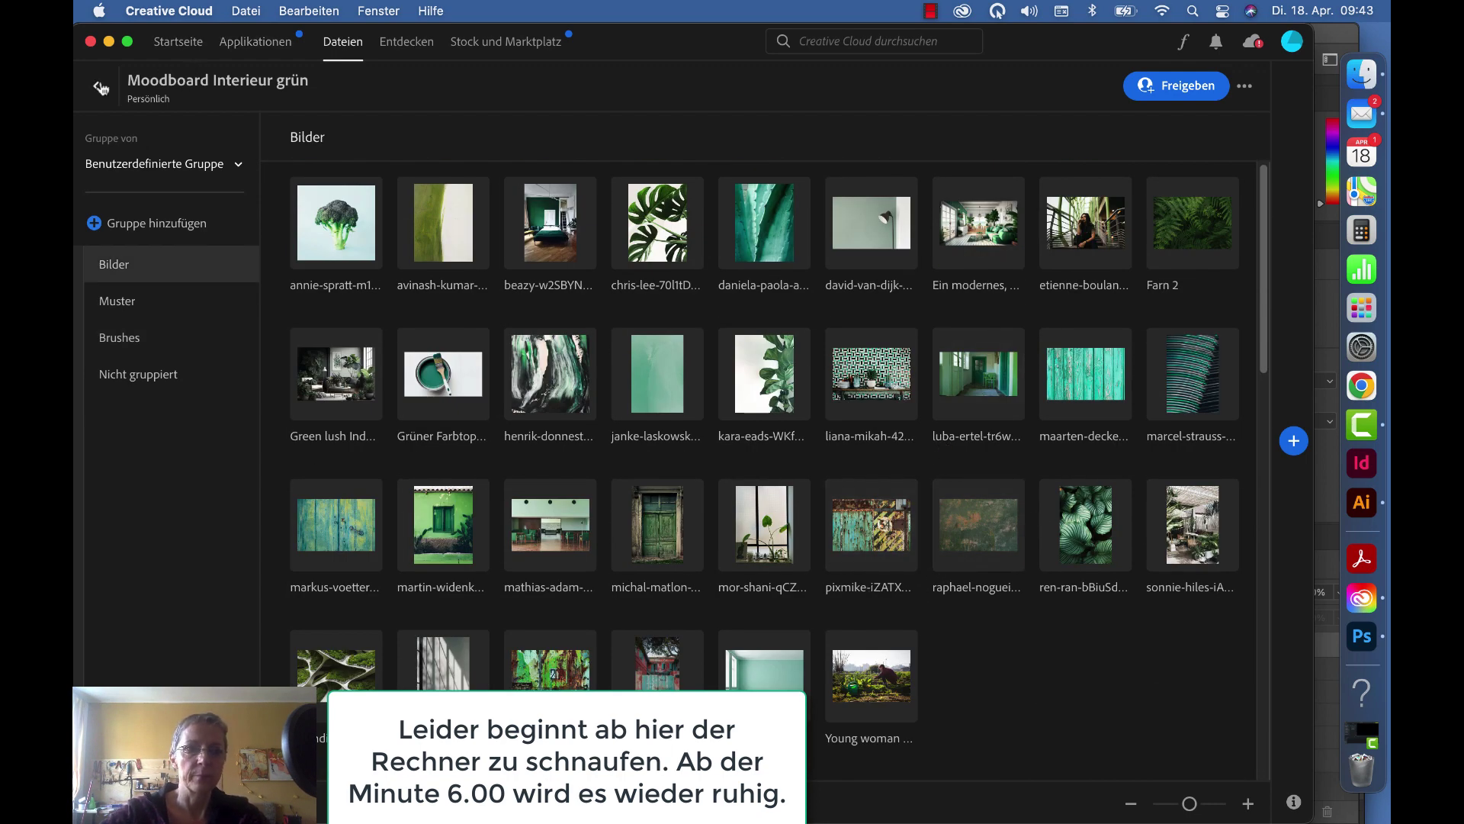
click(109, 42)
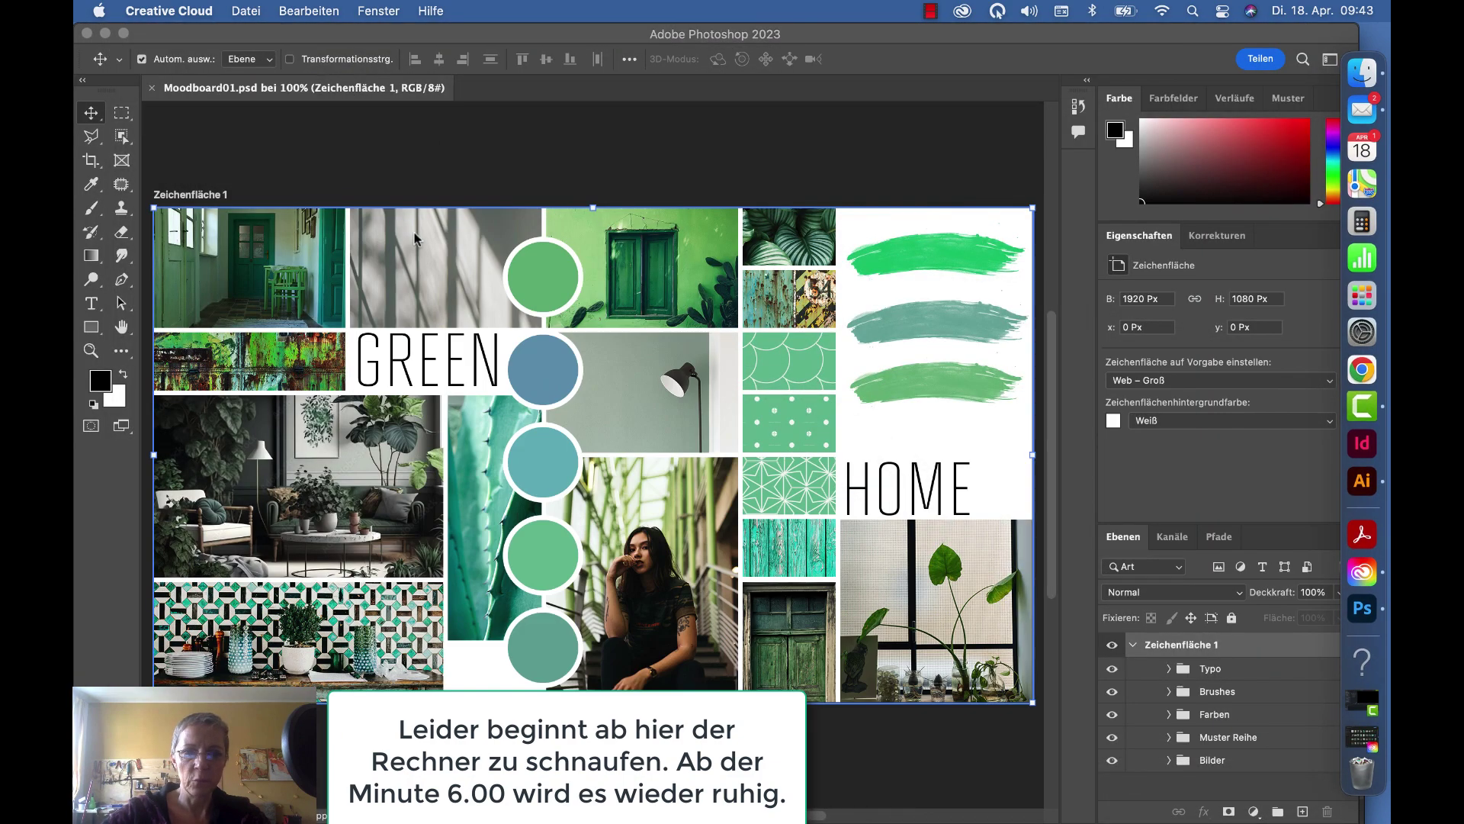
Step: Show Moodboard Interieur Grün in an enlarged Bibliotheken panel and open it in Creative Cloud
click(511, 42)
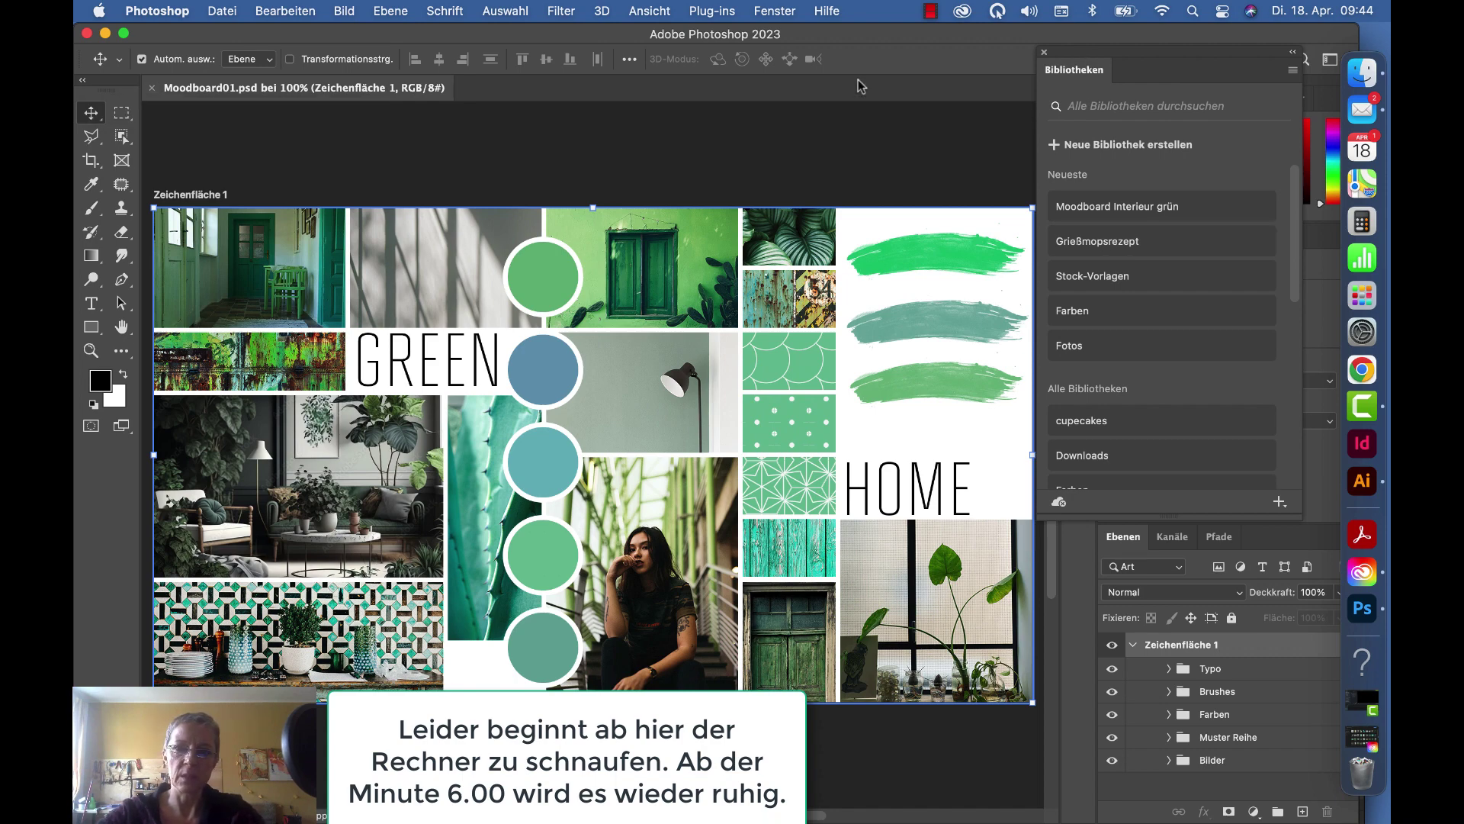
drag(1092, 64, 876, 86)
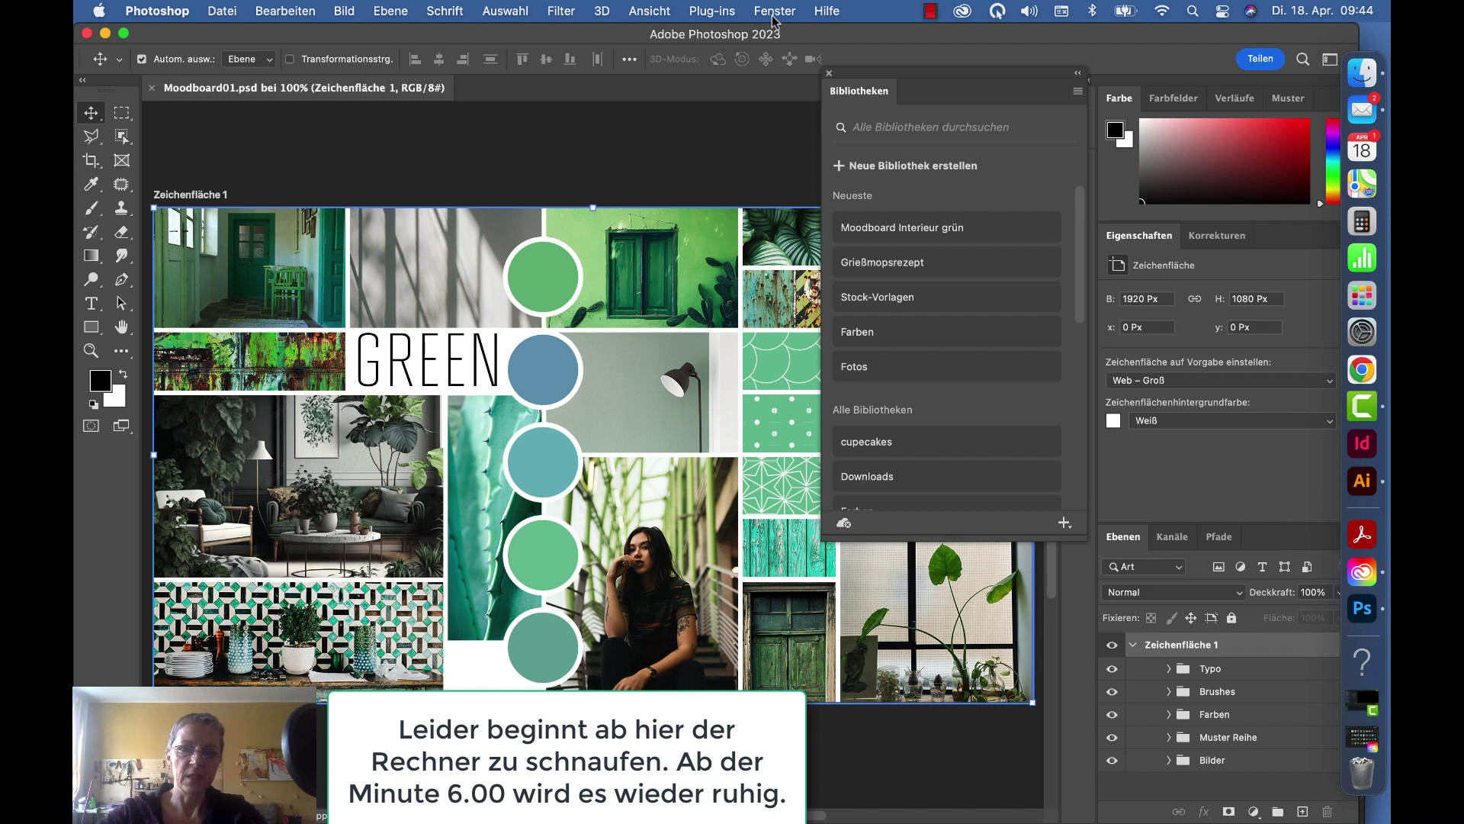
click(943, 227)
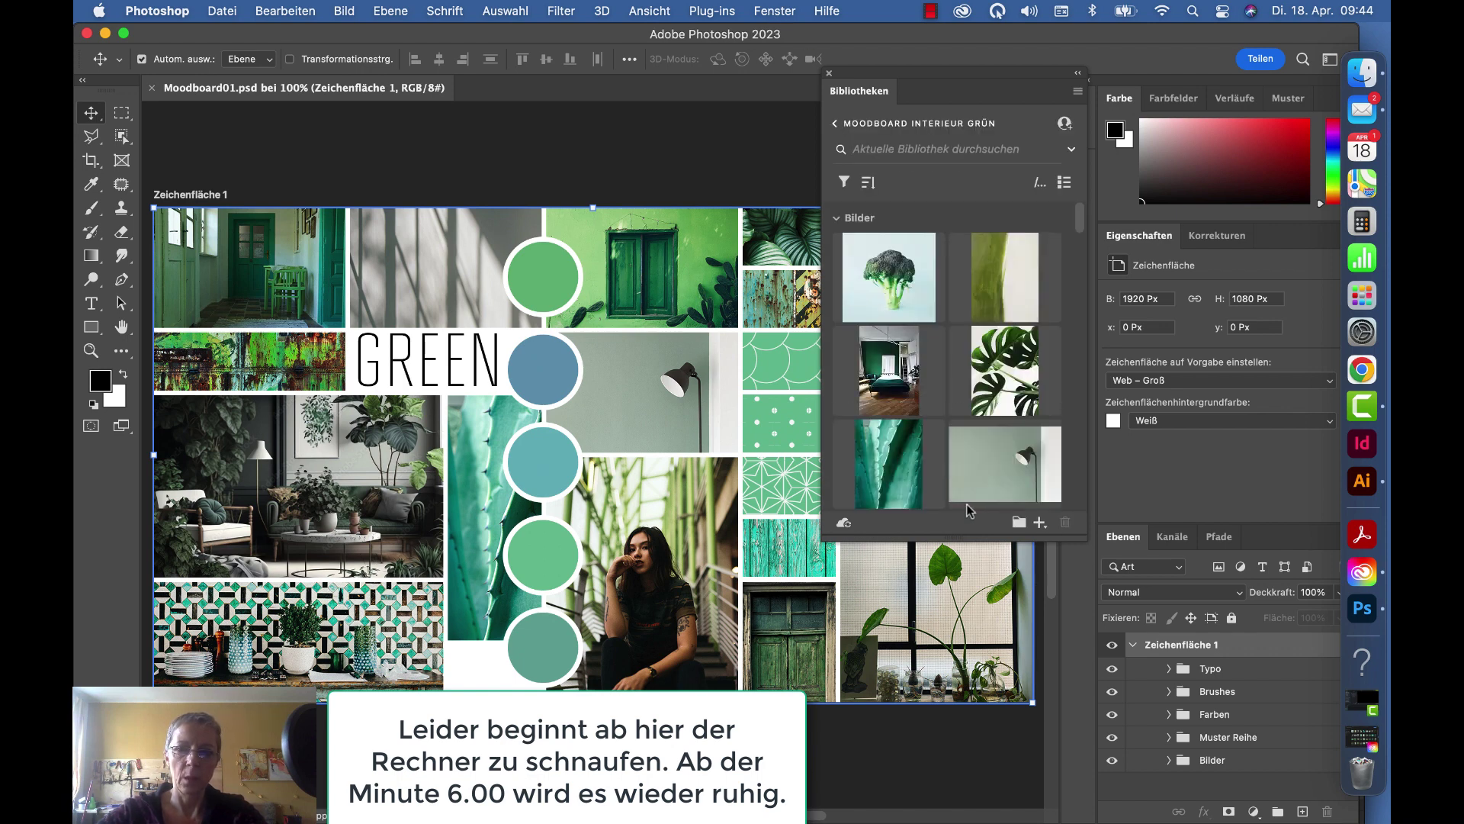
drag(943, 541, 944, 817)
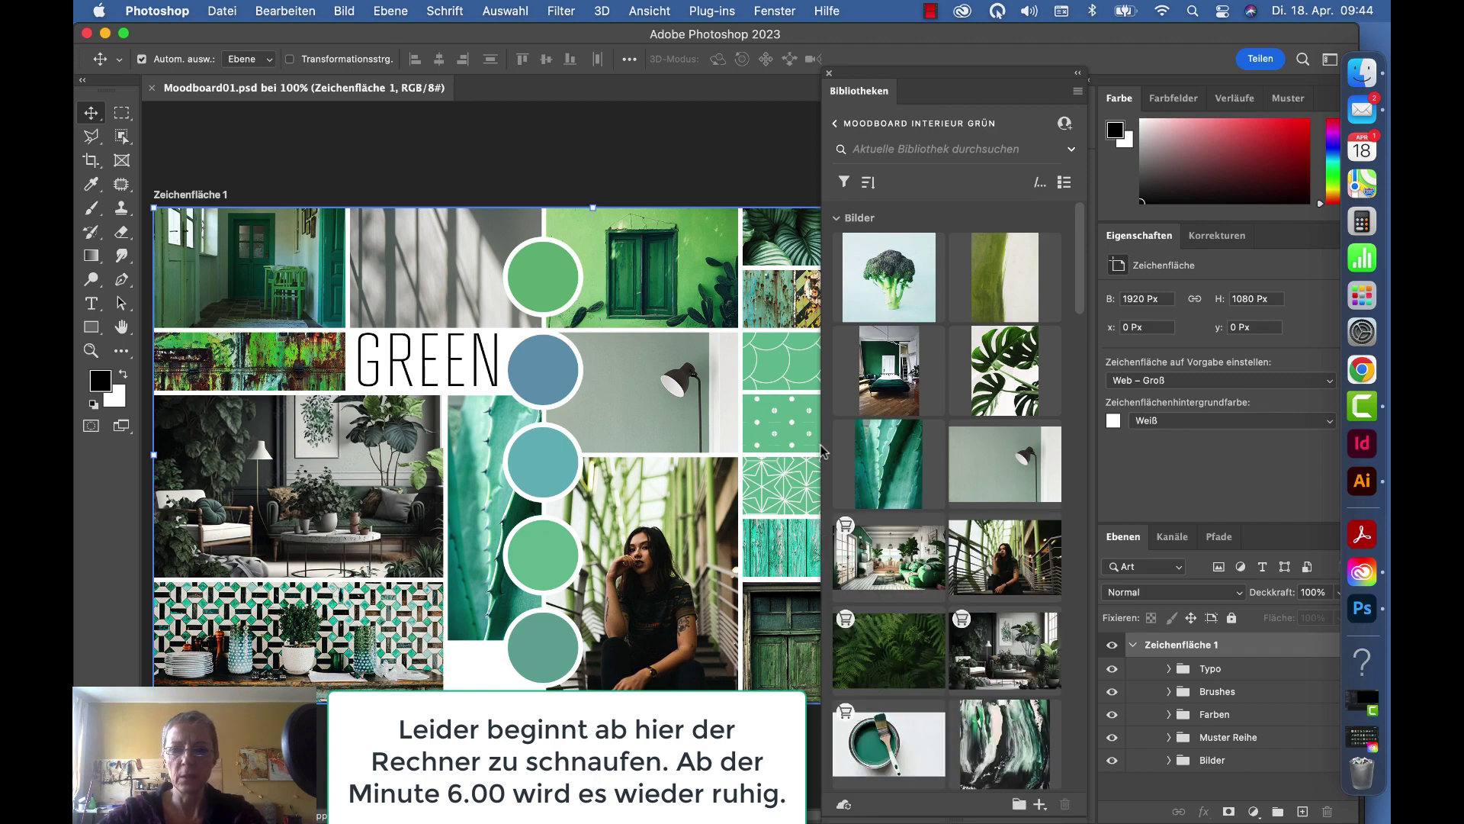
drag(819, 446, 570, 450)
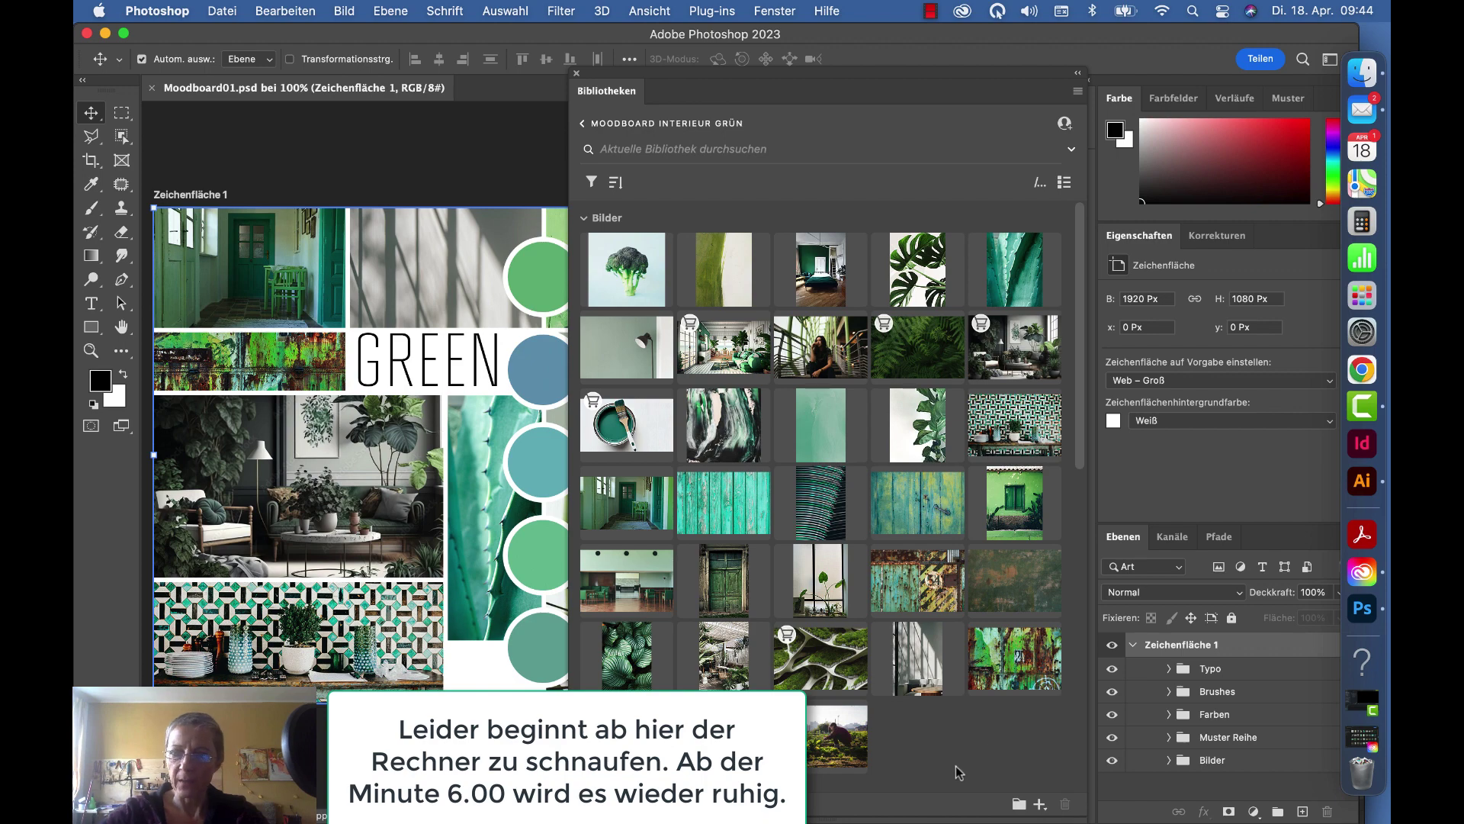
click(1362, 574)
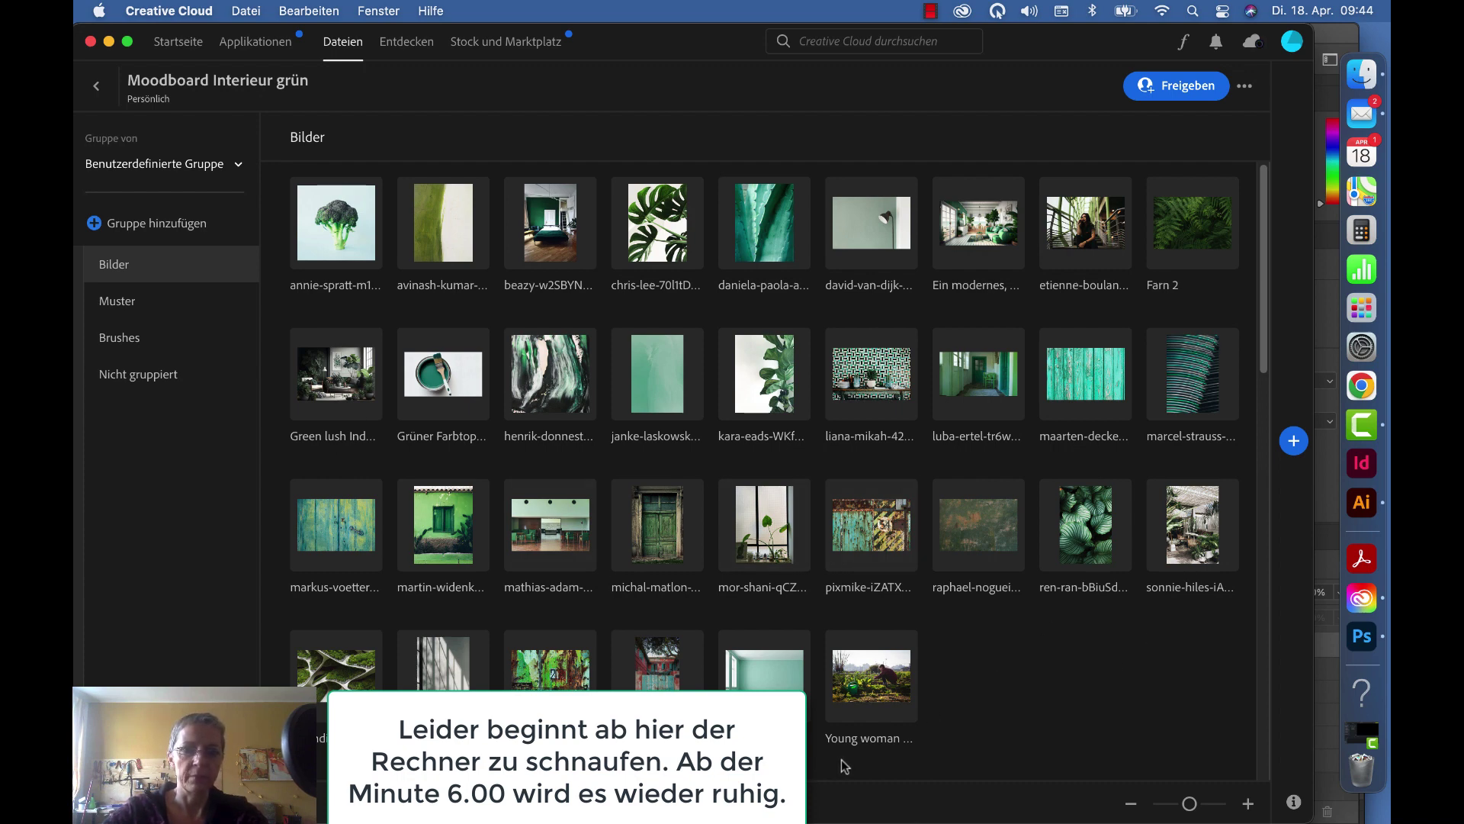
Step: Minimise Creative Cloud and open Adobe Stock via Datei > Adobe Stock durchsuchen…
click(108, 41)
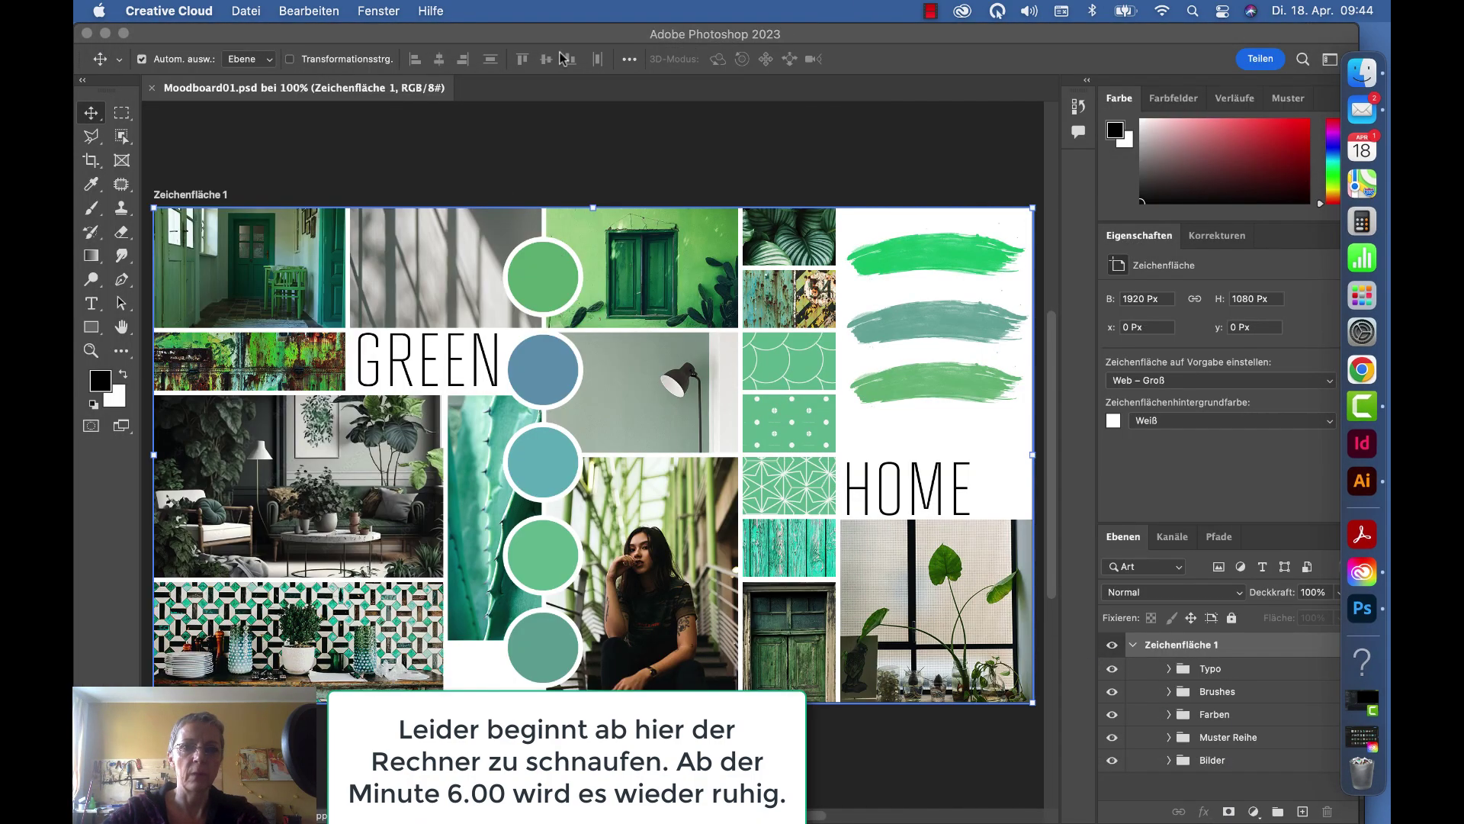
click(156, 11)
mouse_move(222, 11)
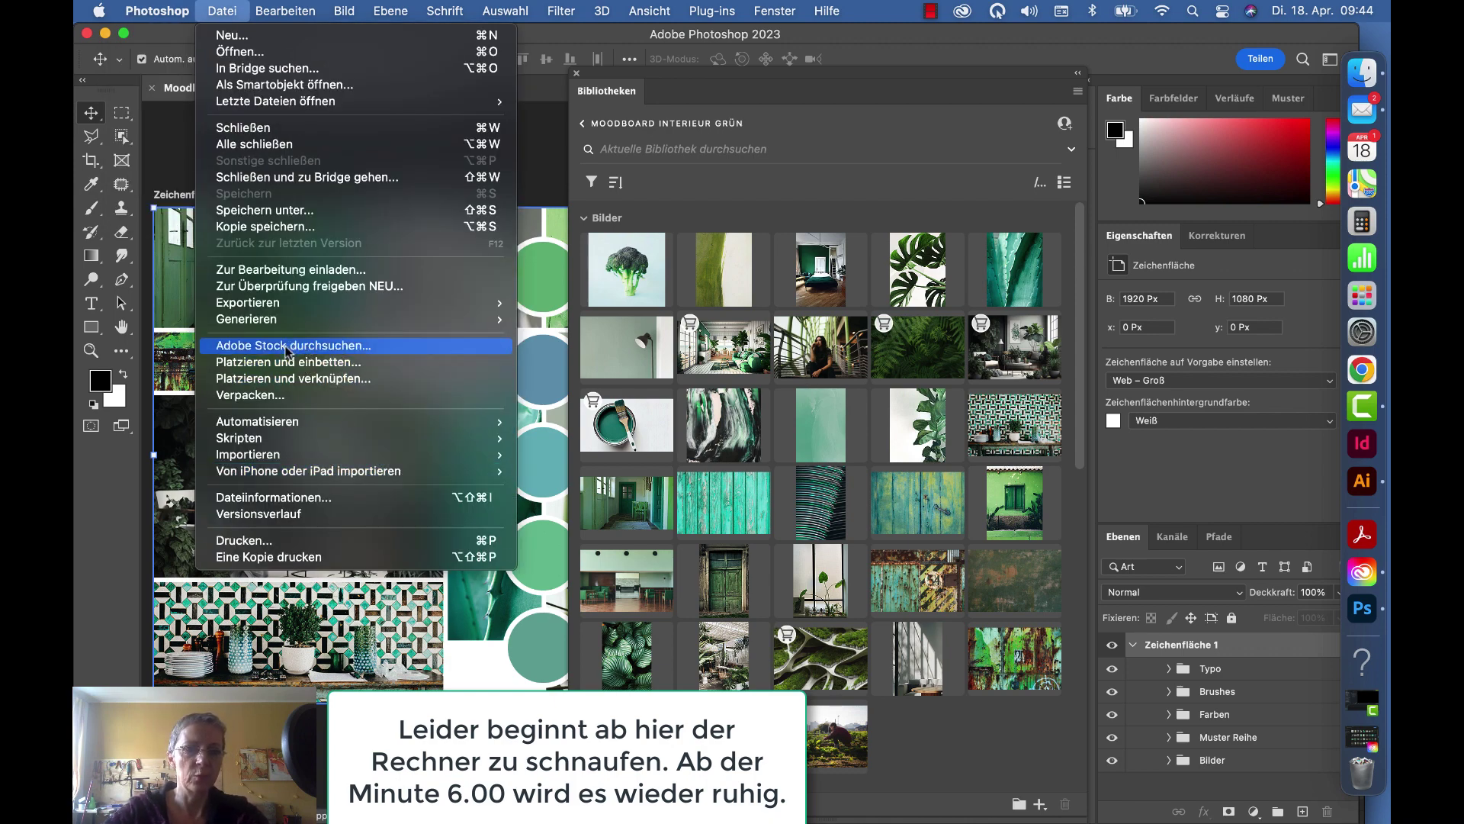
click(287, 347)
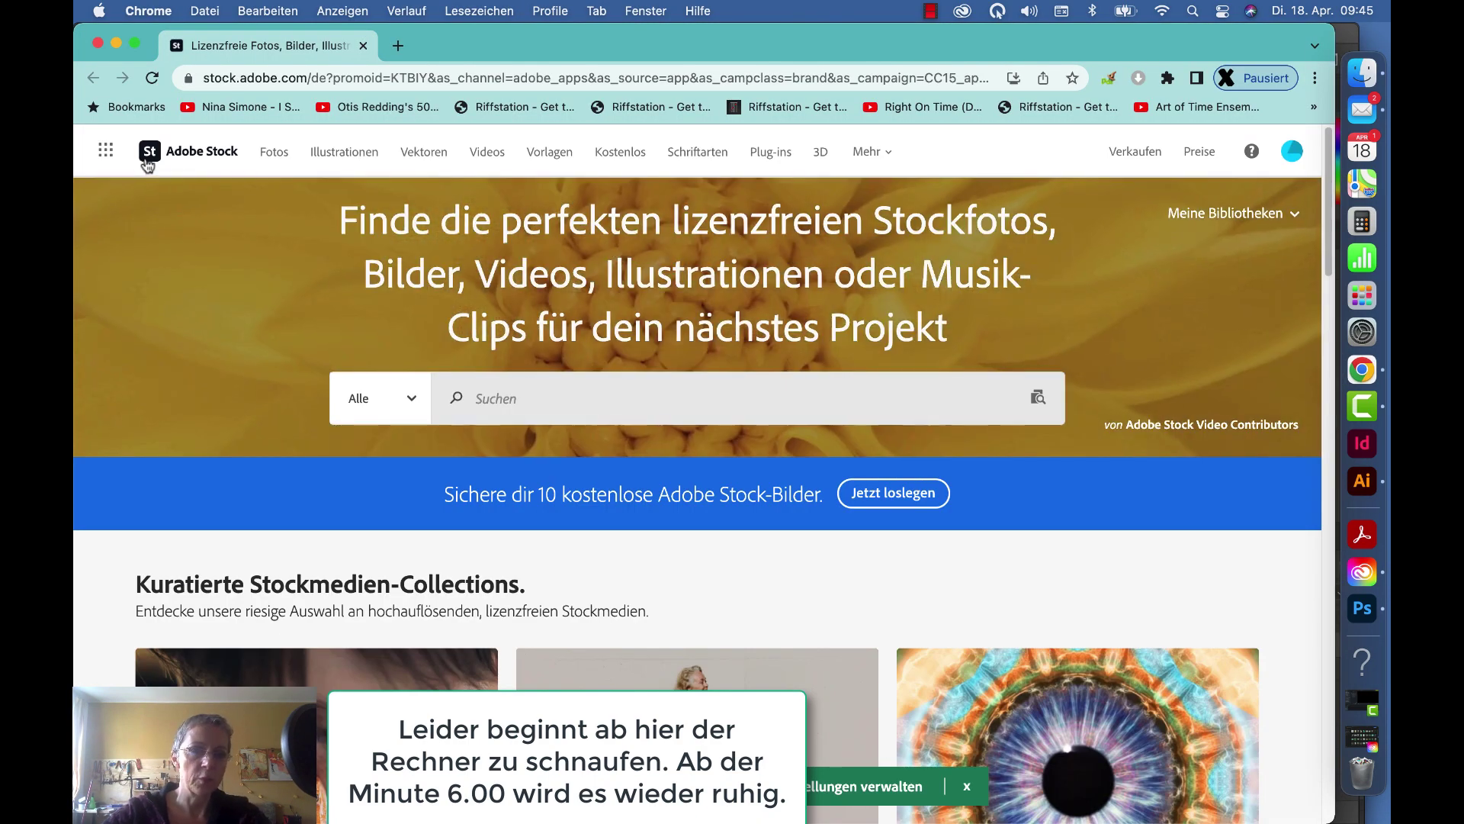
Step: Search Adobe Stock for 'Interieur green'
click(534, 389)
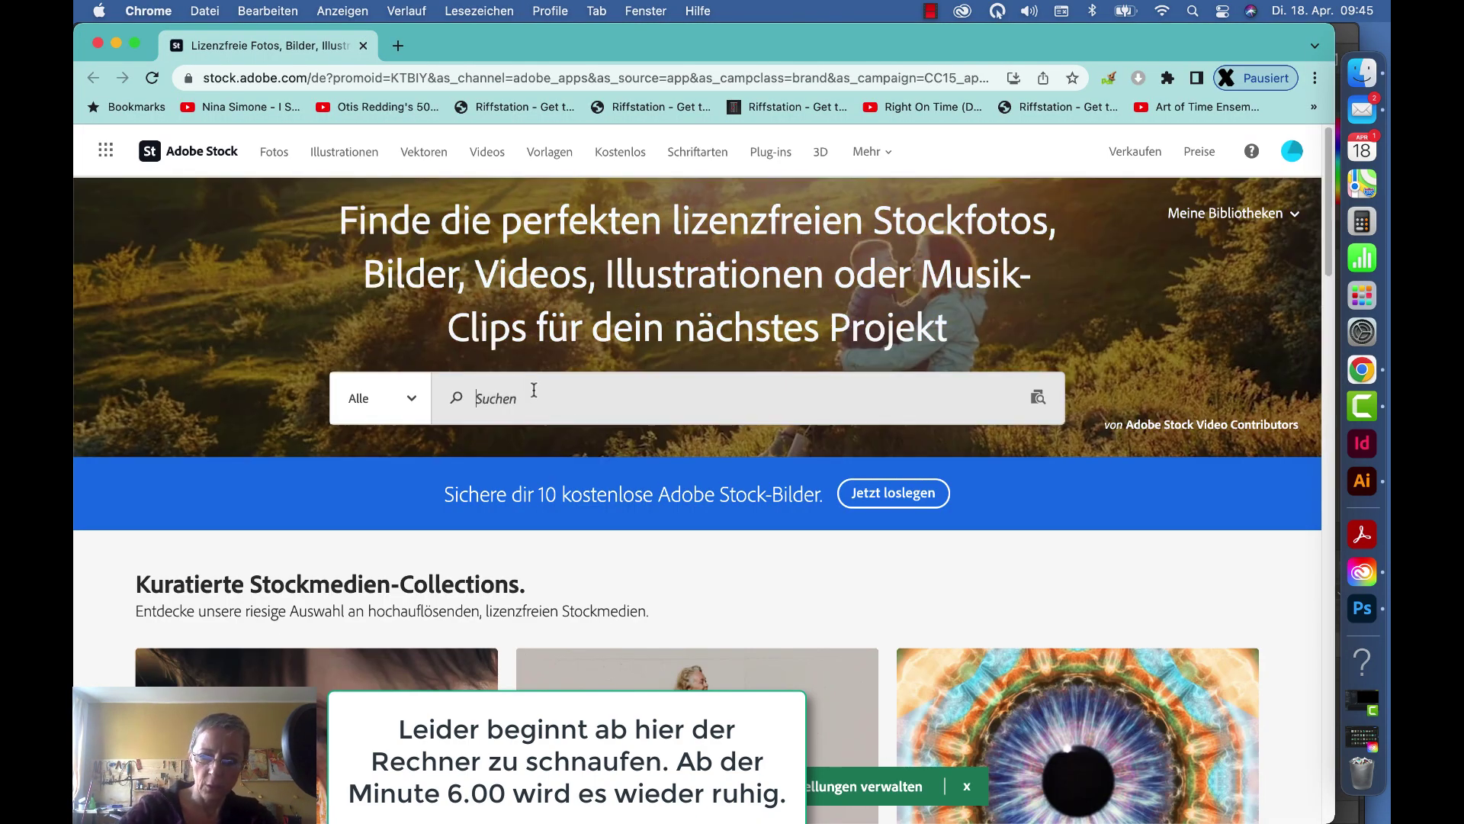
text(Interieur)
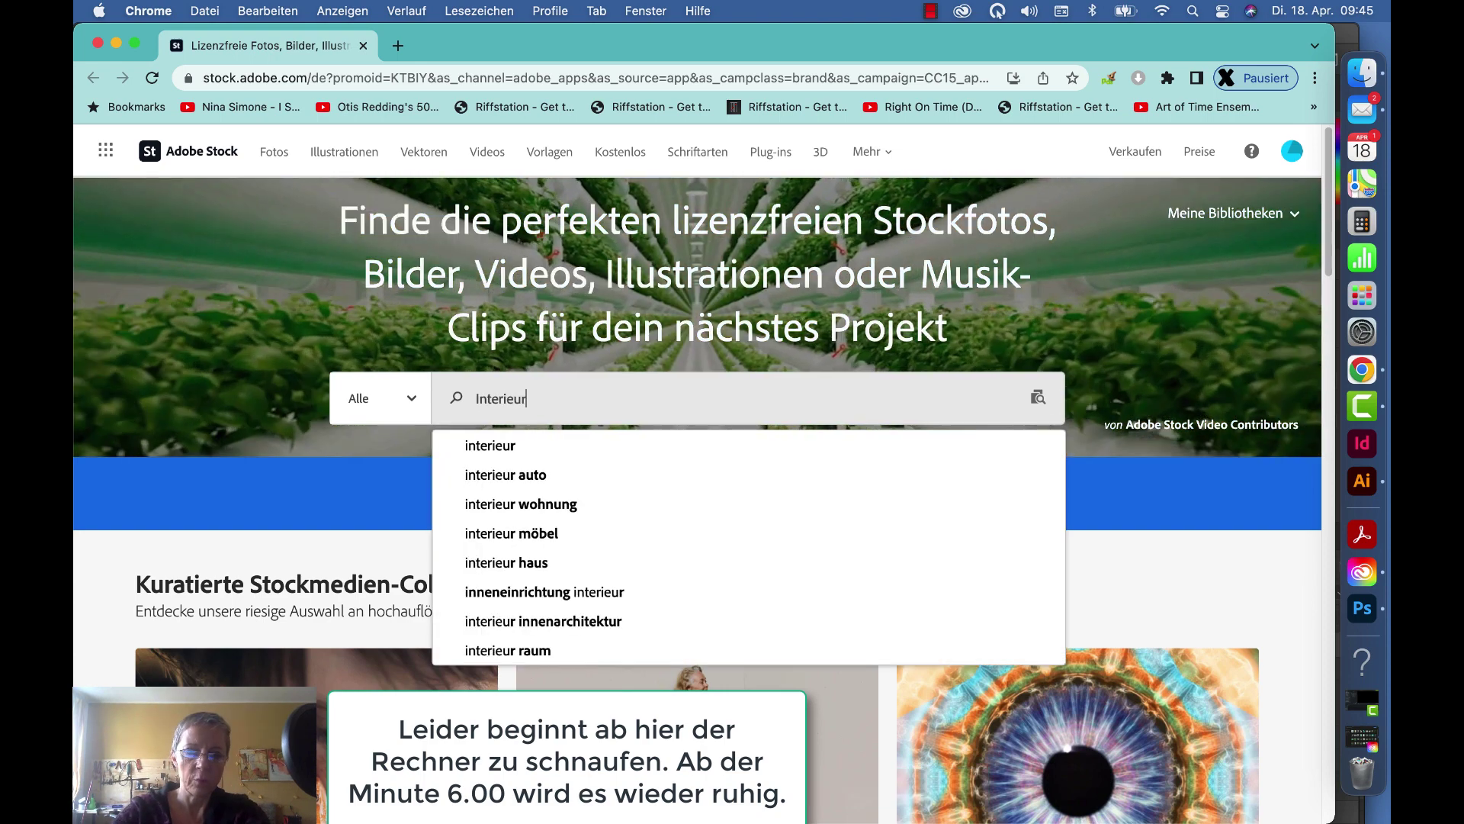
text( gree)
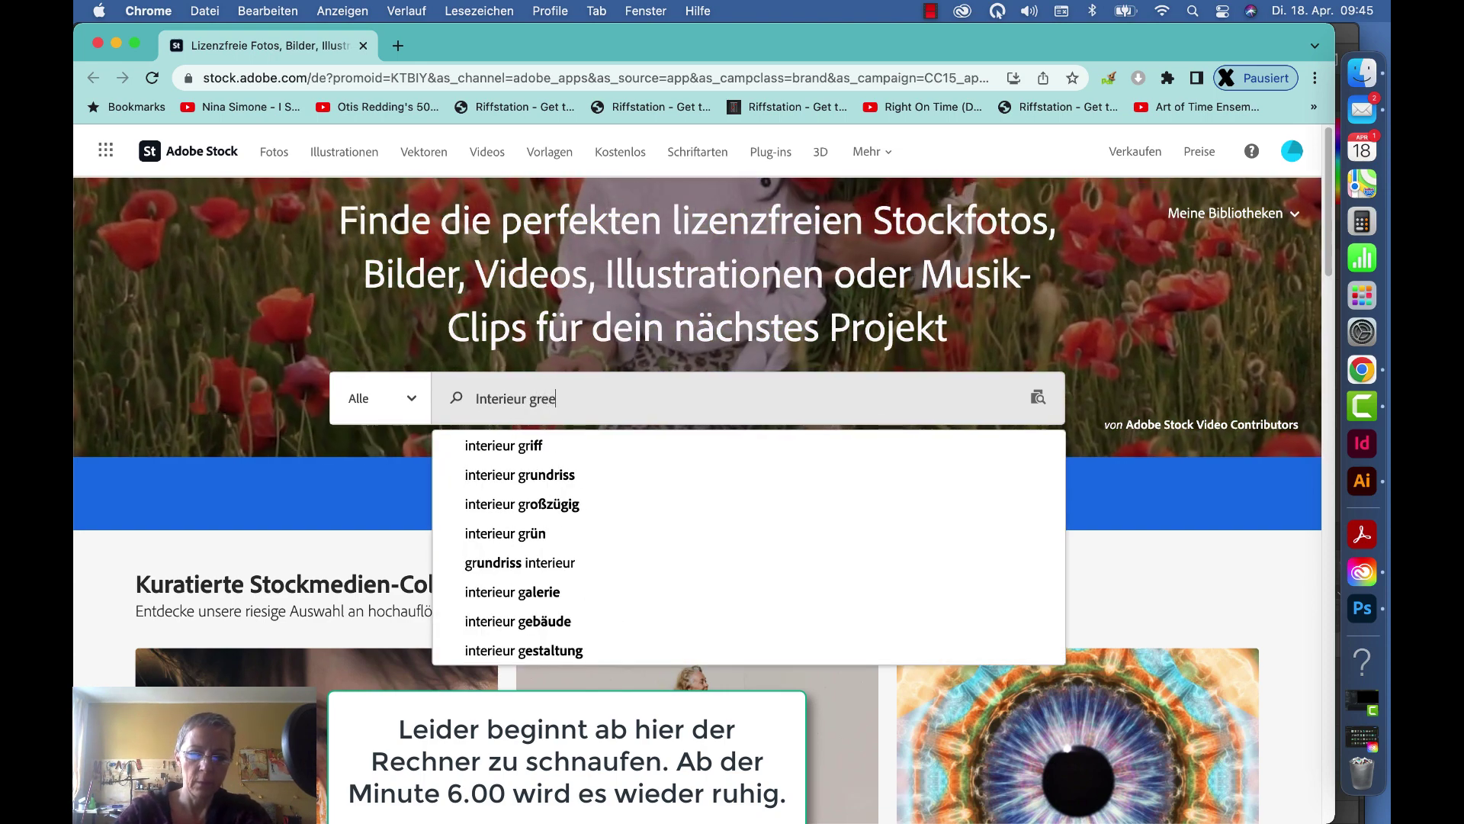
text(n)
key(Return)
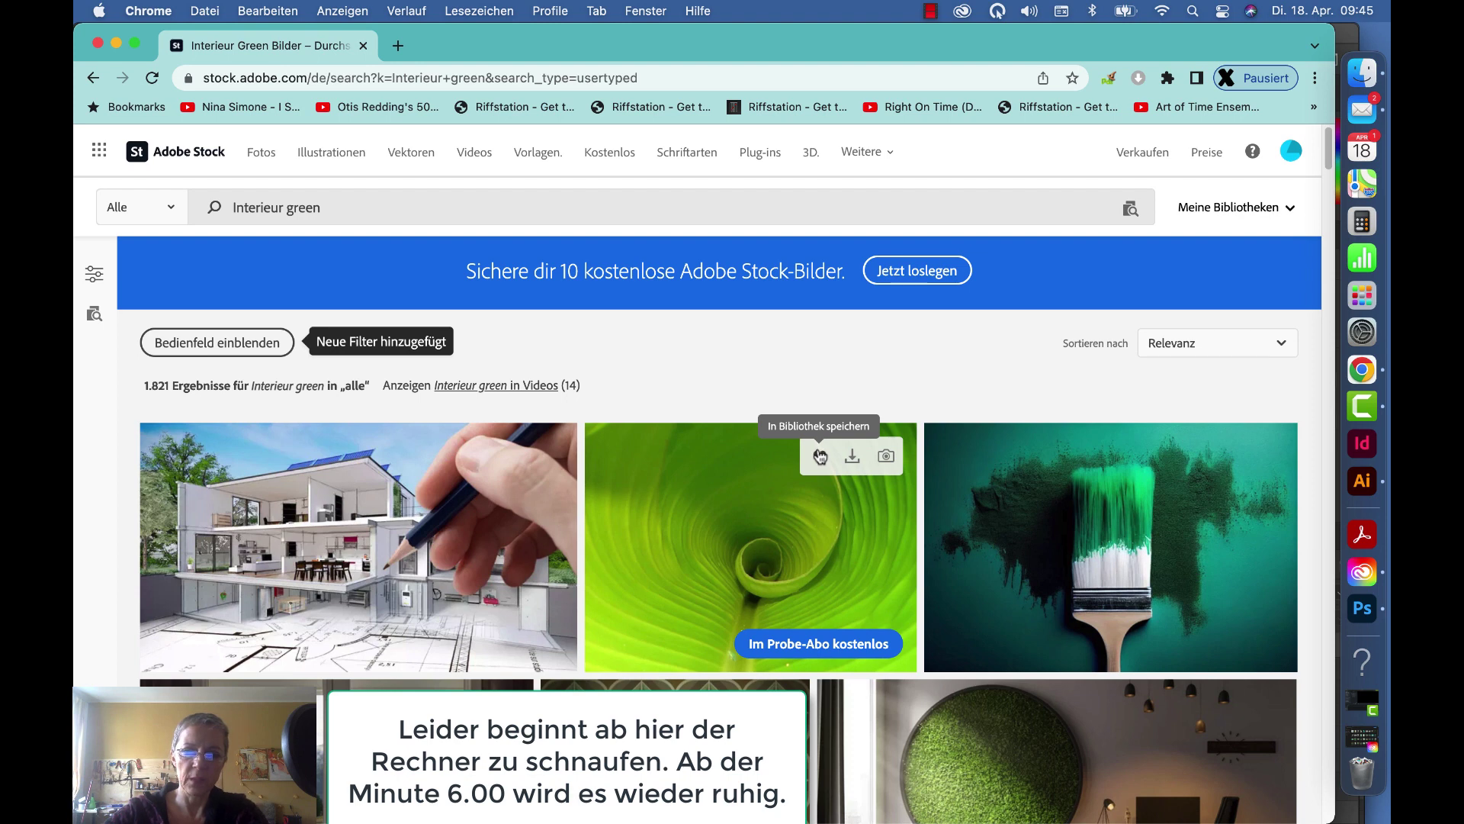
Step: Save the green spiral-leaf photo to the Moodboard Interieur library
click(819, 458)
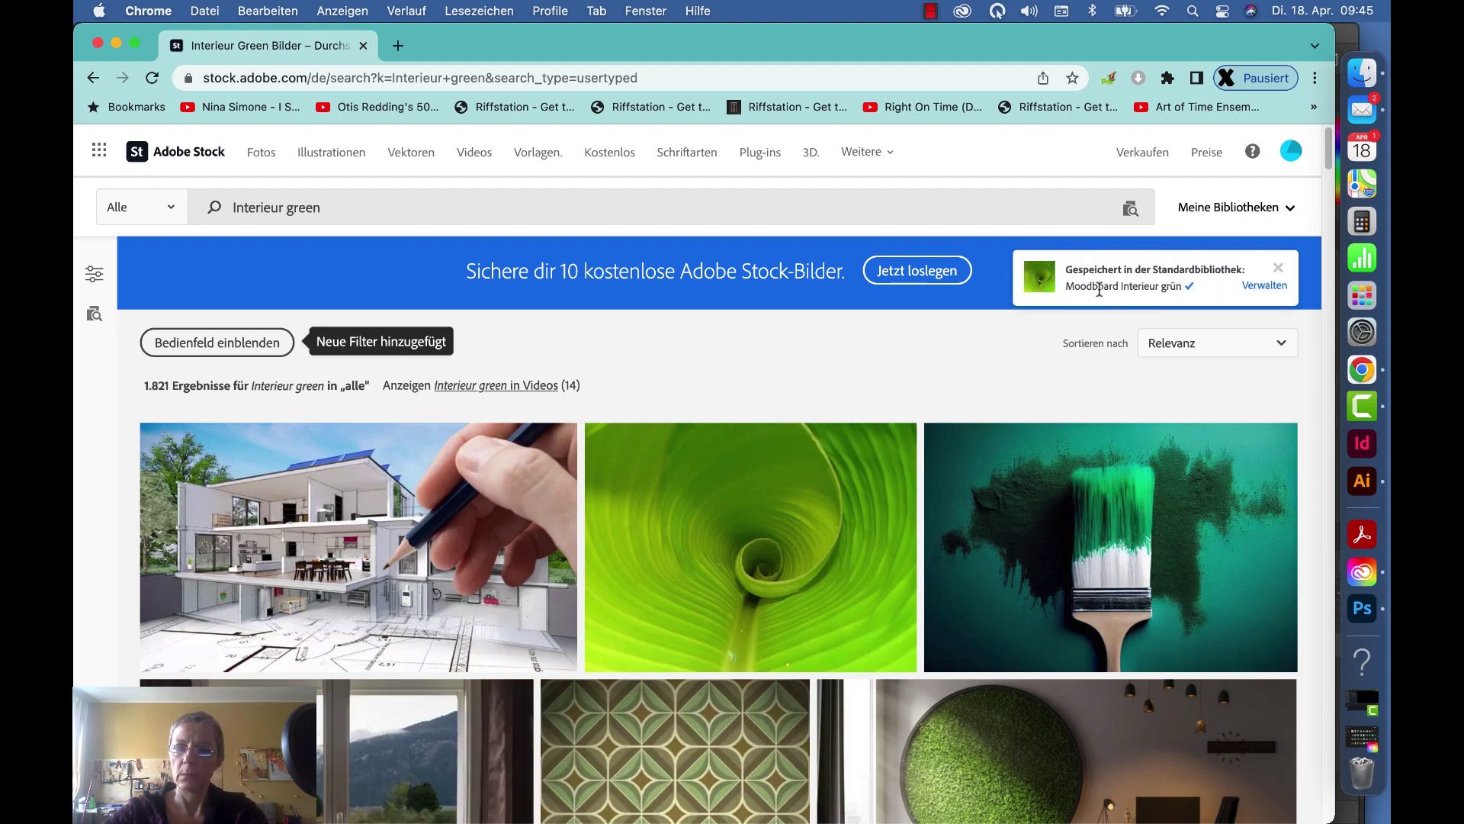
click(1291, 212)
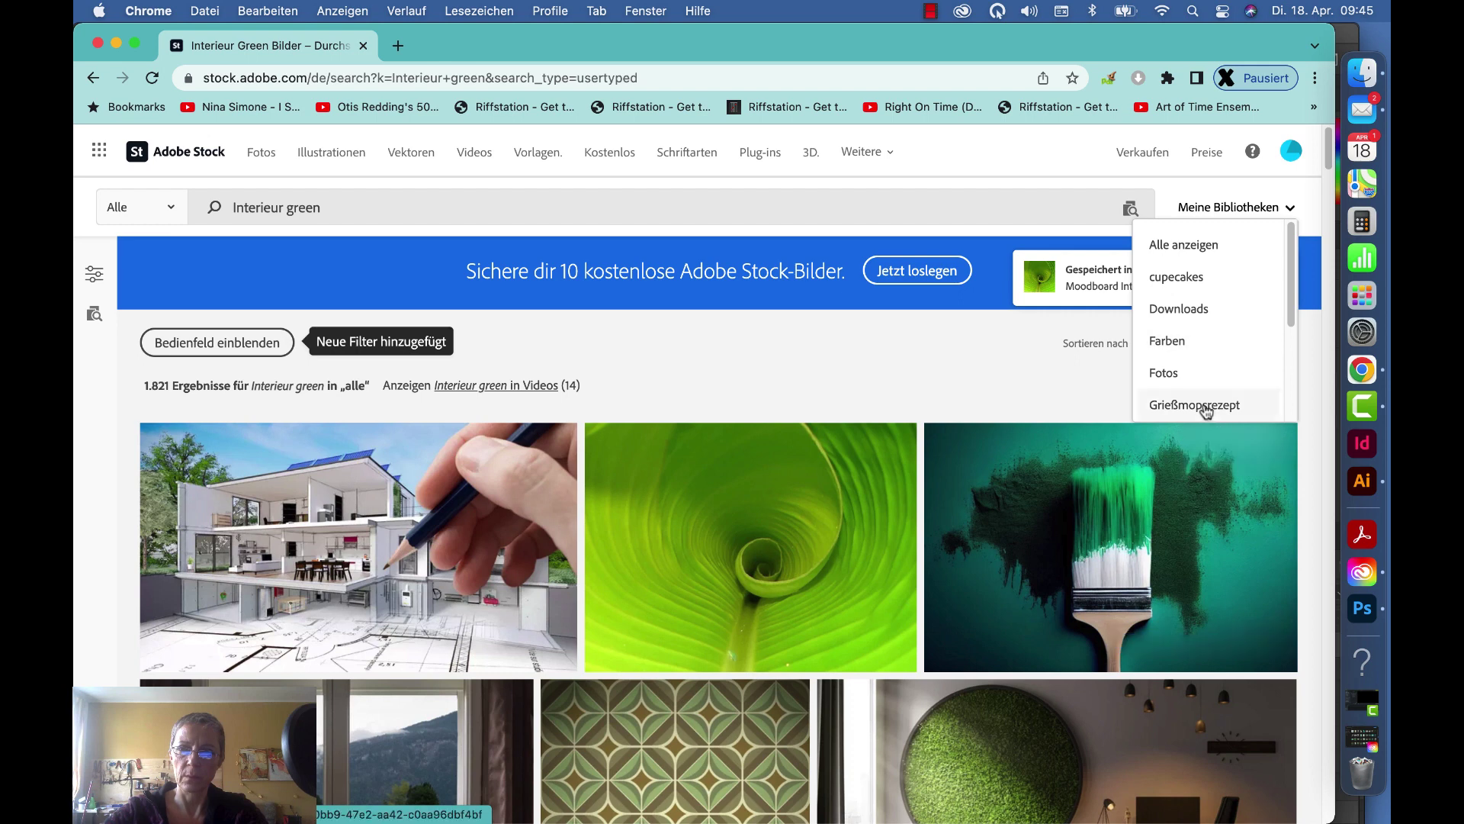
scroll(1281, 317, down, 1)
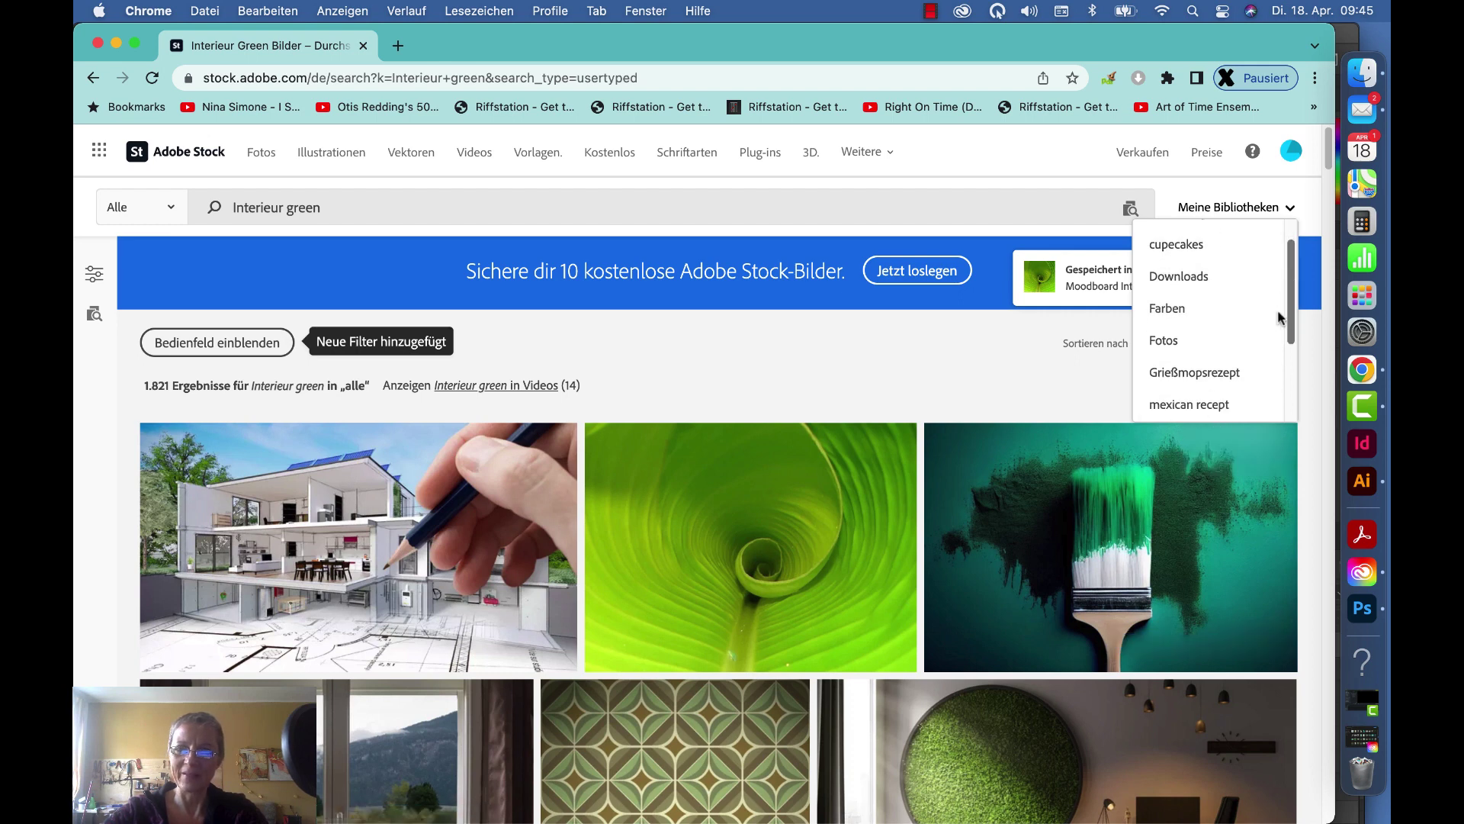
scroll(1281, 317, down, 3)
click(1218, 304)
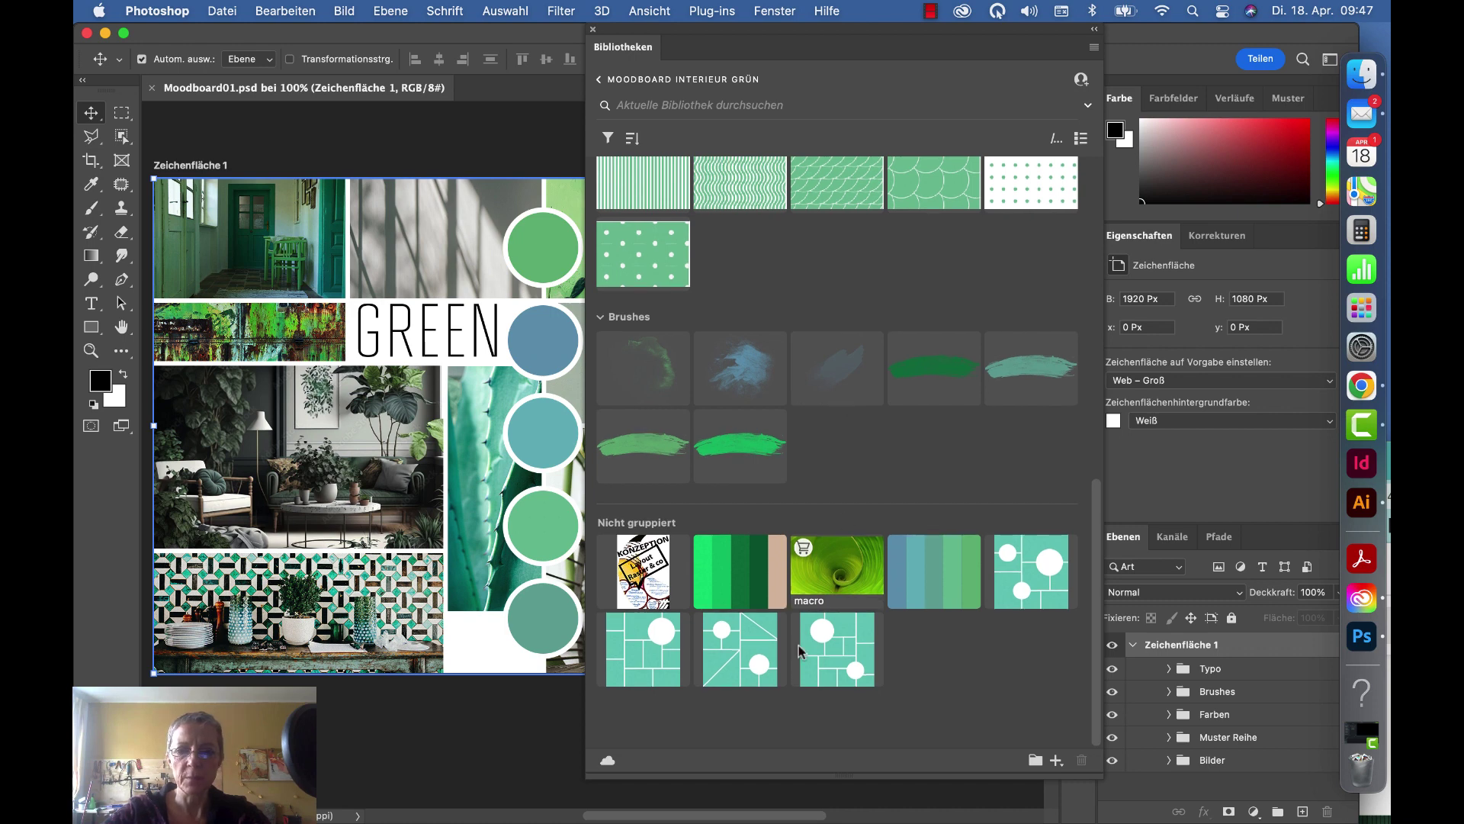
Step: Move the macro image into the library's Bilder group
mouse_move(846, 564)
mouse_down()
mouse_move(779, 202)
mouse_move(725, 145)
mouse_move(605, 147)
mouse_move(848, 583)
mouse_move(805, 676)
mouse_up()
right_click(805, 677)
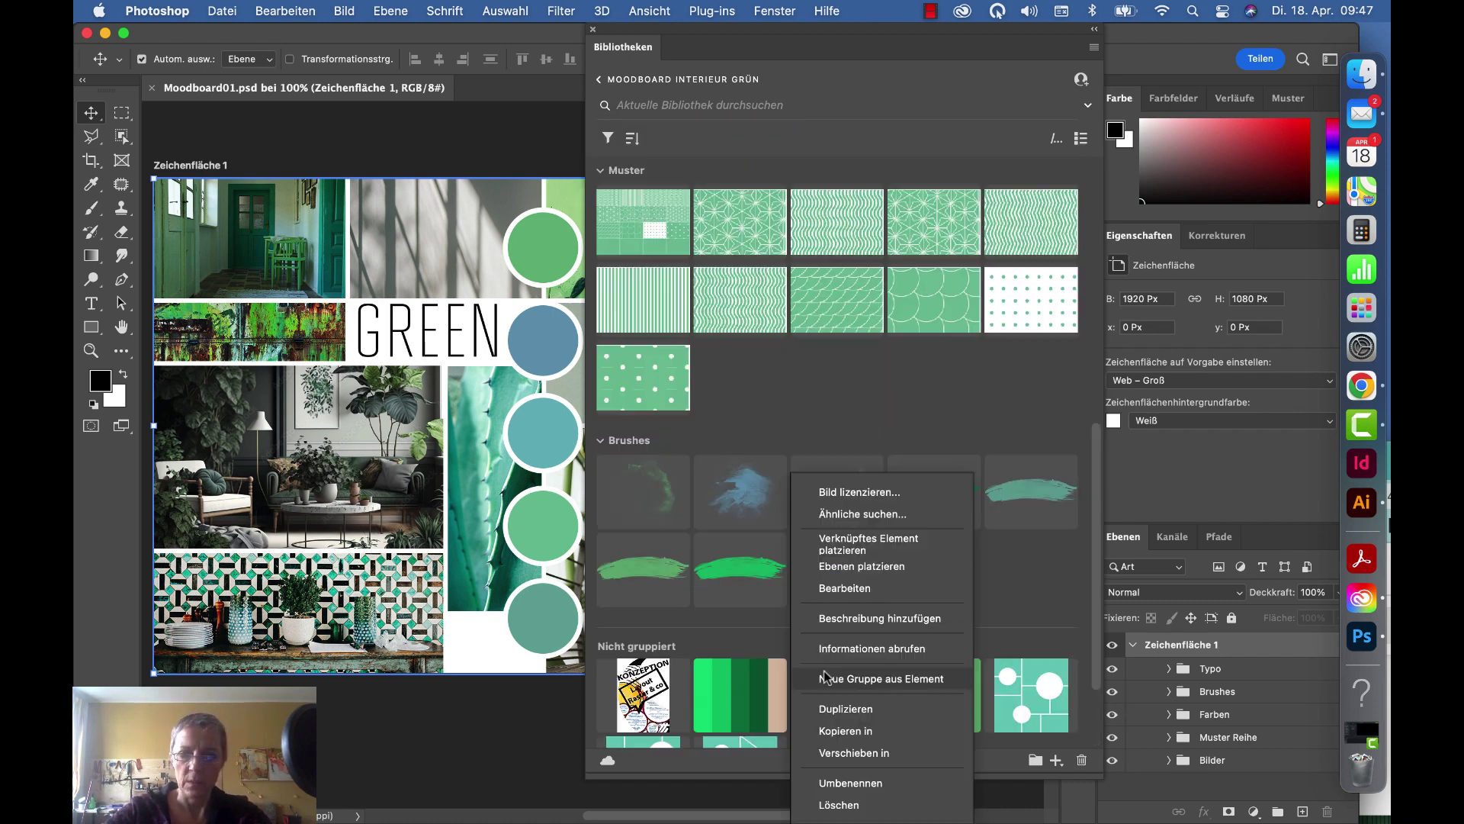
click(845, 753)
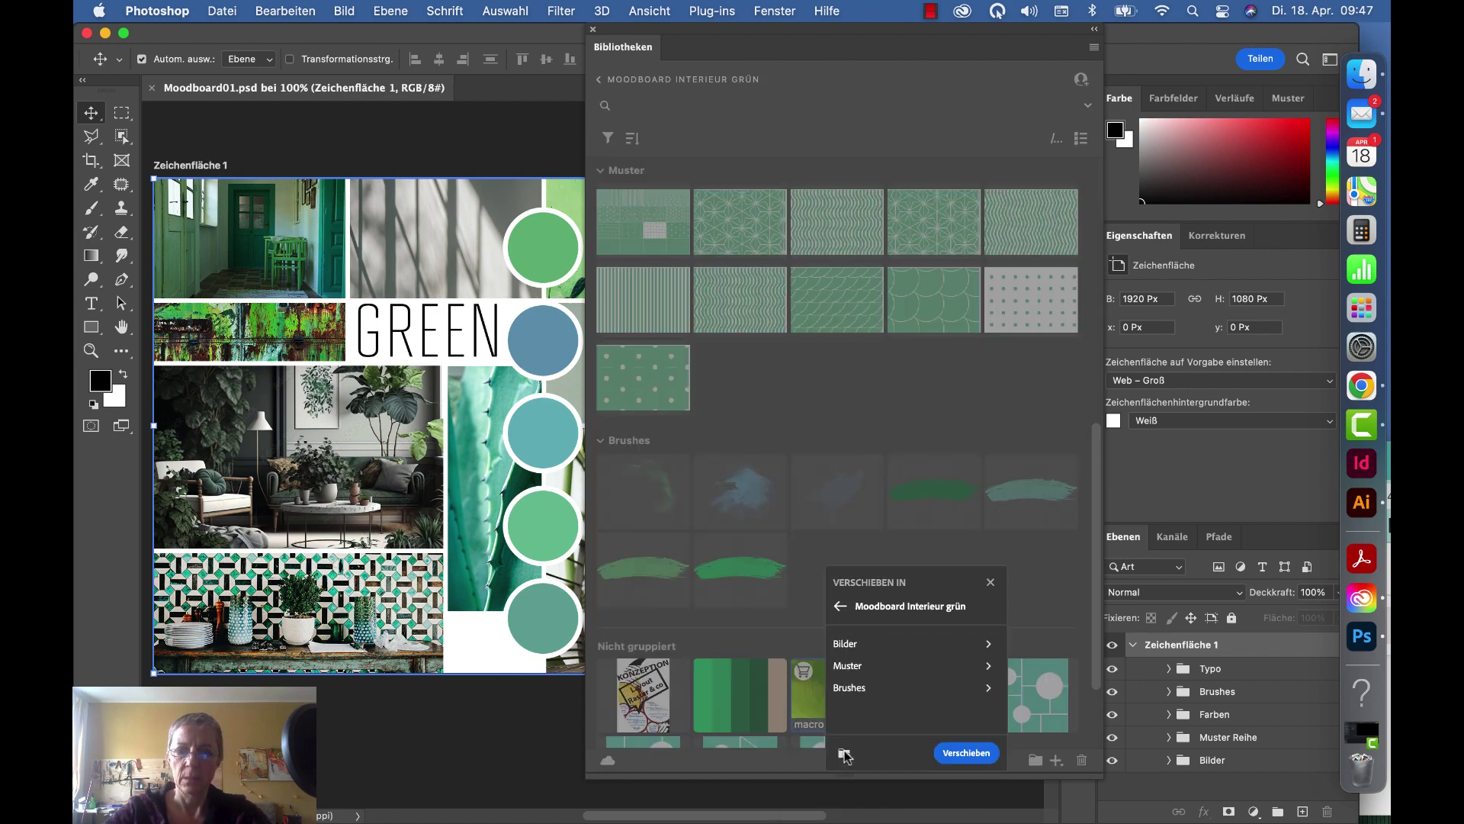
click(867, 643)
click(966, 753)
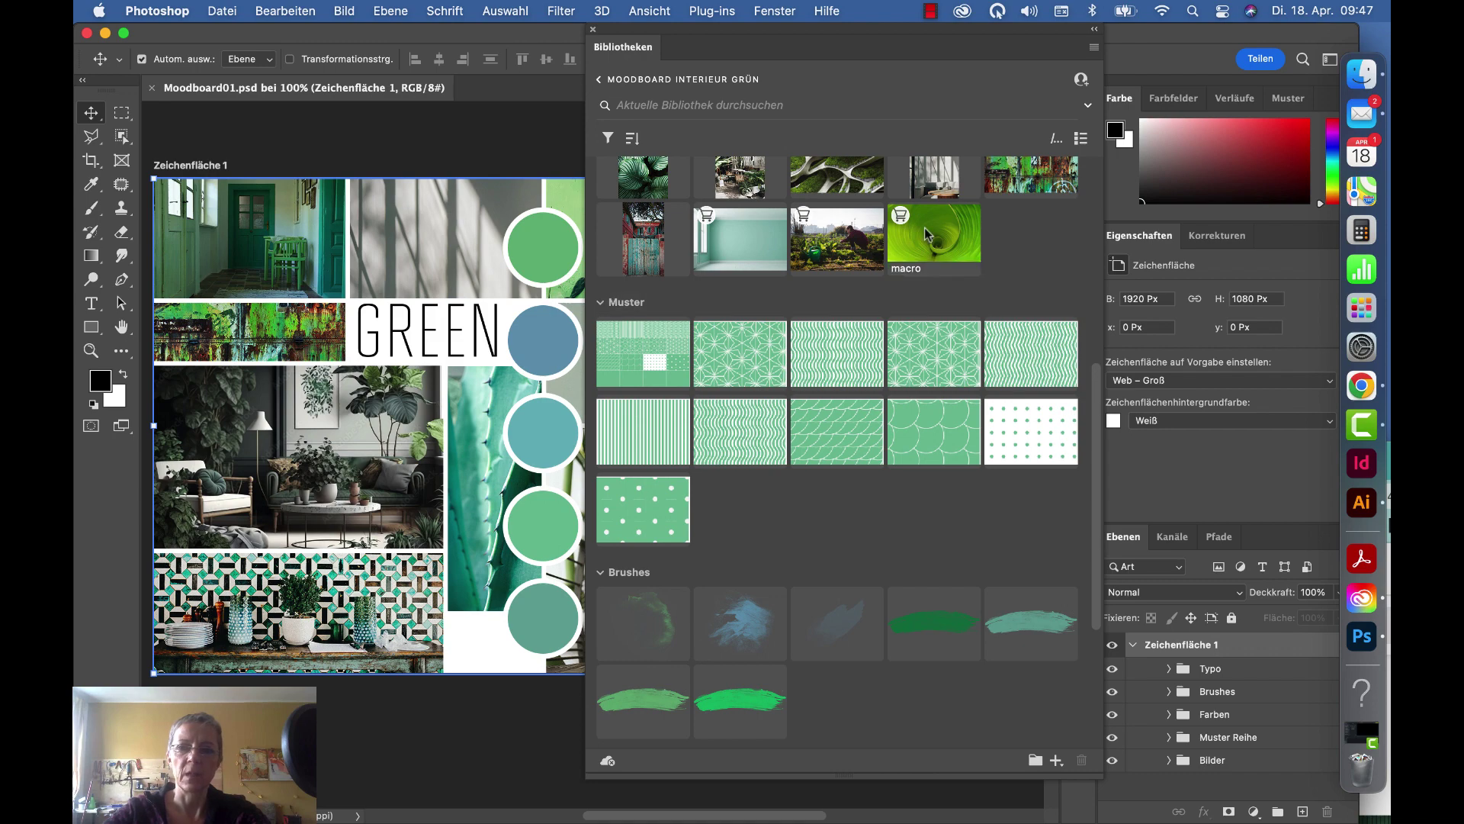
Step: Collapse the Bilder, Muster and Brushes groups in the library panel
scroll(835, 492, up, 2)
scroll(835, 492, up, 5)
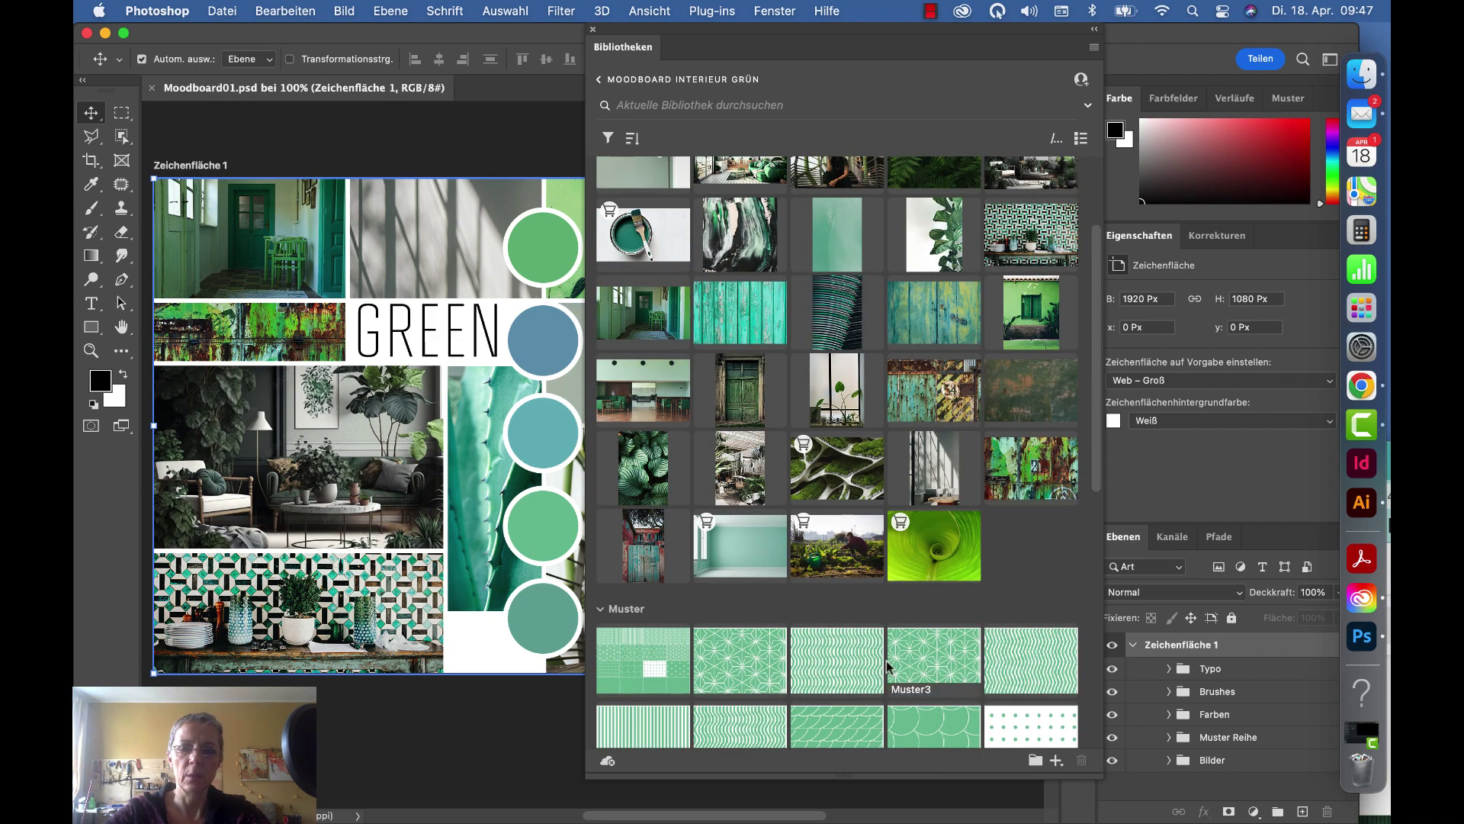
scroll(887, 667, up, 3)
scroll(853, 477, up, 2)
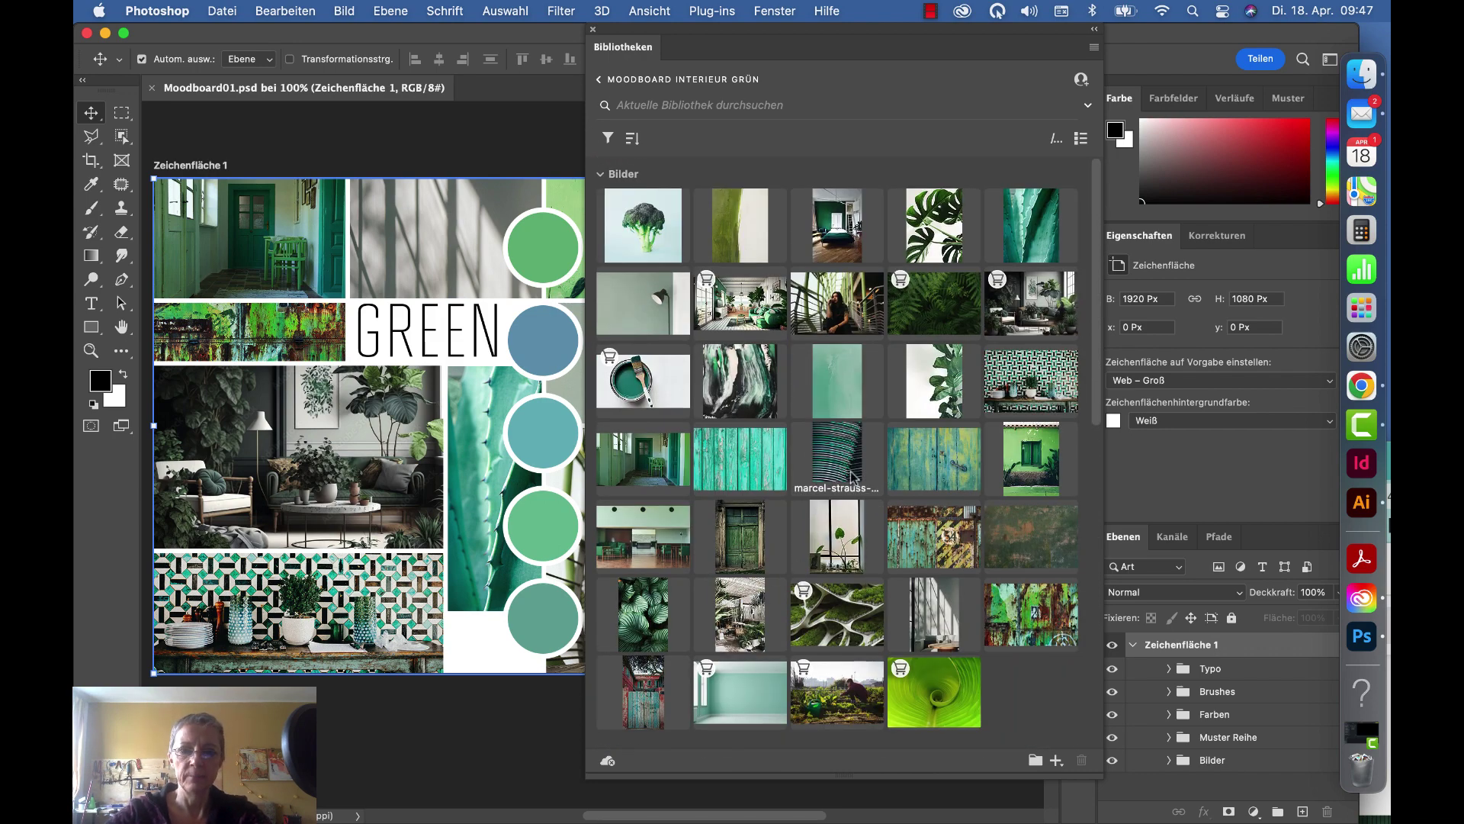
scroll(853, 476, down, 3)
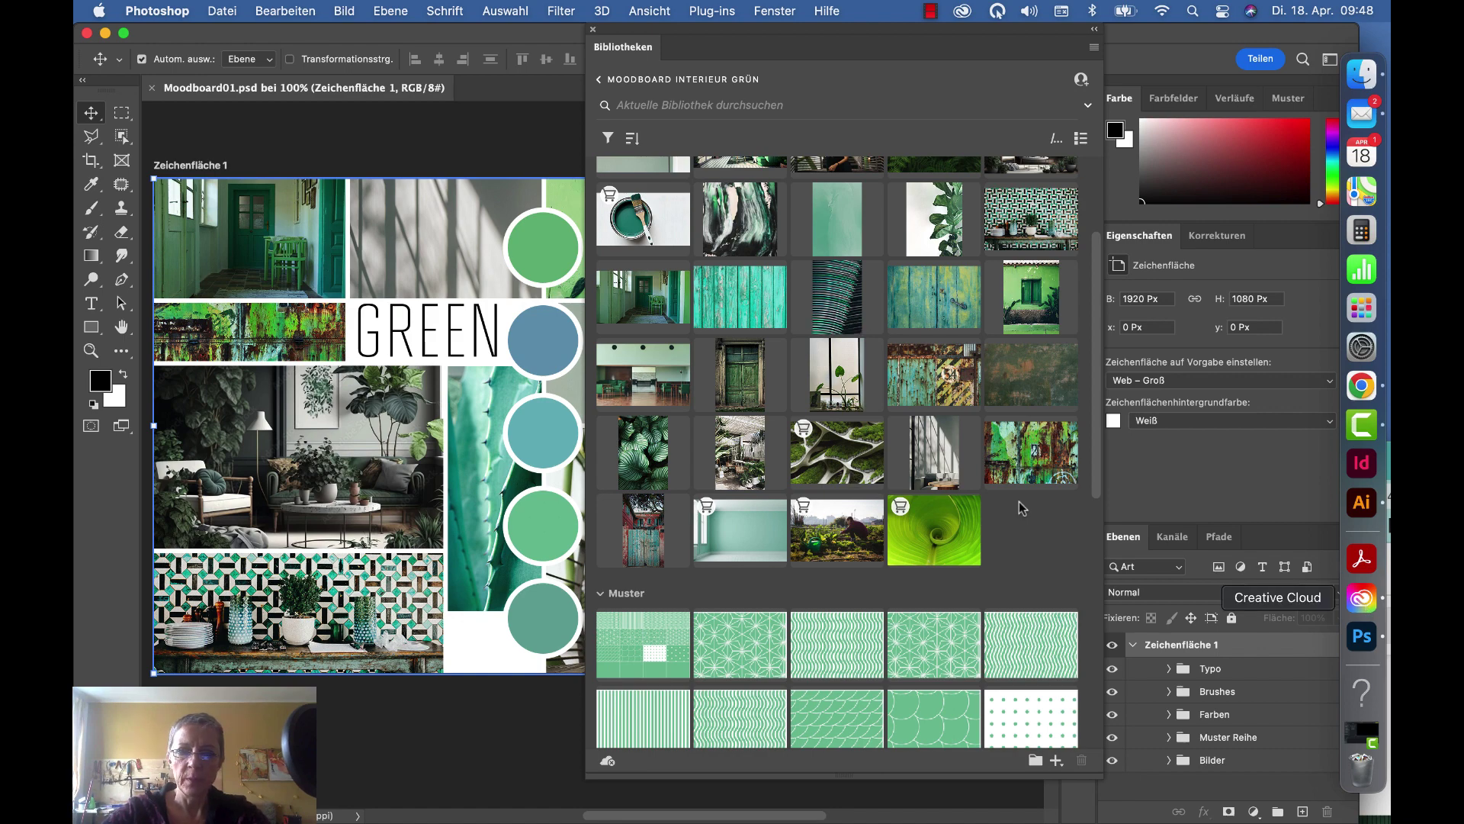
scroll(877, 381, up, 2)
click(632, 138)
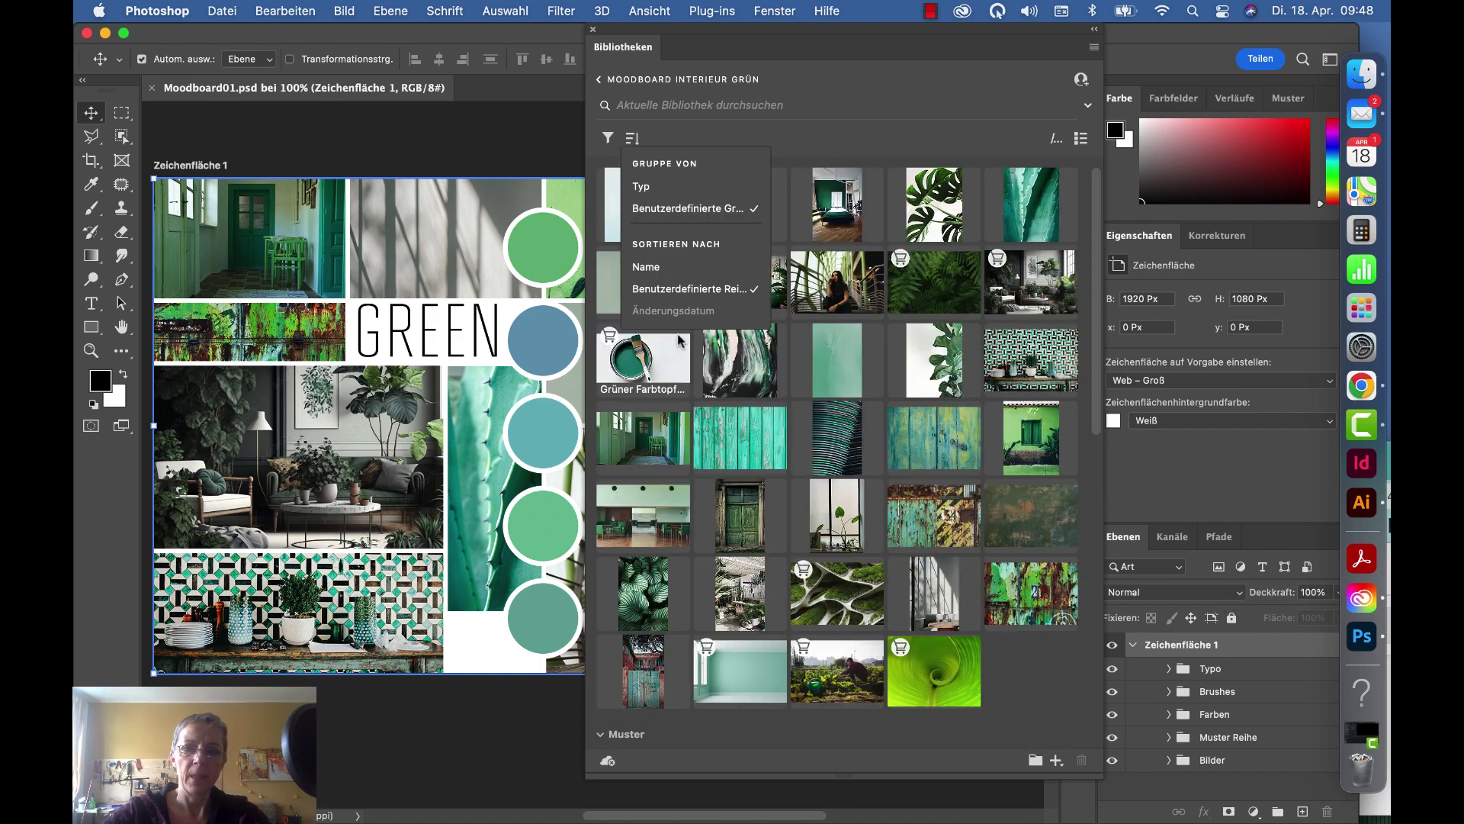
right_click(591, 671)
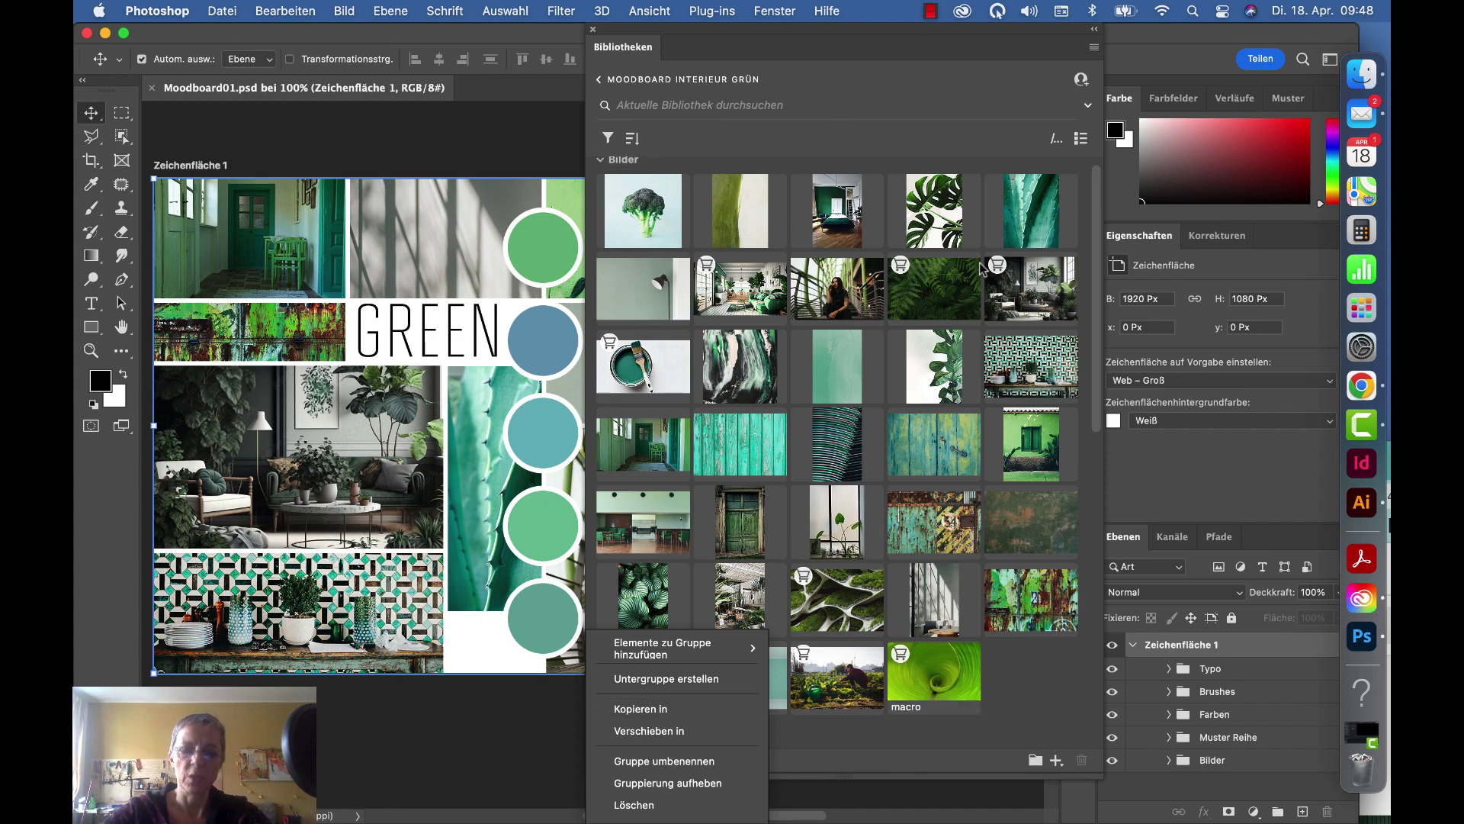
click(831, 136)
click(601, 160)
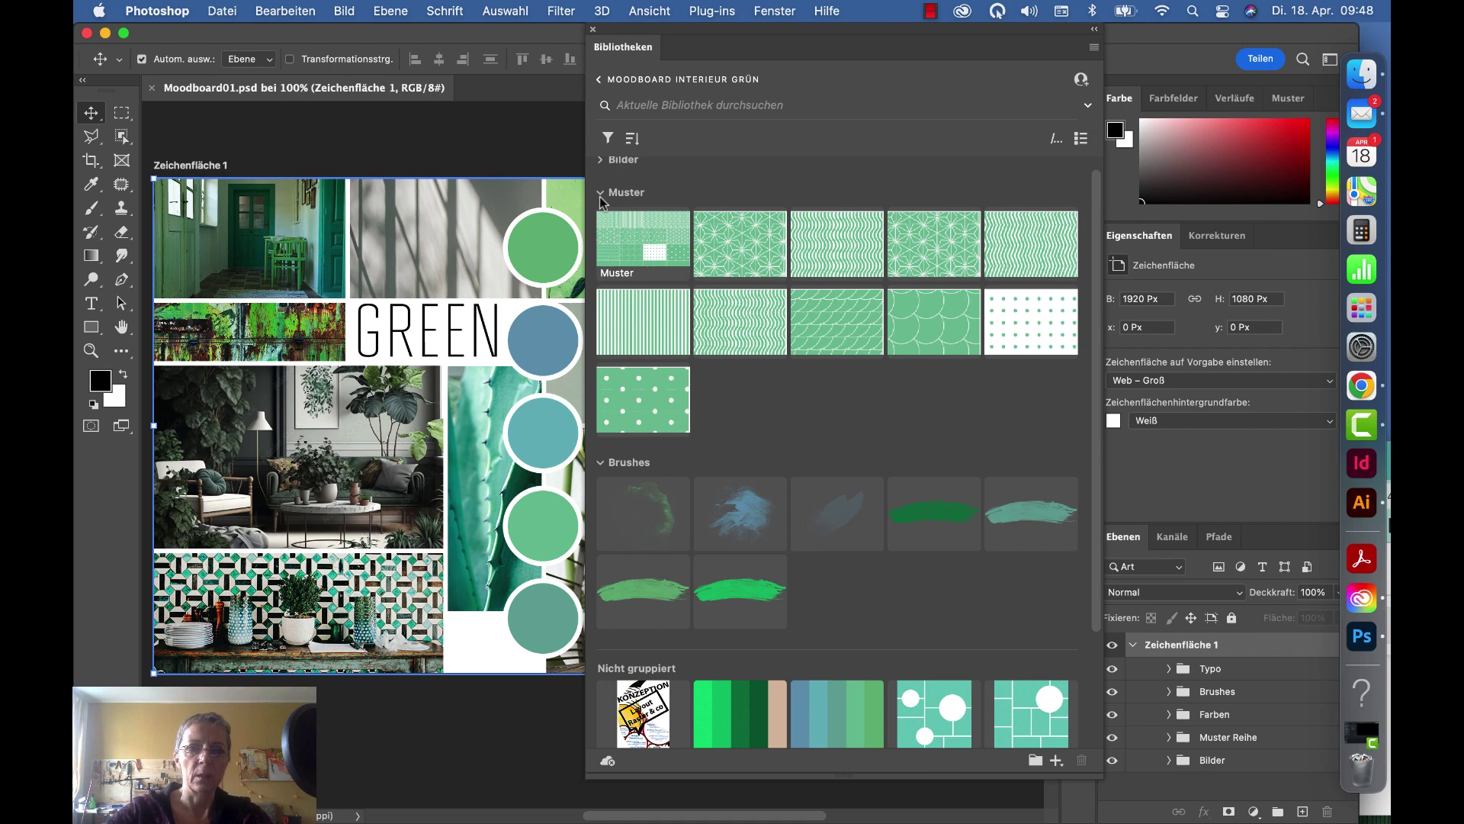
click(601, 195)
click(601, 240)
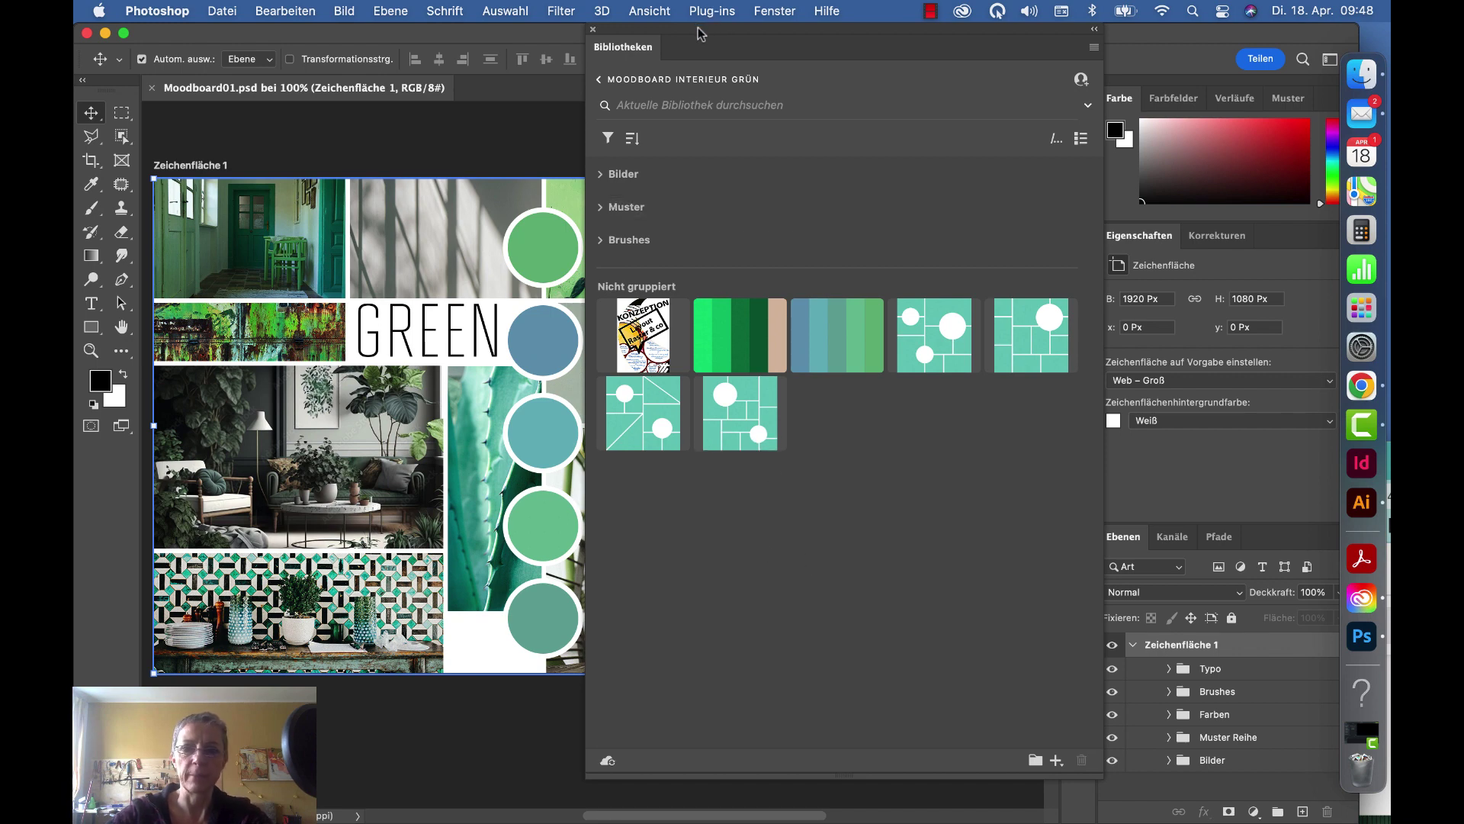
Step: Shift the libraries panel aside and float Moodboard01.psd in its own minimised window
drag(698, 33, 1082, 44)
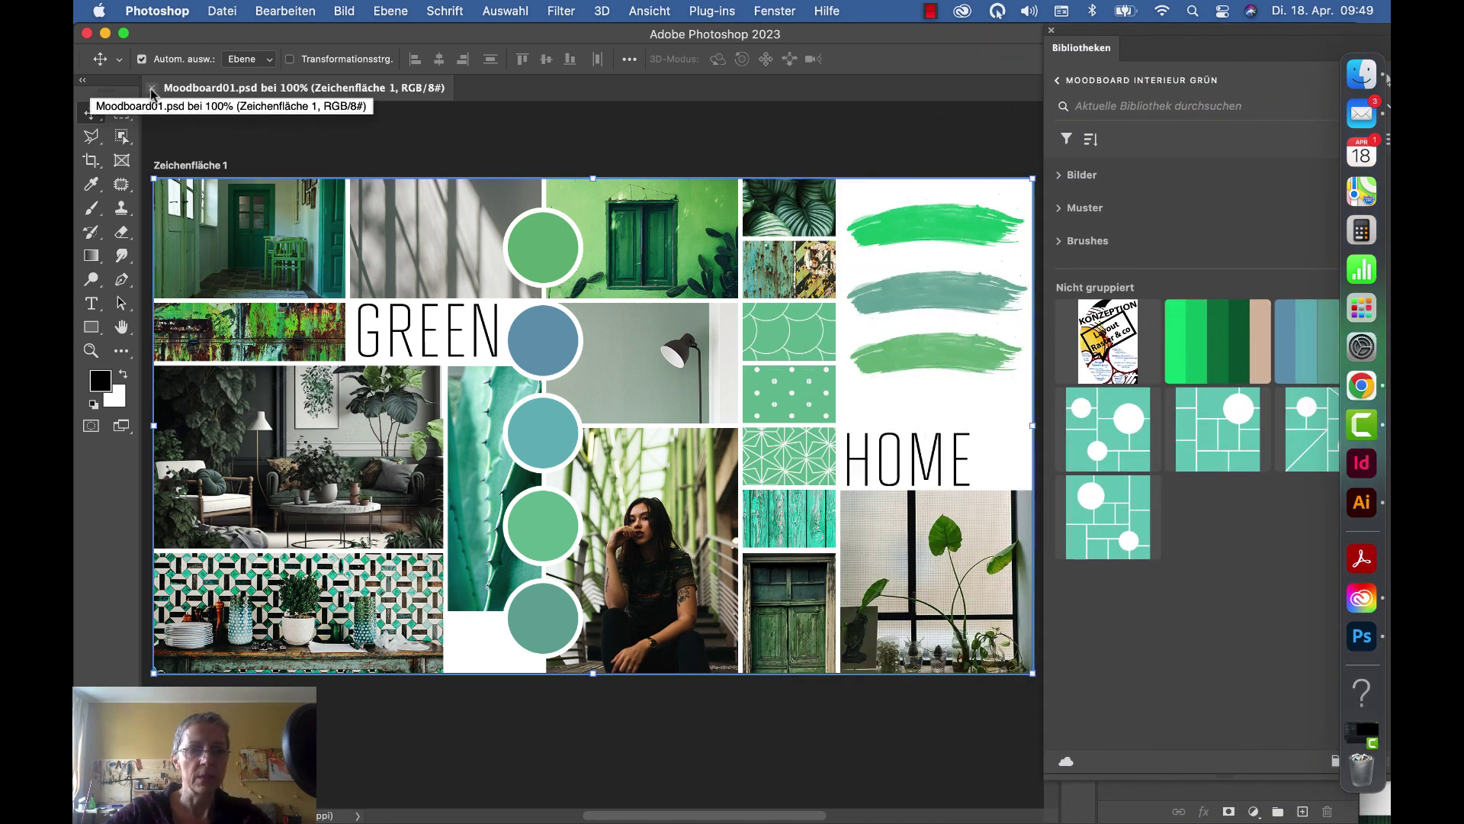
drag(152, 93, 467, 309)
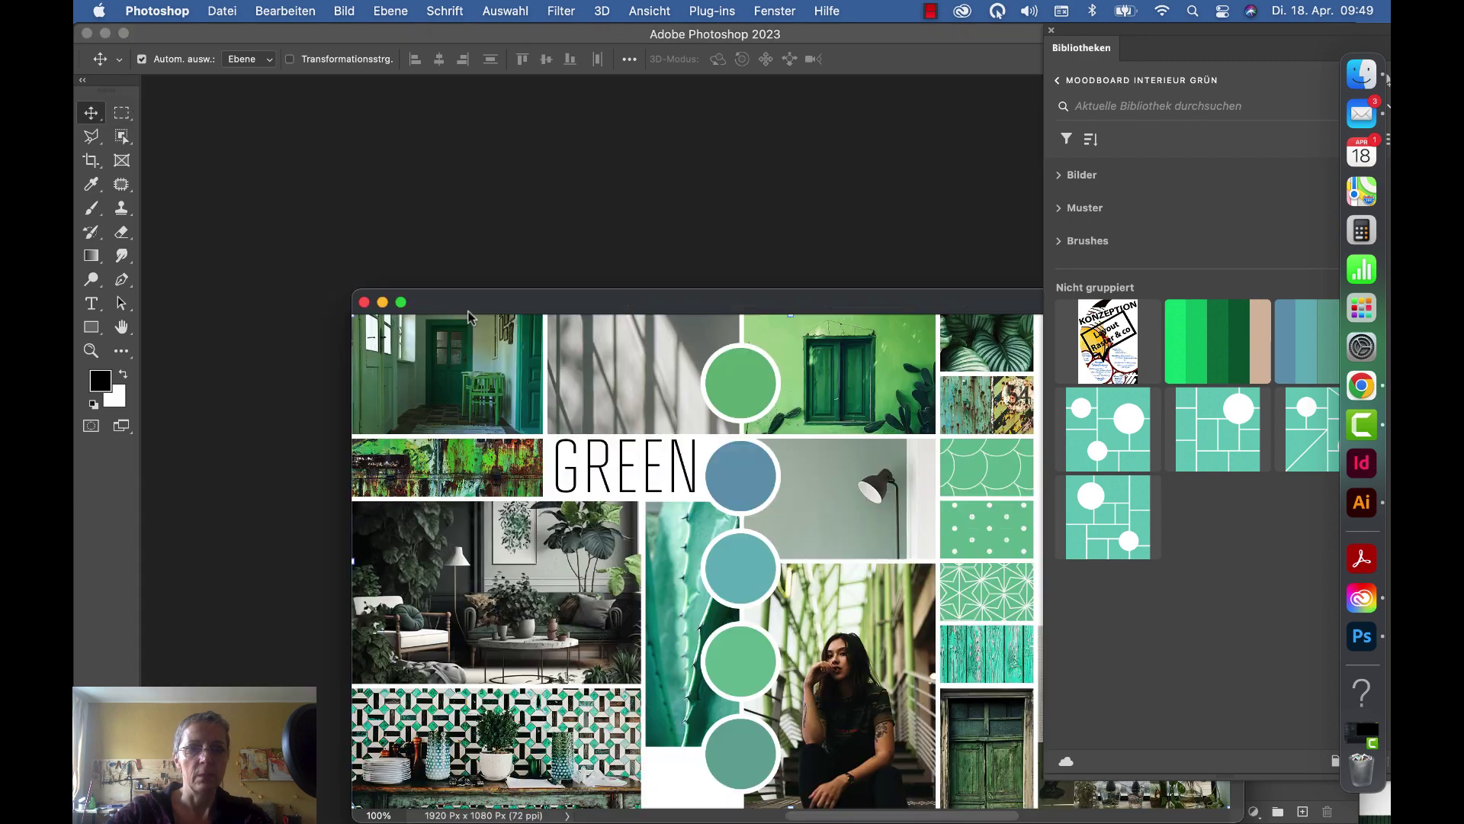
double_click(467, 310)
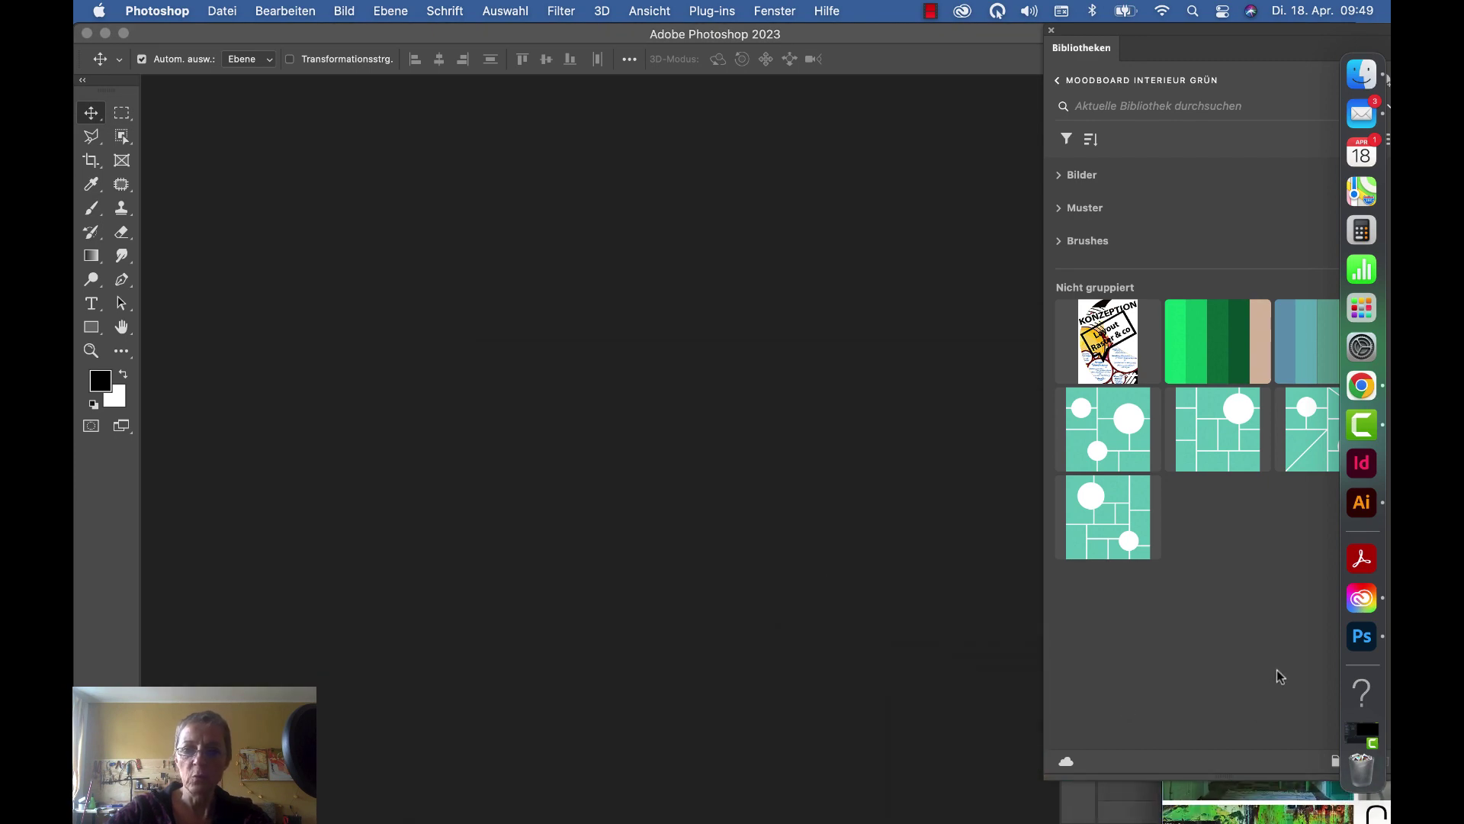
Step: Create a new 1920 × 1080 px Web – Groß document and move its window up
click(221, 11)
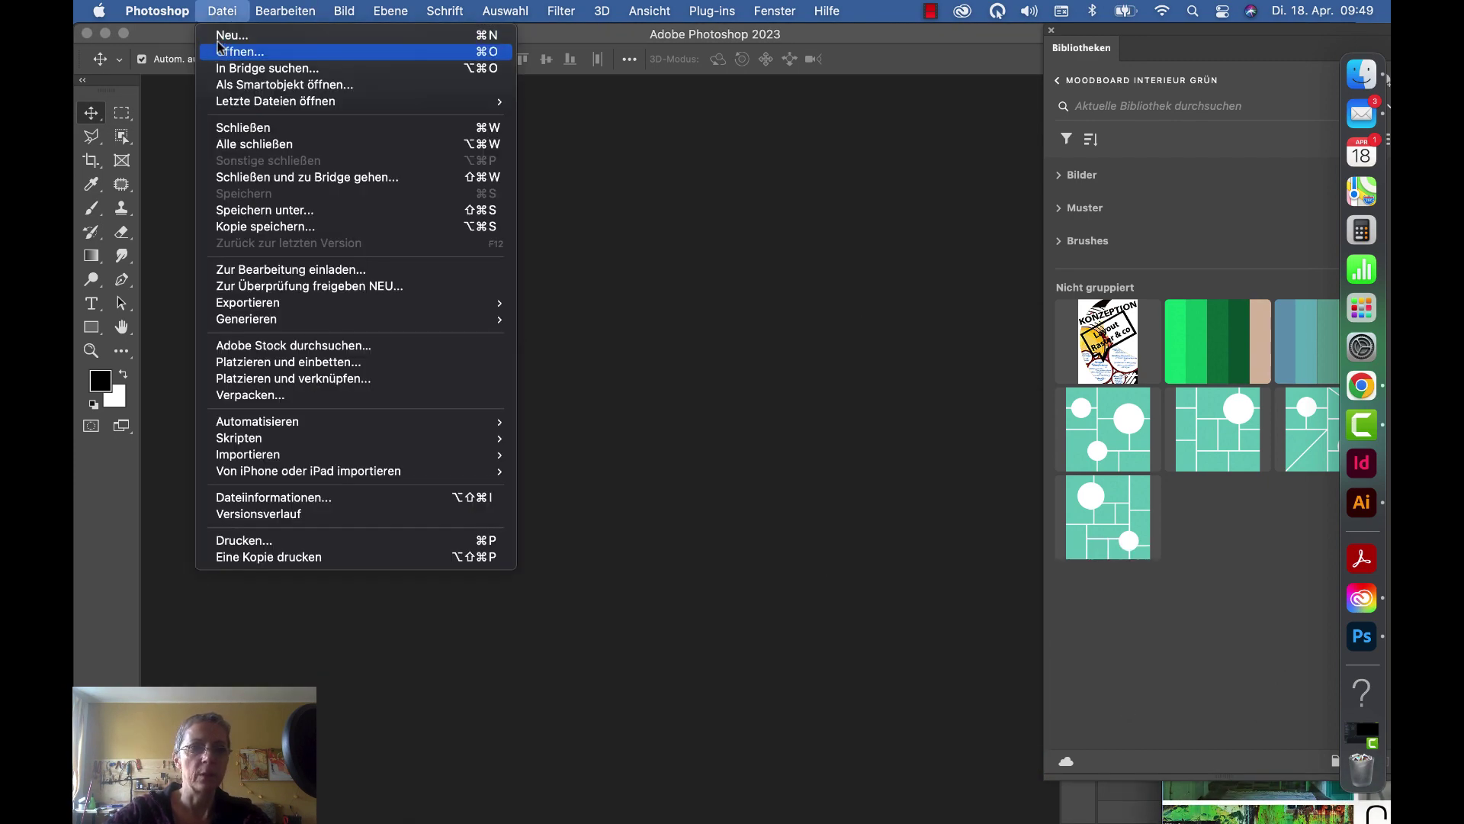
click(219, 36)
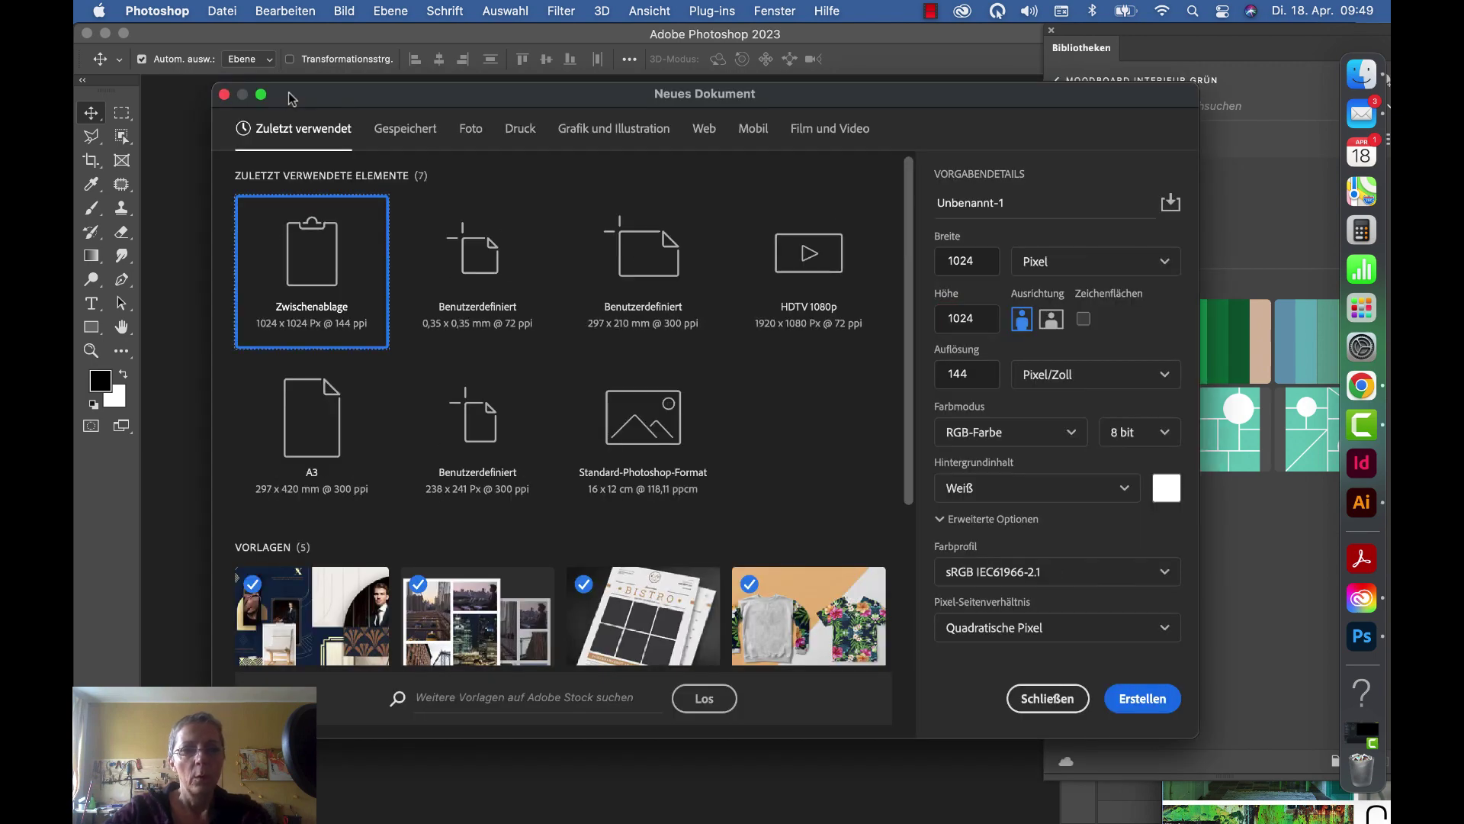
click(708, 129)
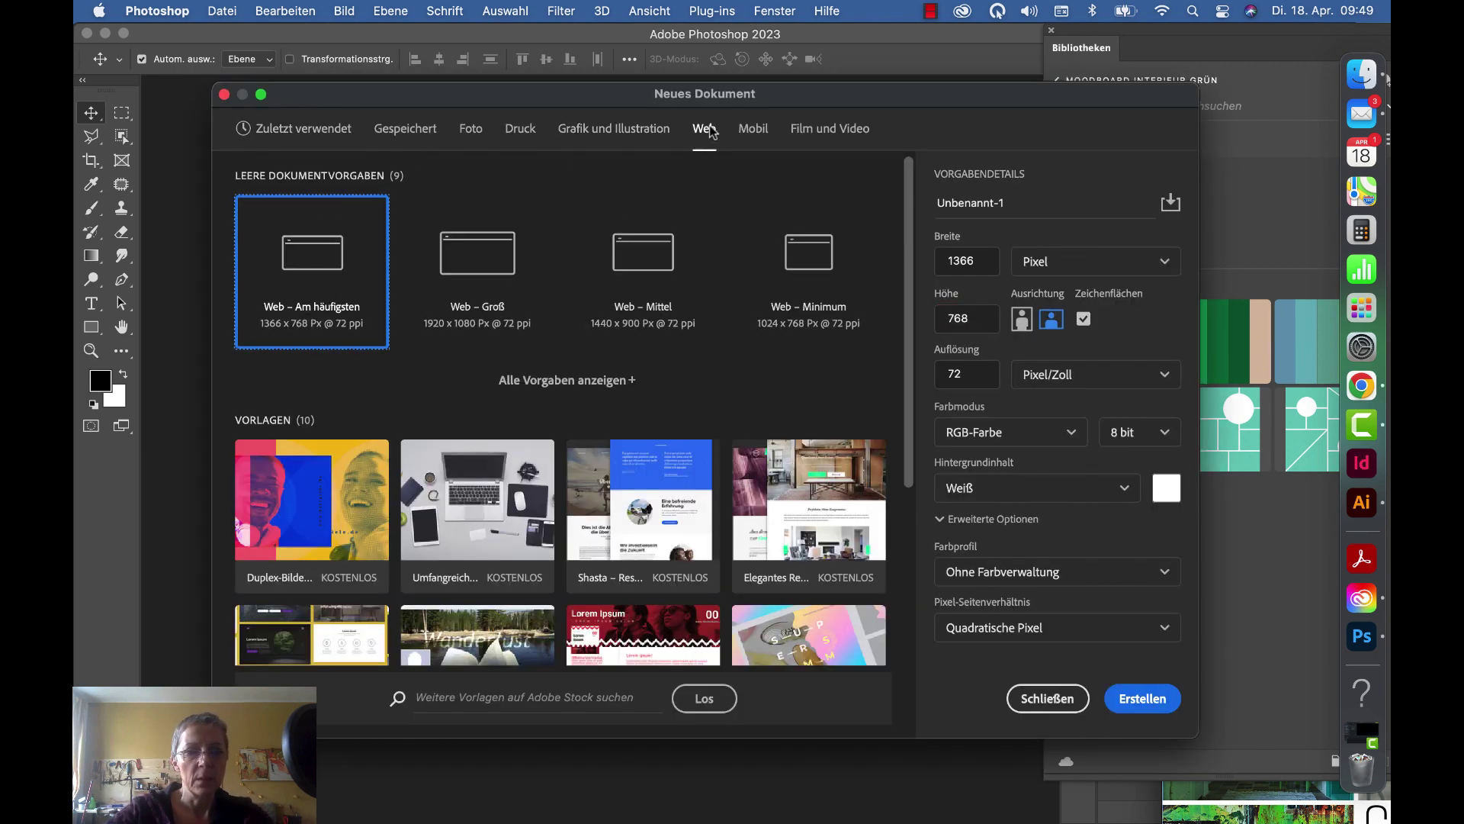
click(463, 277)
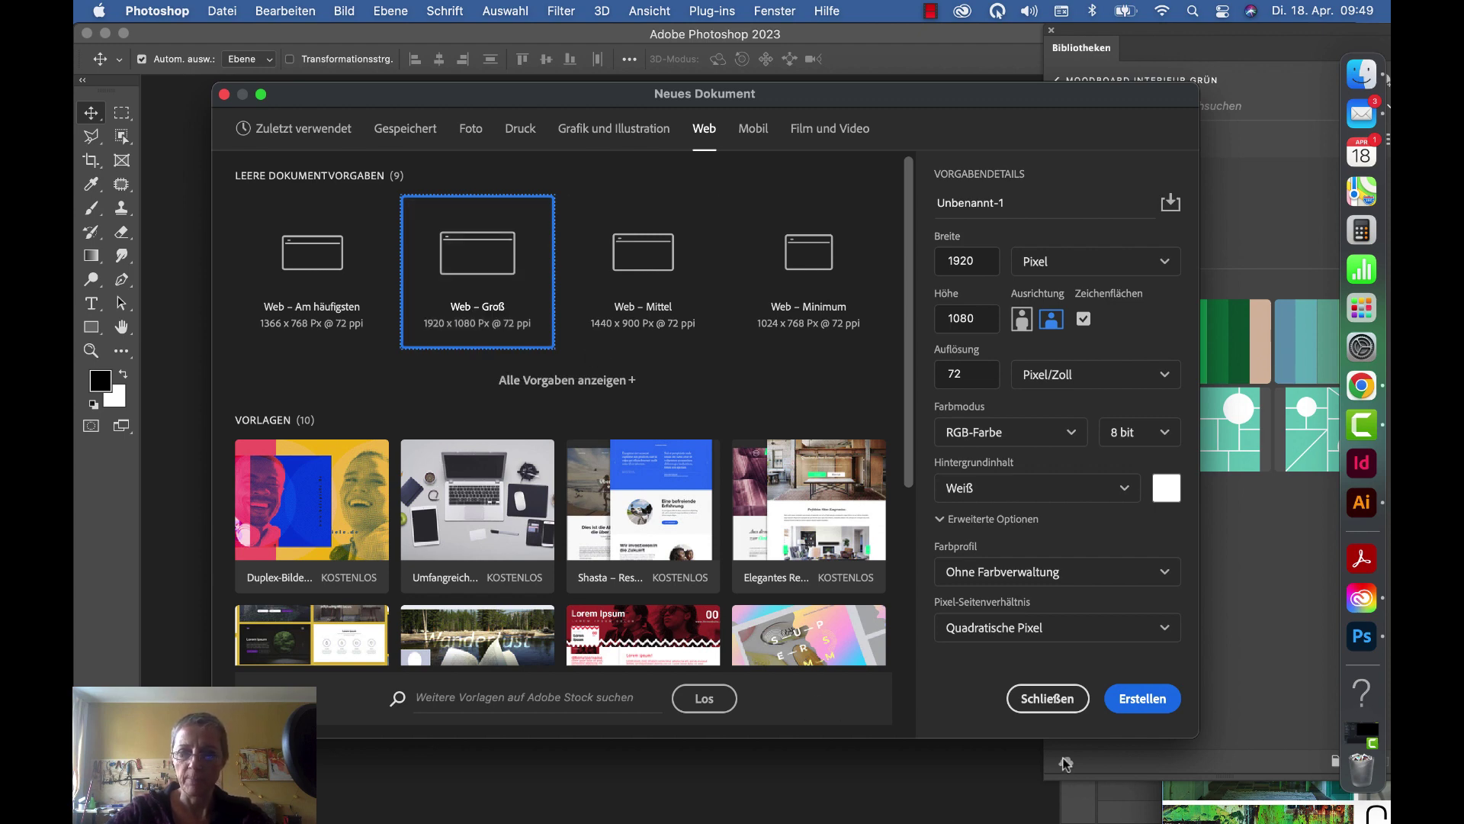
click(1125, 702)
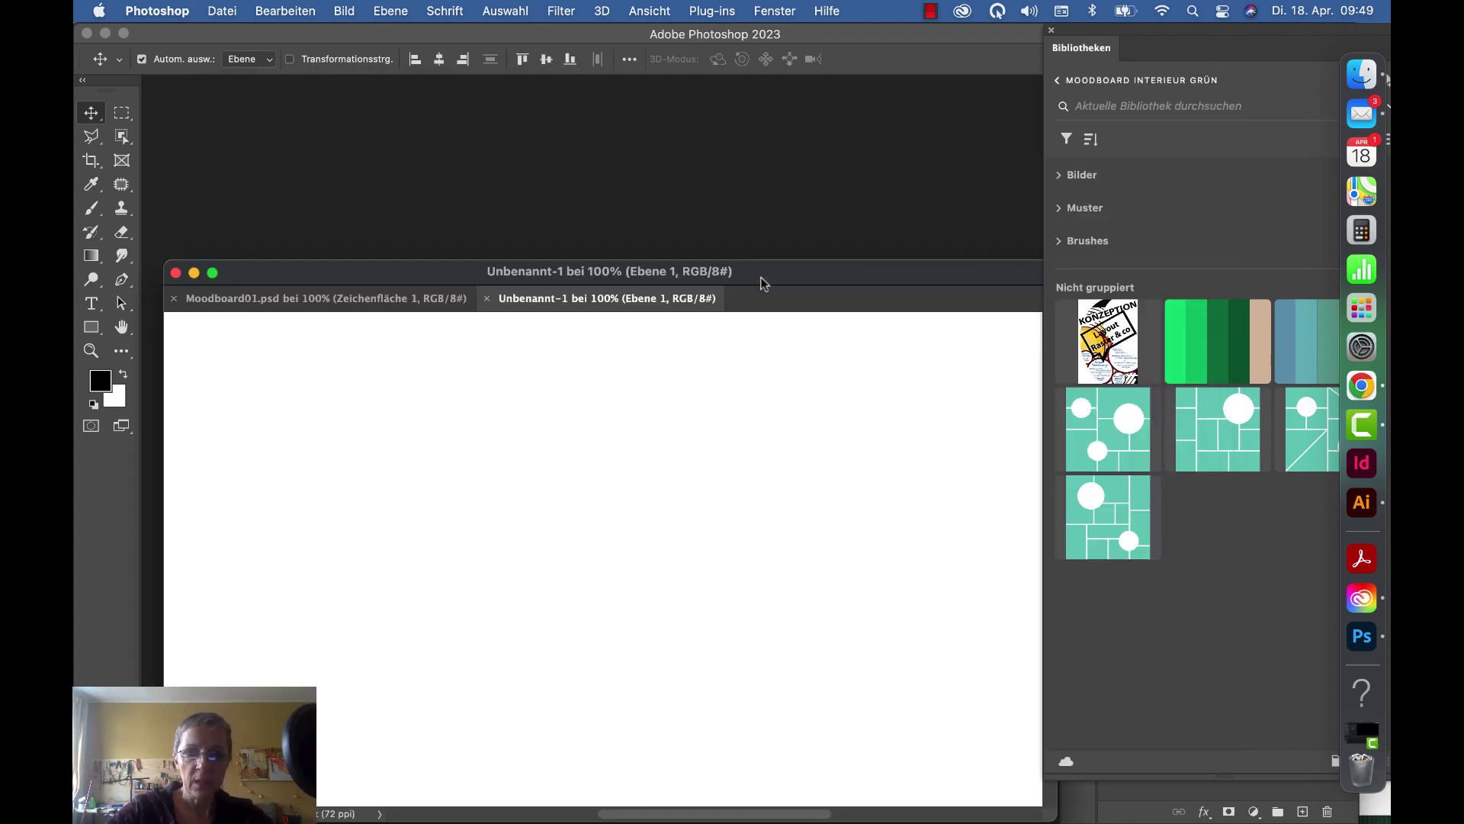
drag(761, 278, 754, 98)
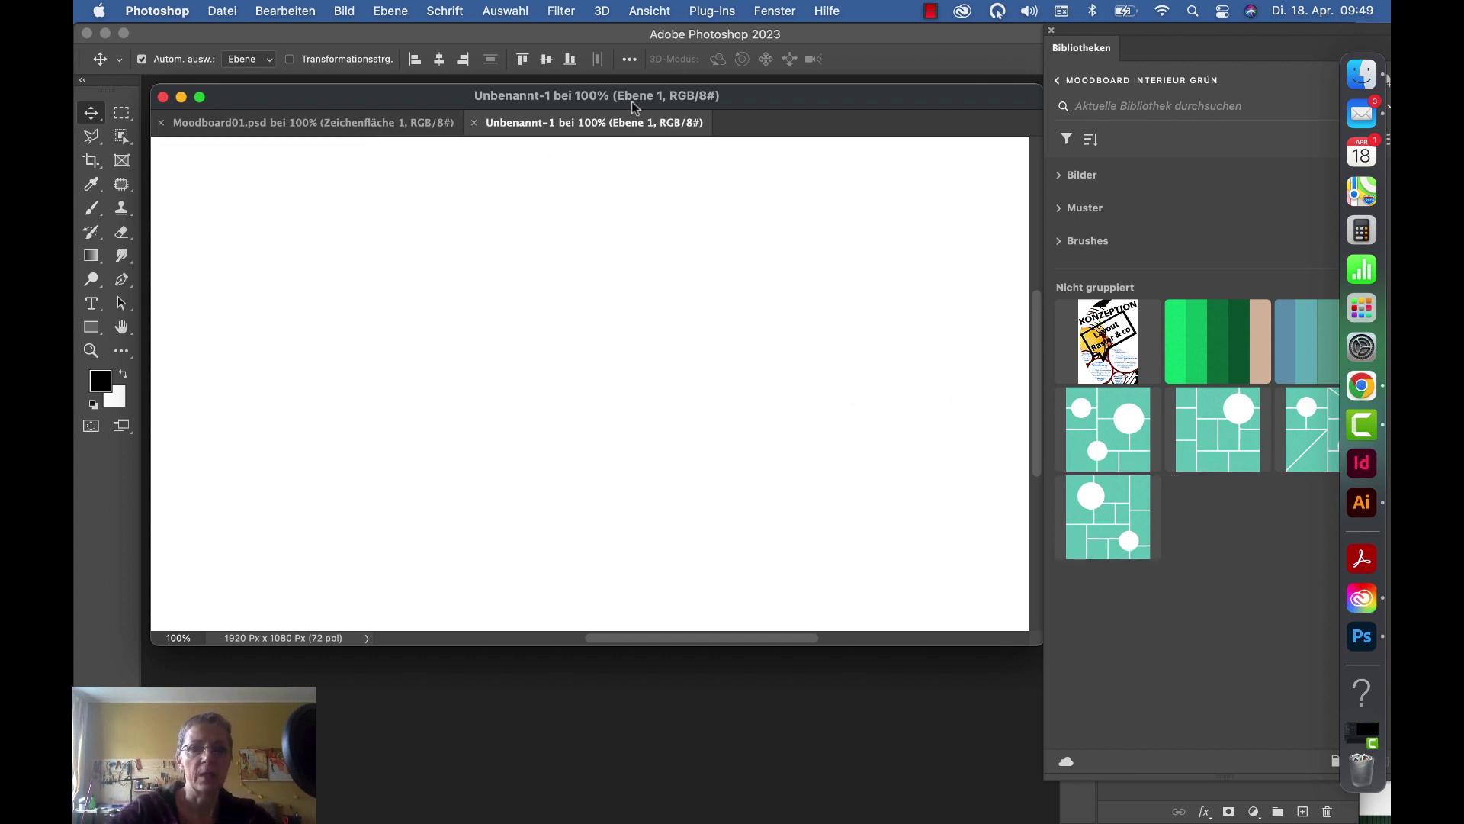
click(649, 13)
mouse_move(755, 474)
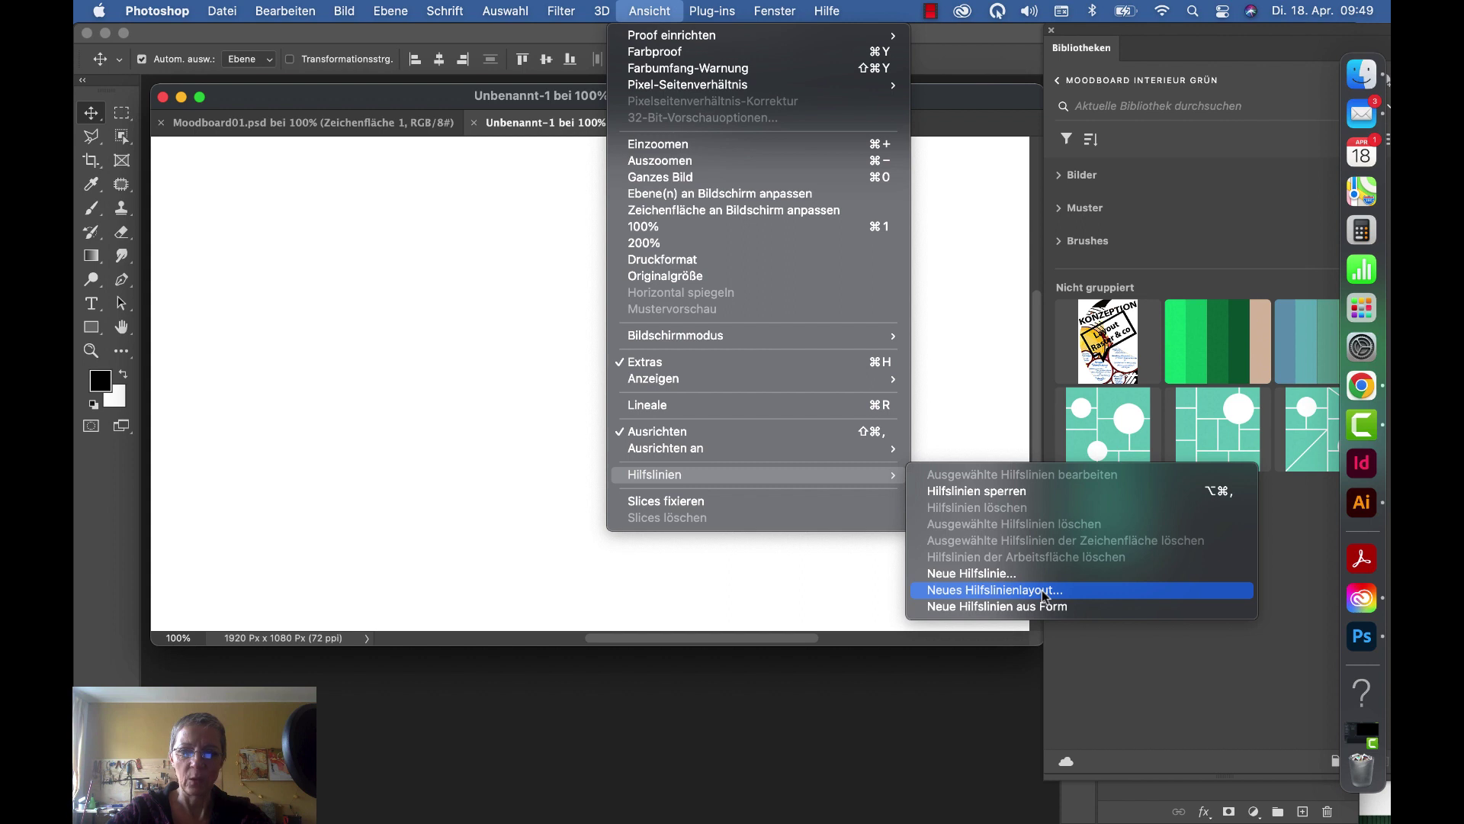
Step: Set the new guide layout to 8 rows and 9 columns
click(1042, 590)
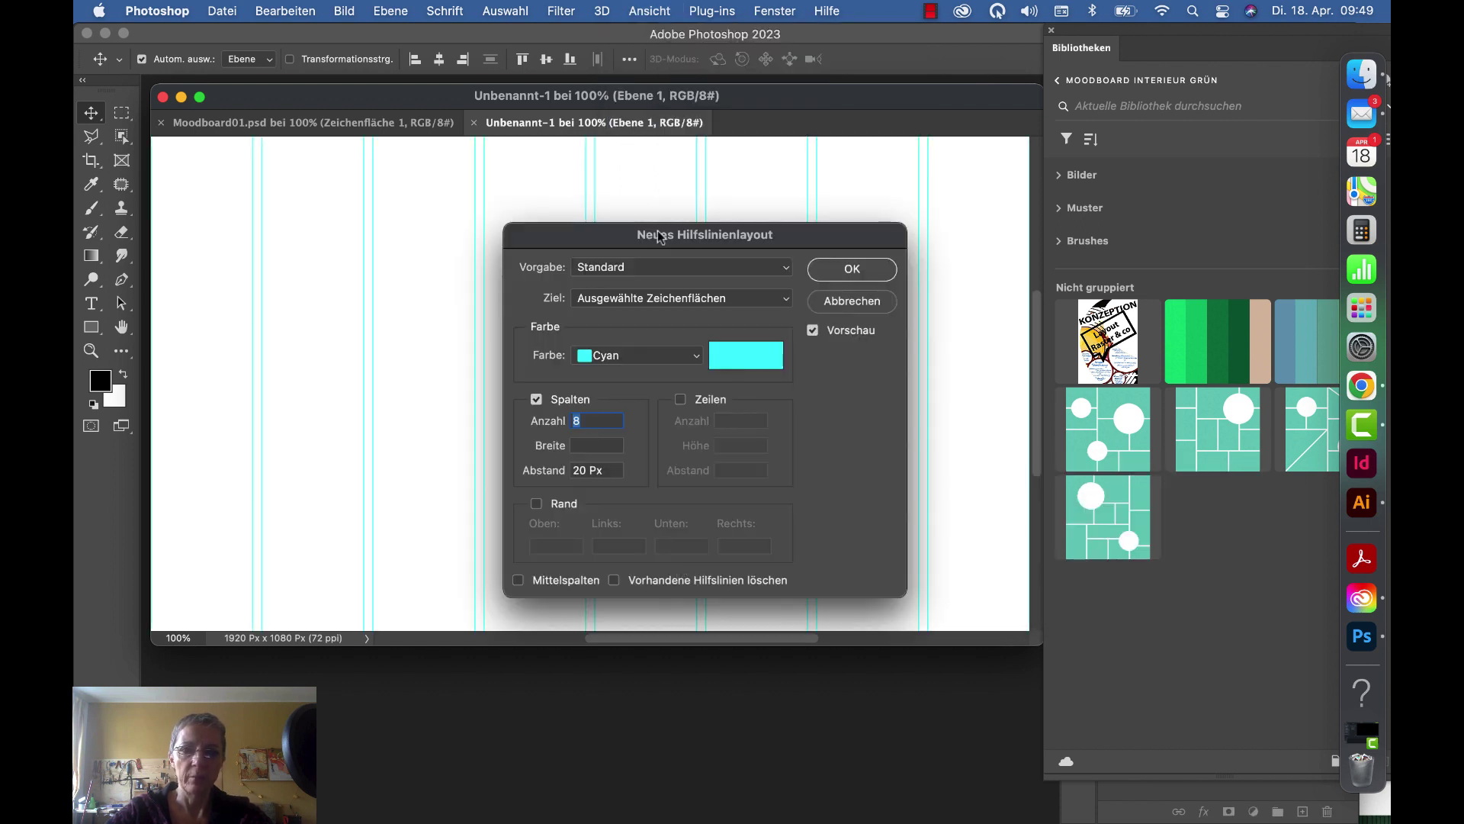
drag(660, 238, 881, 259)
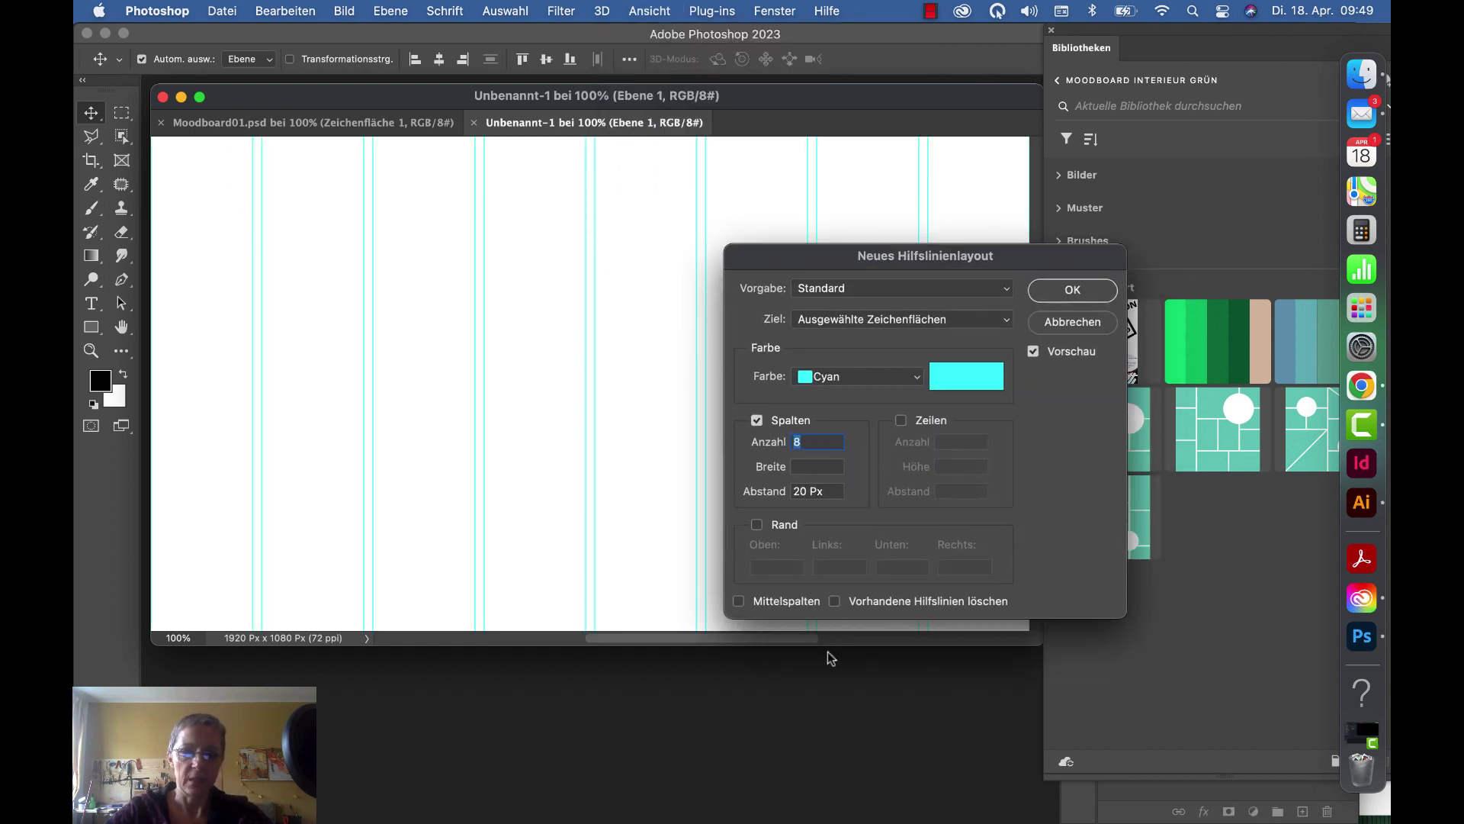
click(901, 420)
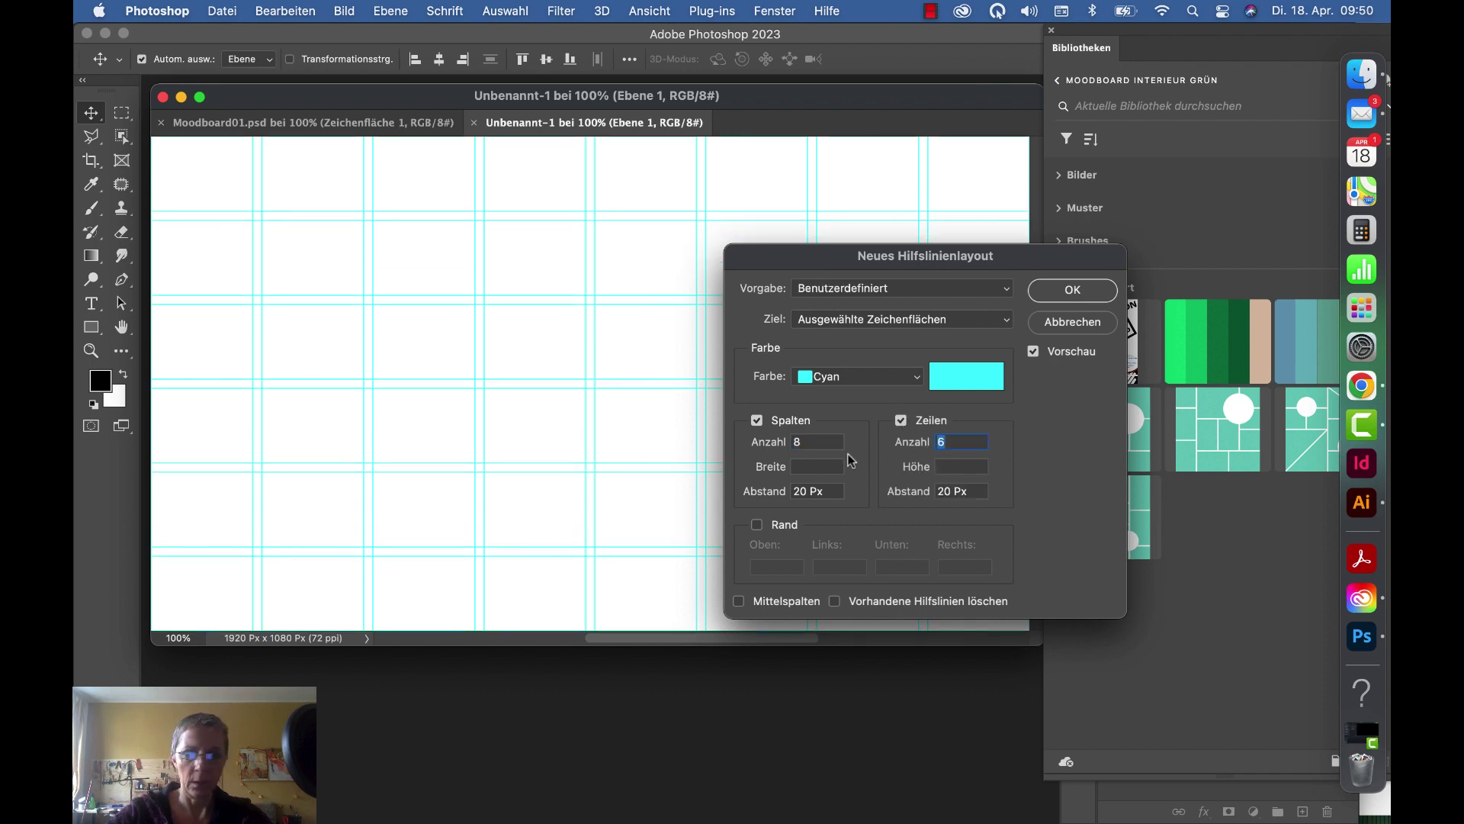
text(8)
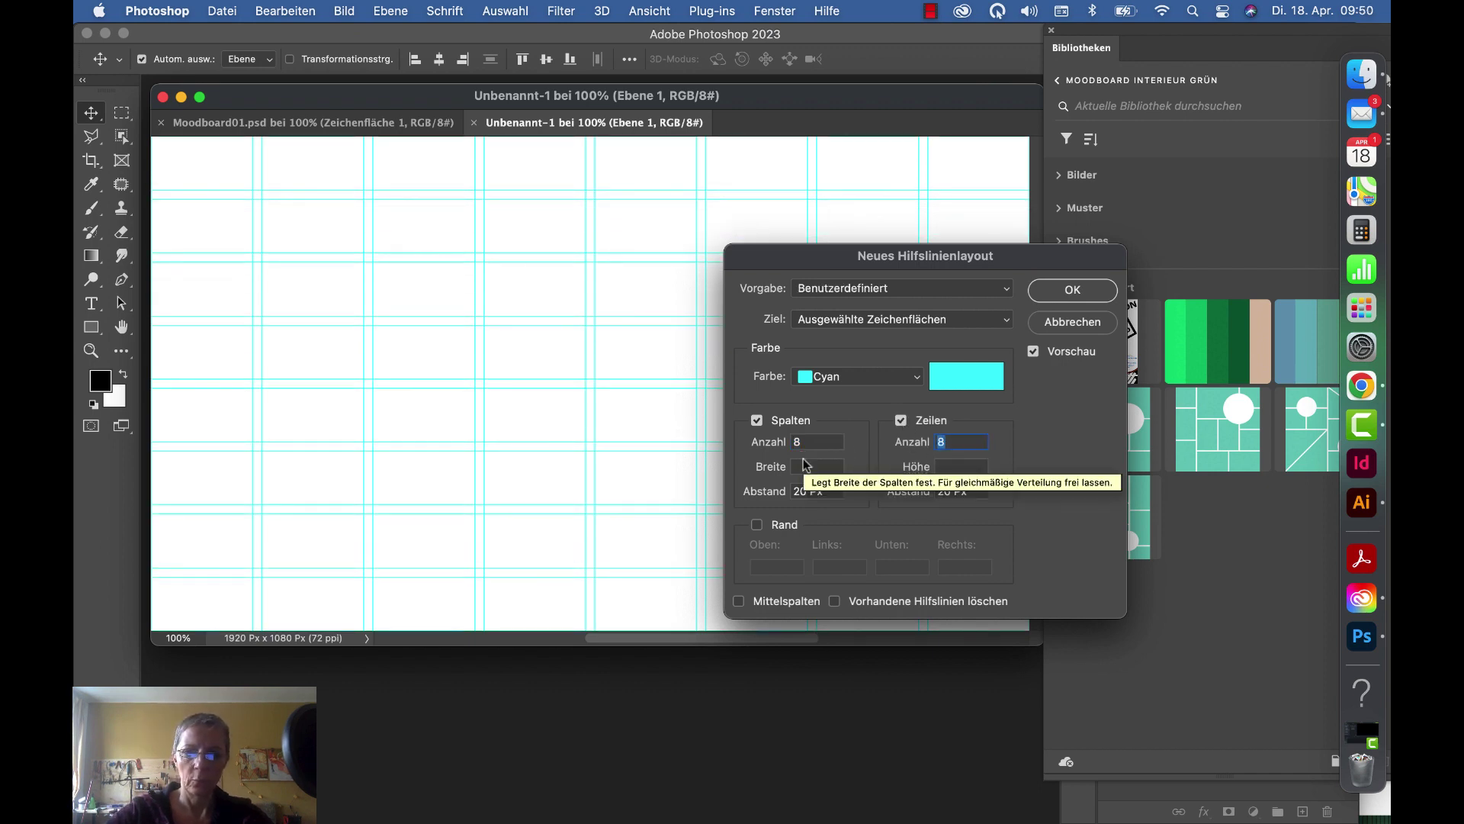
double_click(822, 441)
text(9)
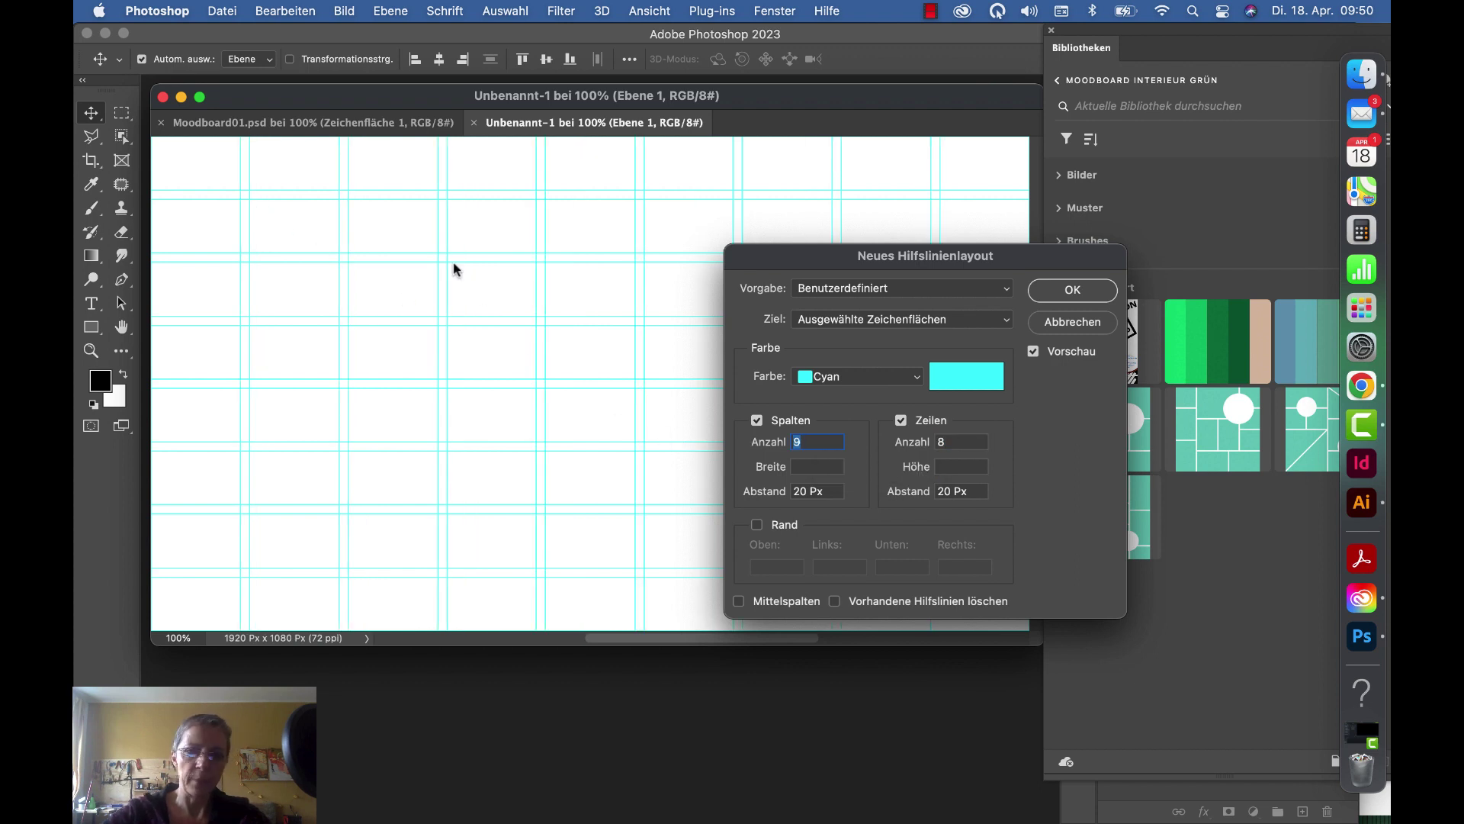
click(832, 494)
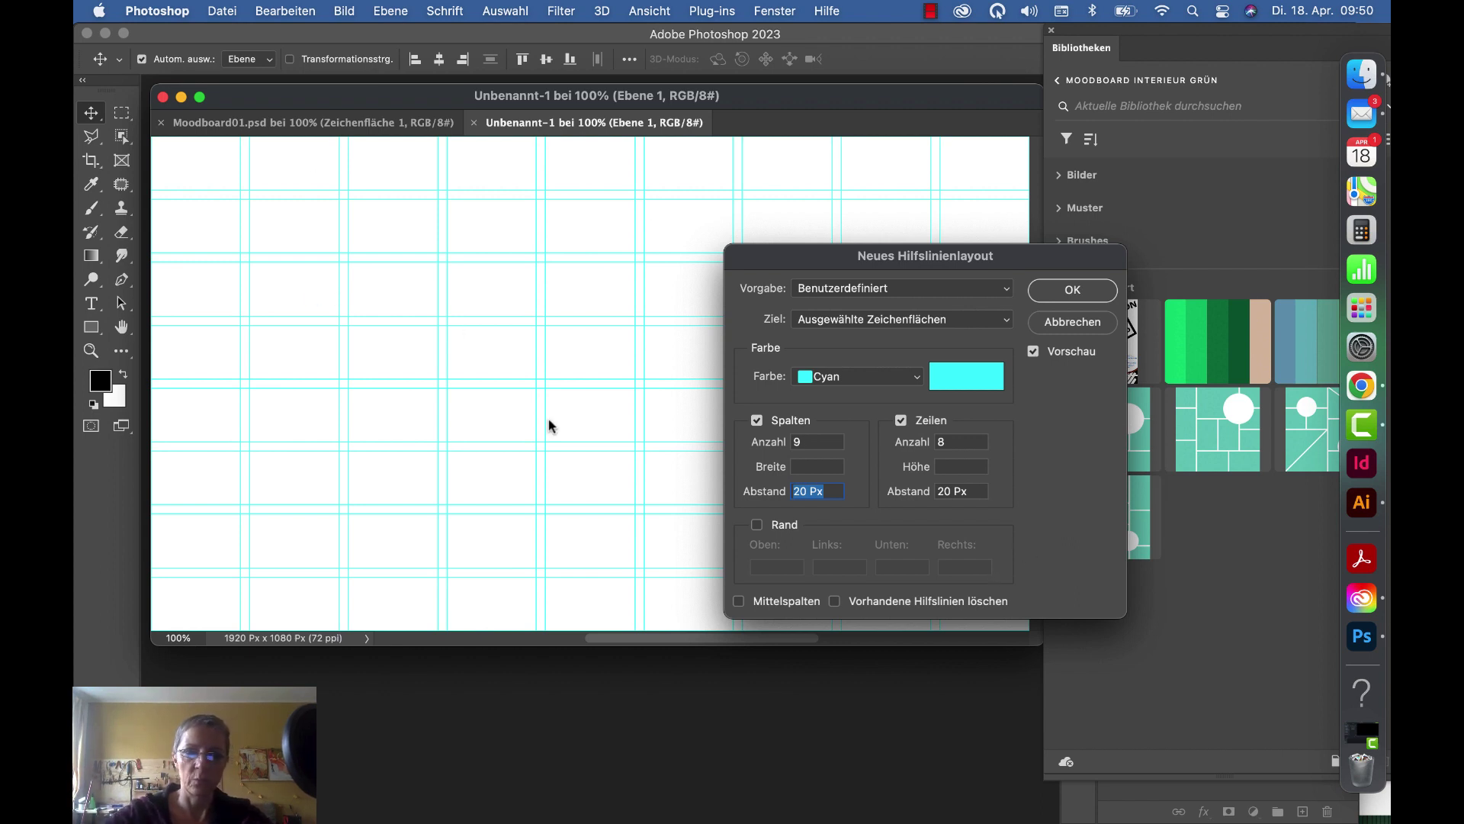
Step: Give columns and rows 11 pt gutters and apply the guide layout
drag(815, 254, 788, 295)
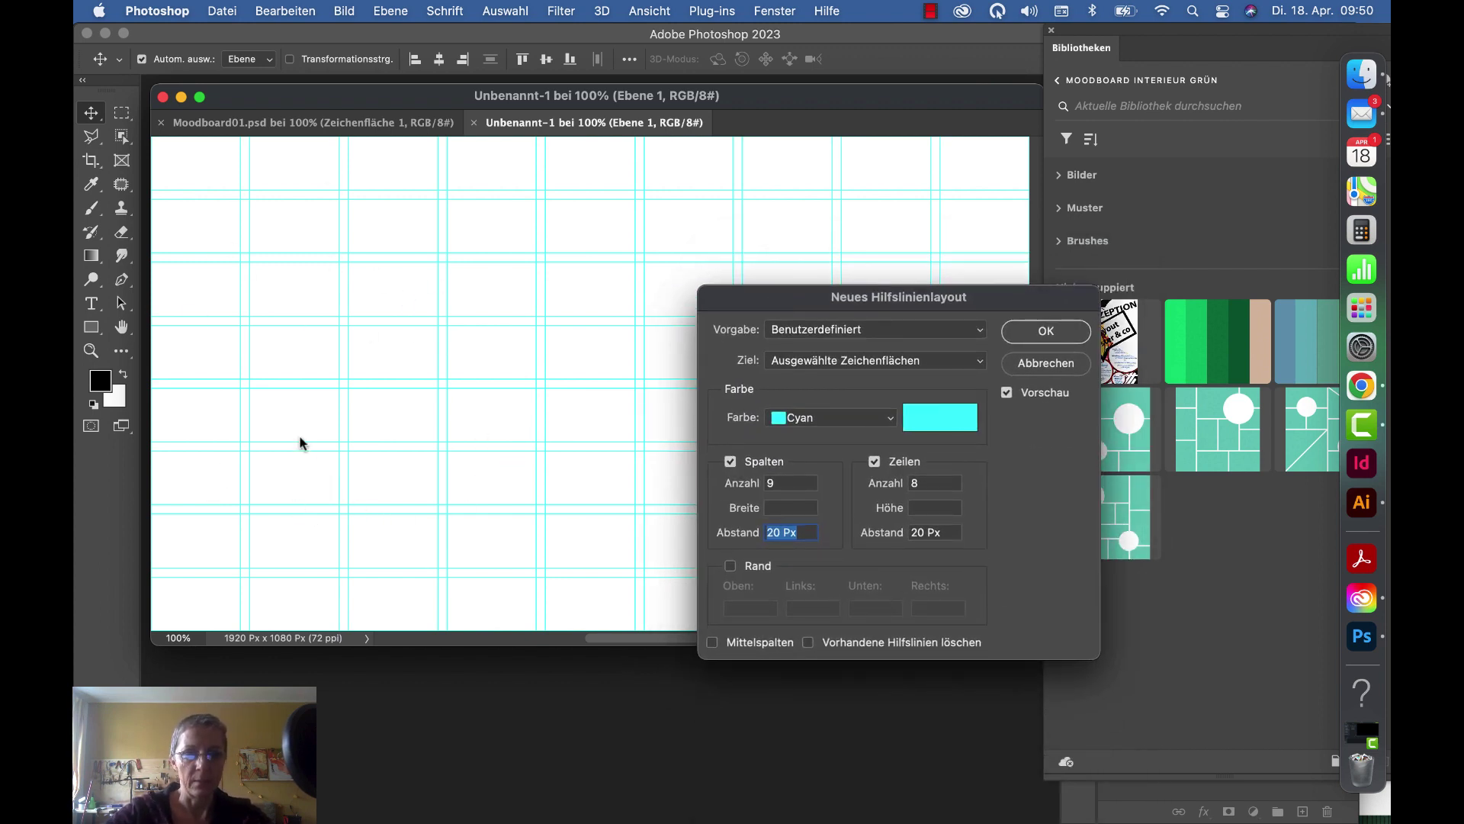
drag(814, 305, 925, 244)
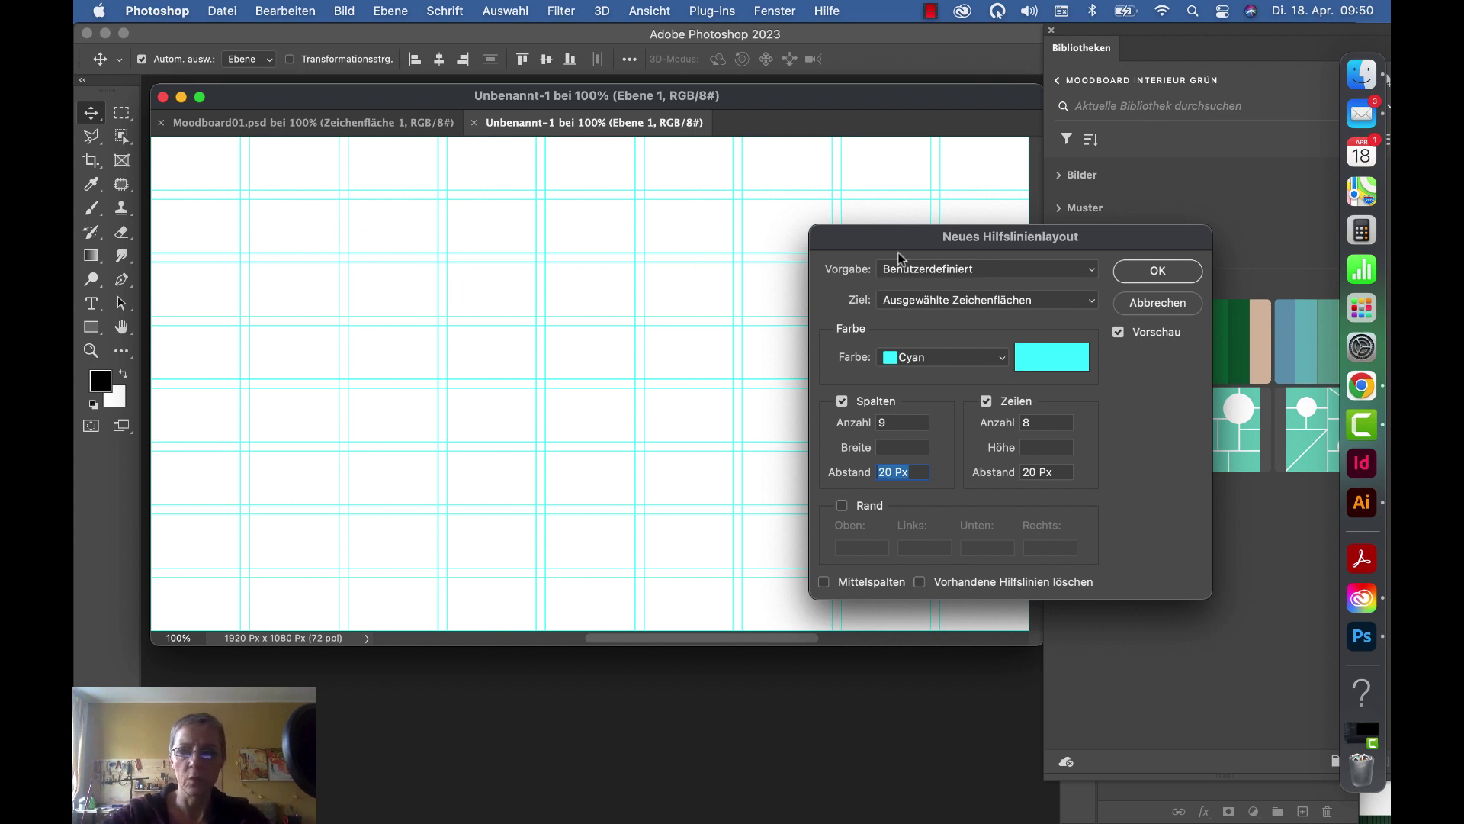
drag(901, 245, 710, 180)
click(713, 411)
drag(721, 412, 603, 477)
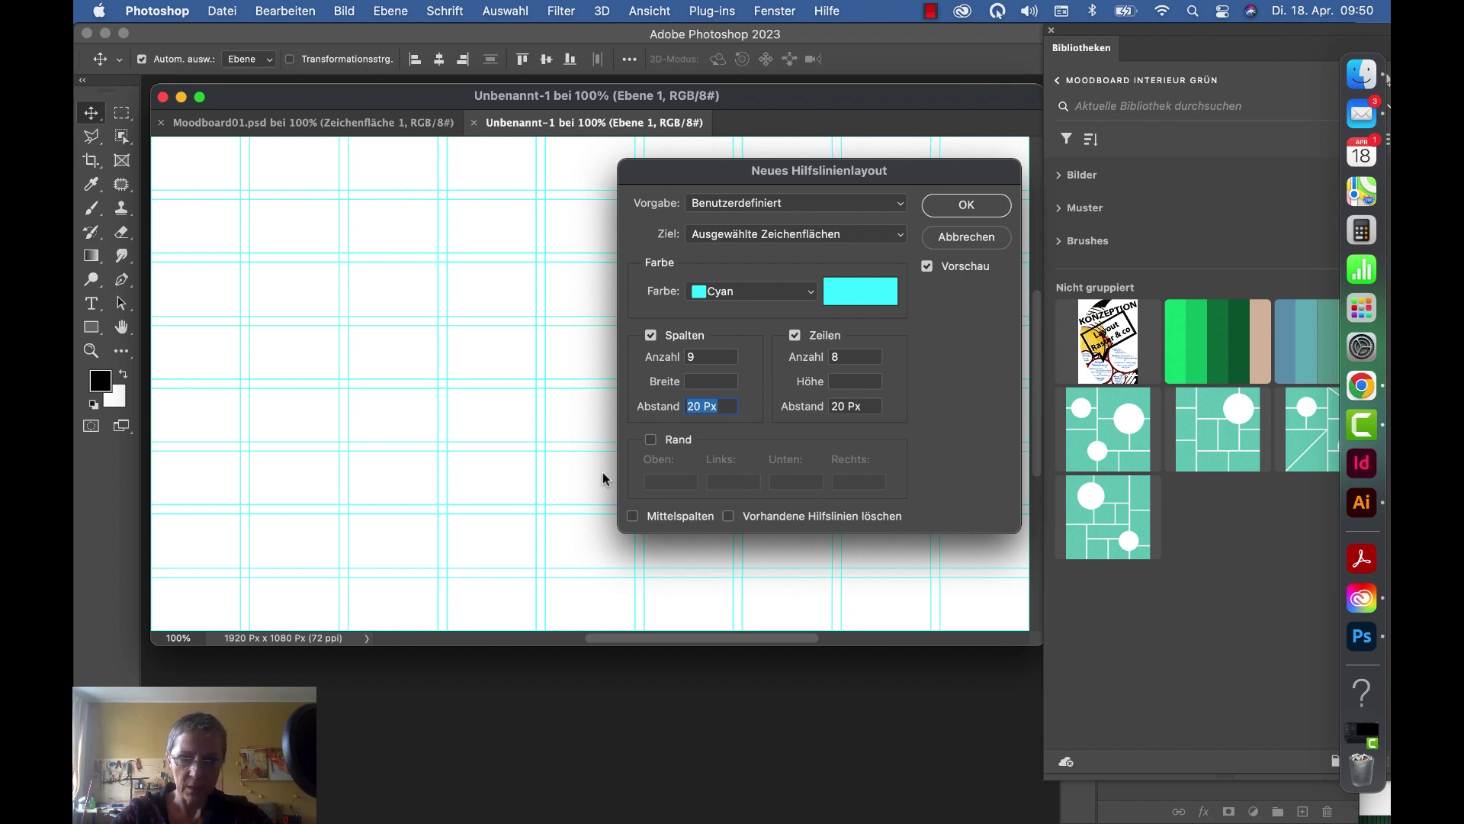
text(11p)
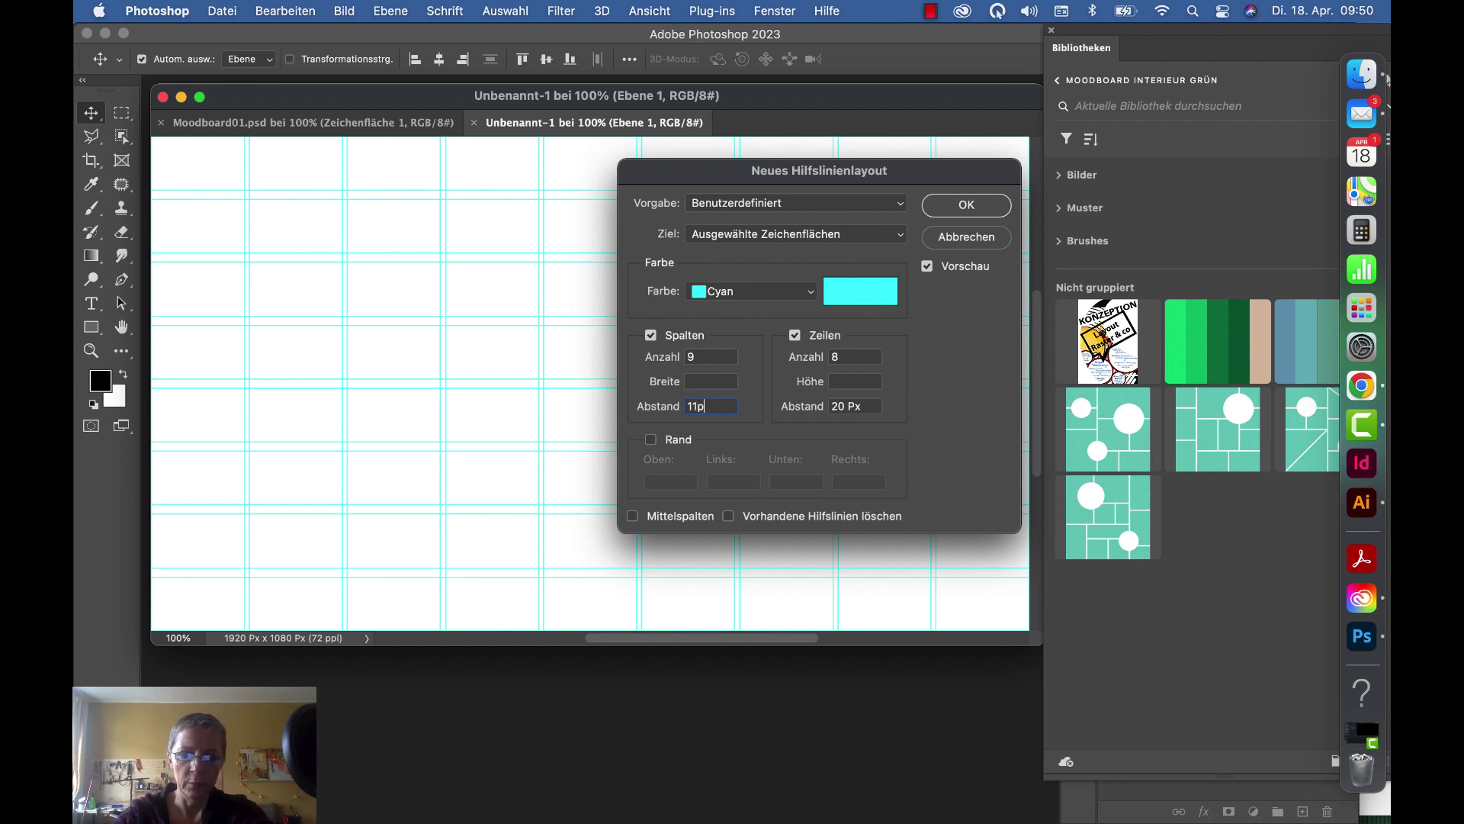
text(t)
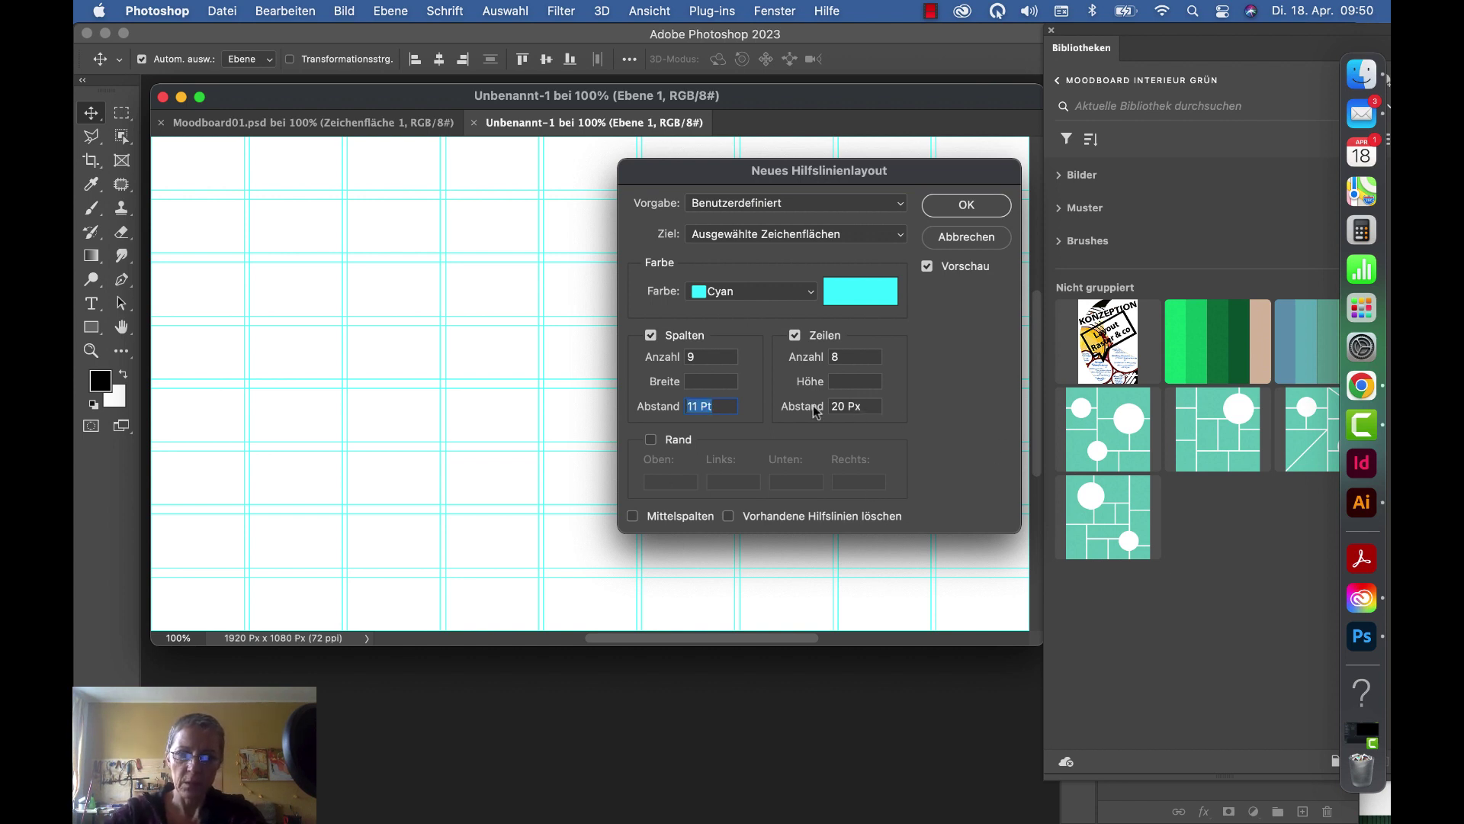
click(870, 408)
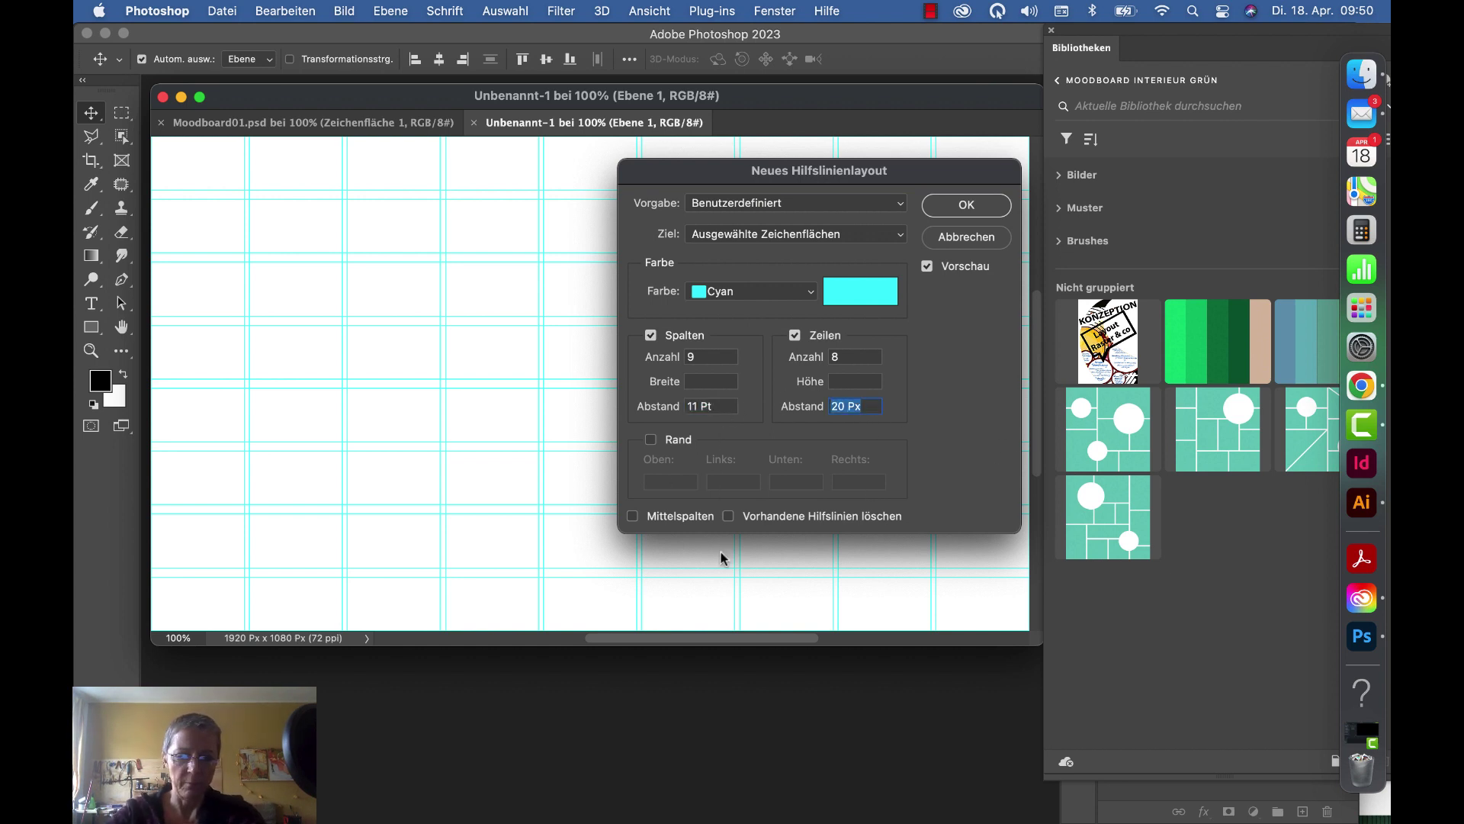
text(11pt)
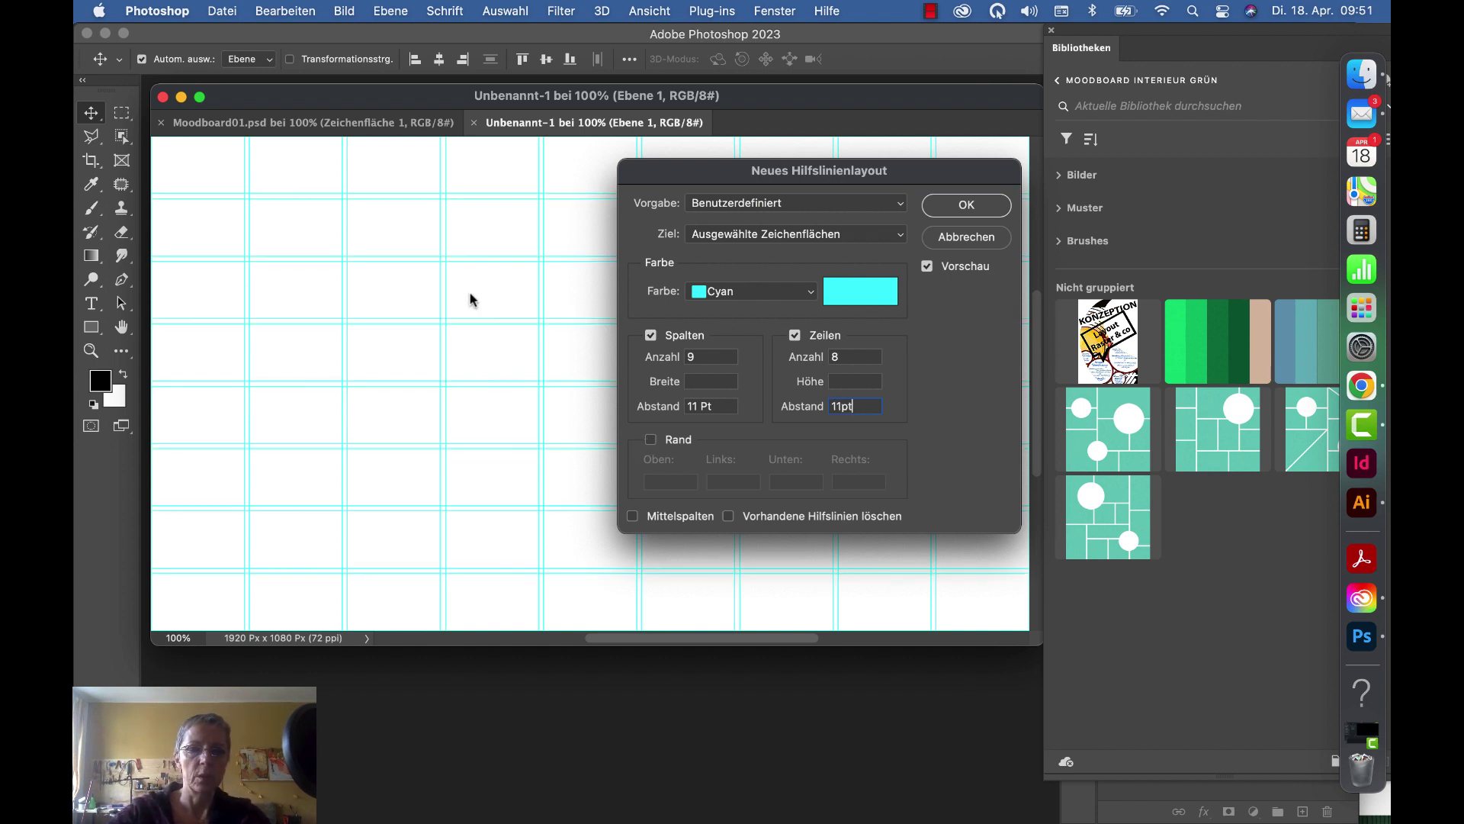
click(953, 212)
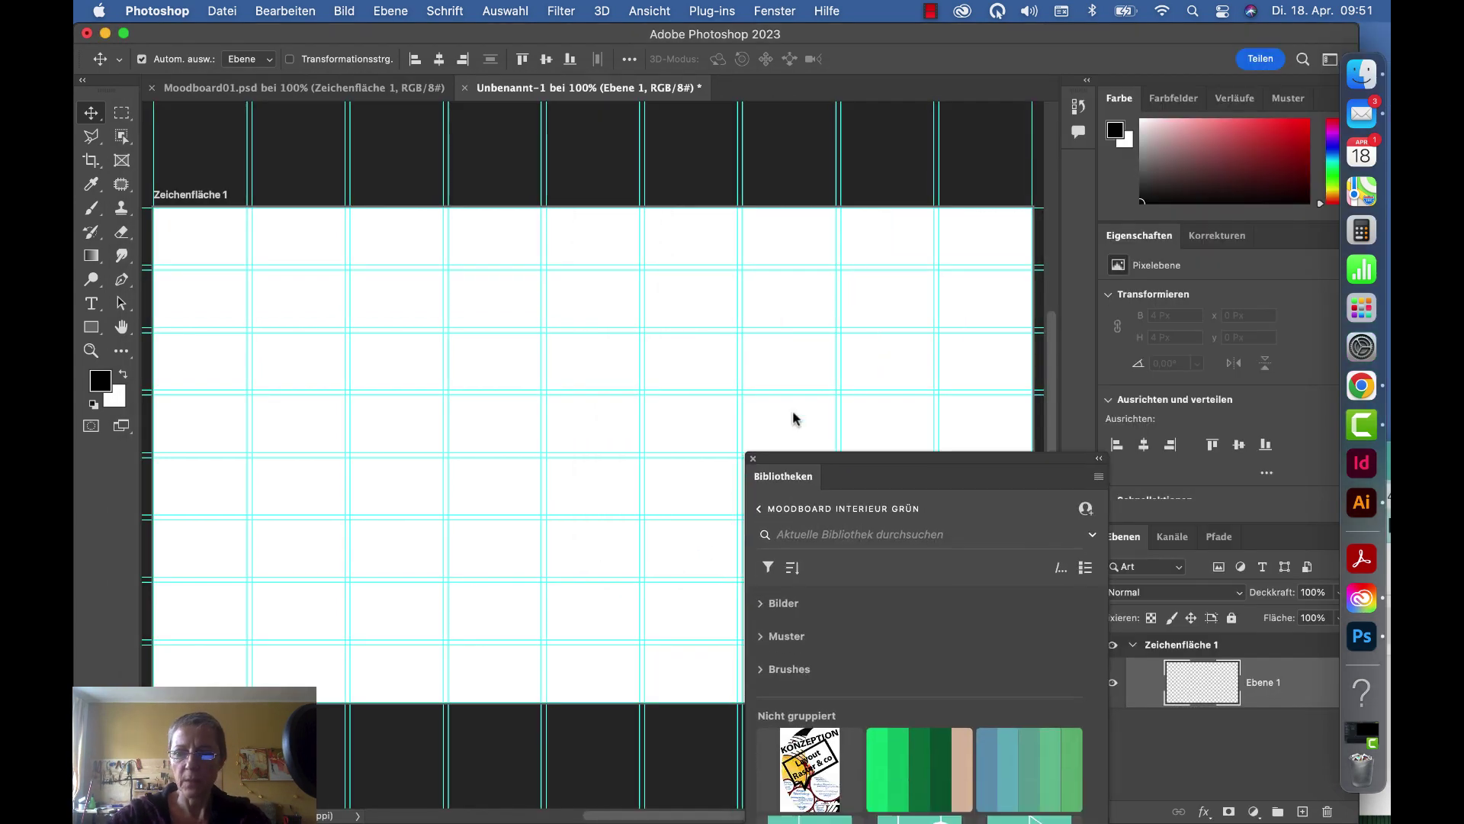
Step: Set the Rectangle tool to an orange fill with no stroke
drag(794, 419, 977, 36)
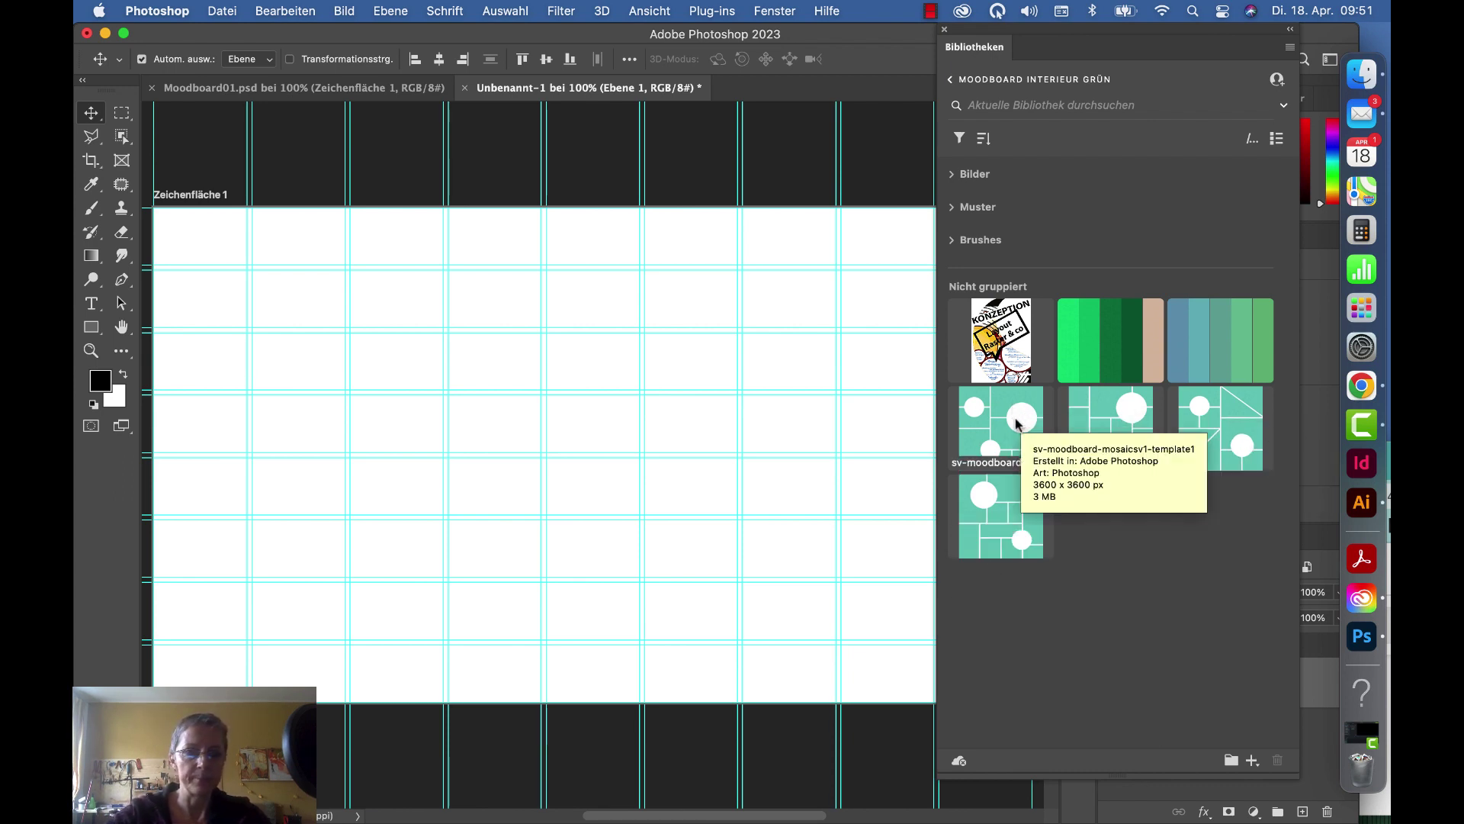
click(92, 328)
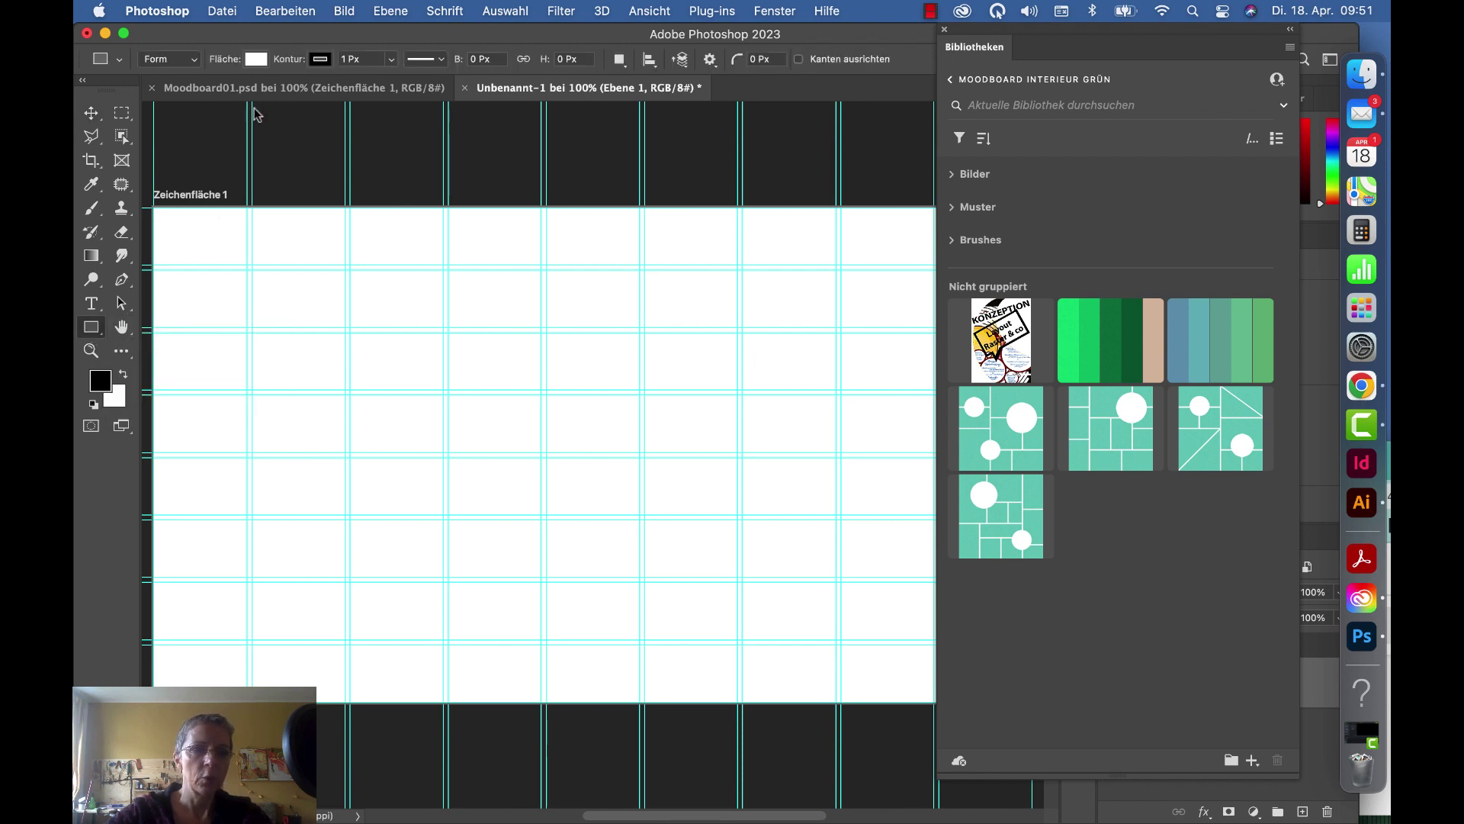
click(257, 59)
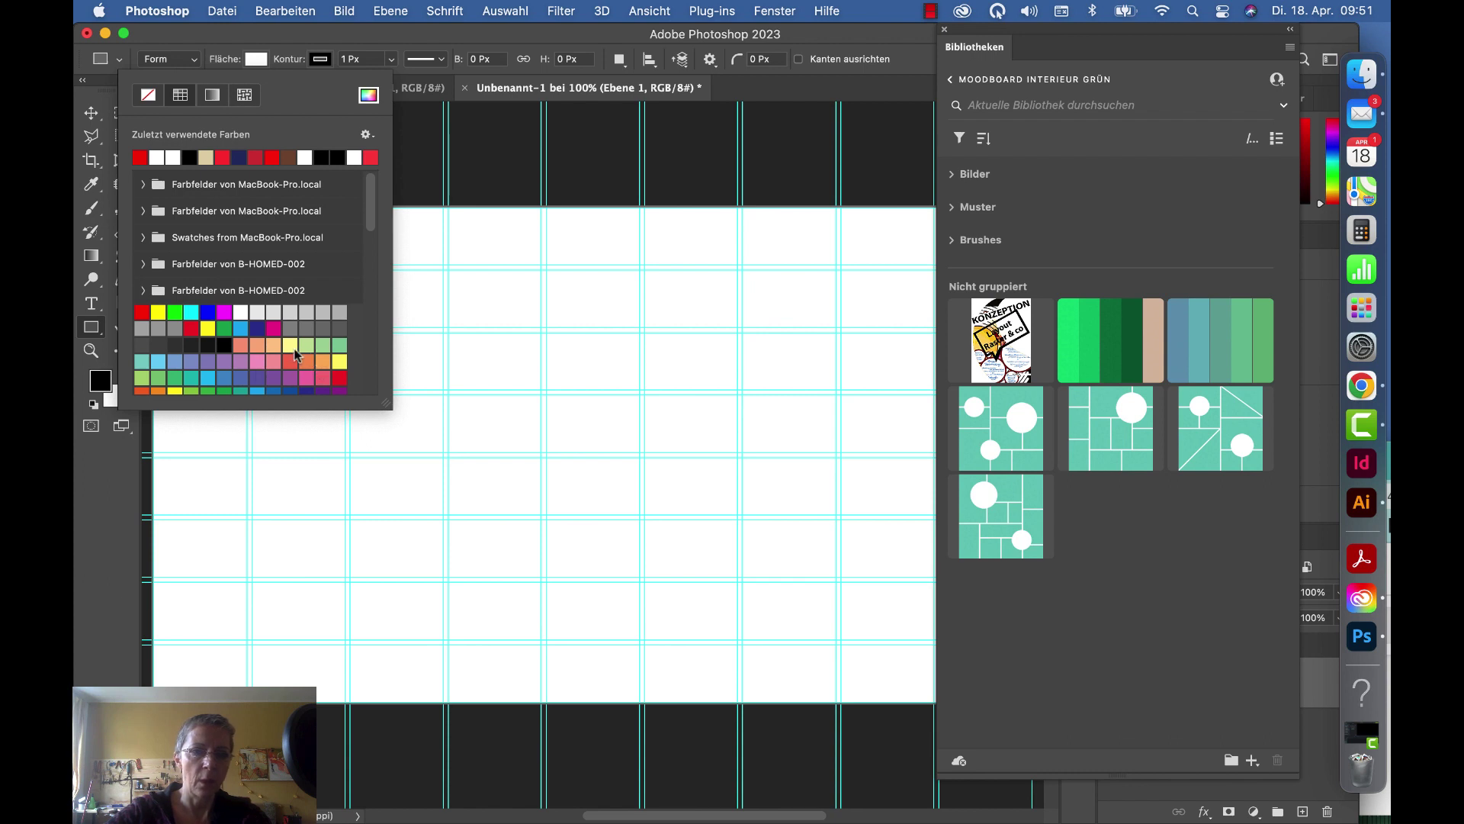
click(326, 368)
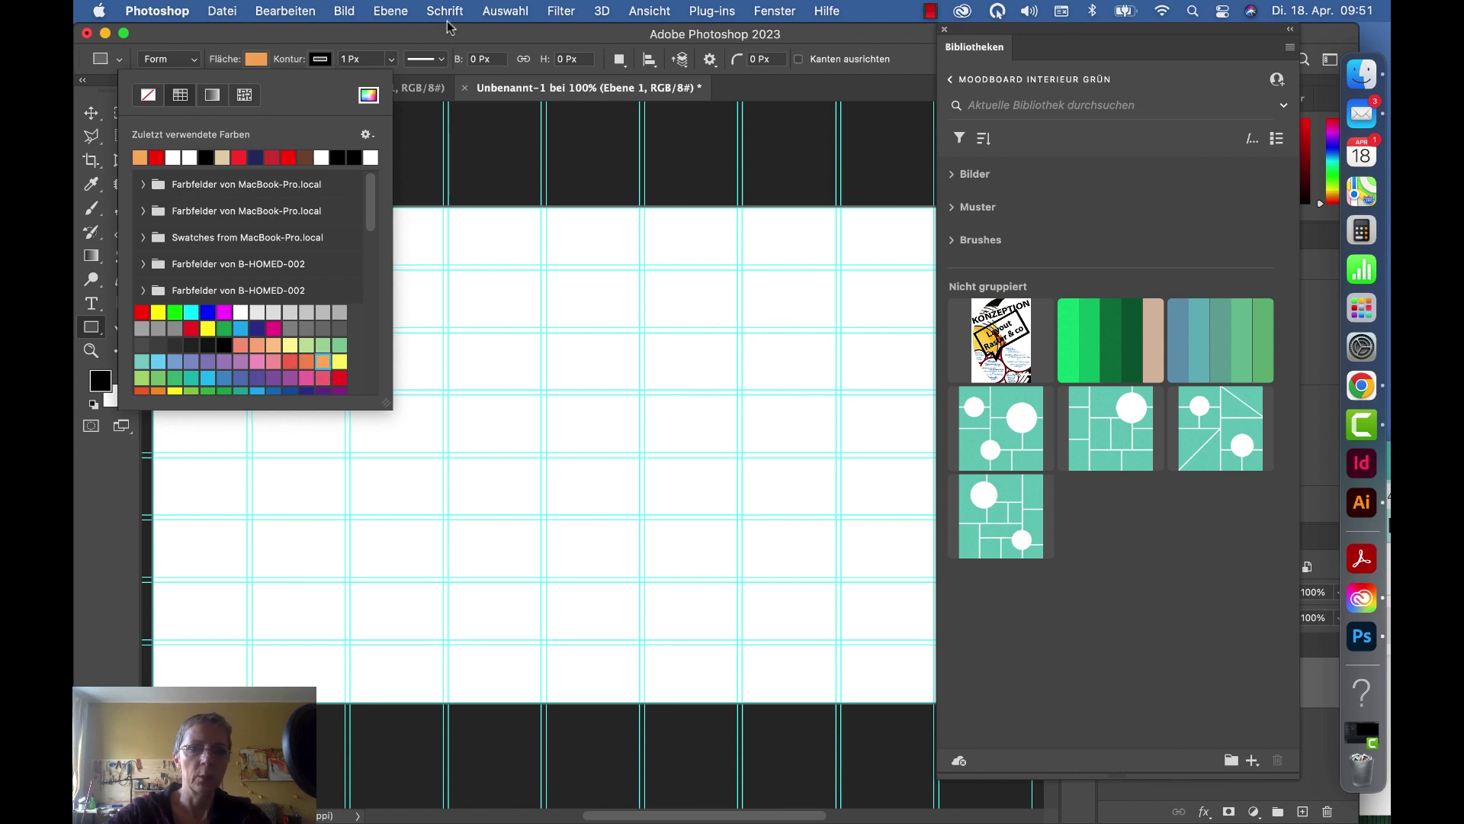
click(339, 61)
click(320, 60)
click(187, 74)
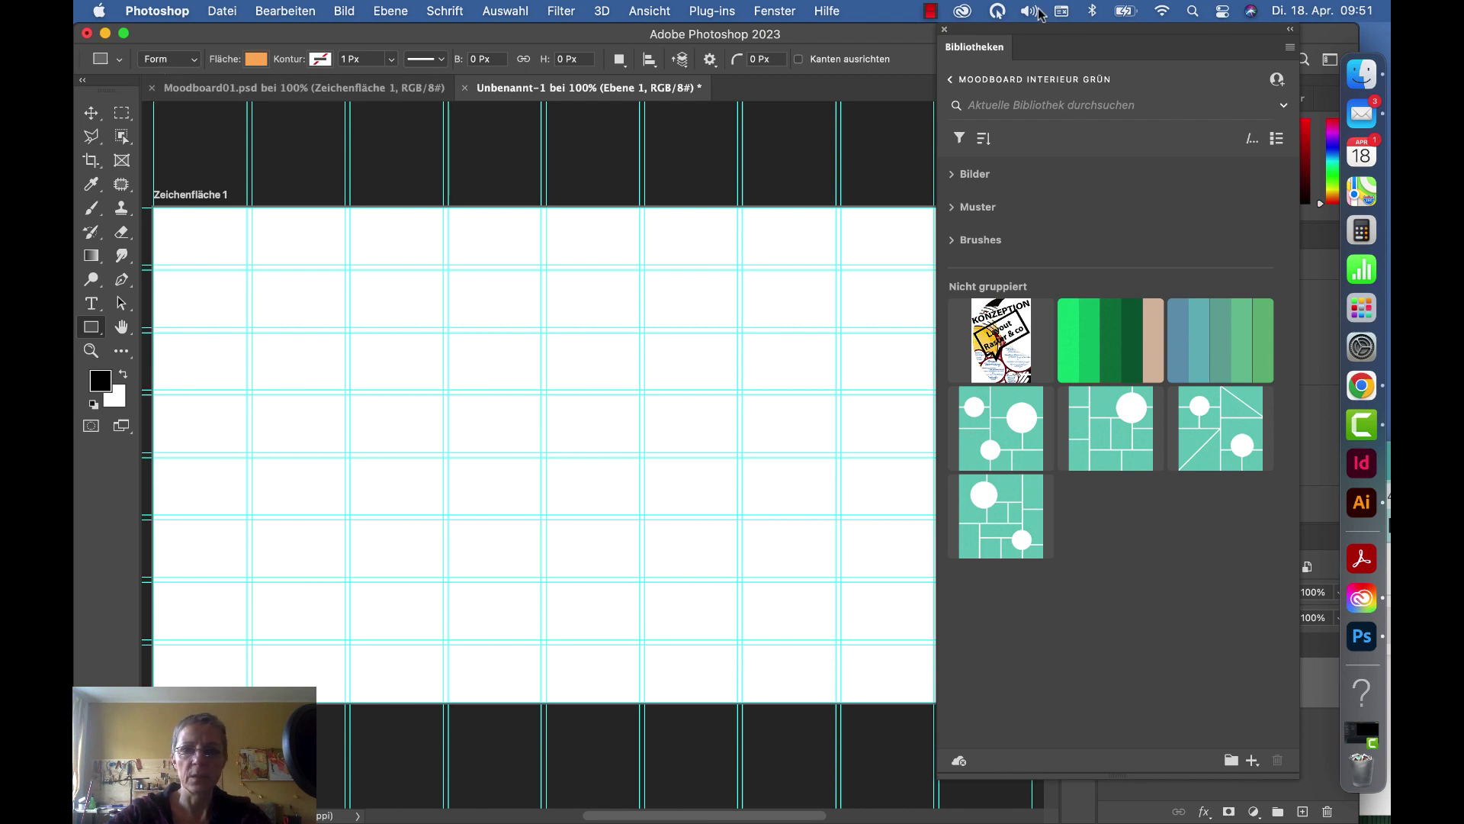
Step: Draw a 419 × 262 px orange rectangle over the top-left two-by-two grid cells
drag(1027, 35, 630, 369)
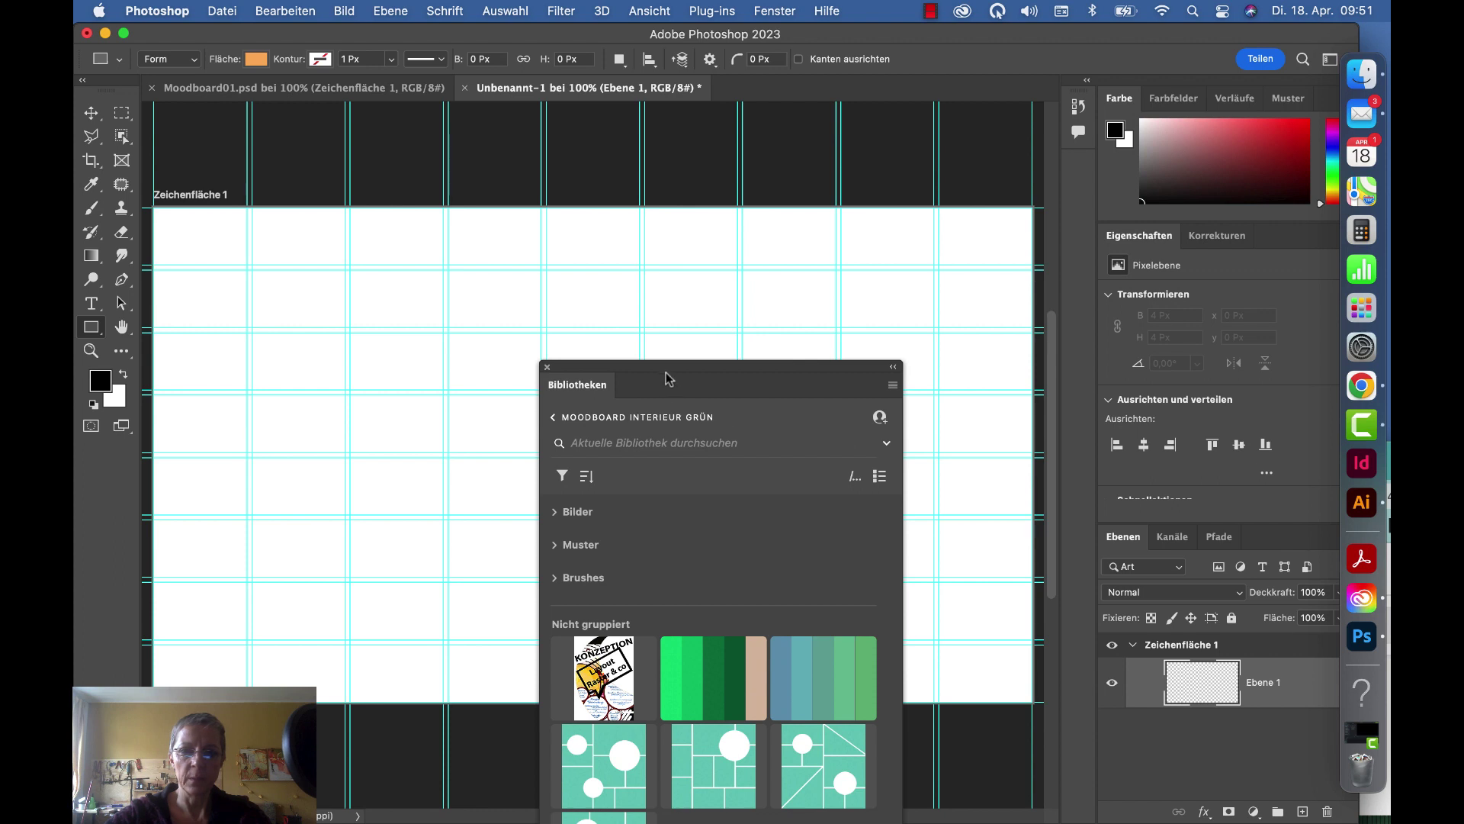
mouse_move(669, 369)
mouse_down()
mouse_move(974, 49)
mouse_move(1144, 38)
mouse_up()
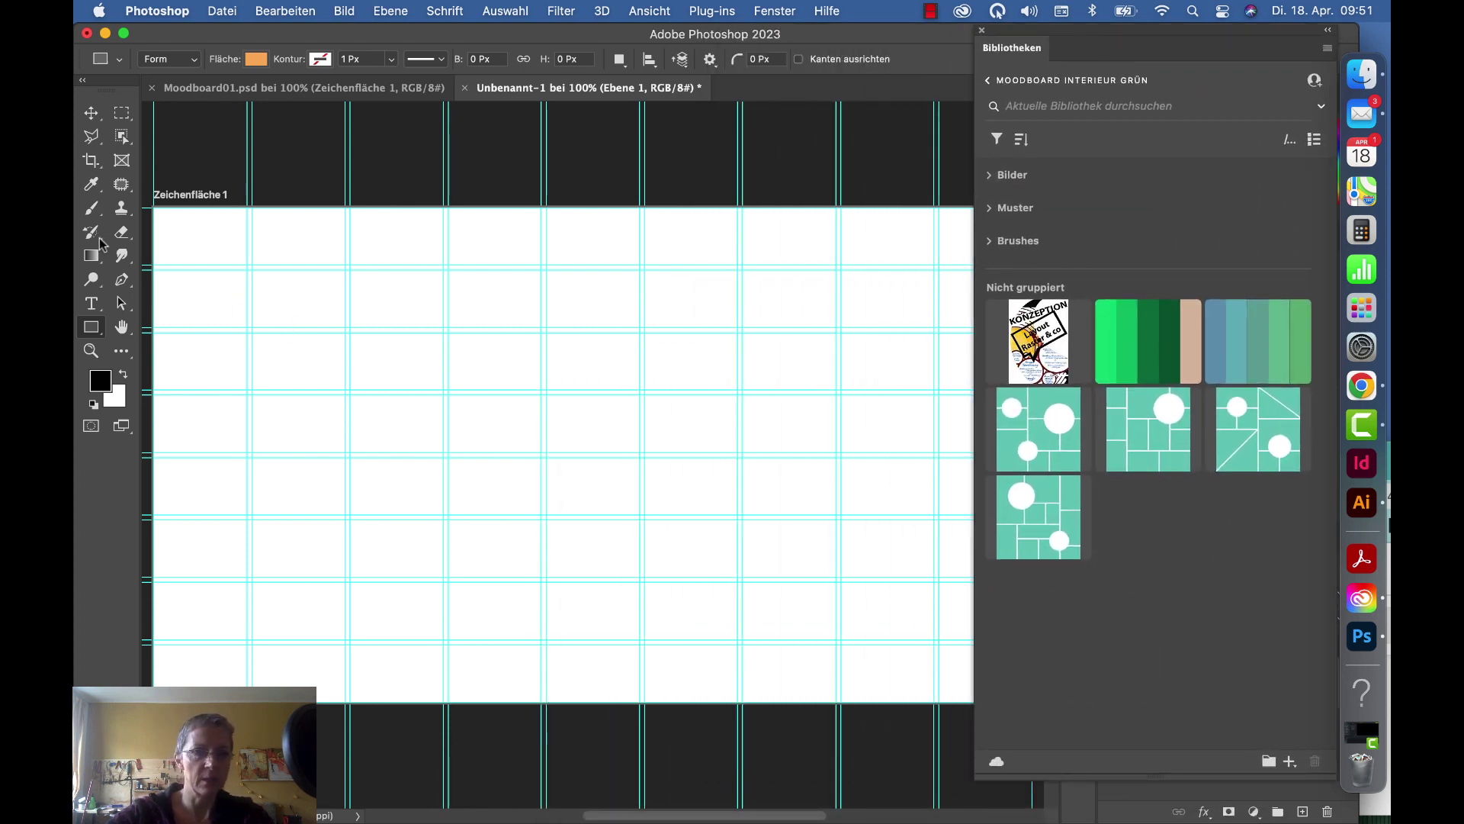
drag(344, 331, 154, 209)
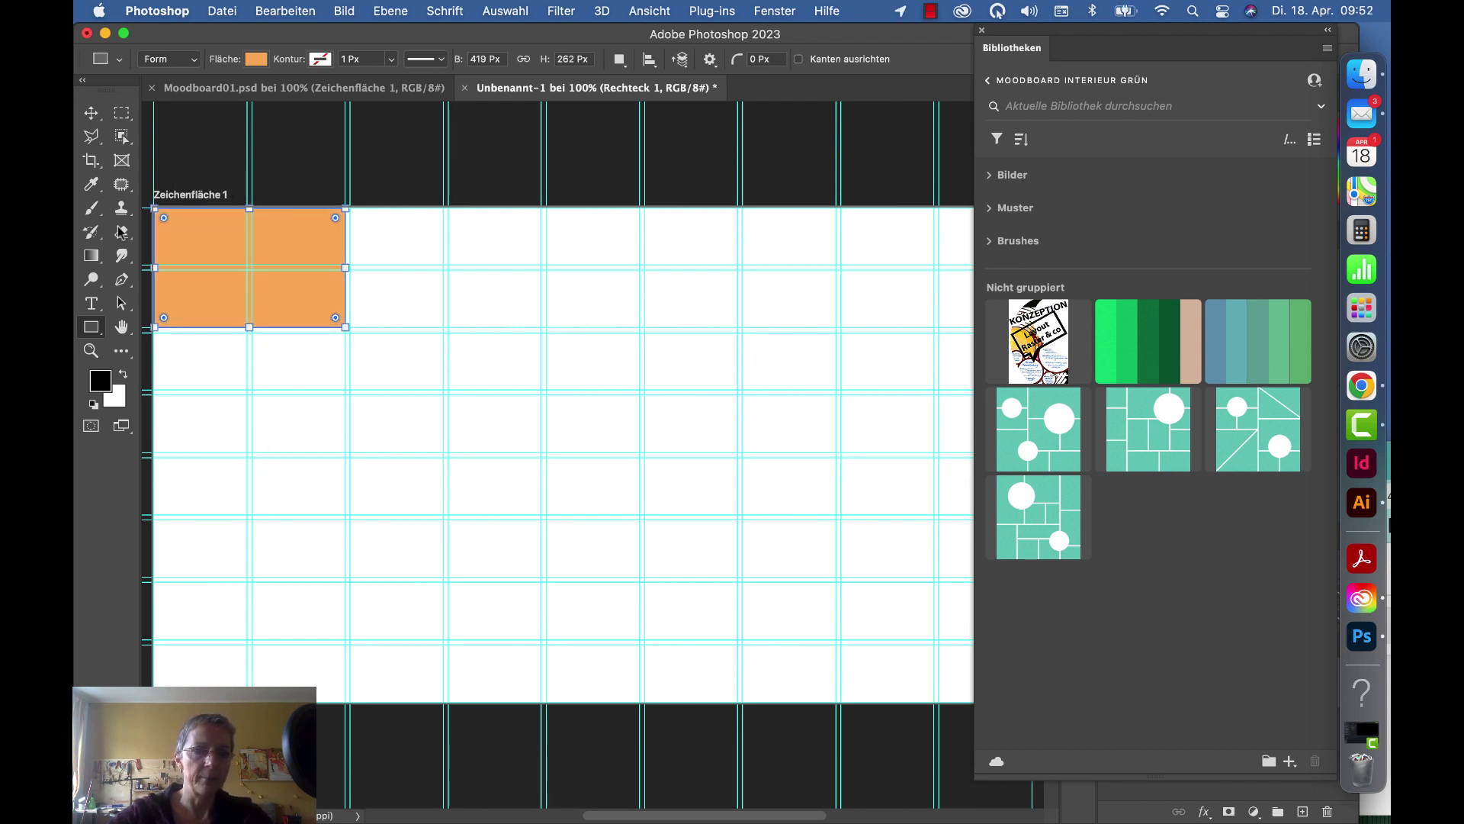
click(92, 113)
Step: Float and rearrange the Layers and Libraries panels to show the library's saved images
click(427, 174)
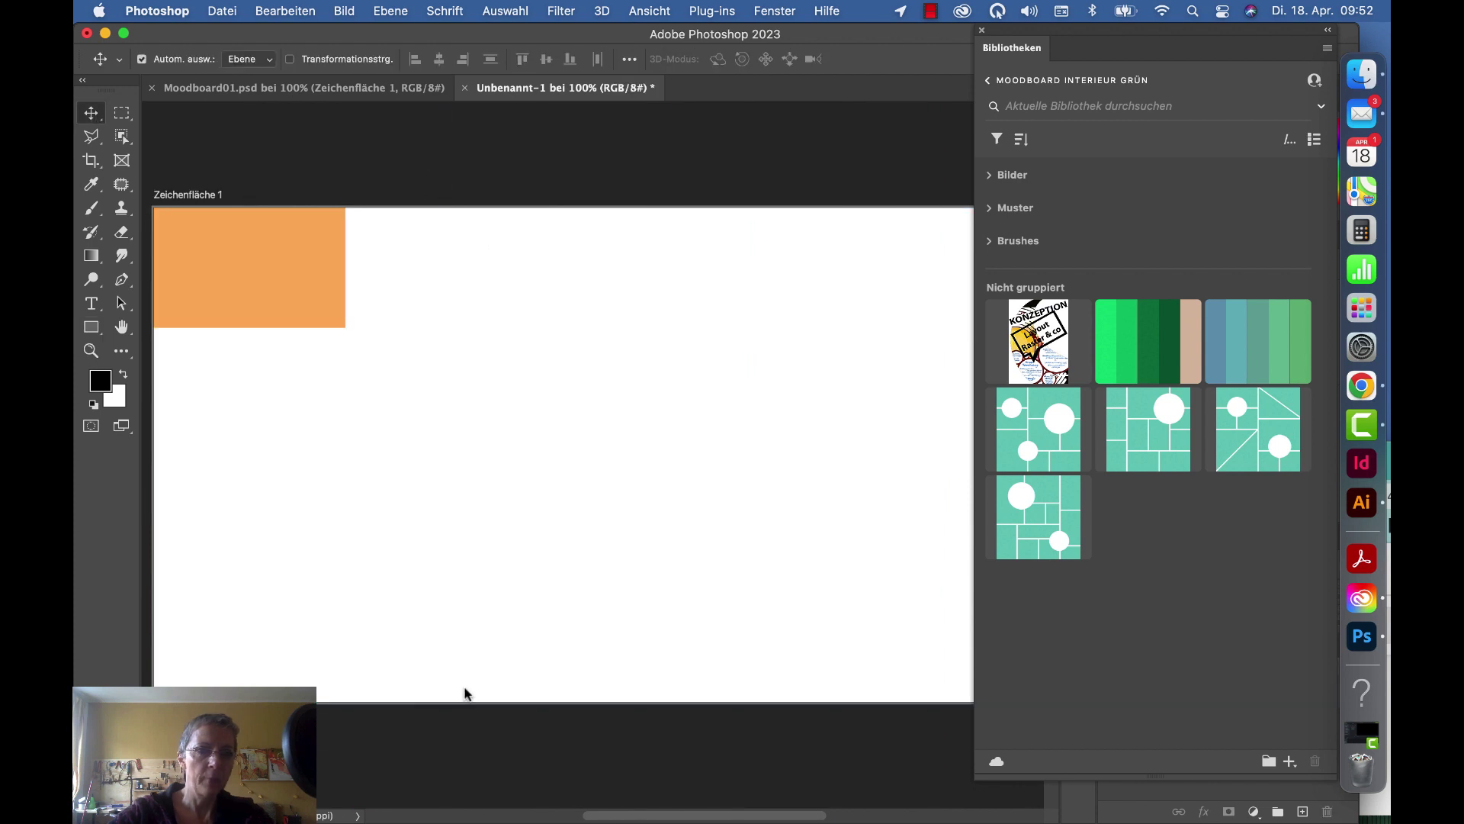
drag(1016, 63, 697, 525)
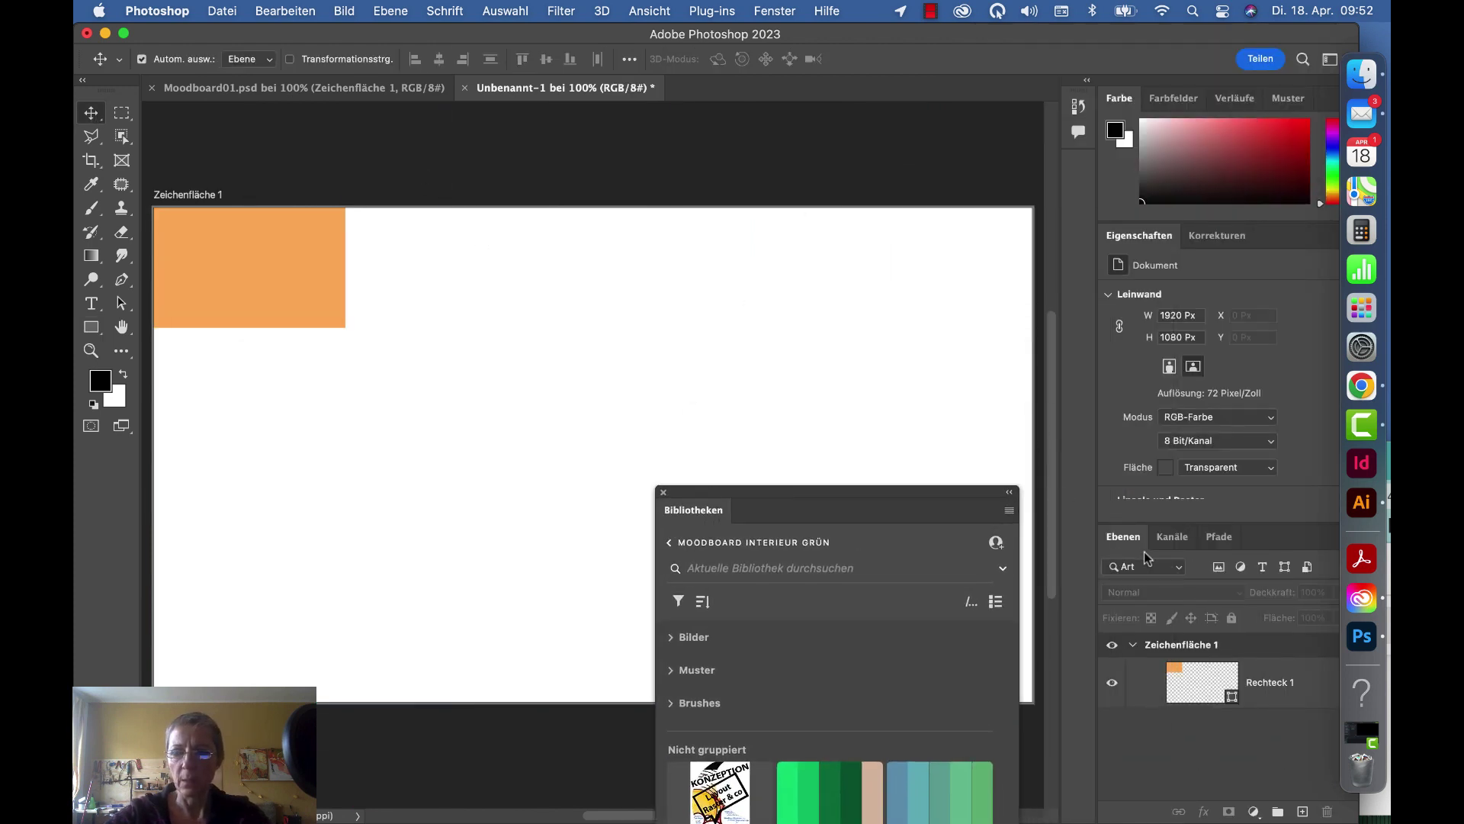
drag(1121, 537, 538, 78)
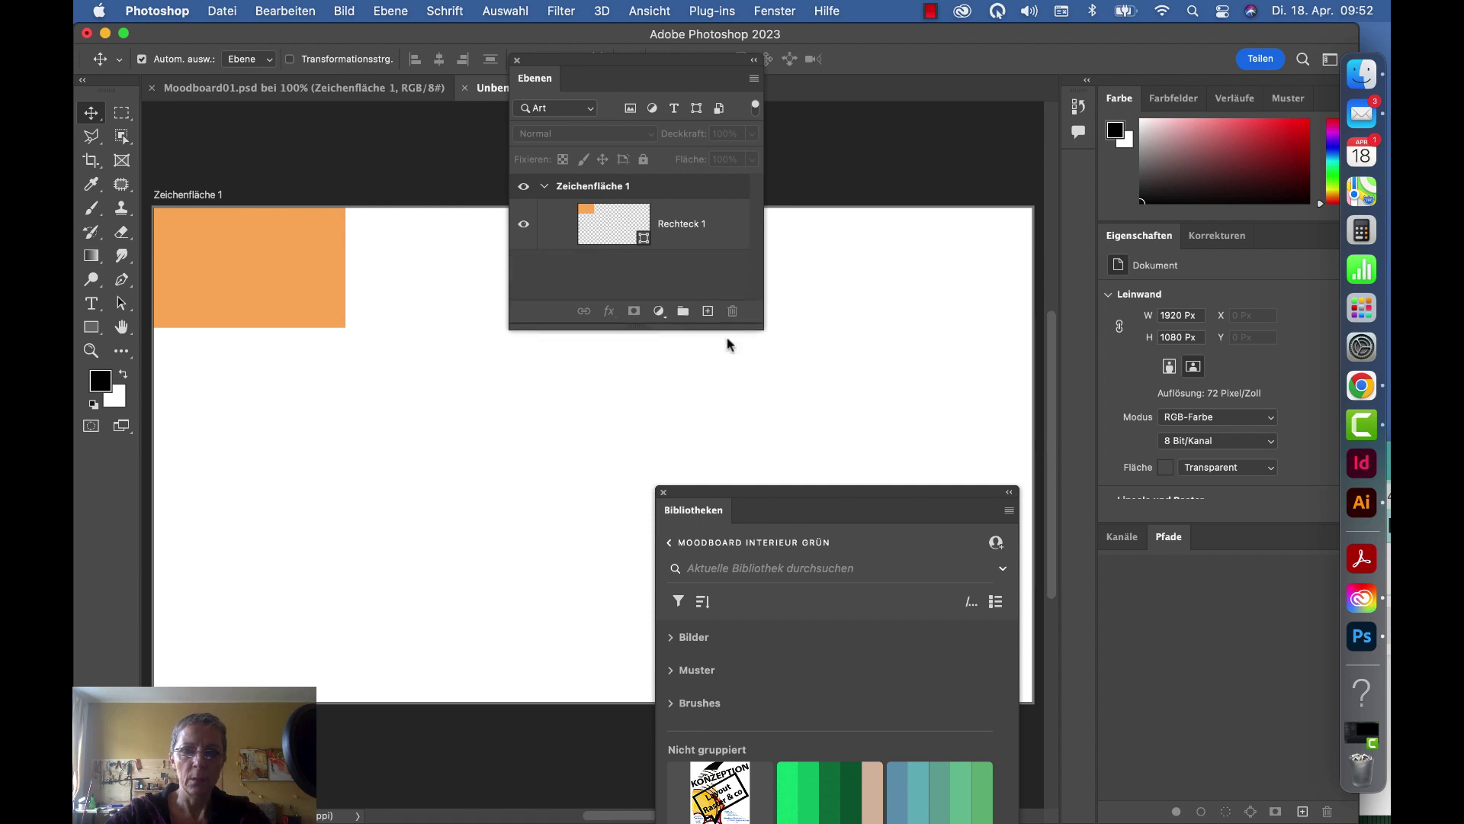
drag(740, 279, 741, 392)
drag(813, 498, 1009, 95)
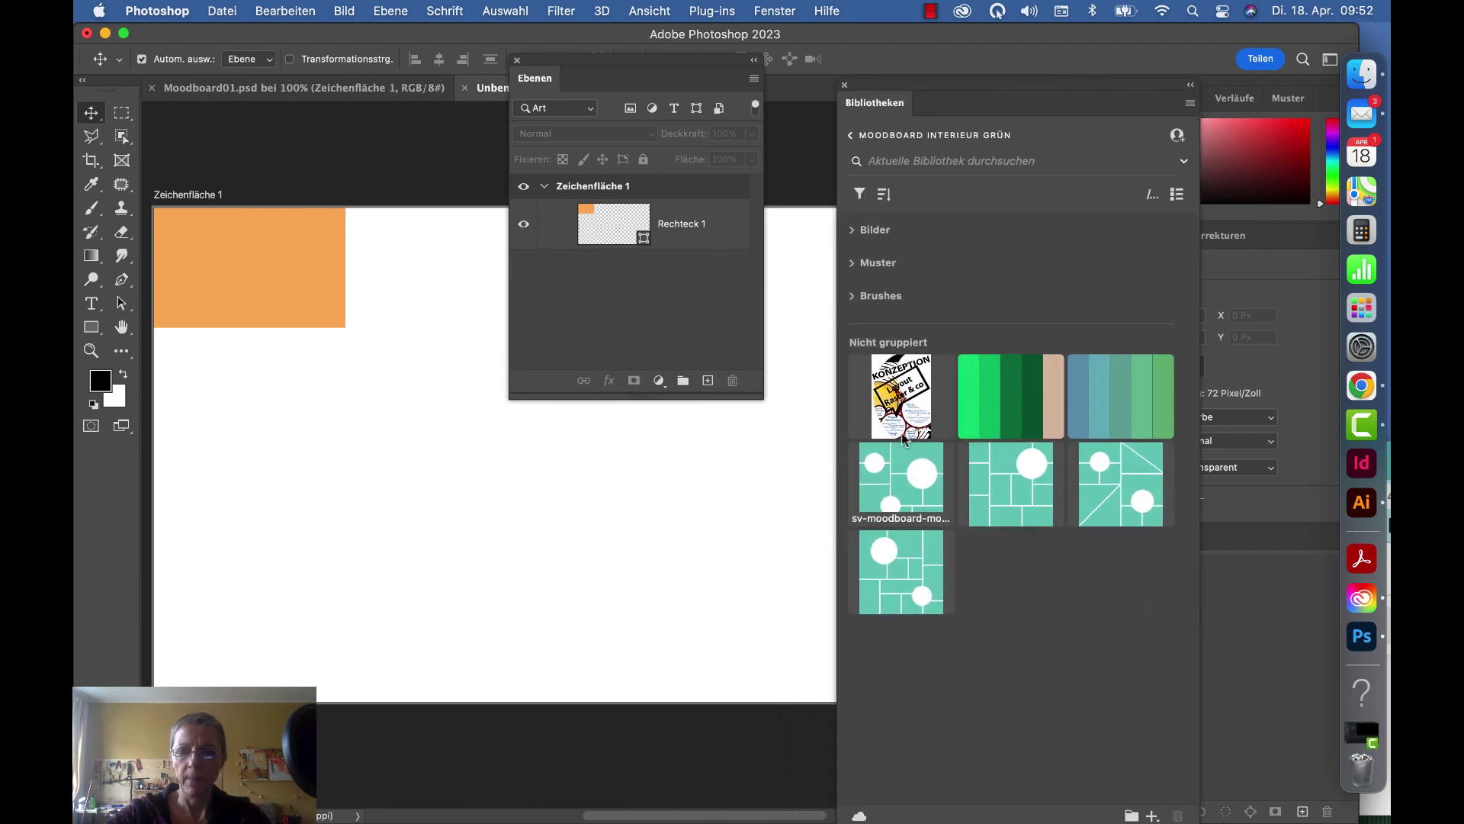
click(854, 231)
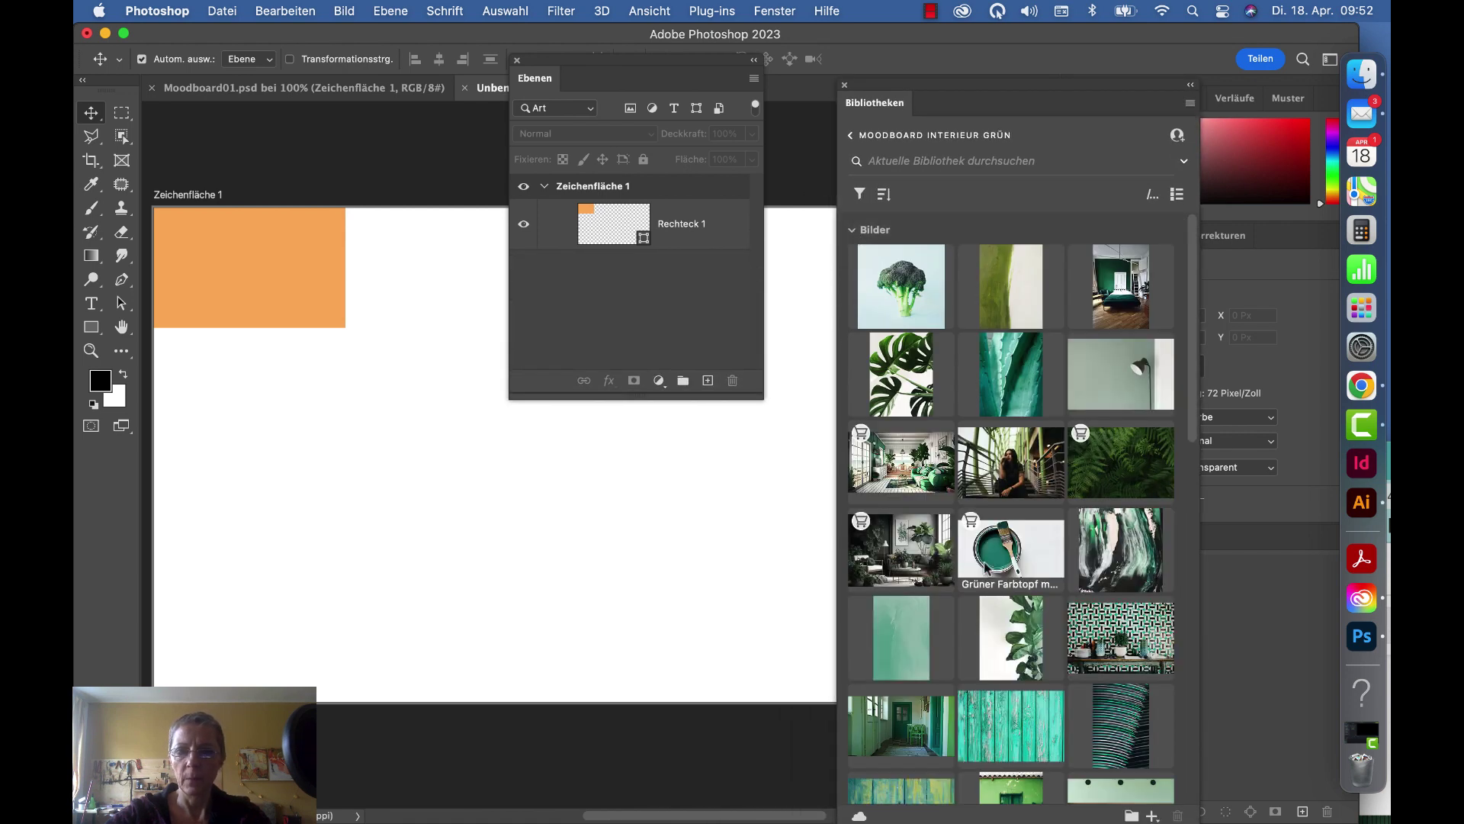
Step: Place the broccoli photo from the library and clip it into the orange rectangle
mouse_move(900, 297)
mouse_down()
mouse_move(769, 240)
mouse_move(930, 271)
mouse_move(277, 385)
mouse_up()
key(Return)
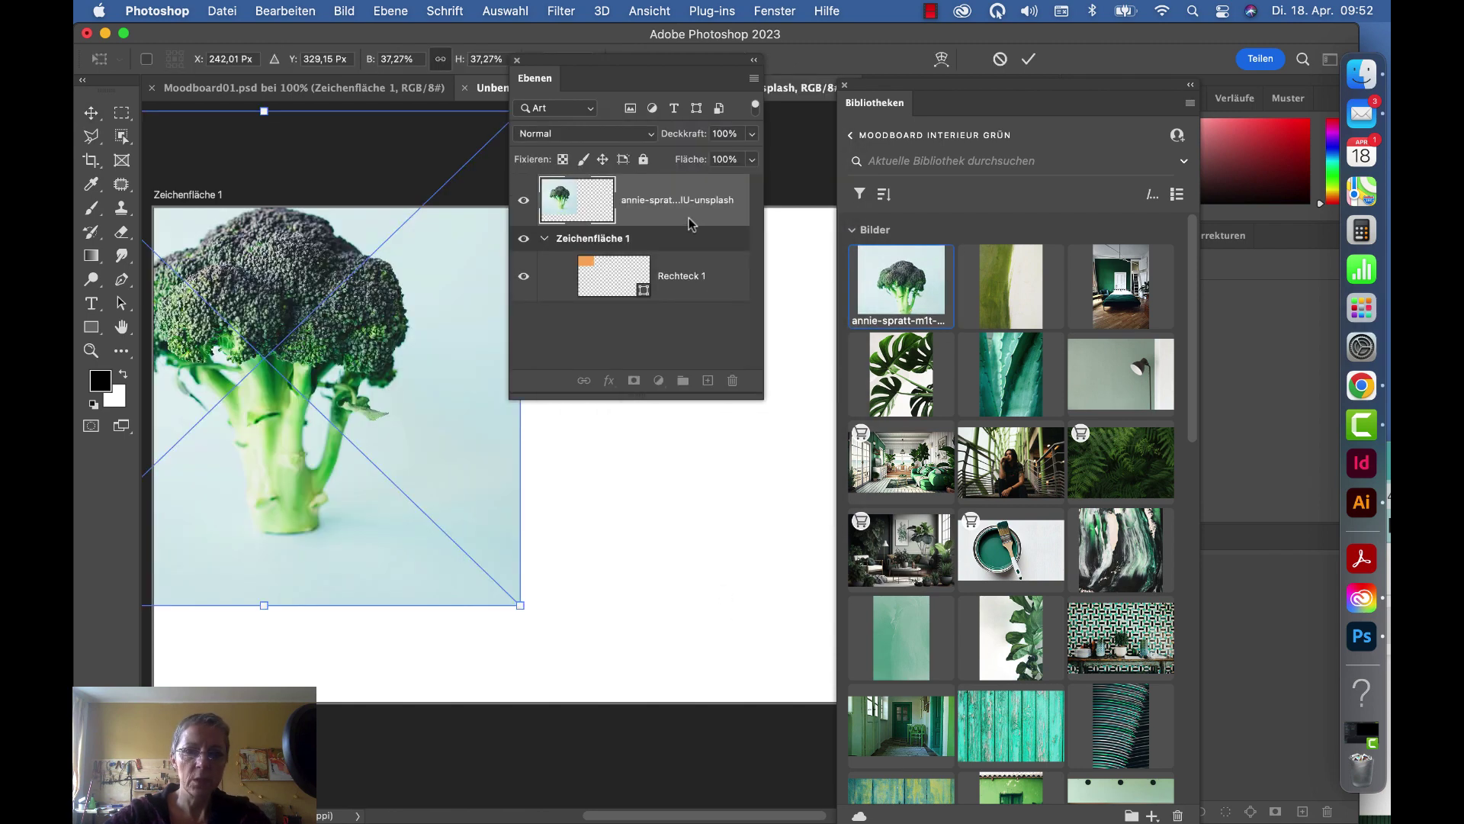
key(Return)
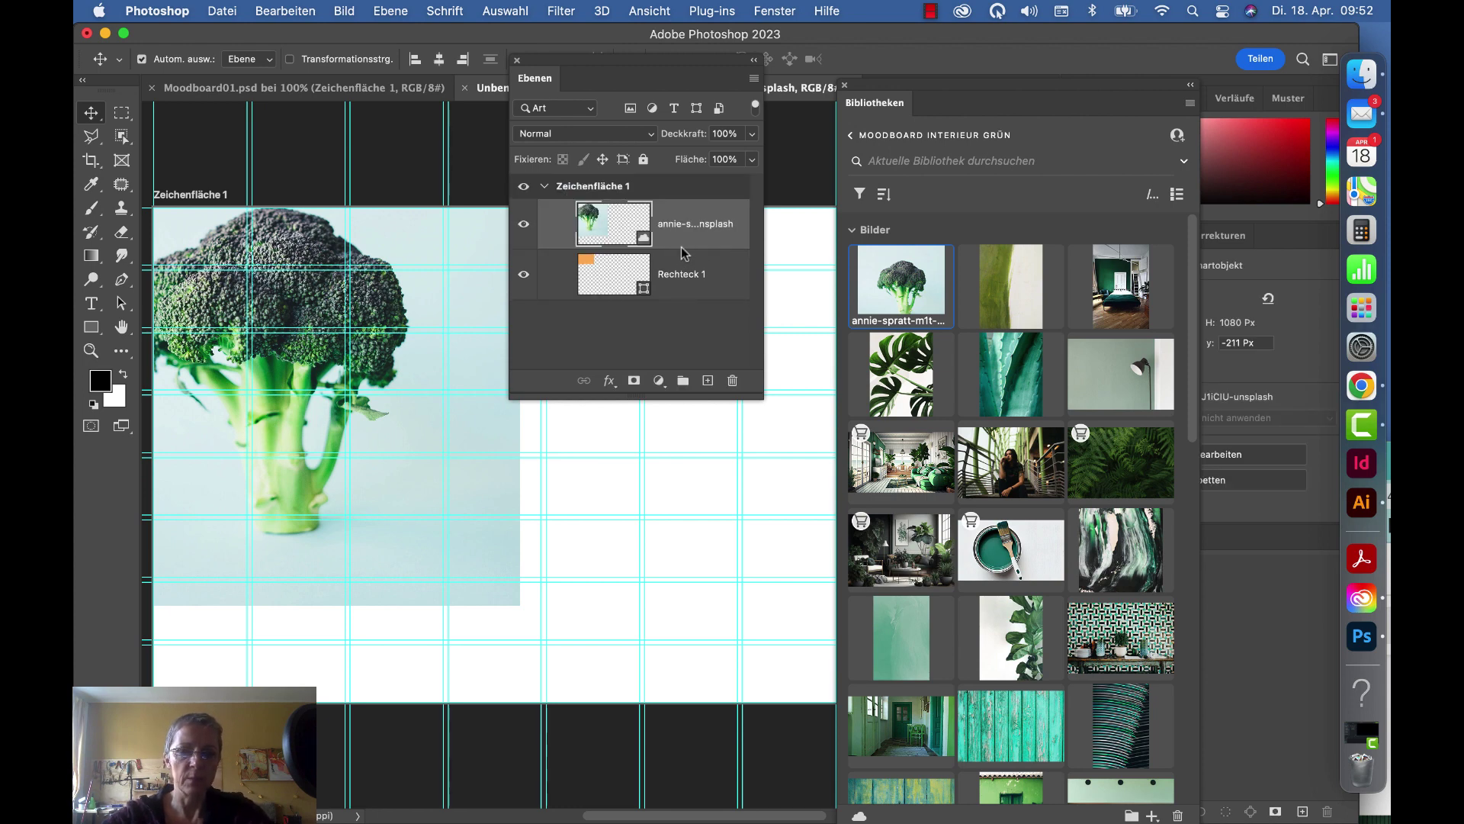
alt+click(683, 249)
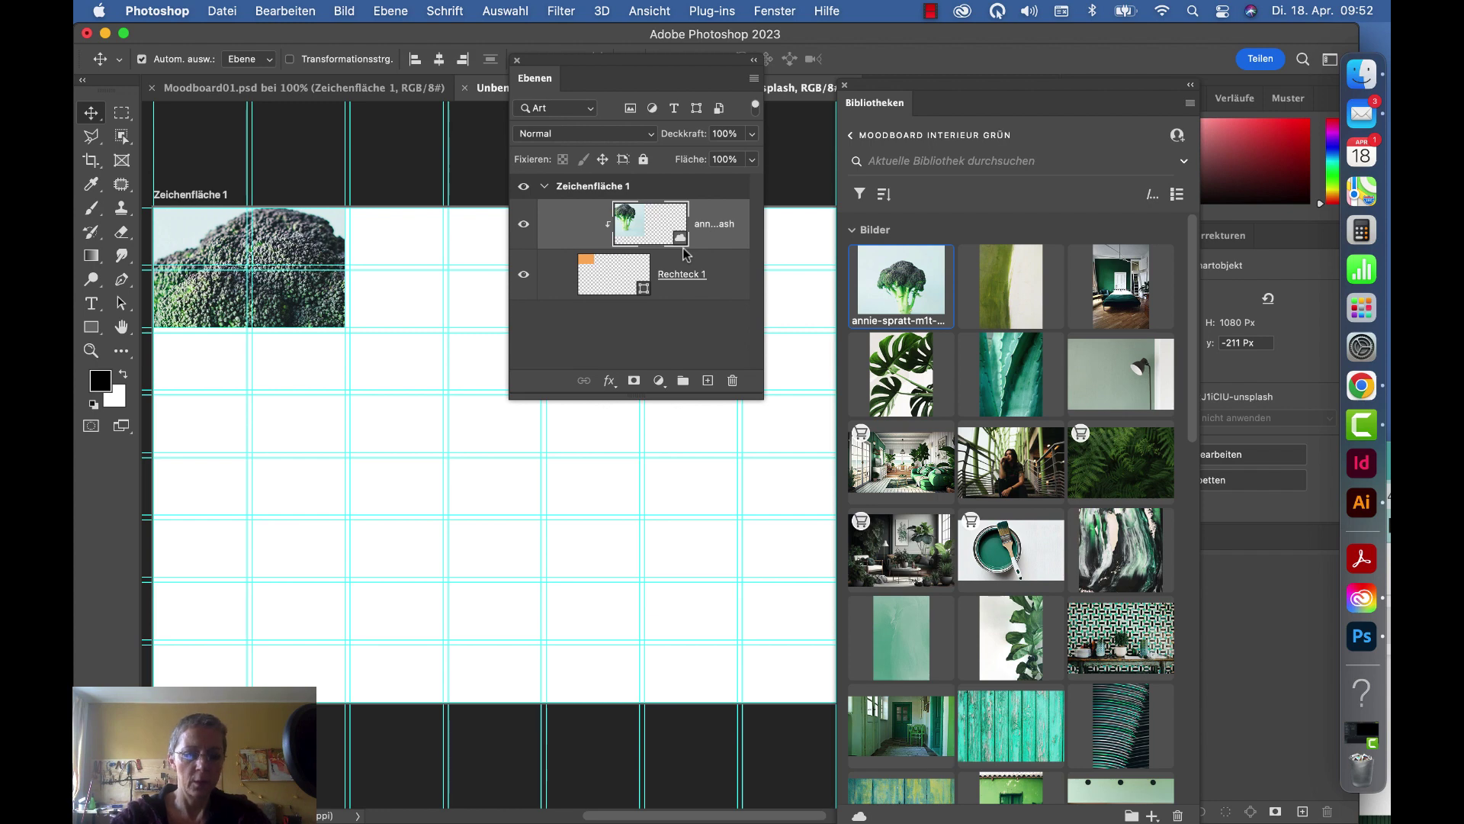
Step: Scale the broccoli photo to about 15% and position it over the orange rectangle
key(super+t)
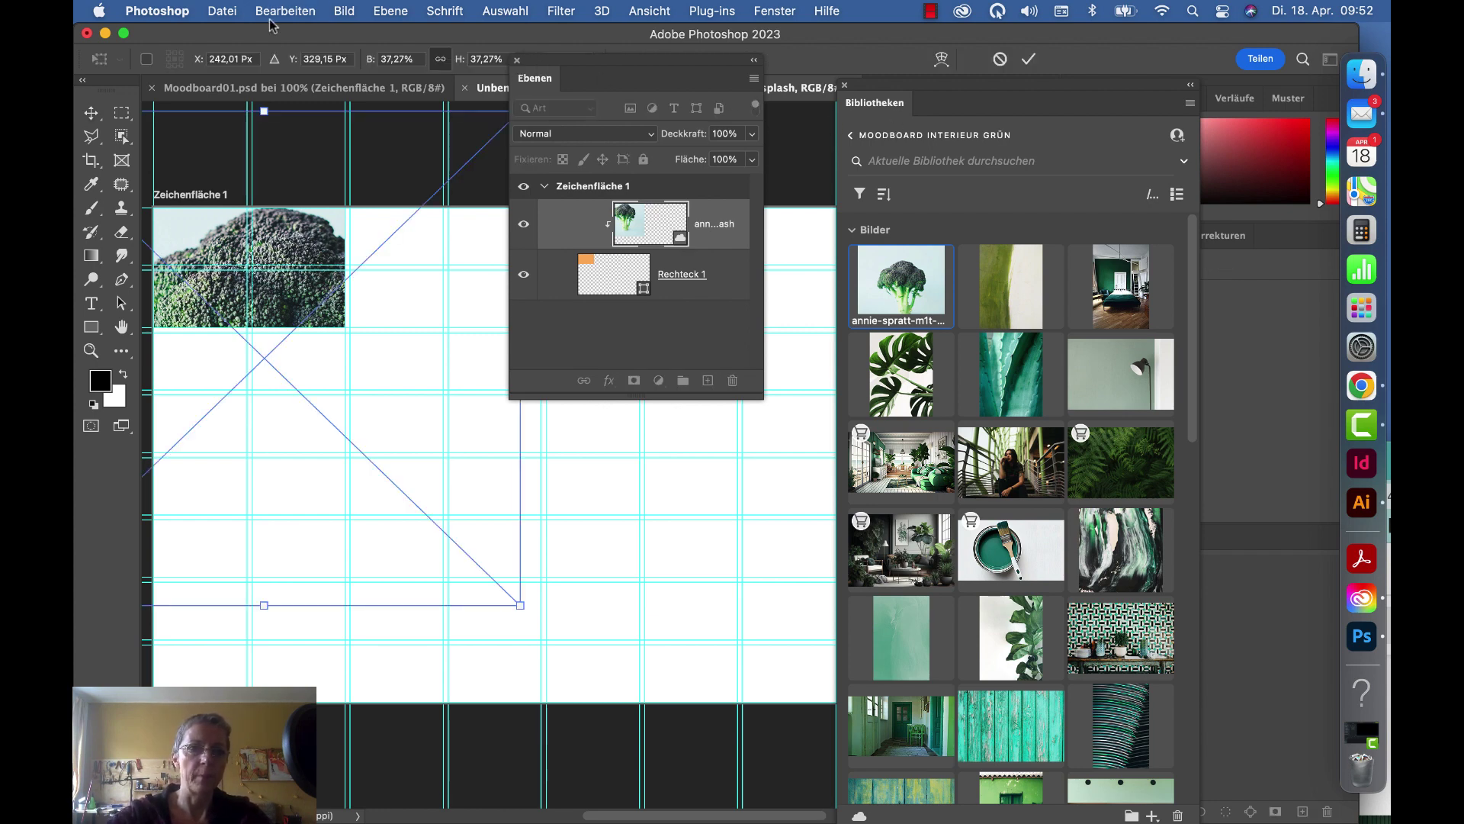
drag(566, 69, 786, 70)
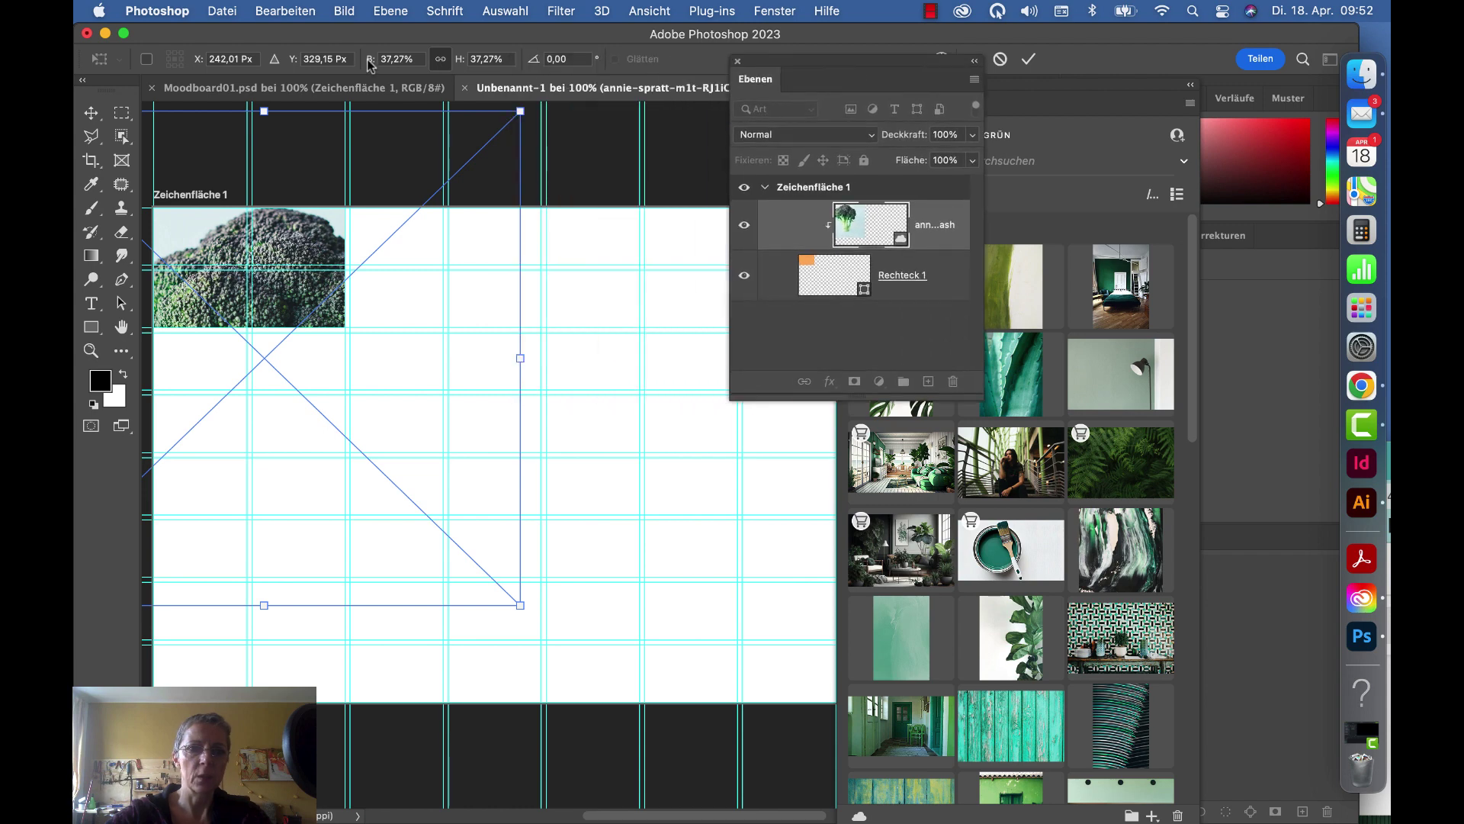
drag(369, 64, 349, 70)
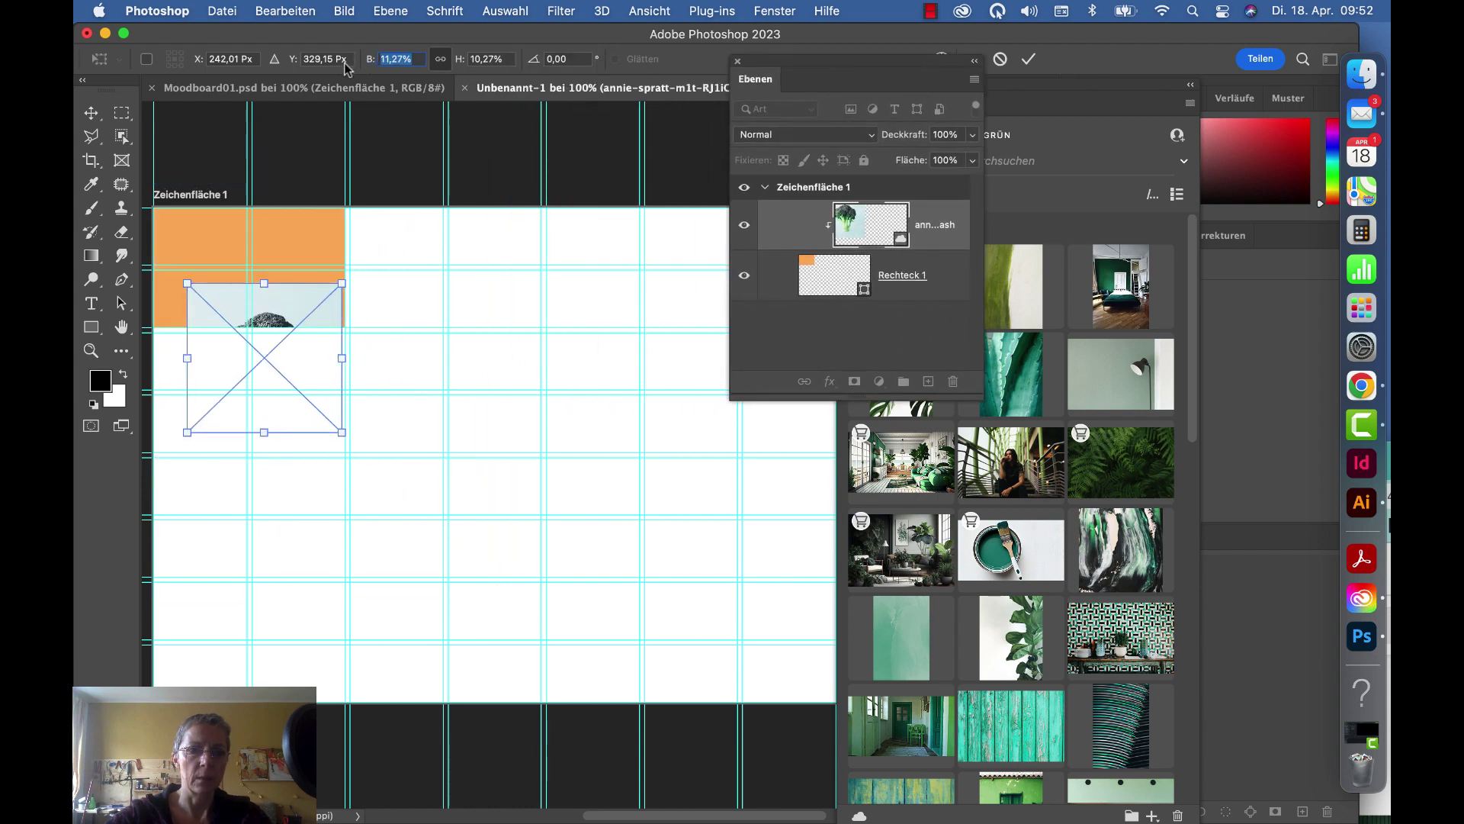
mouse_move(273, 300)
mouse_down()
mouse_move(250, 212)
mouse_move(261, 215)
mouse_up()
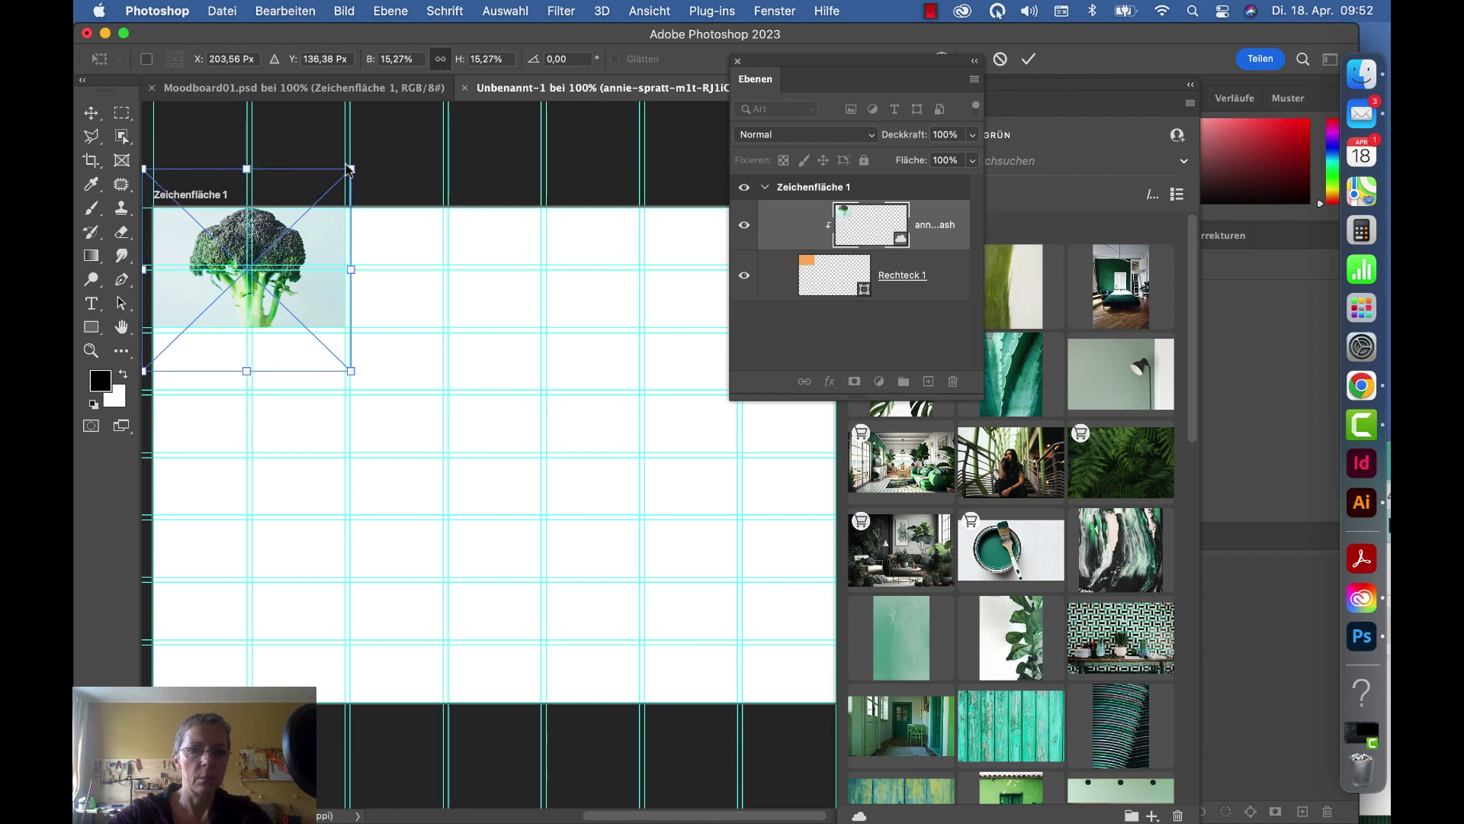
drag(352, 169, 352, 173)
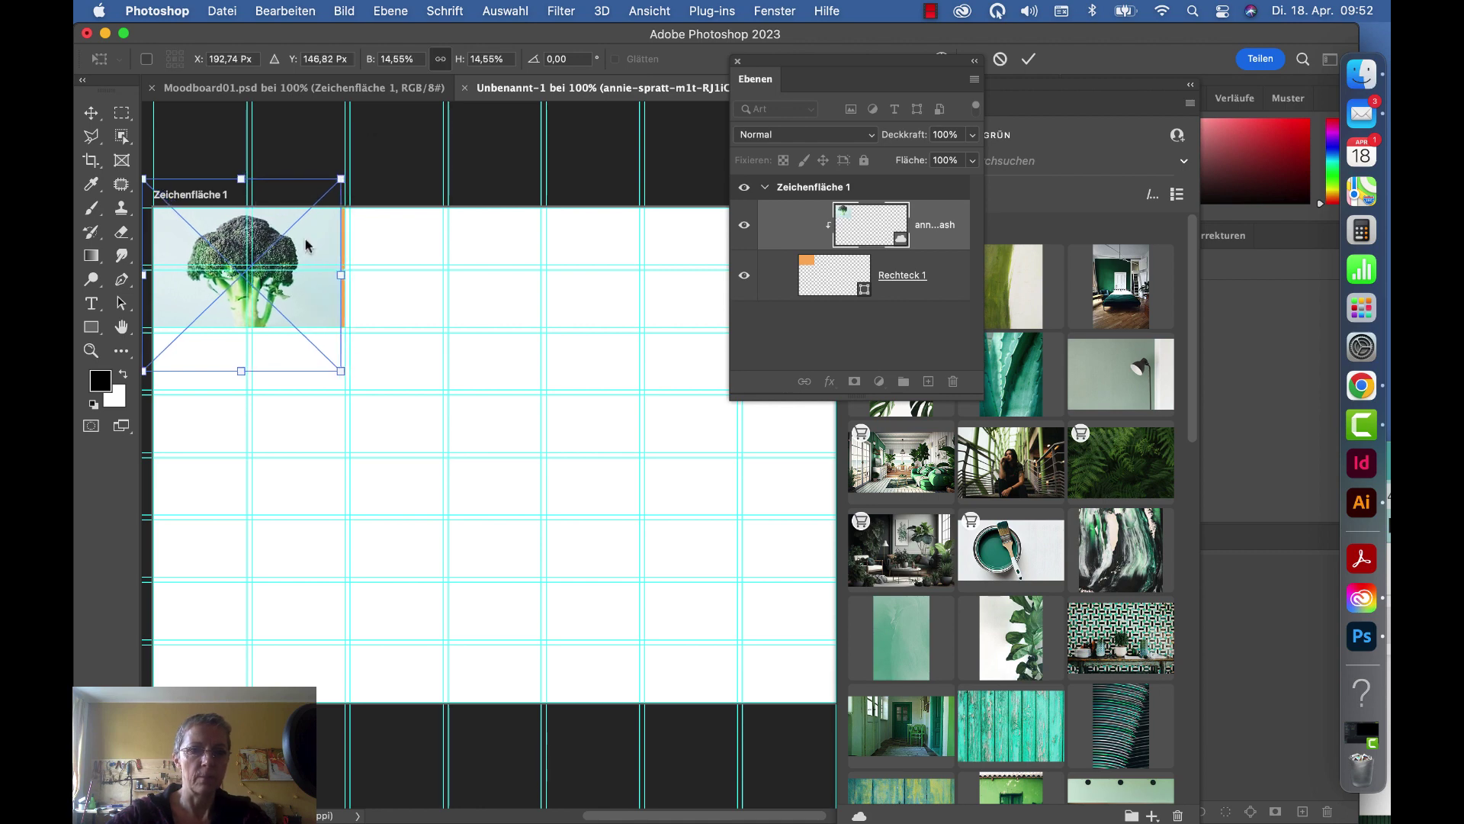
click(1028, 61)
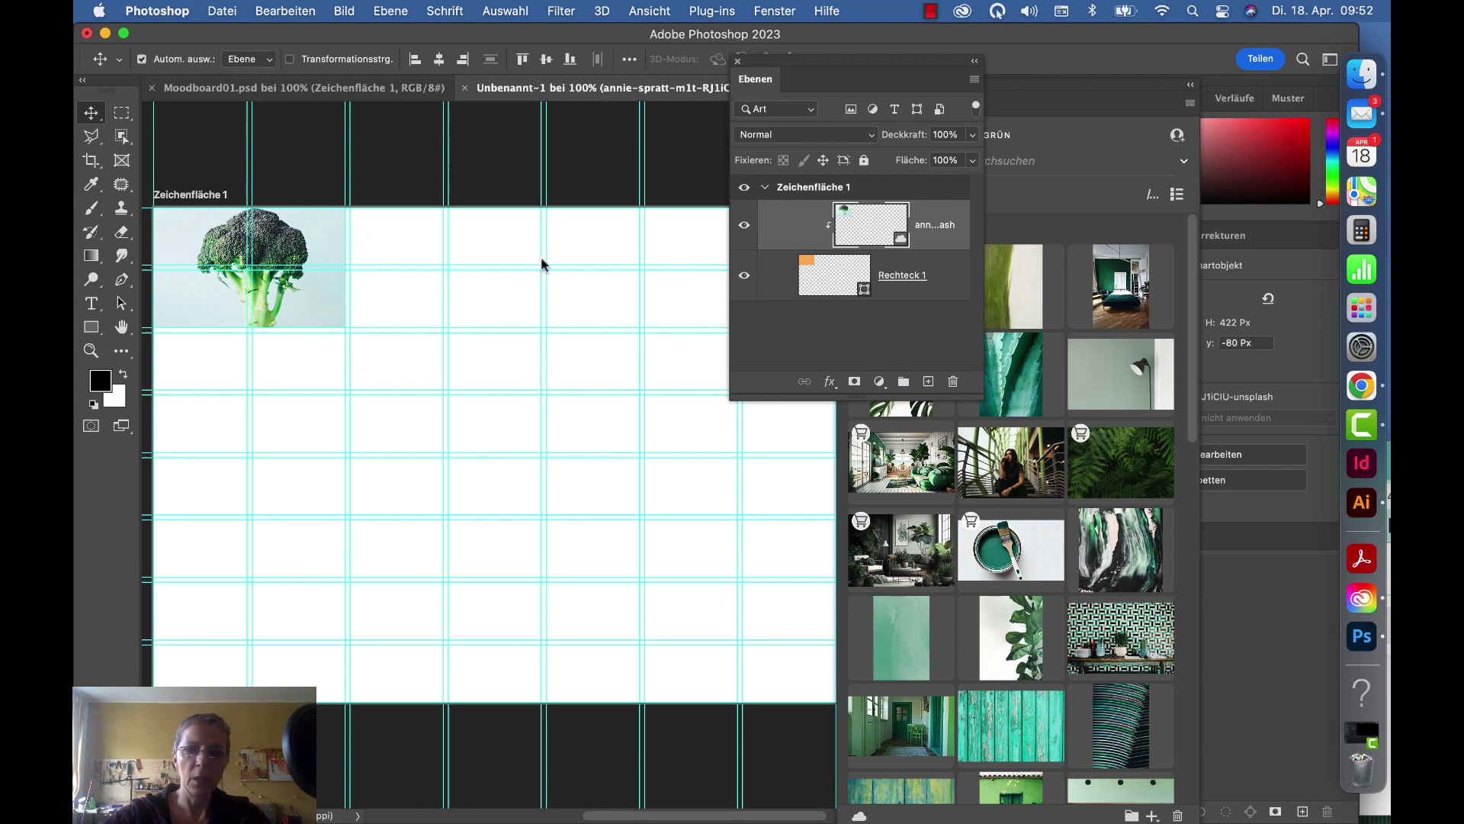
click(818, 282)
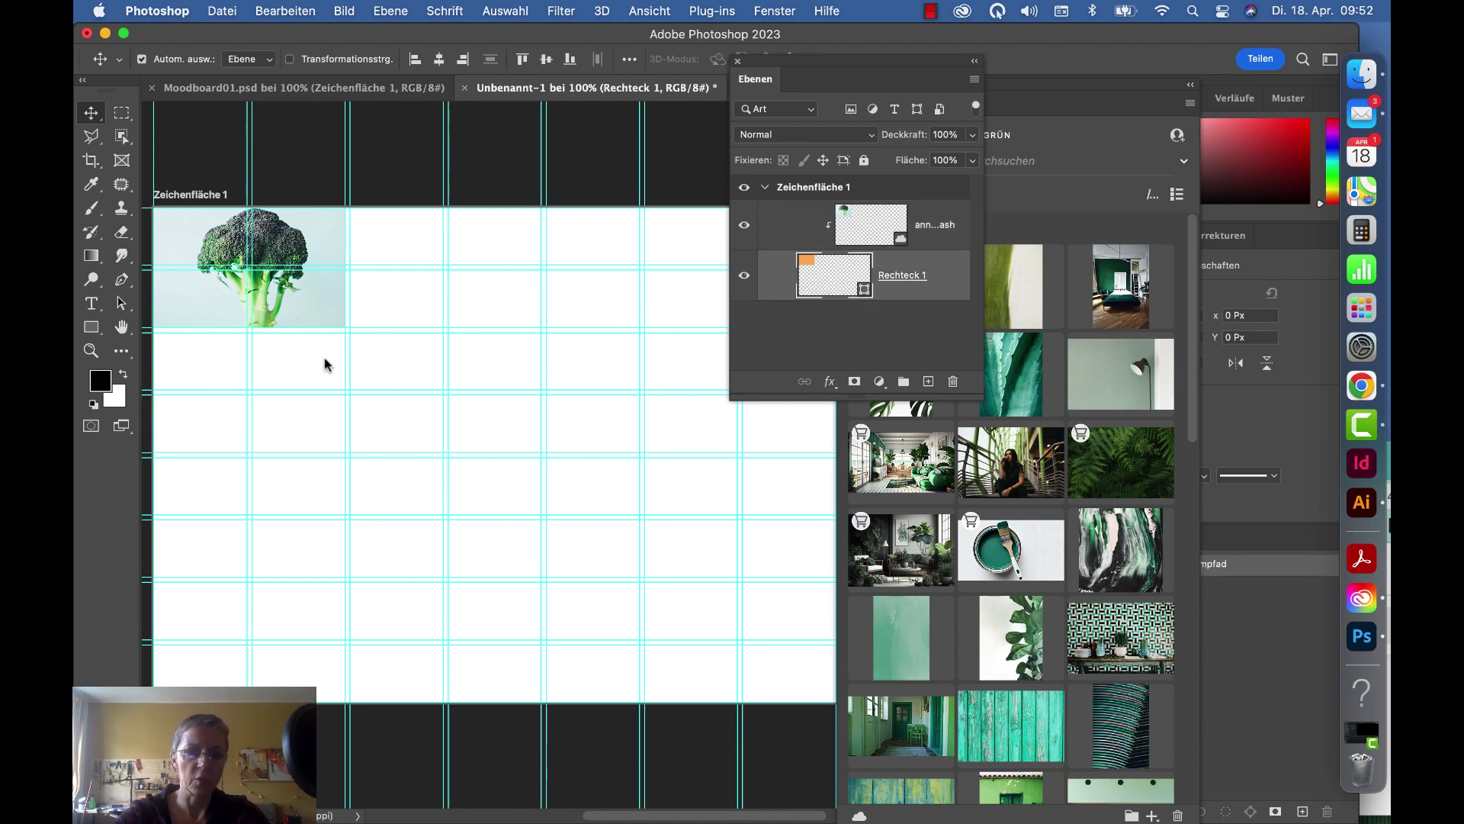
Step: Stretch the orange rectangle taller to 419 × 398 px, extending below the photo
key(ctrl+t)
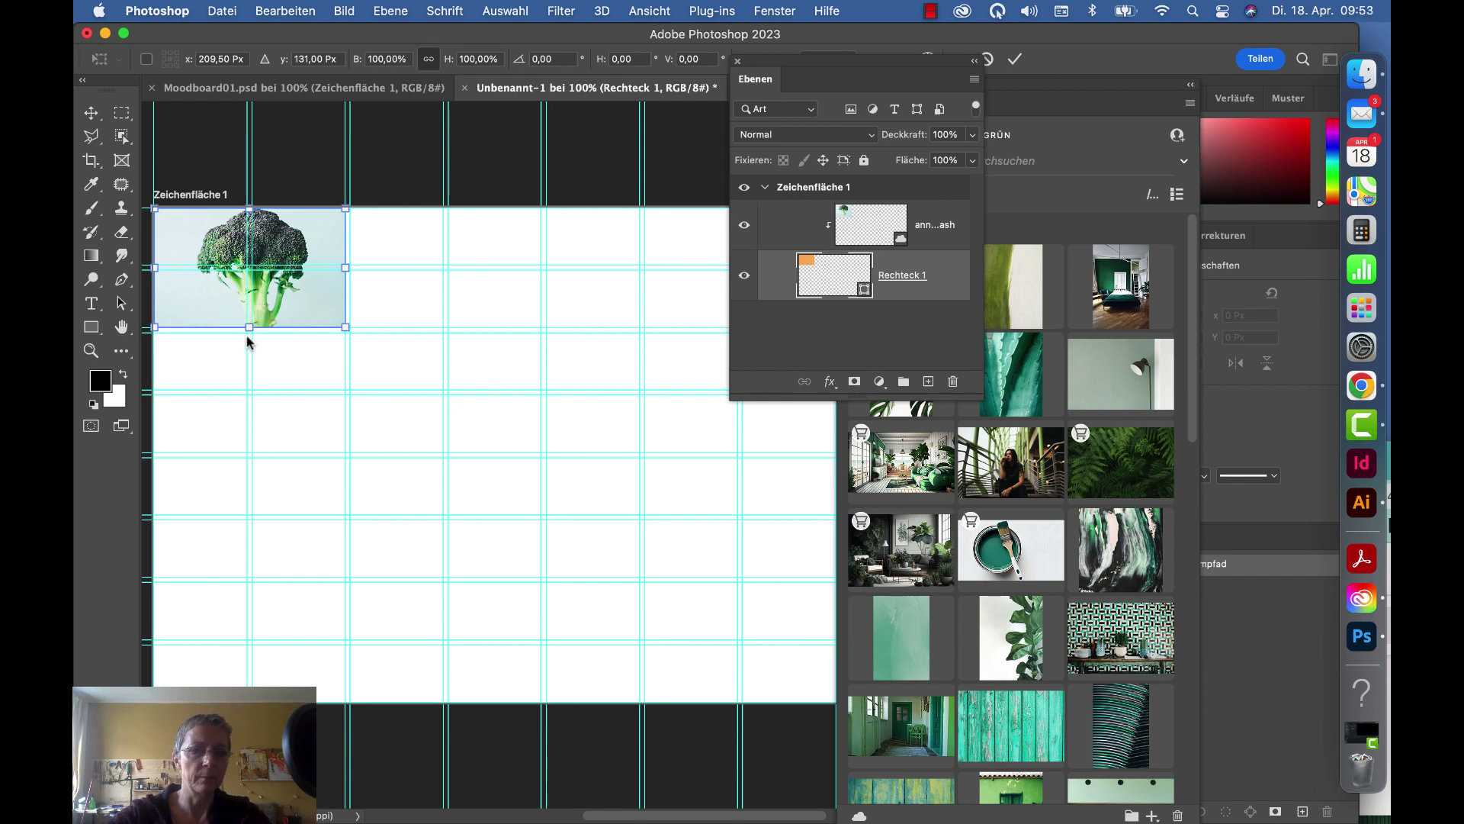
drag(247, 337, 252, 338)
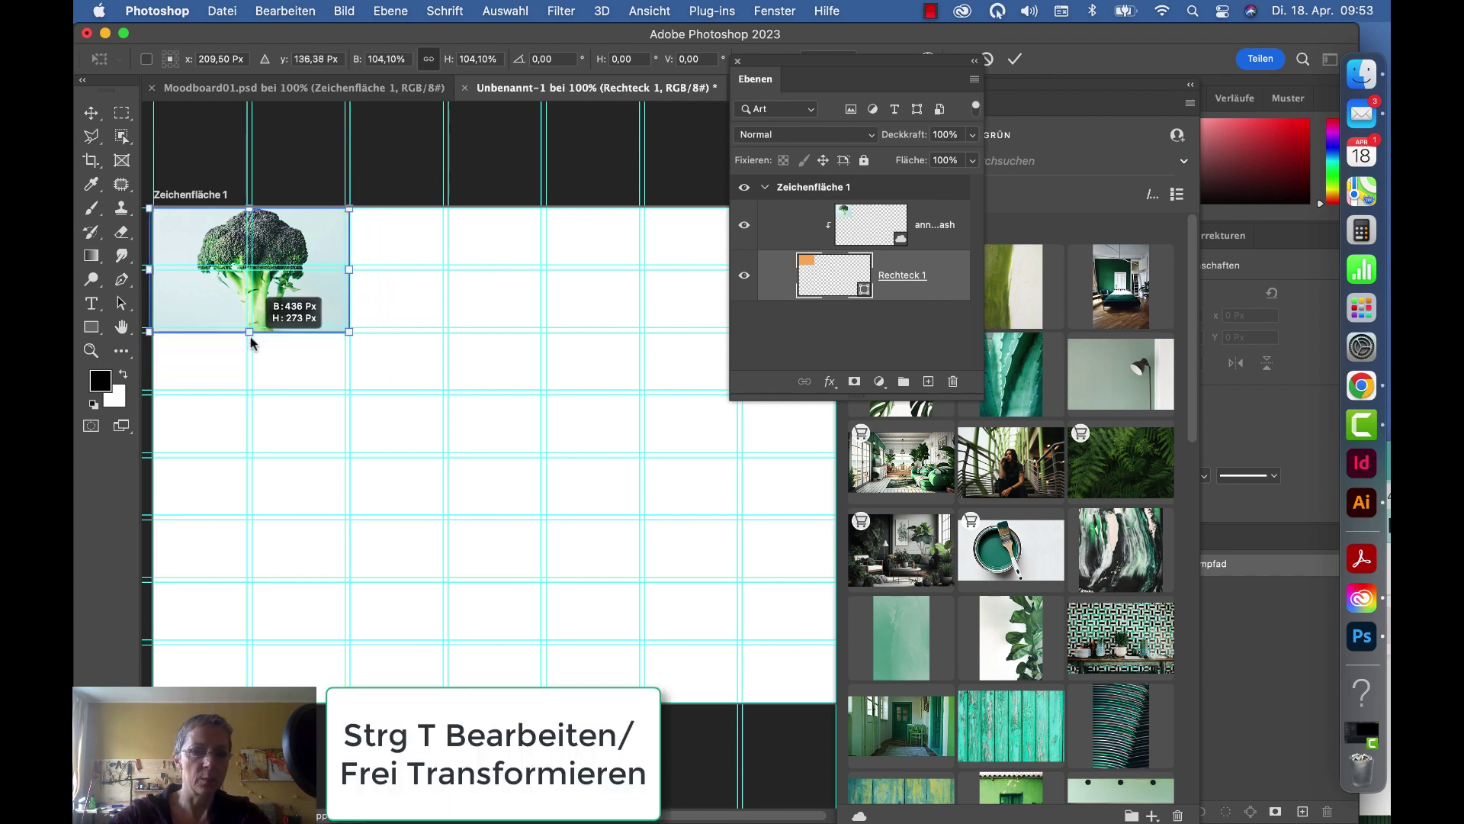
mouse_move(252, 339)
mouse_down()
mouse_move(257, 324)
mouse_move(249, 390)
mouse_up()
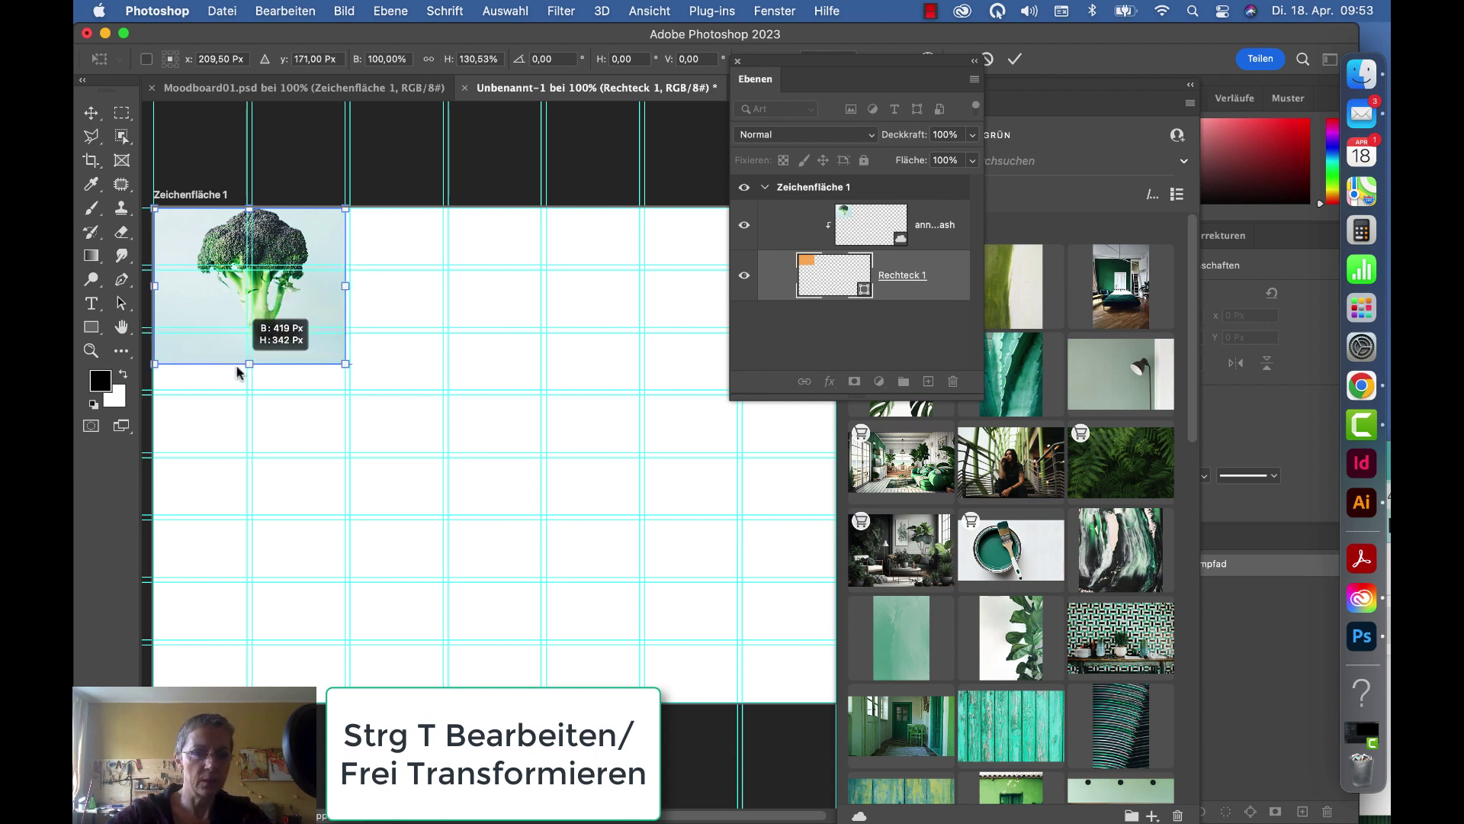
key(Return)
click(870, 225)
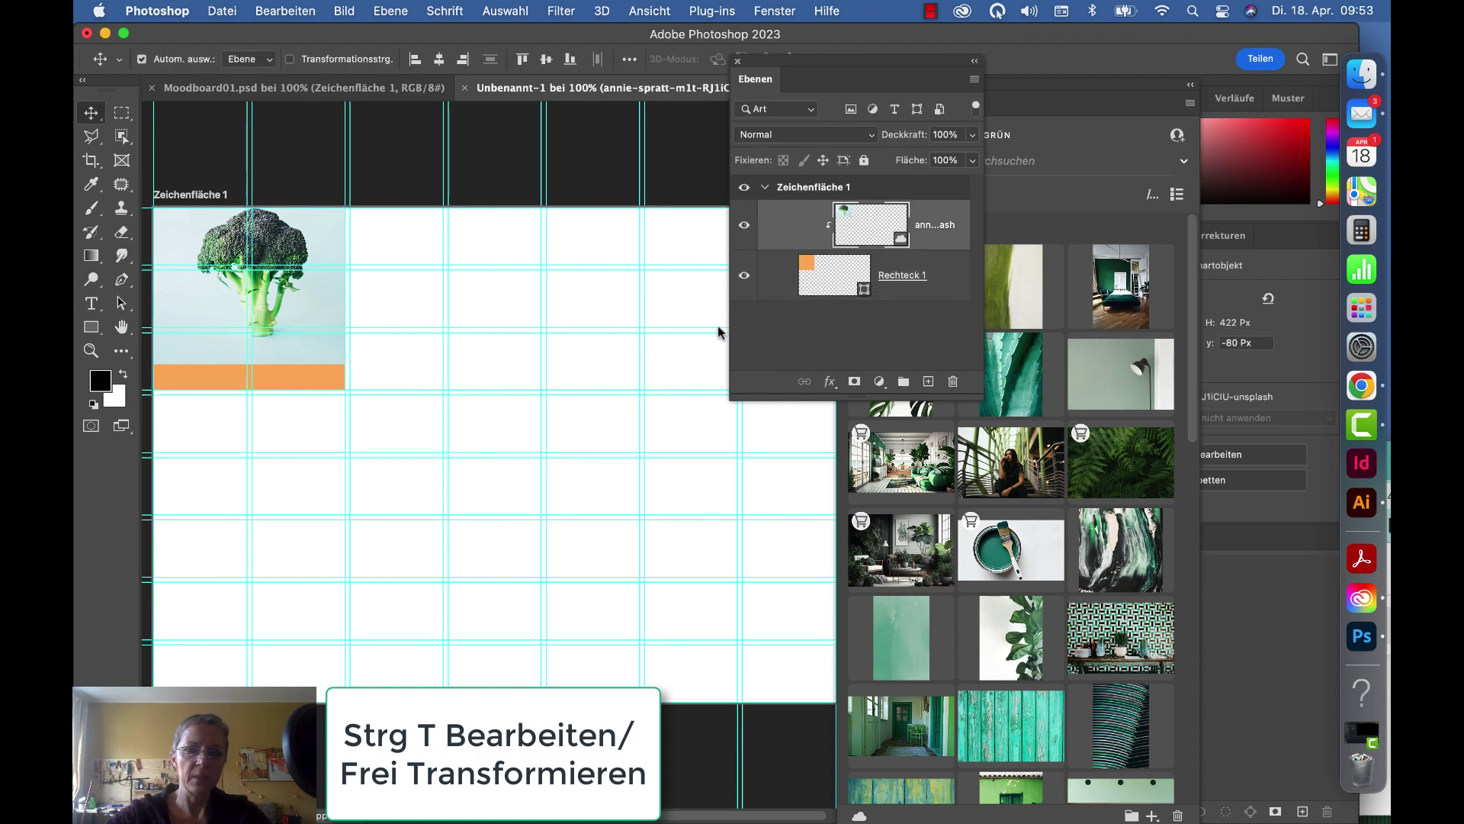
Step: Select the broccoli photo layer with the Path Selection tool active
click(831, 284)
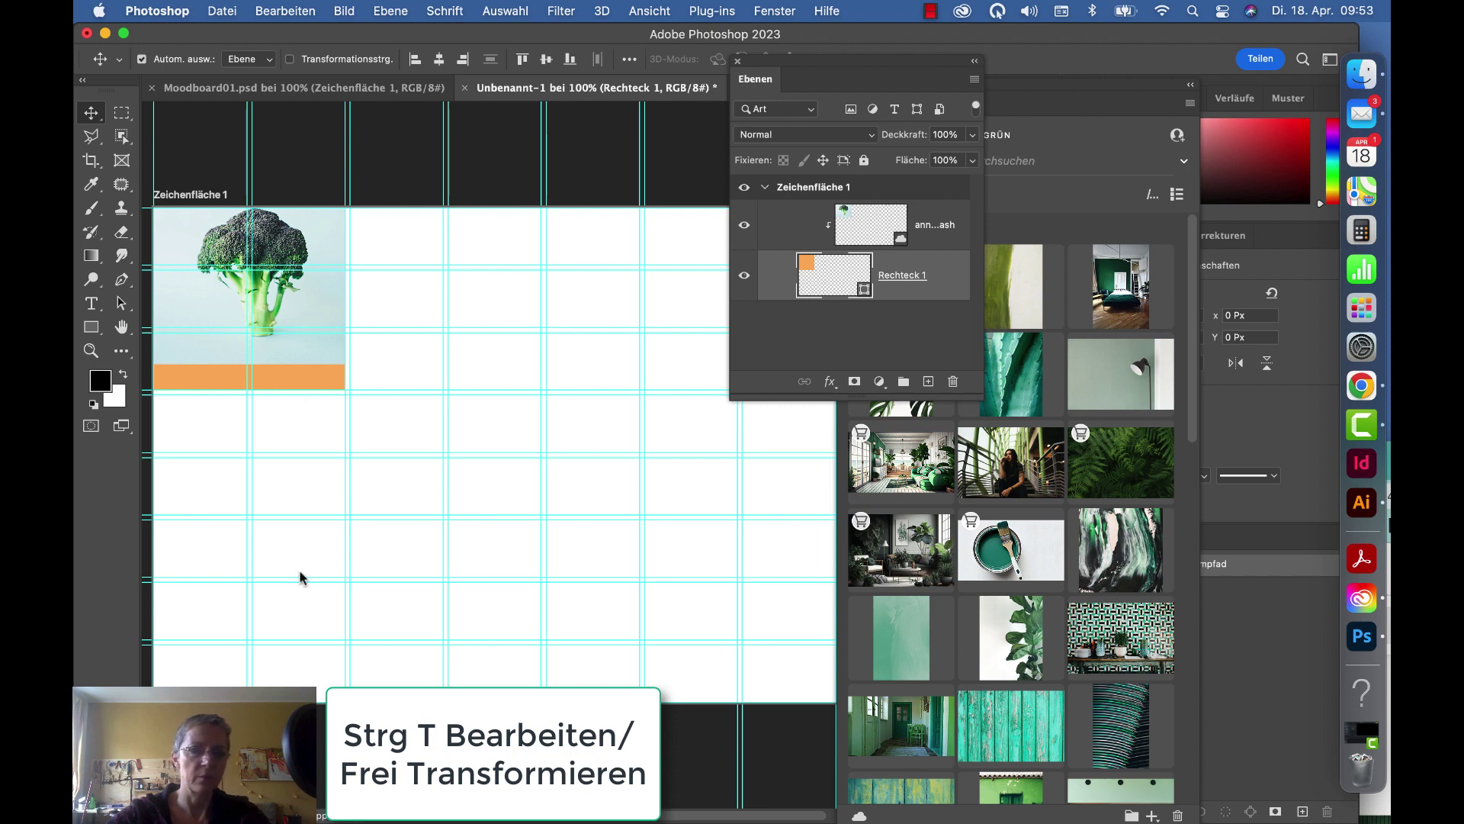
click(121, 305)
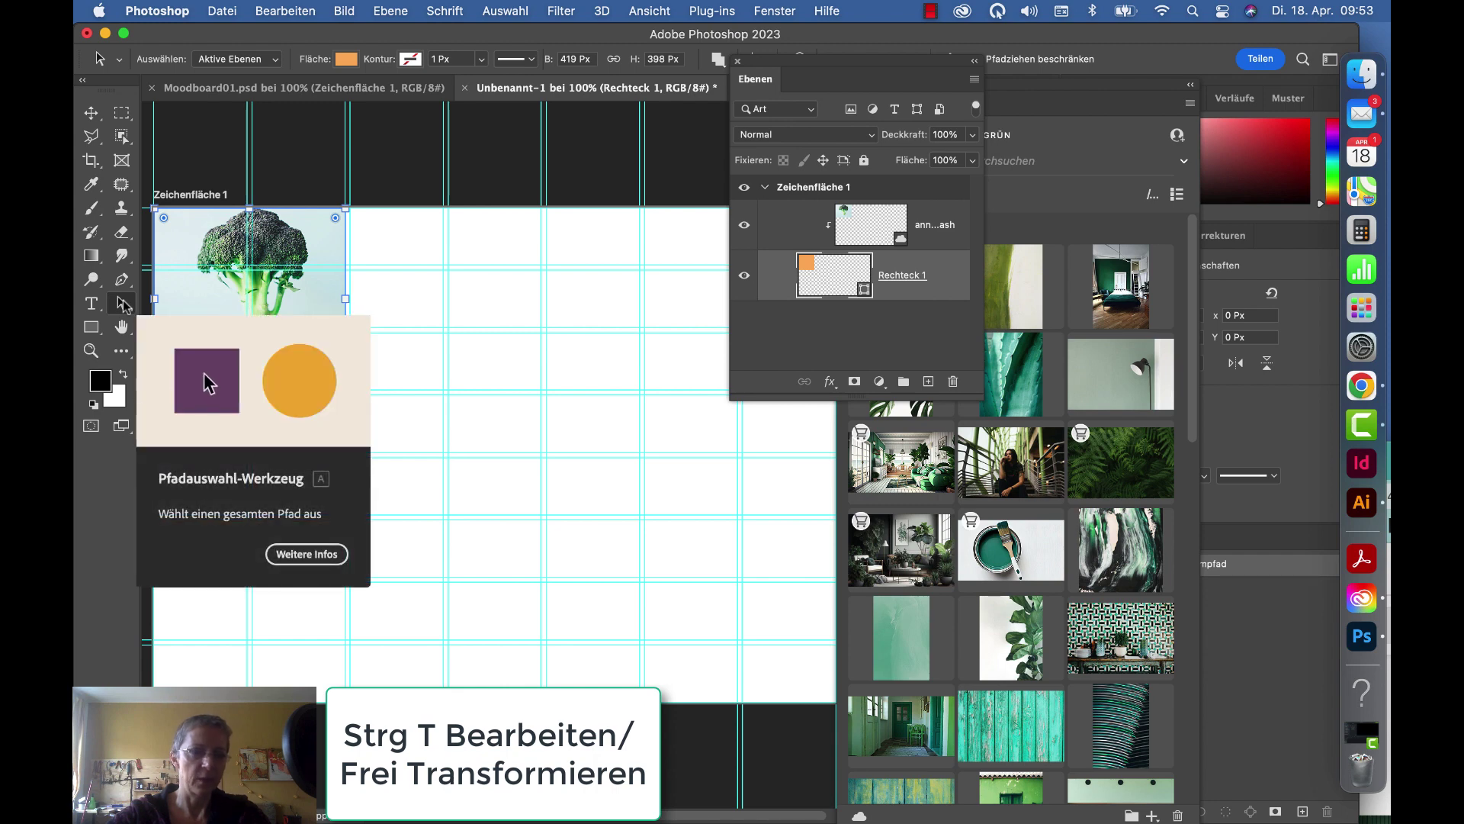
click(863, 222)
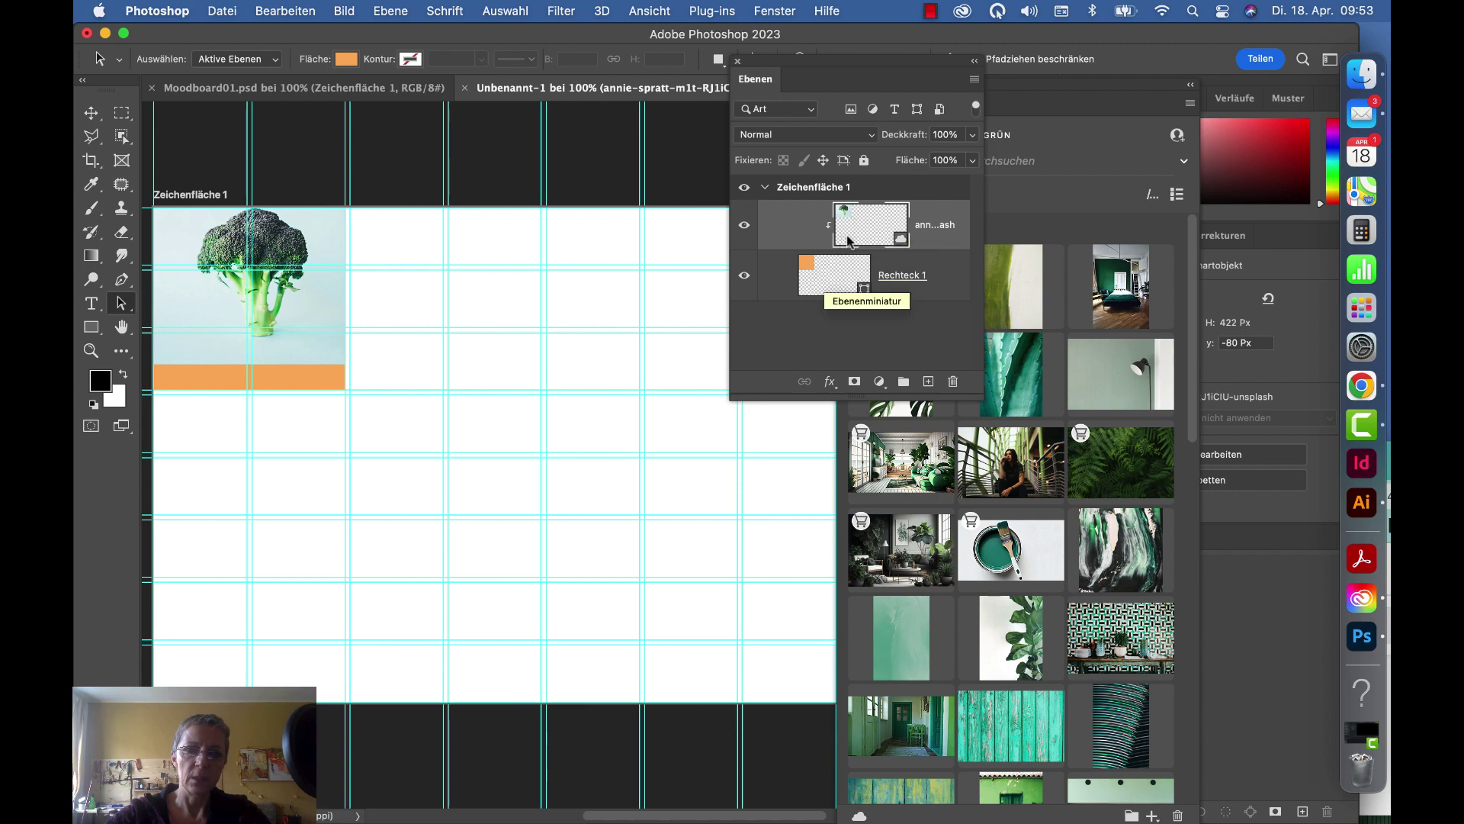
Step: Release and re-create the broccoli photo's clipping mask, then begin free-transforming it
mouse_move(863, 222)
mouse_down()
mouse_move(749, 416)
mouse_move(550, 450)
mouse_up()
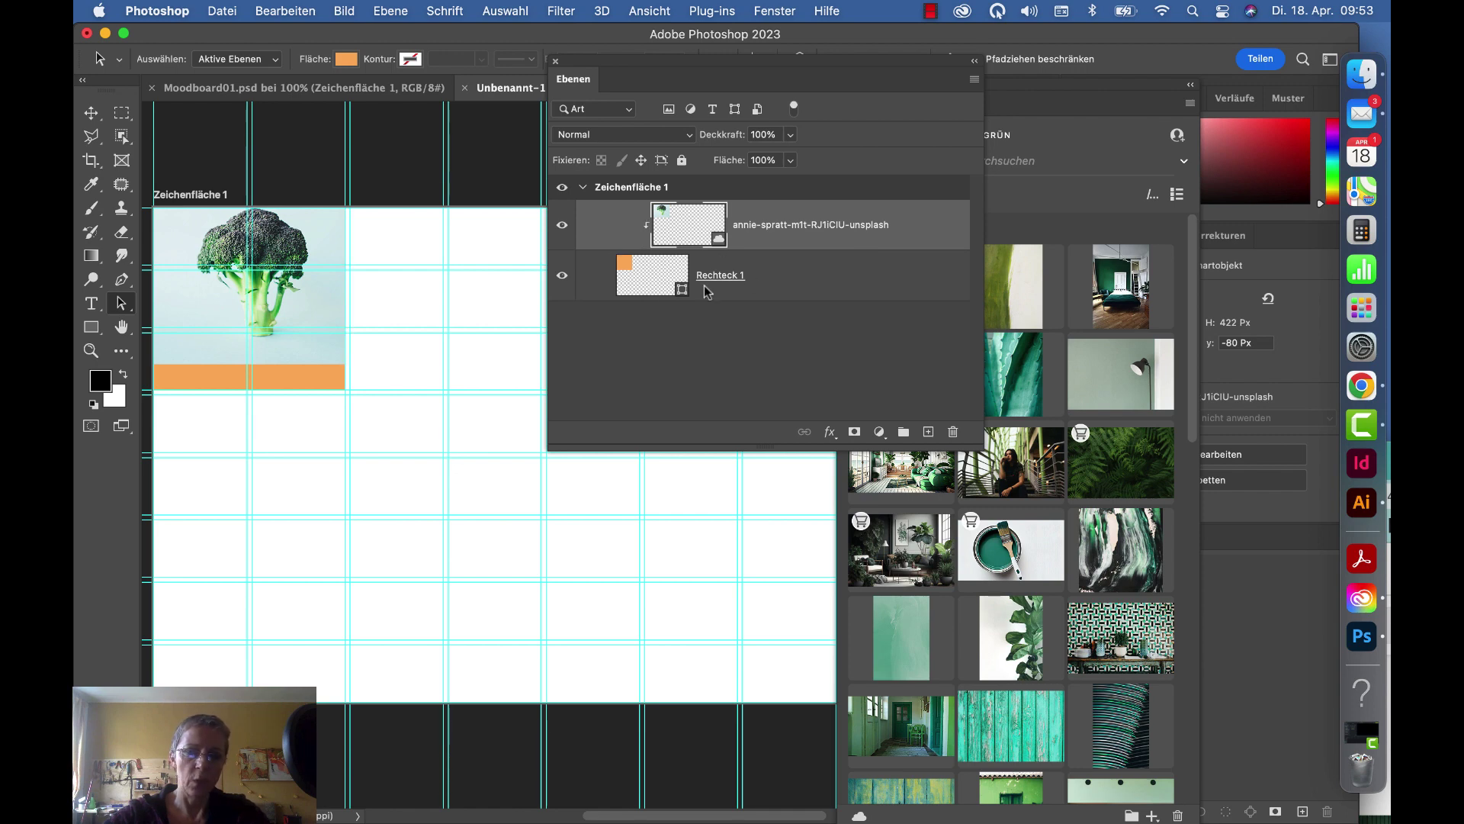
right_click(927, 233)
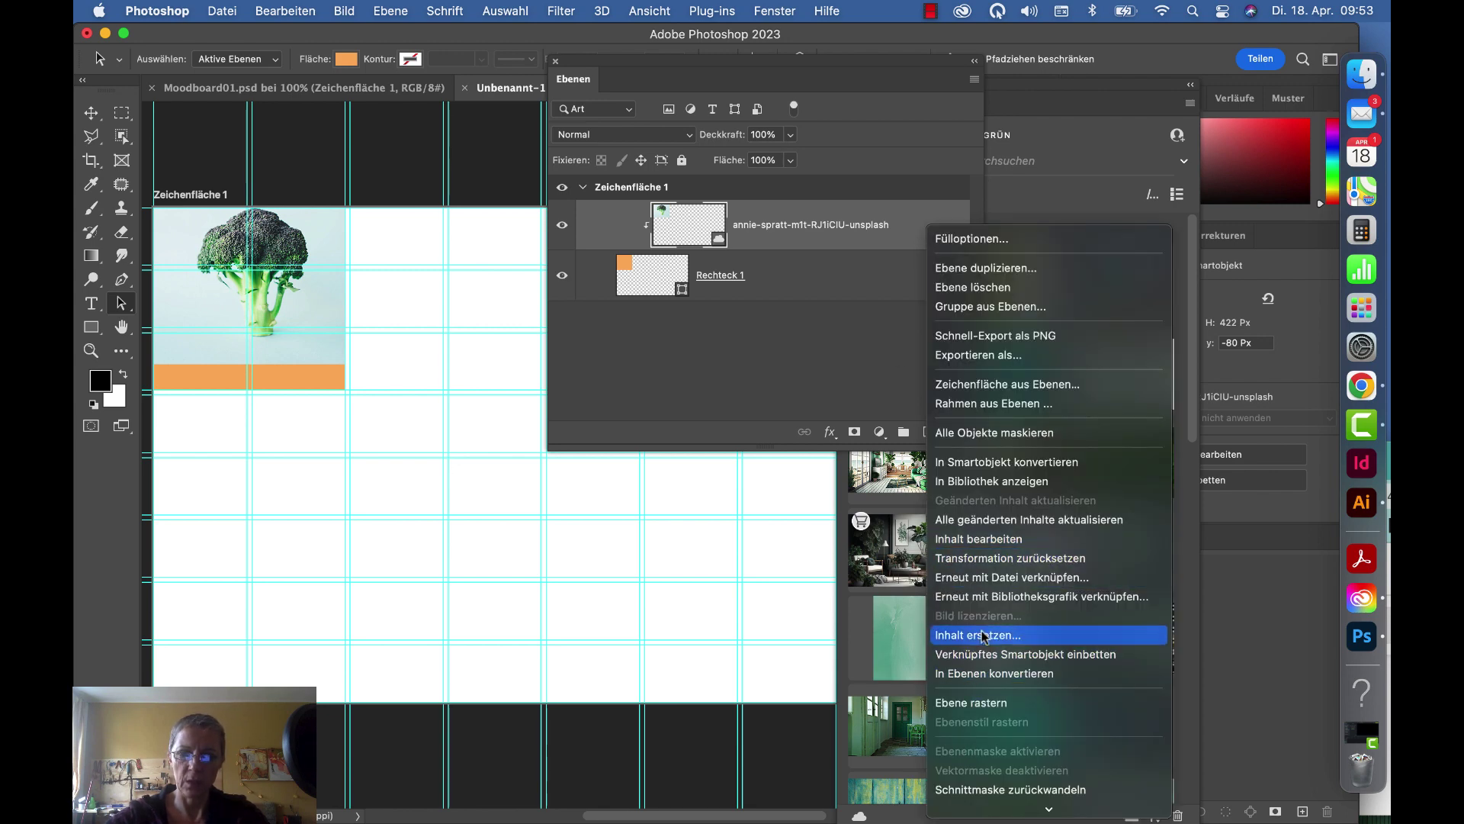
scroll(984, 664, down, 5)
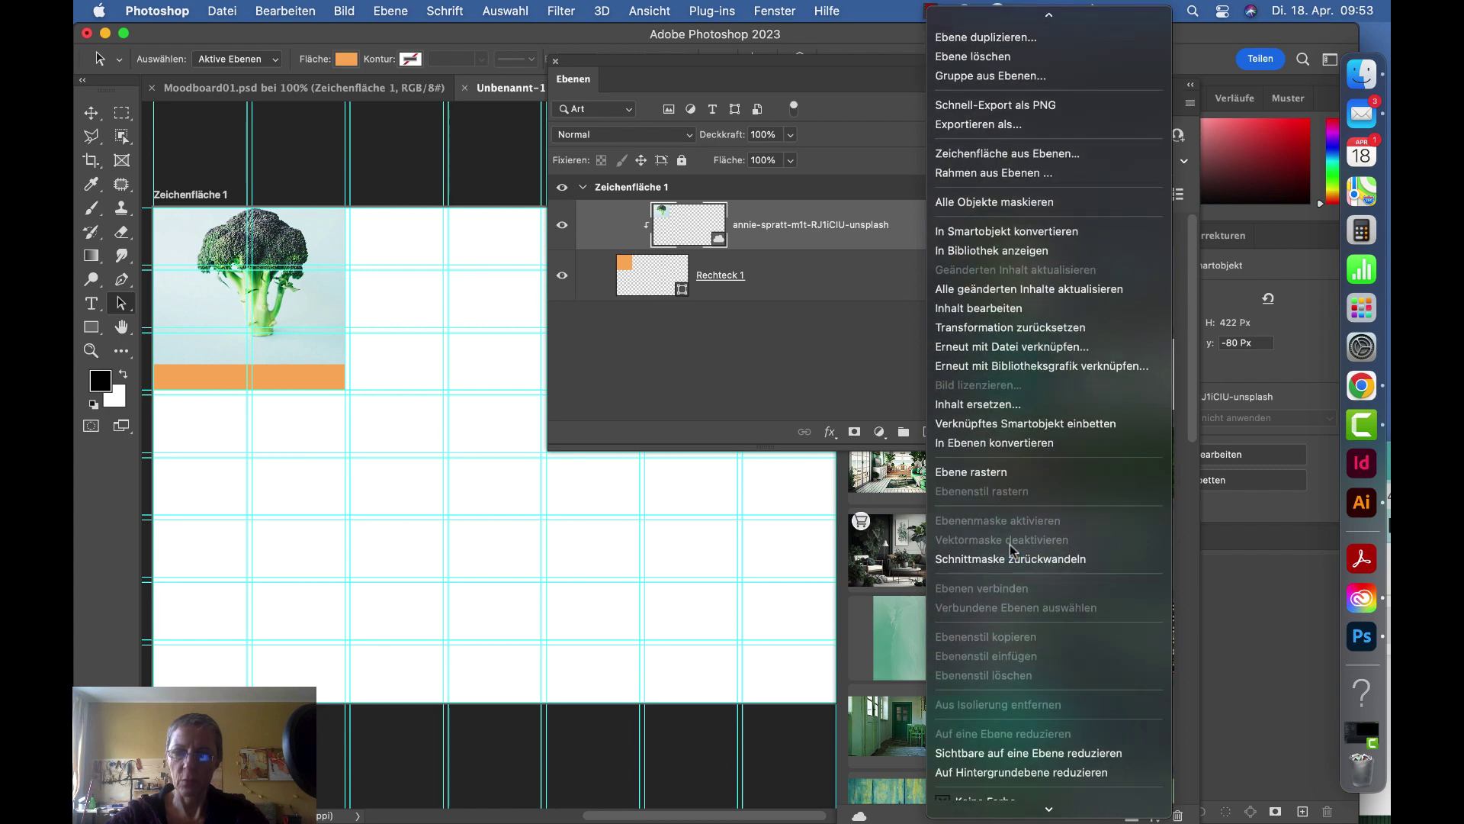
click(1002, 560)
right_click(912, 227)
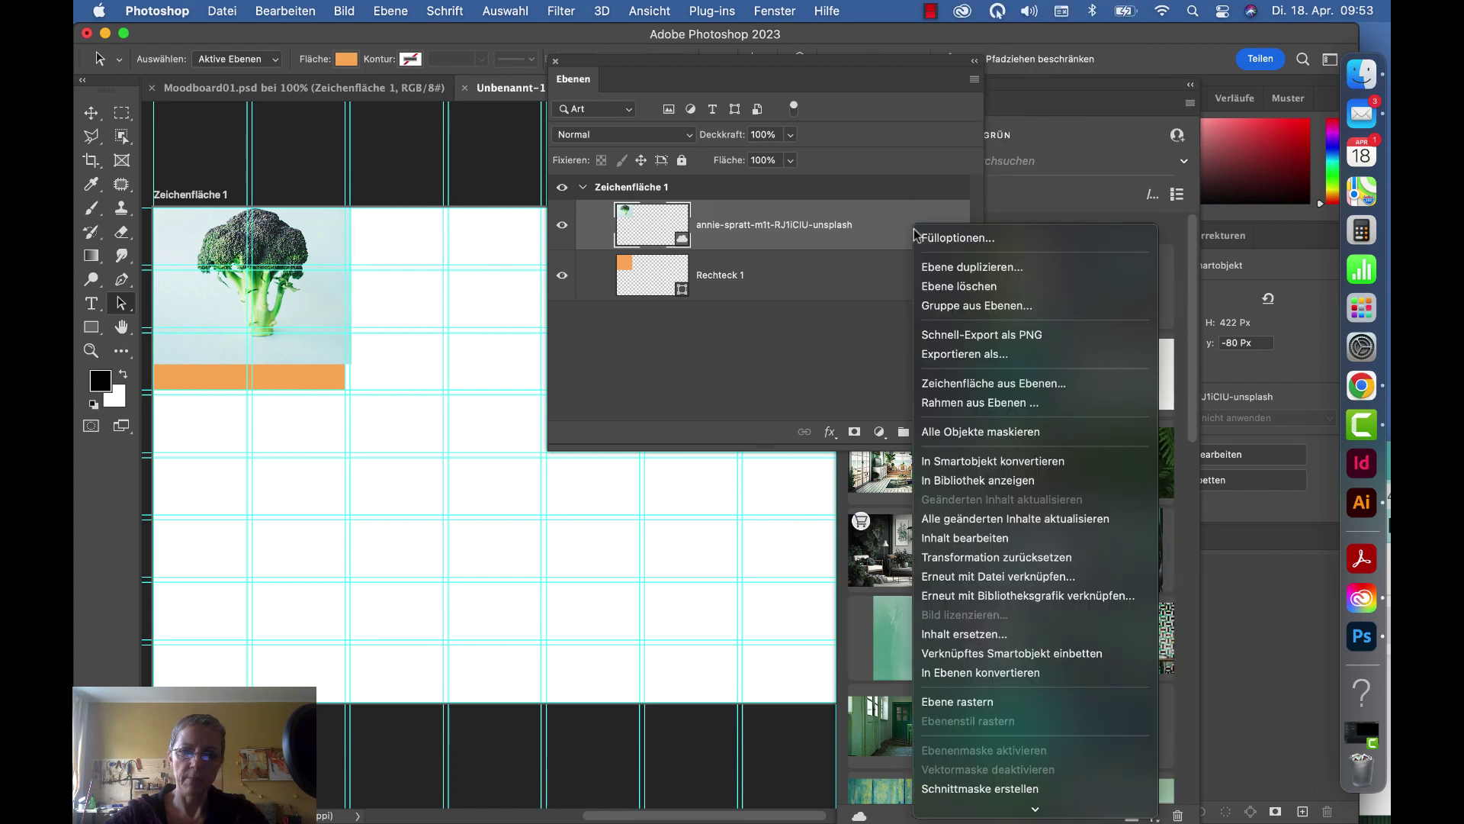
scroll(978, 717, down, 2)
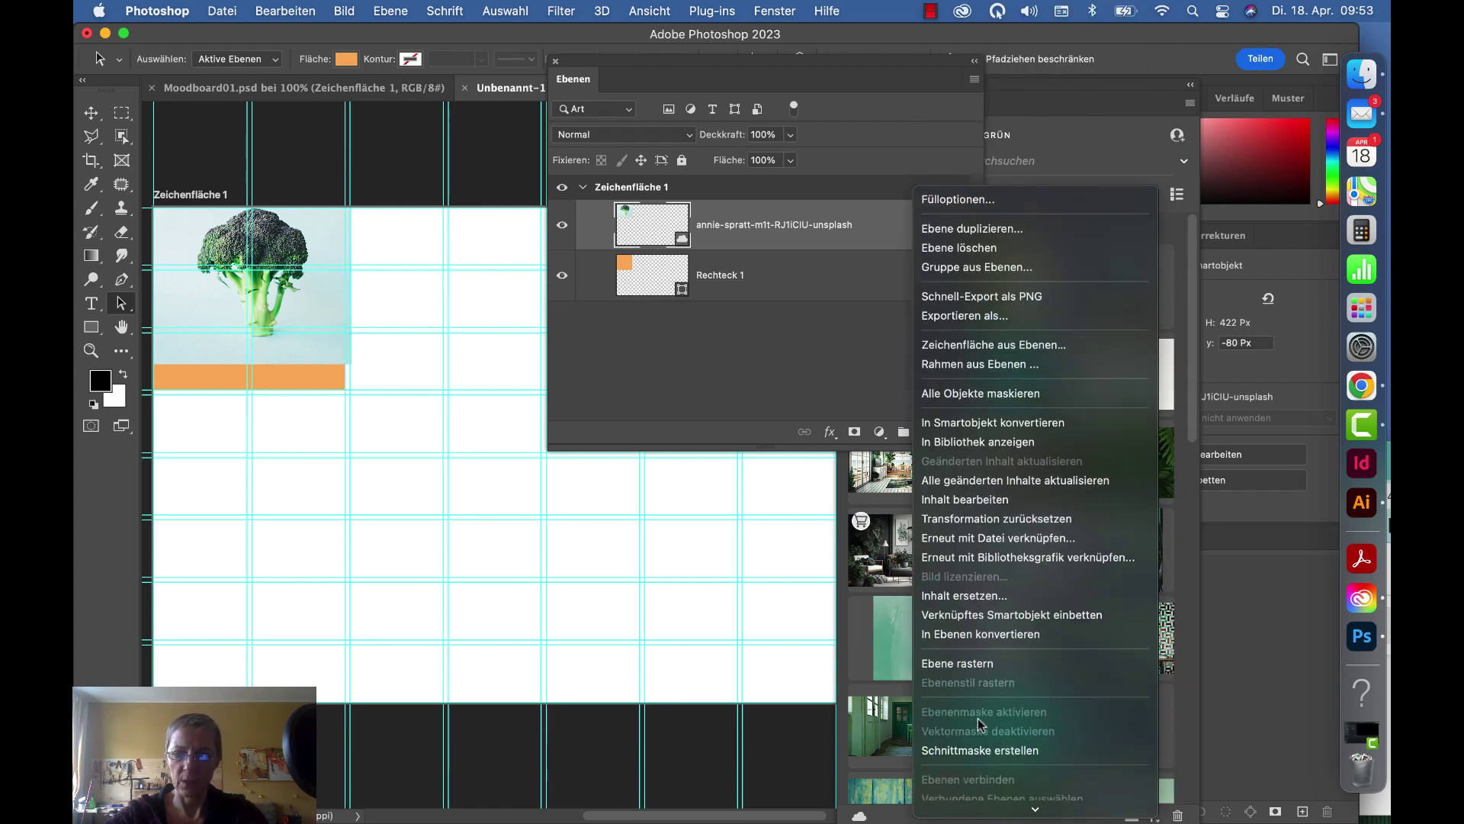
click(977, 752)
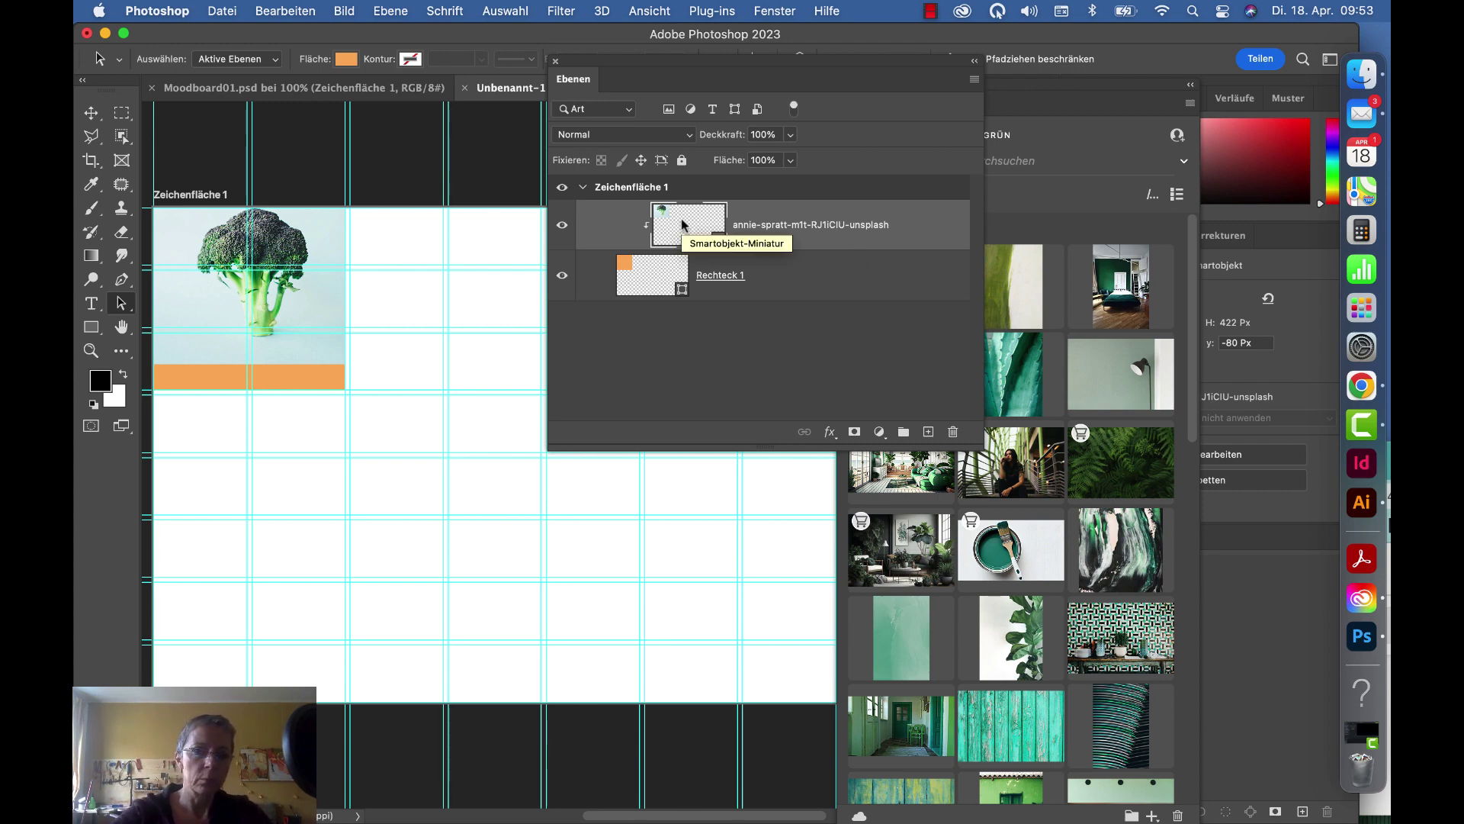
key(super+t)
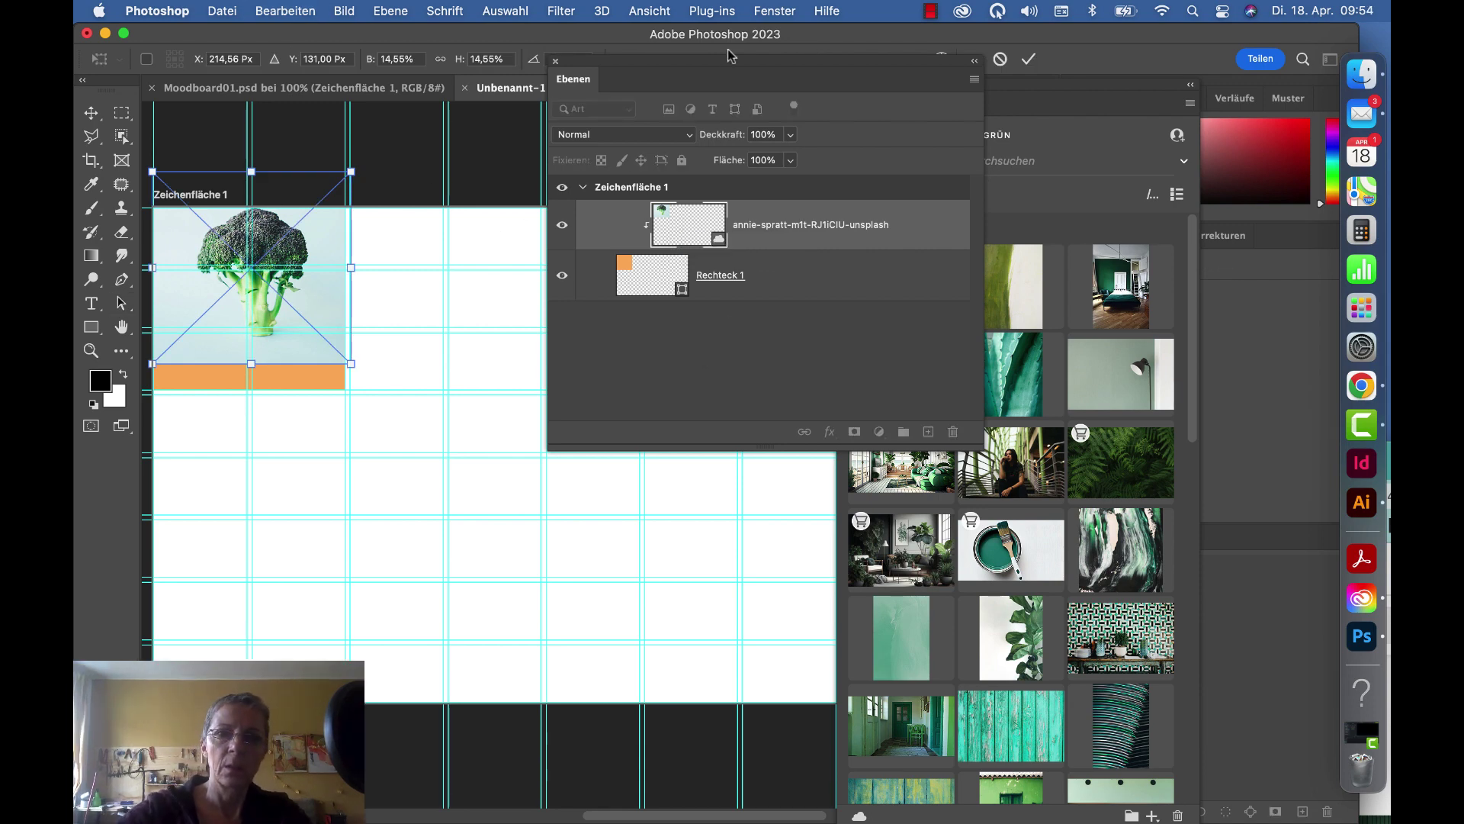
Step: Move the broccoli photo down to fill the top-left grid cell, then enlarge the Layers panel
click(1029, 59)
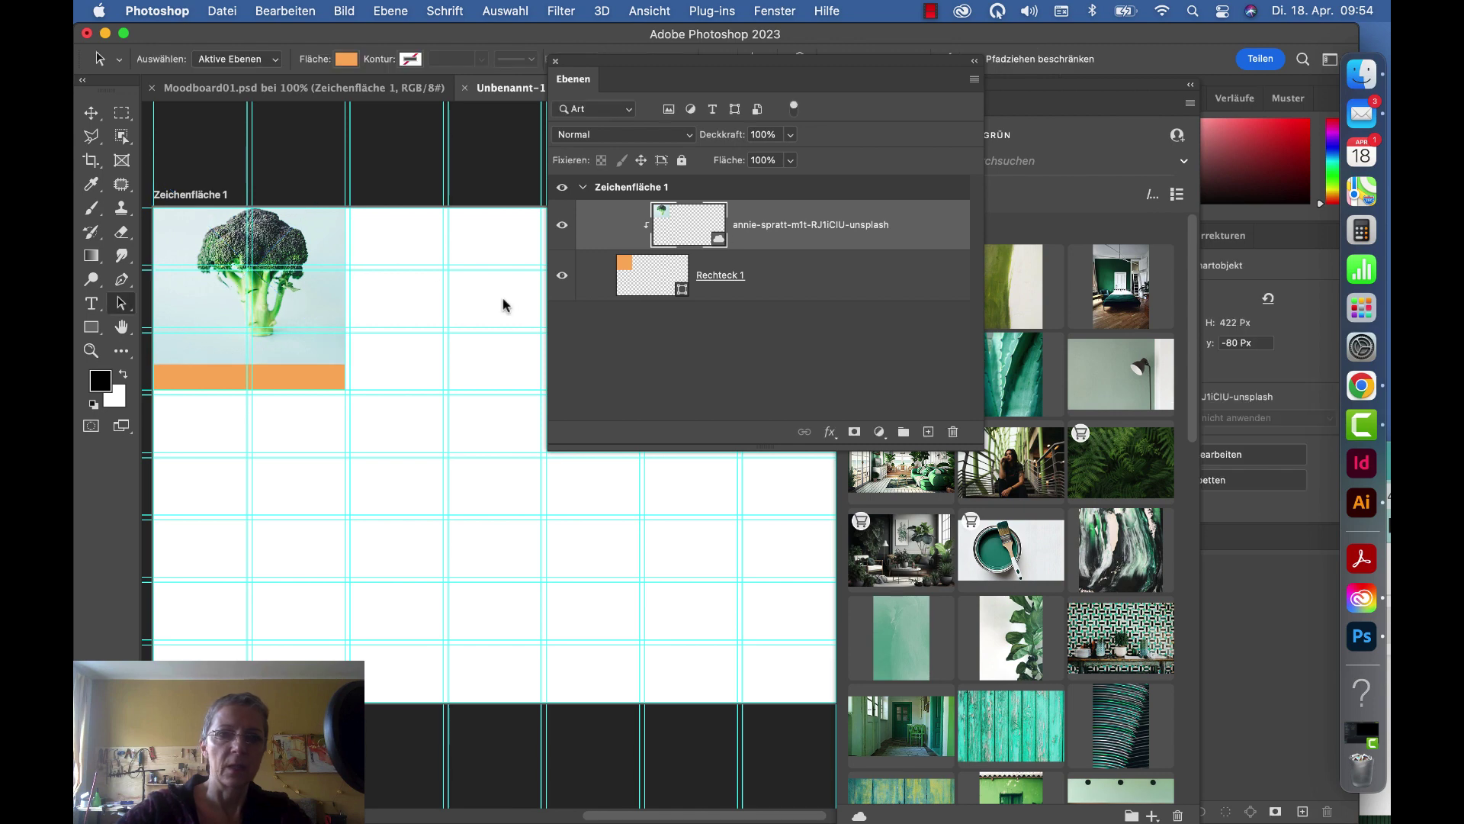
click(285, 12)
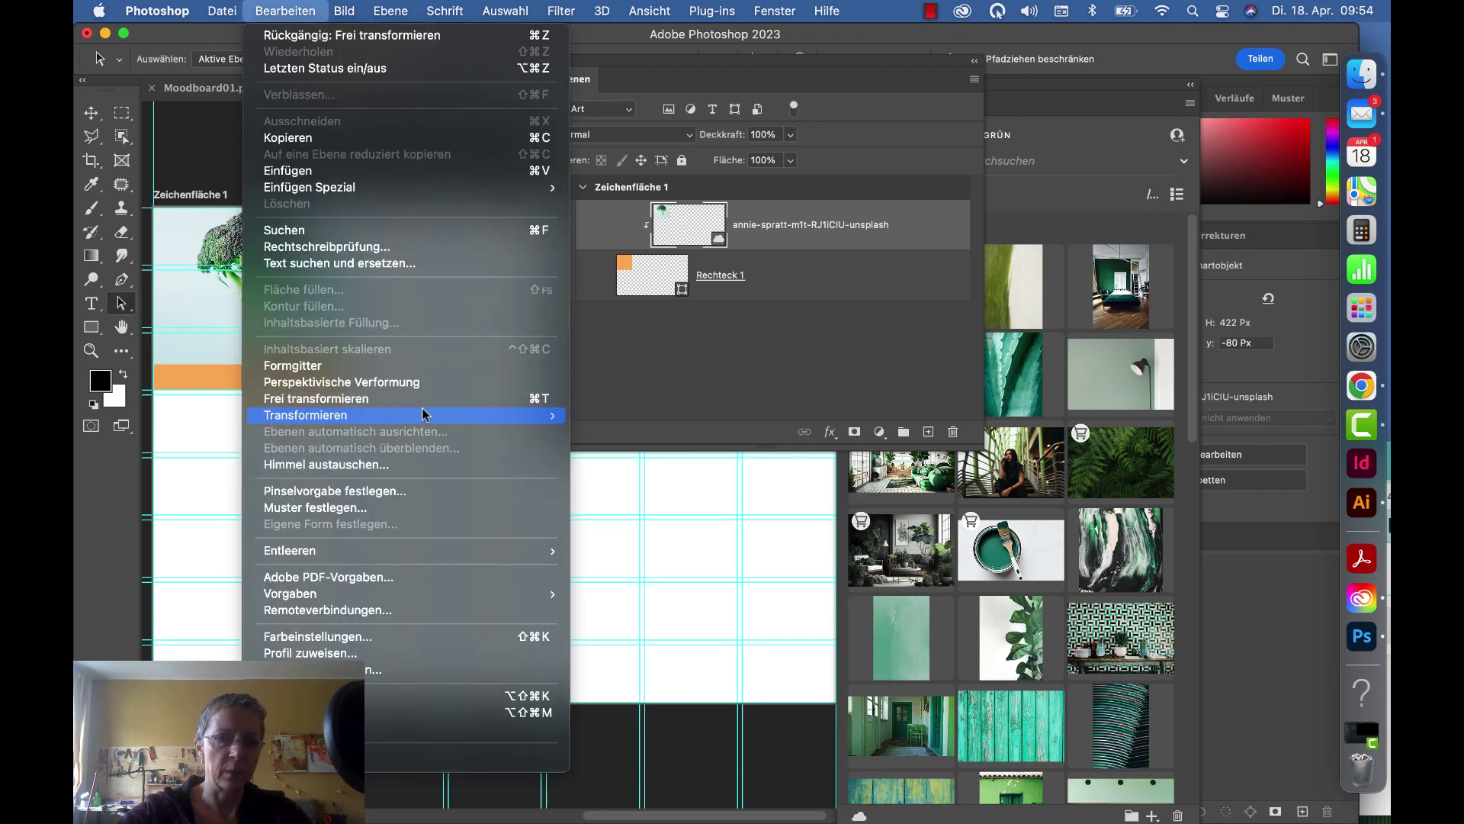
click(546, 402)
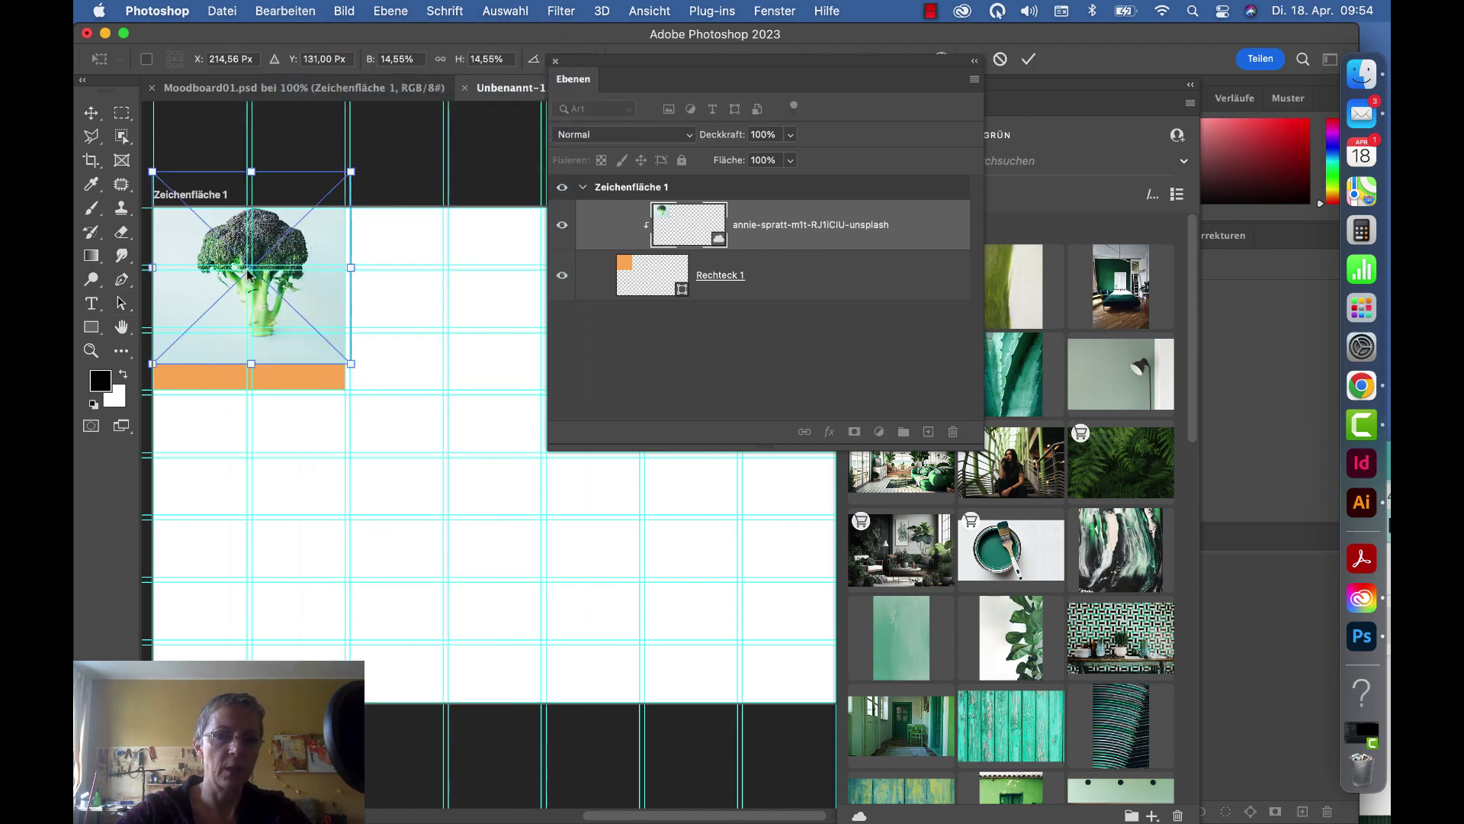
drag(283, 242, 277, 266)
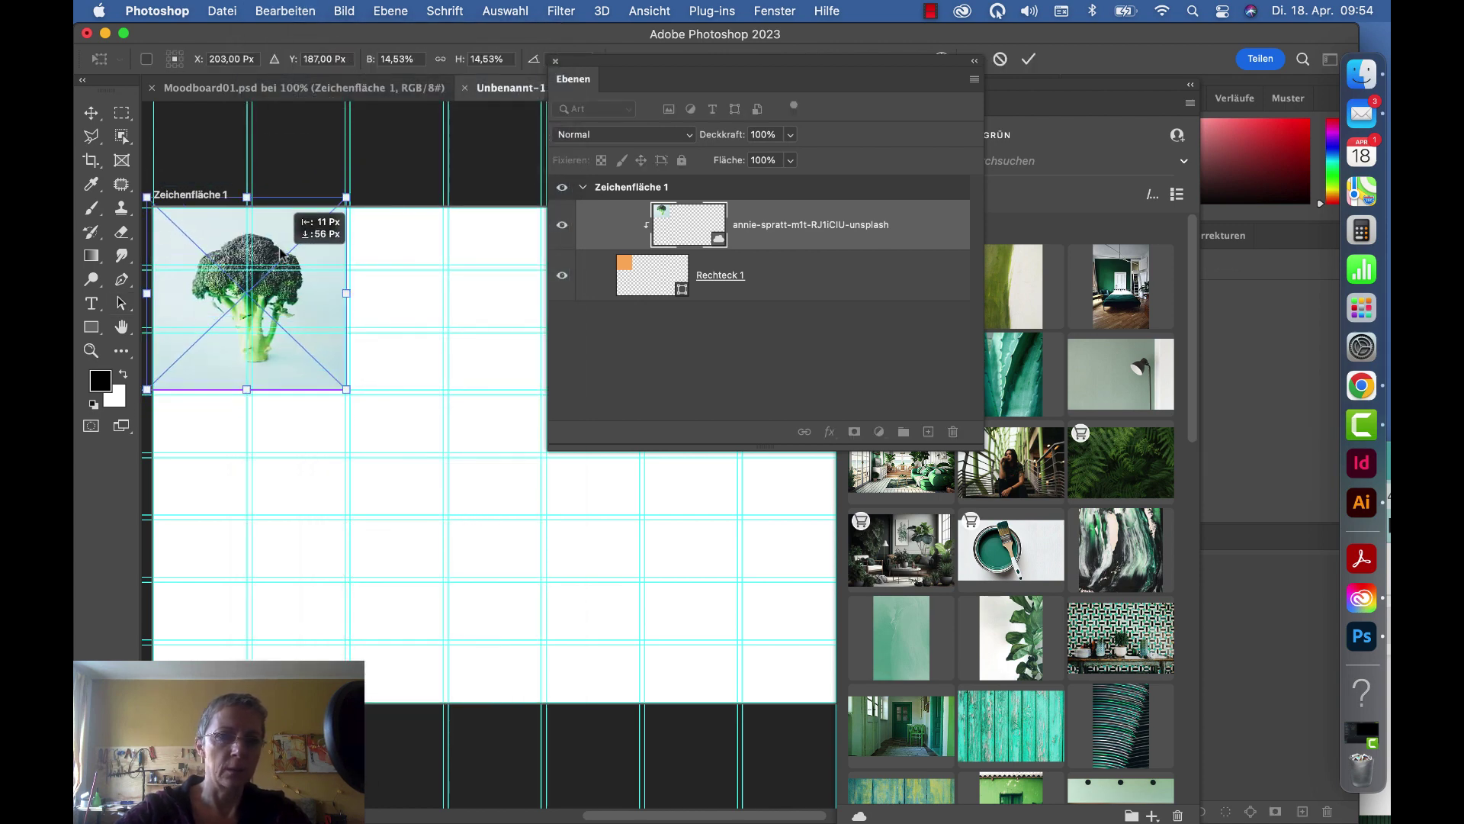
drag(277, 266, 304, 312)
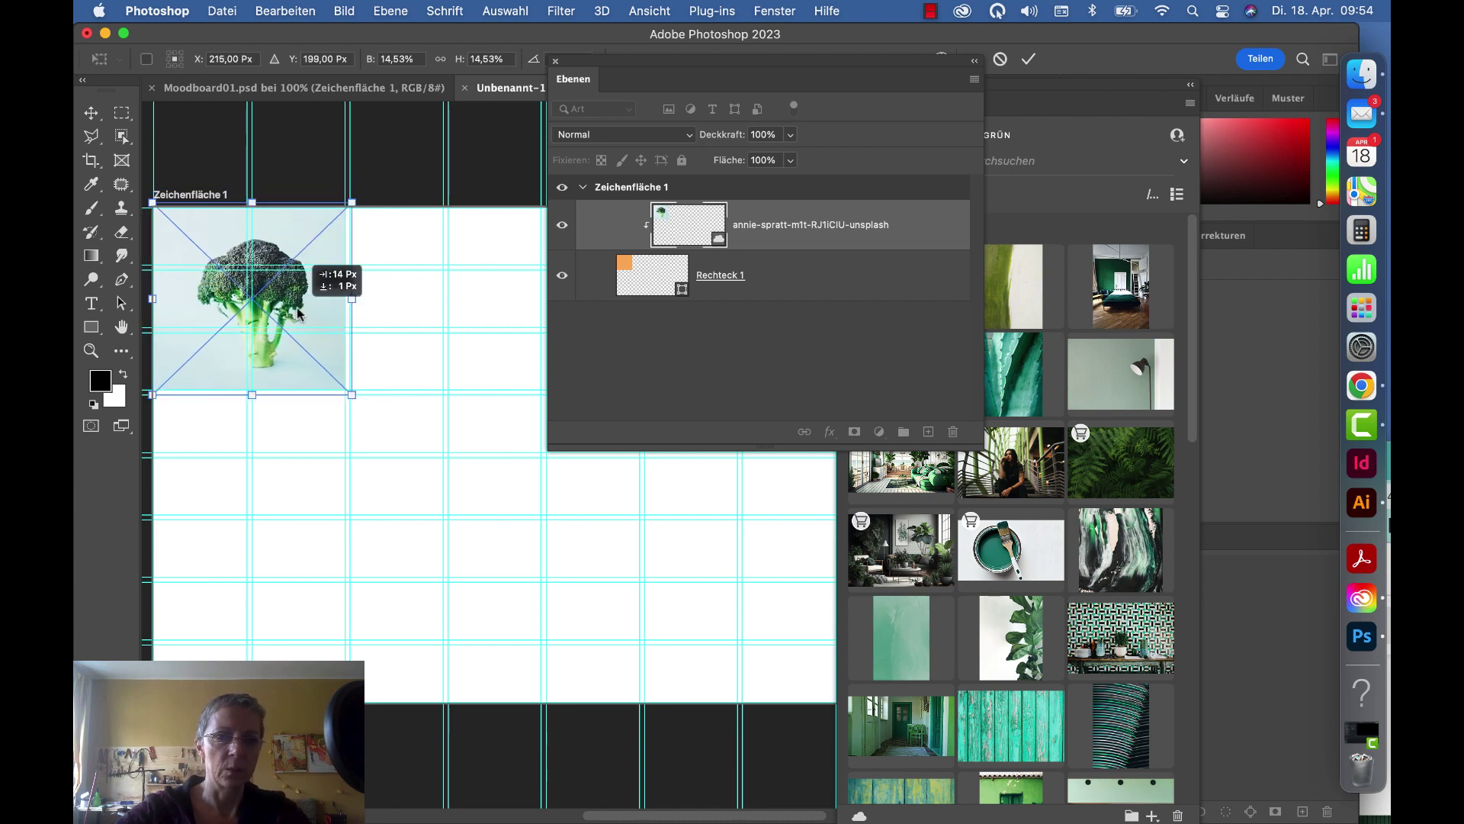
click(1029, 62)
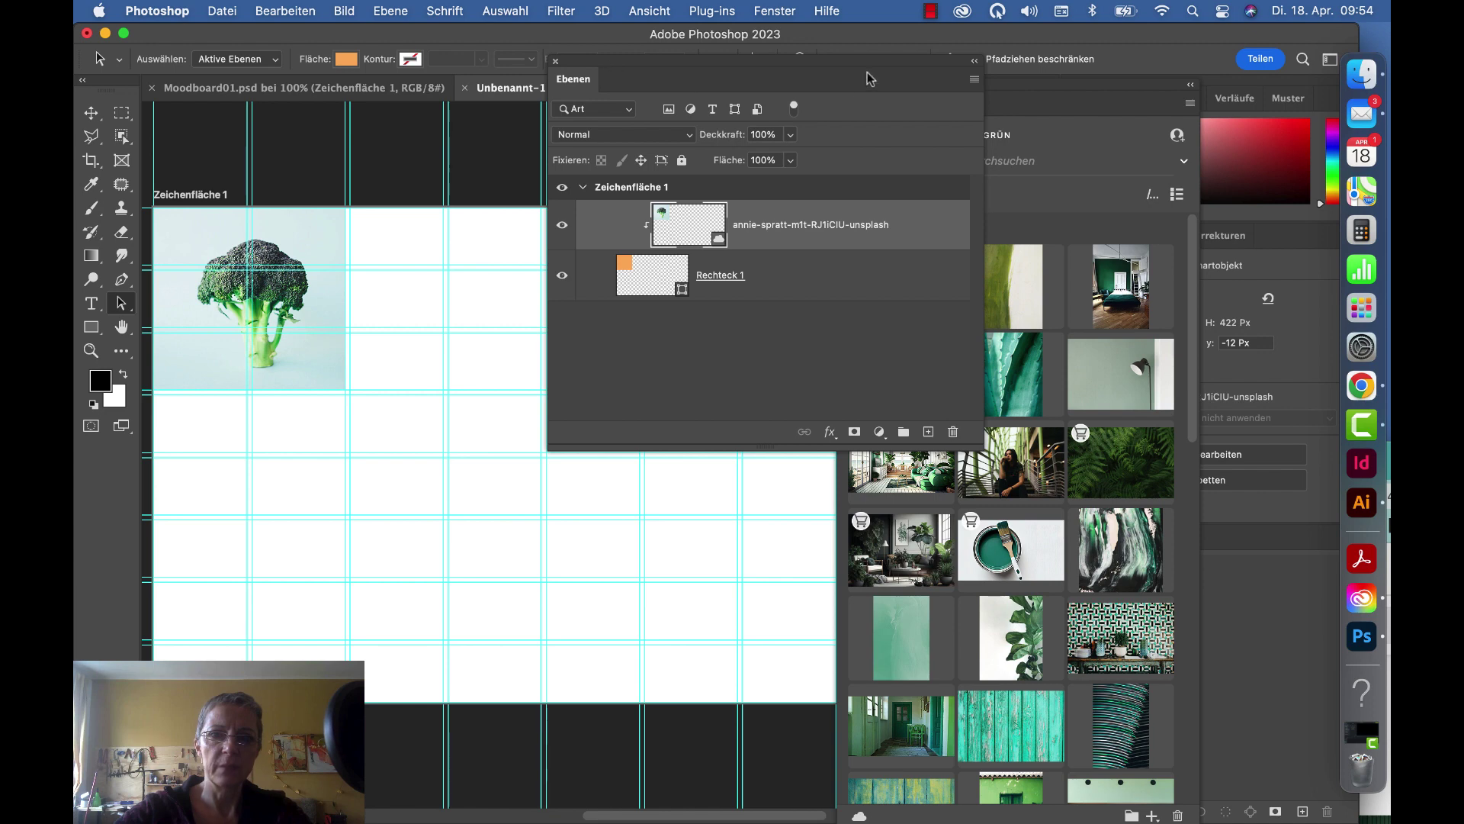
drag(754, 73, 1148, 62)
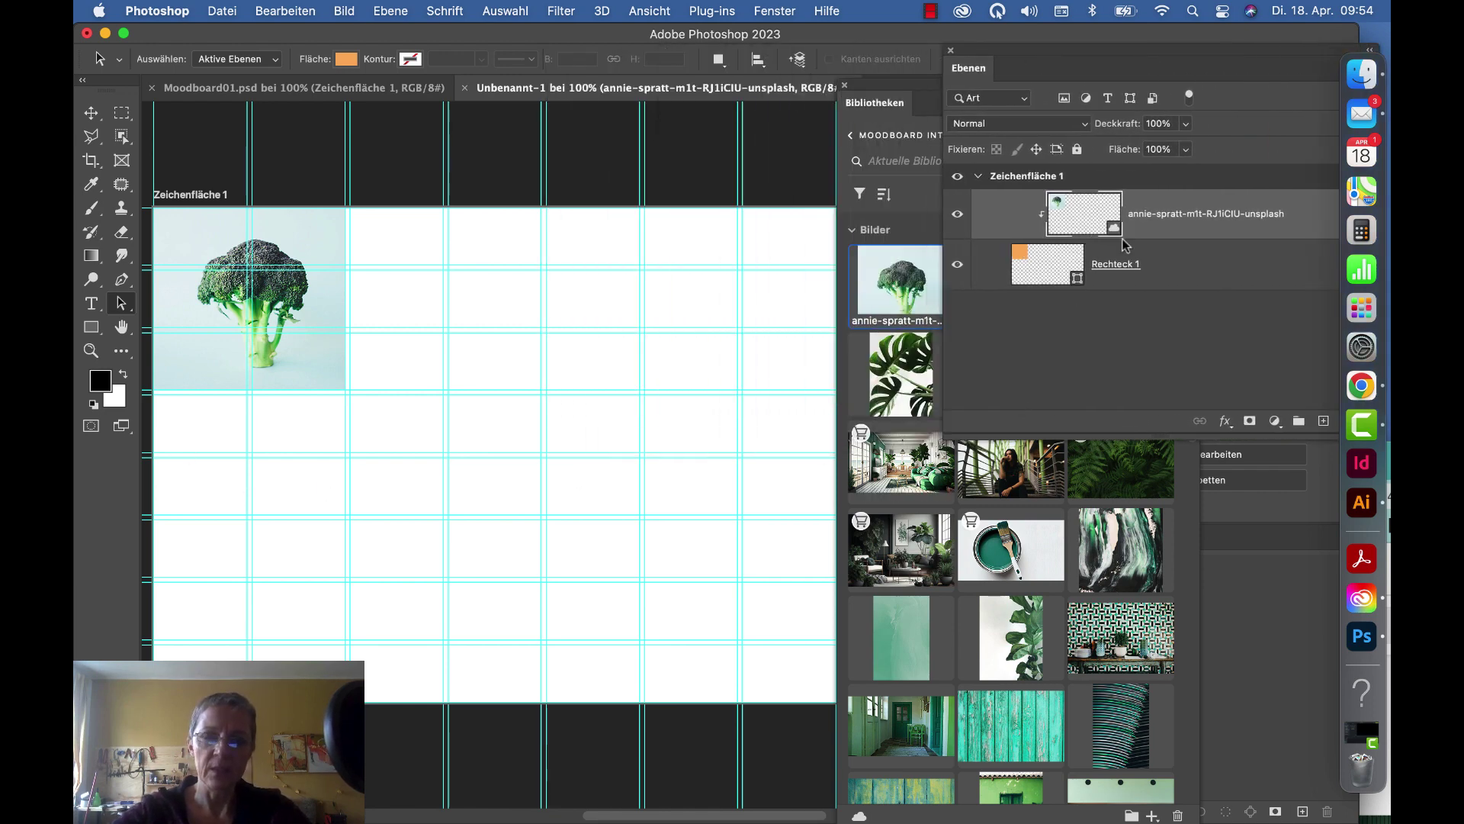
drag(1098, 432, 1113, 812)
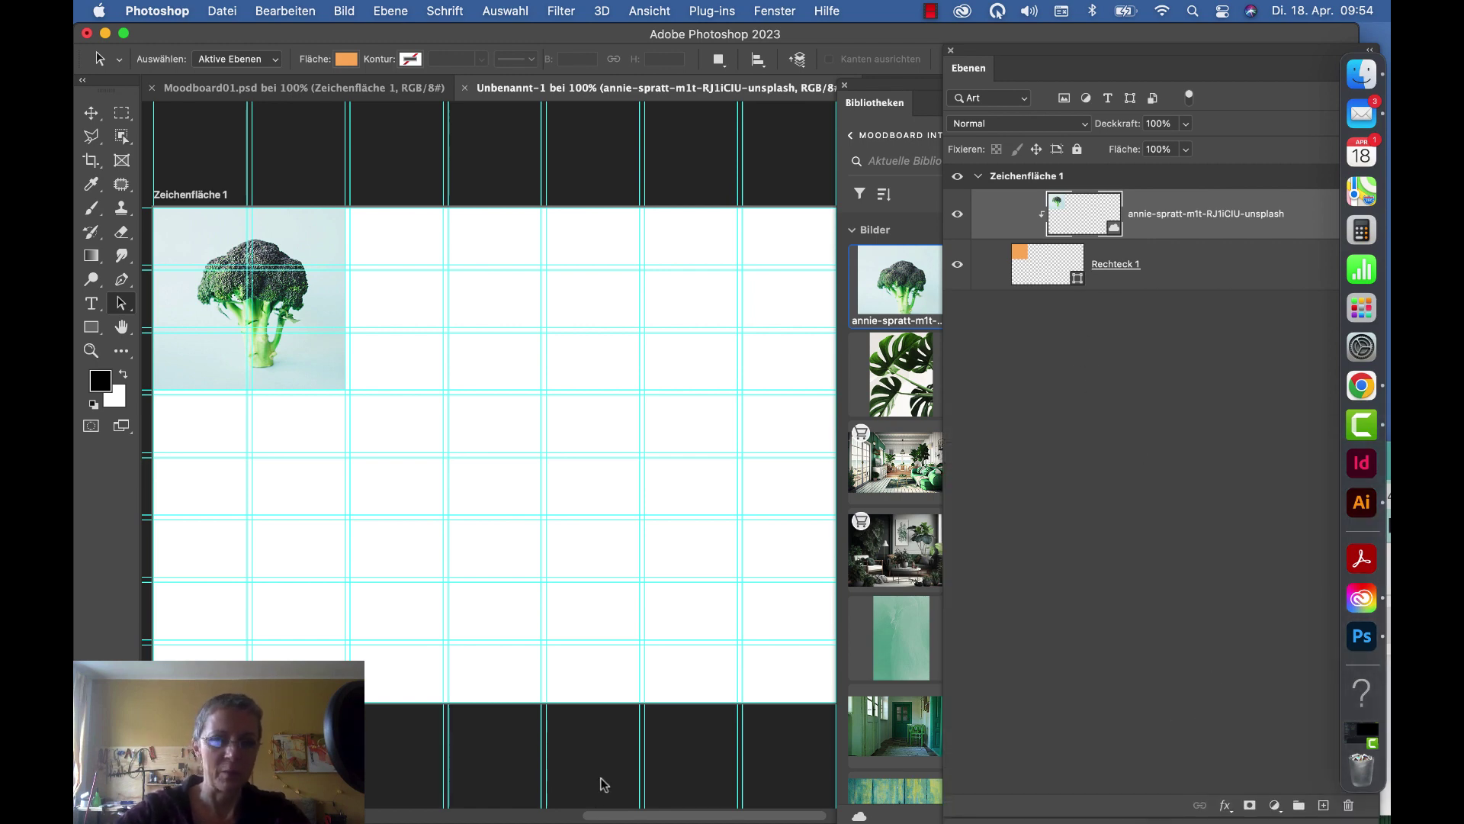
Step: Draw a 419 × 262 px orange rectangle over the two cells right of the broccoli
click(1246, 279)
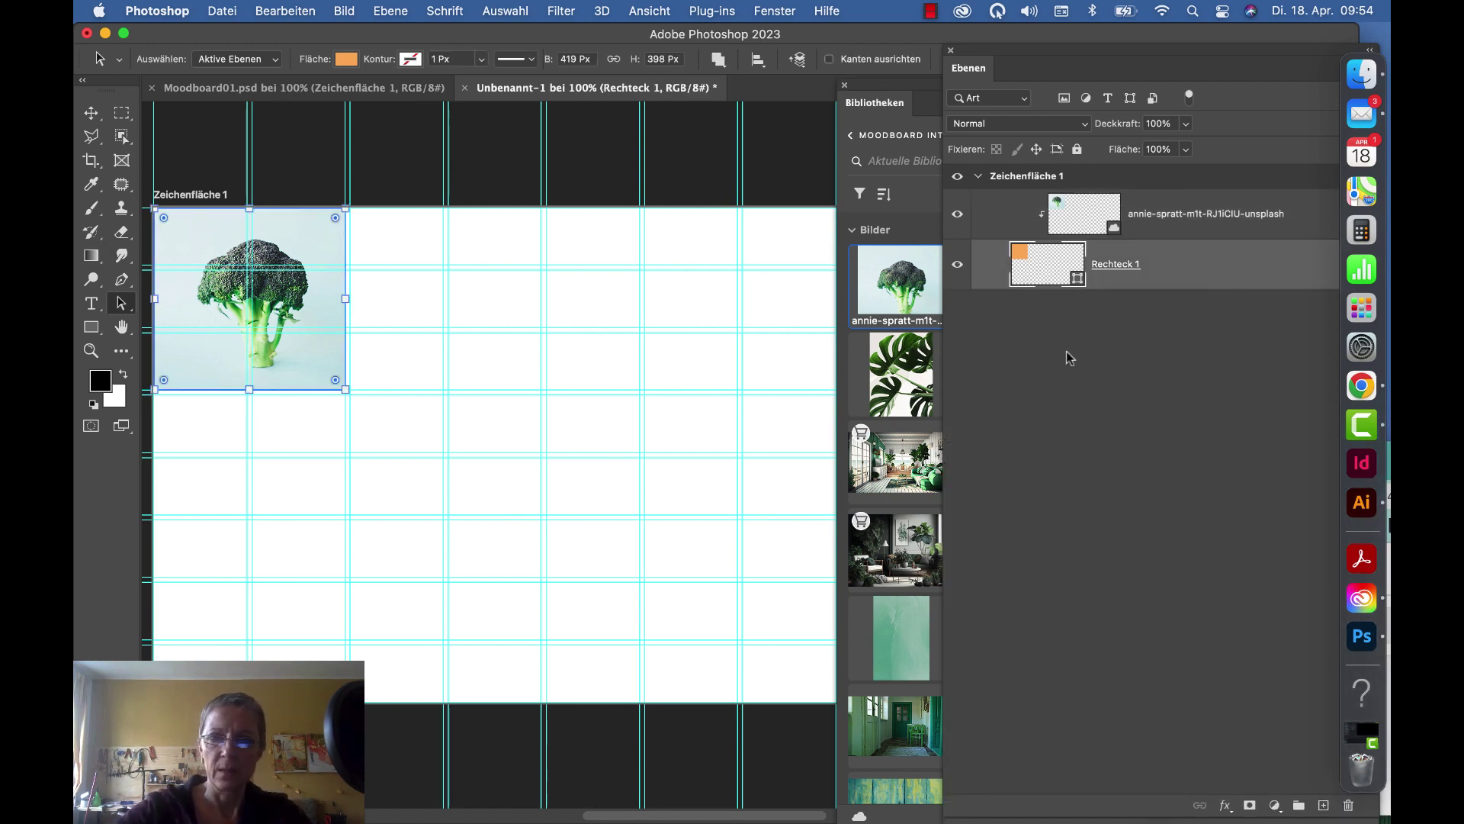
click(92, 327)
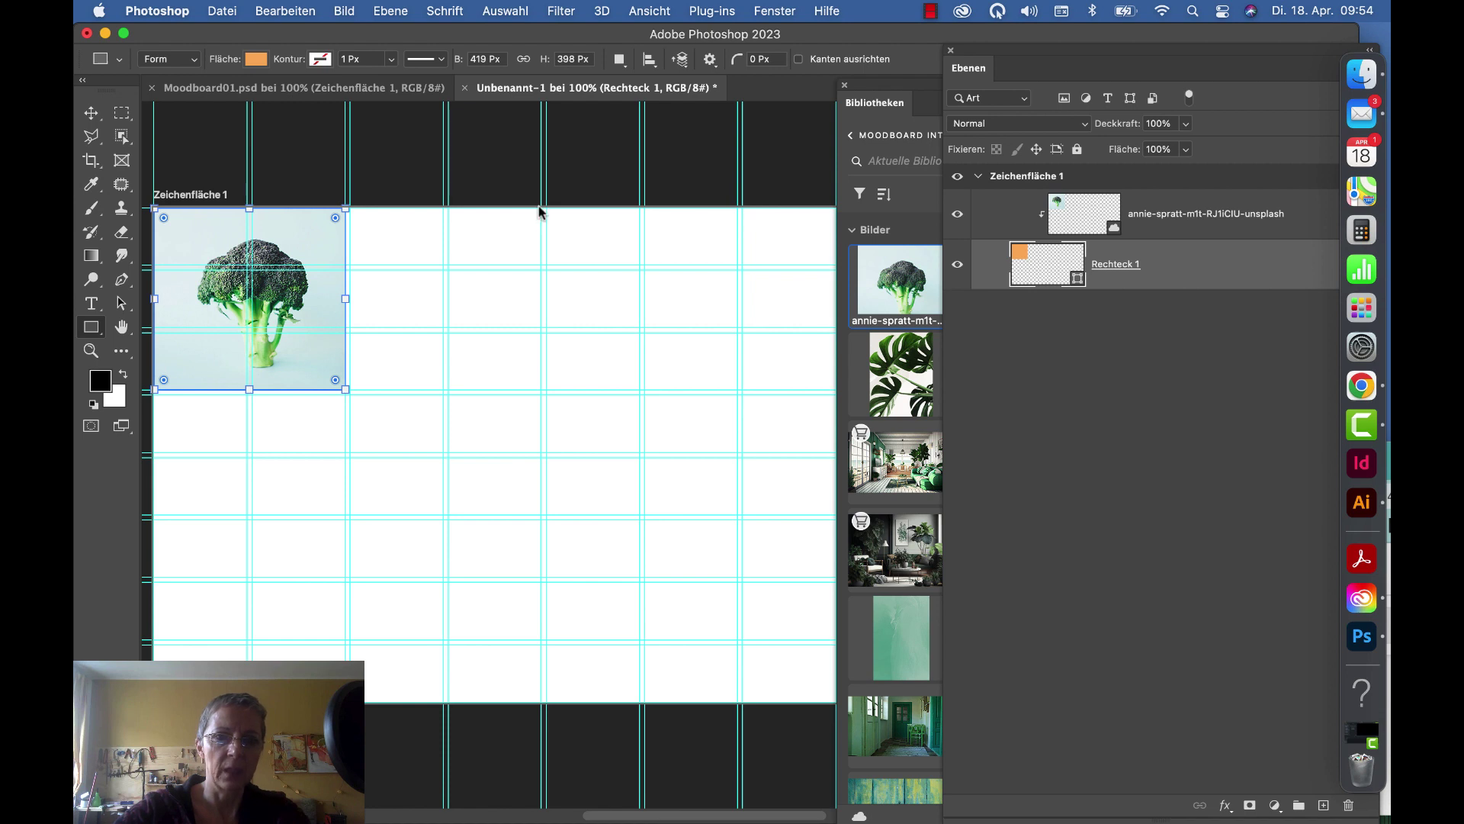
mouse_move(453, 332)
mouse_down()
mouse_move(354, 317)
mouse_move(354, 330)
mouse_up()
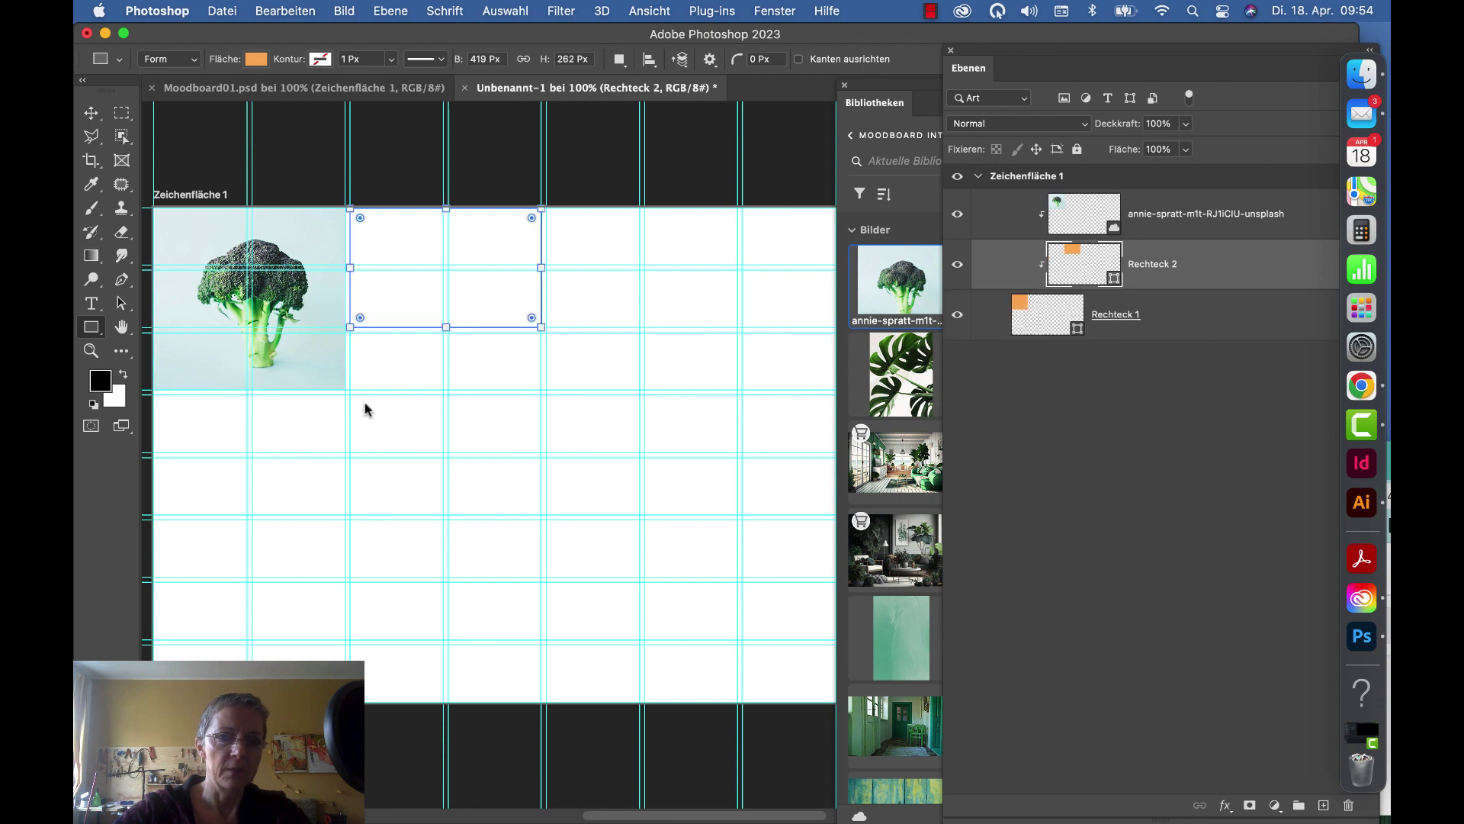
click(441, 393)
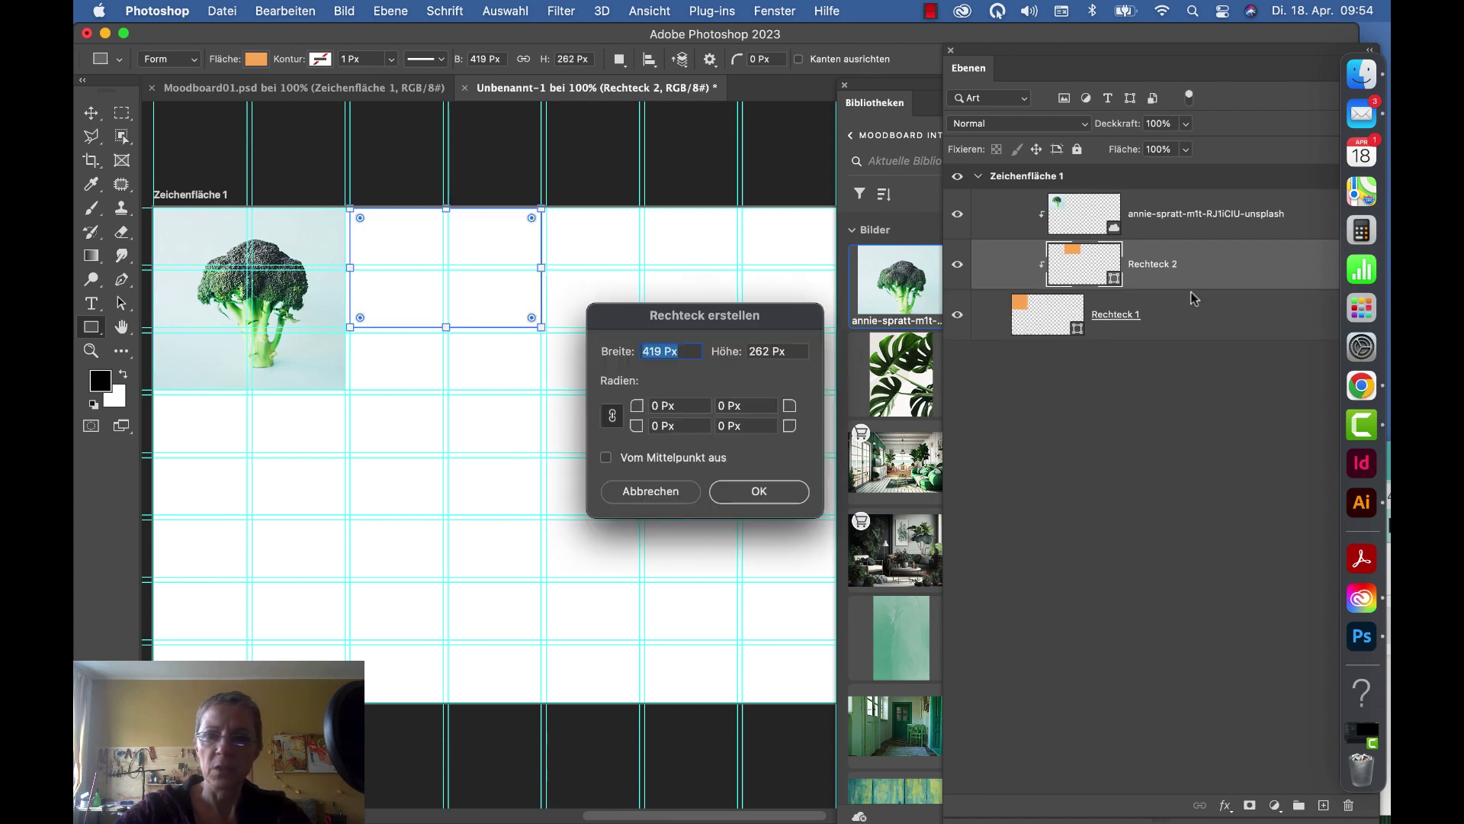
click(750, 492)
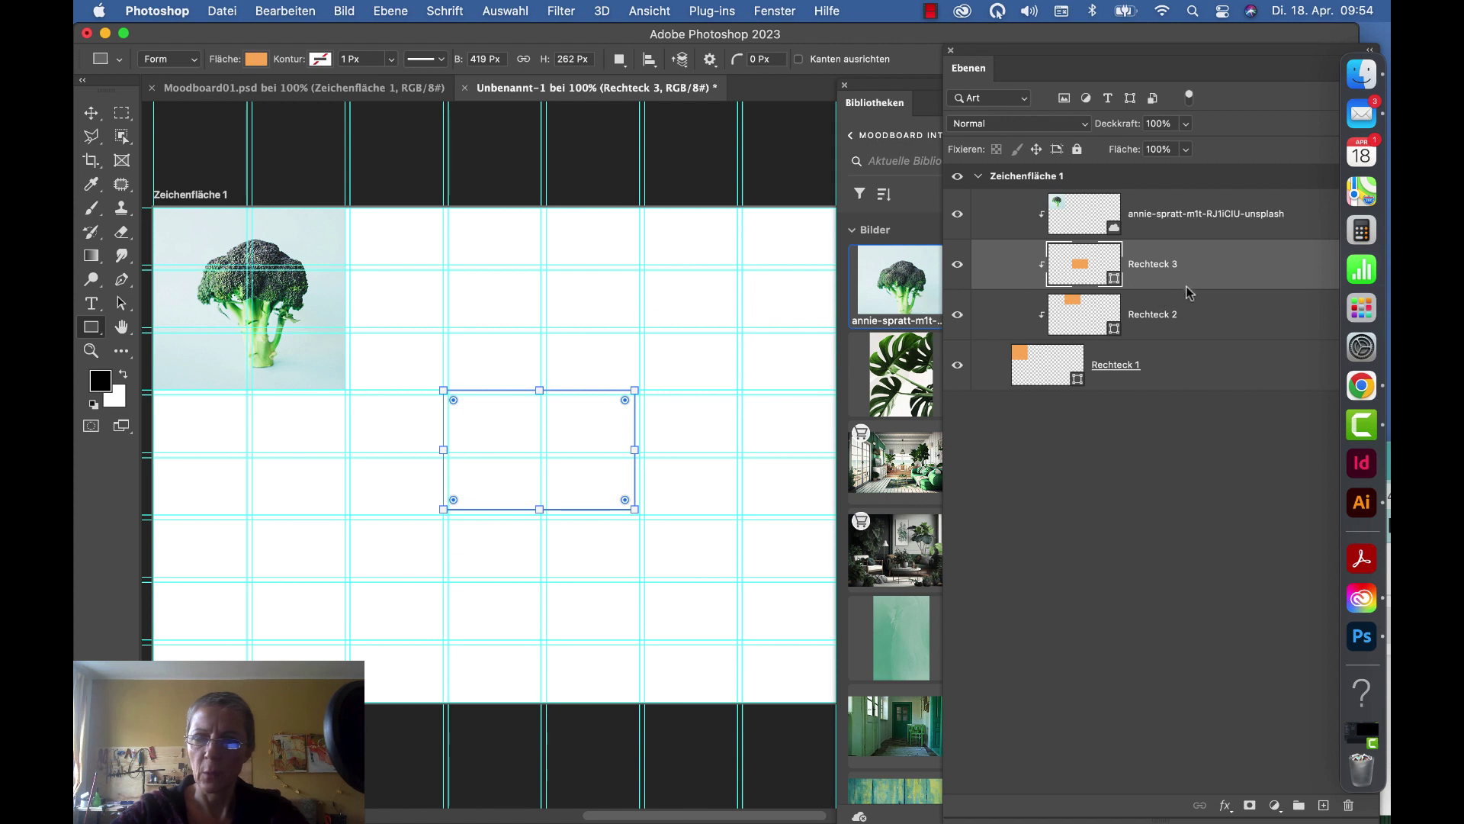
Step: Move Rechteck 2 above the photo layer and release its clipping so it shows orange
drag(1210, 267, 1219, 200)
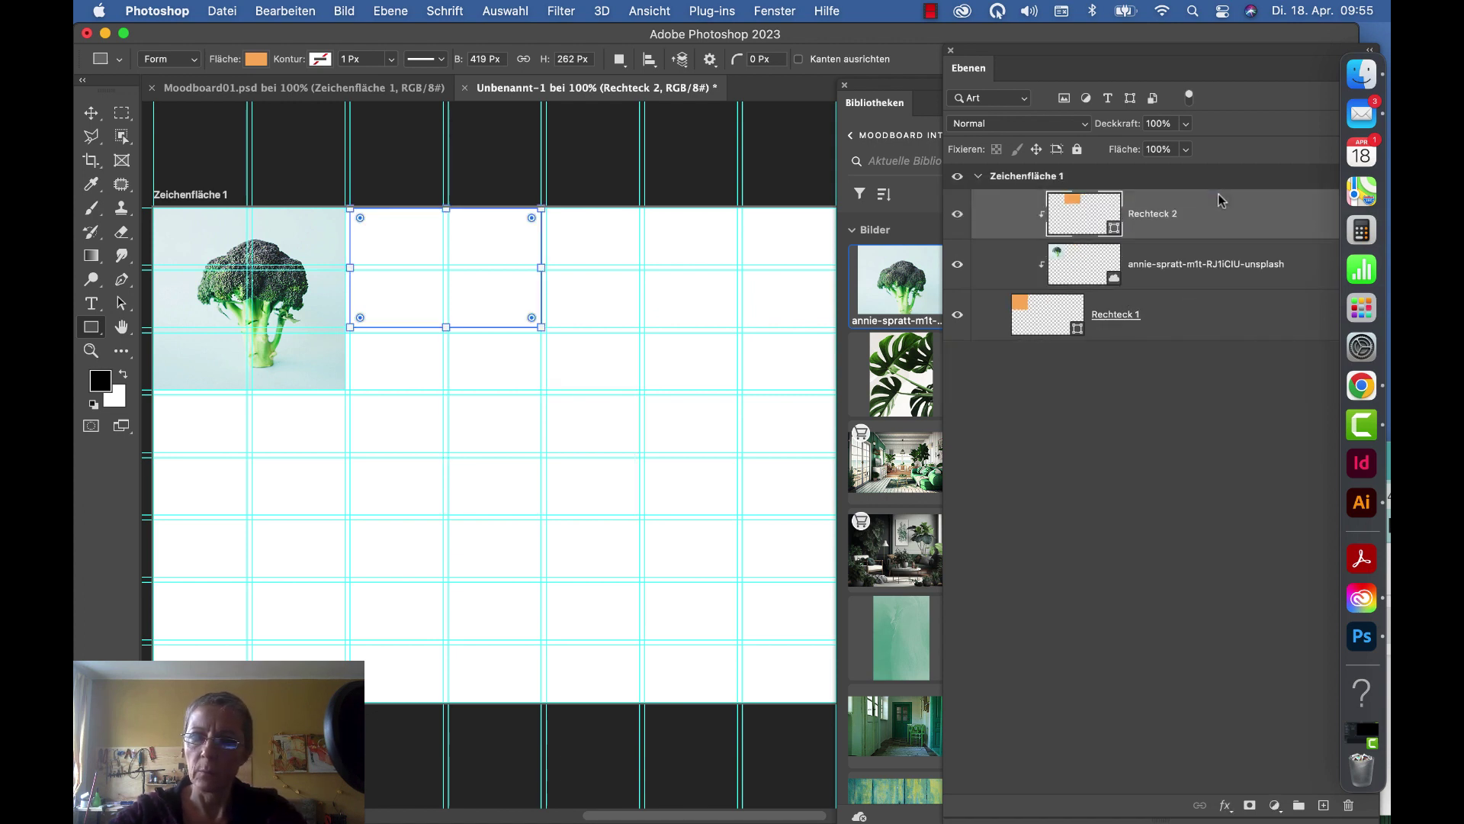
alt+click(1206, 239)
key(alt+bracketleft)
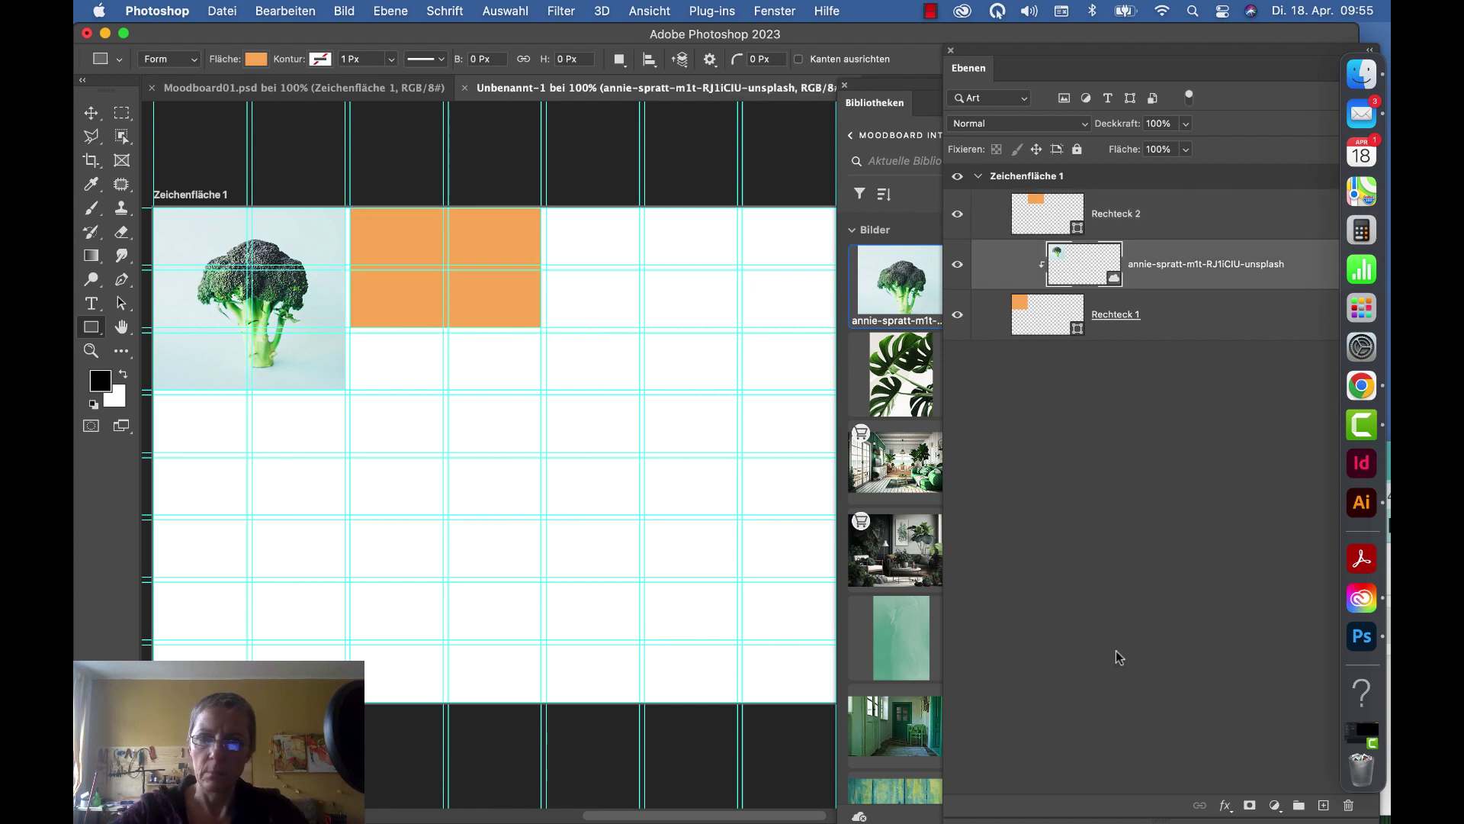
key(alt+bracketright)
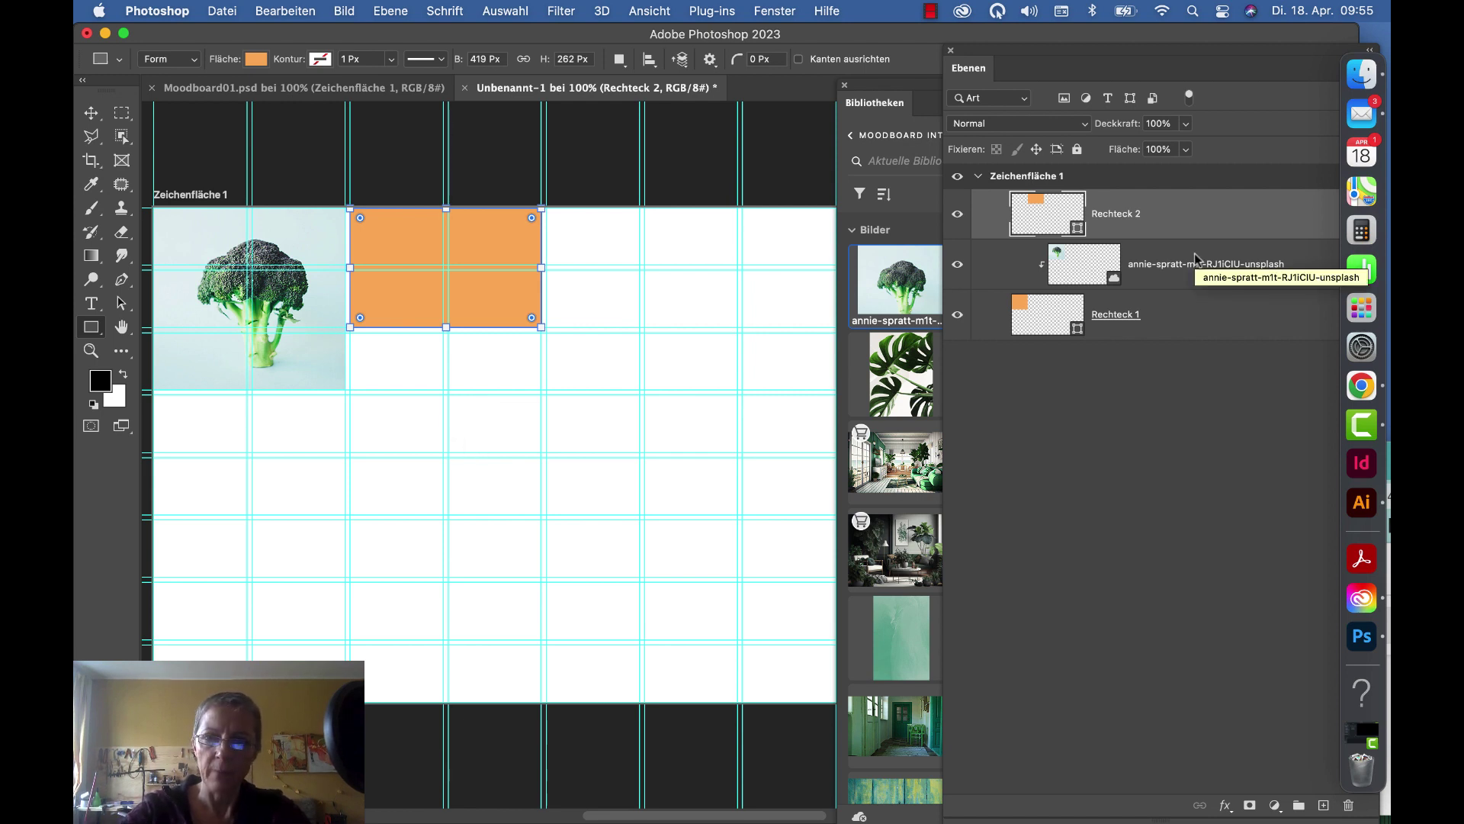
Step: Duplicate Rechteck 2 three times and move one copy down to the lower rows
key(super+j)
key(super+j)
key(super+j)
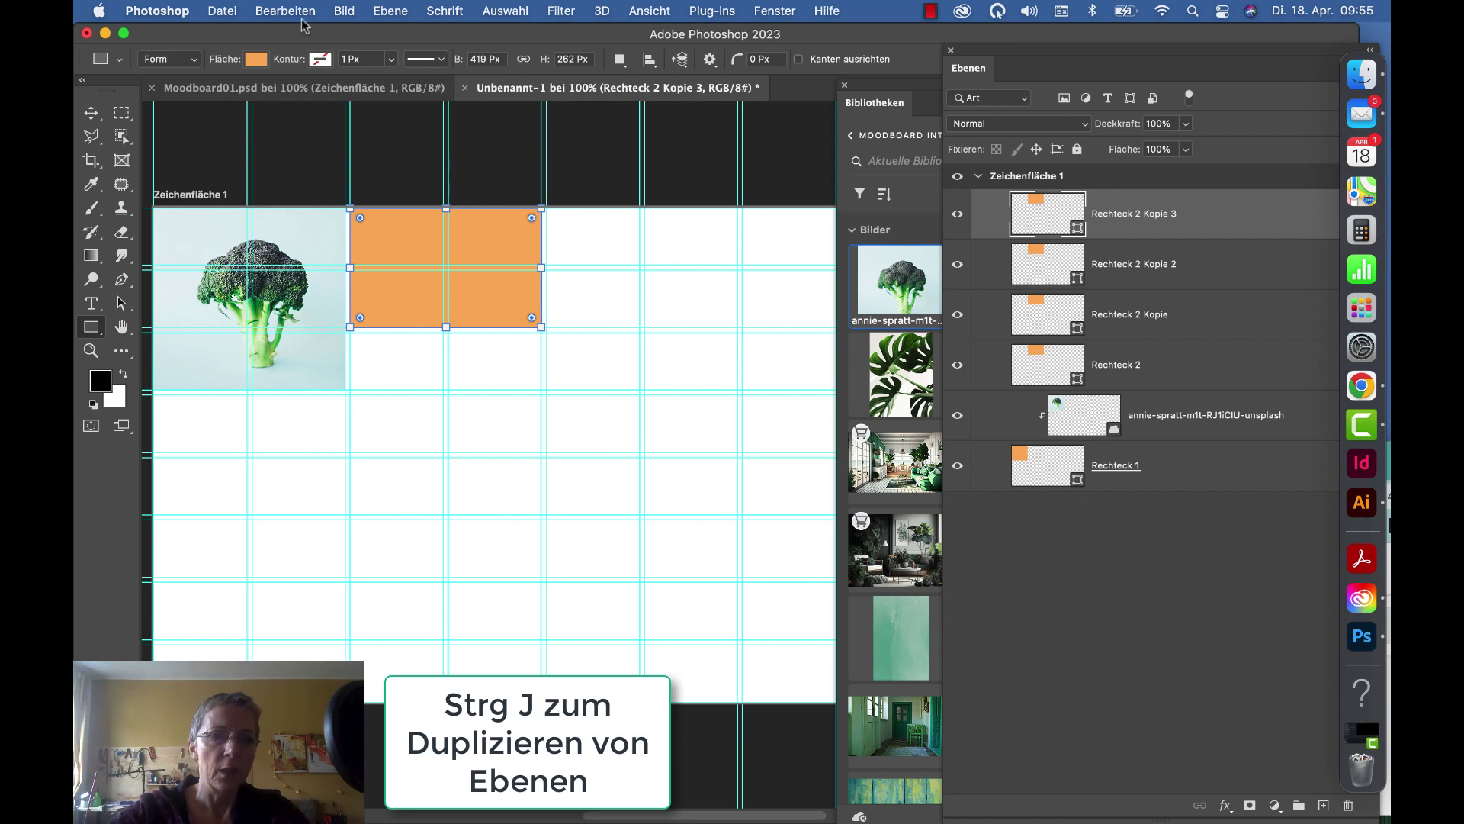
click(91, 113)
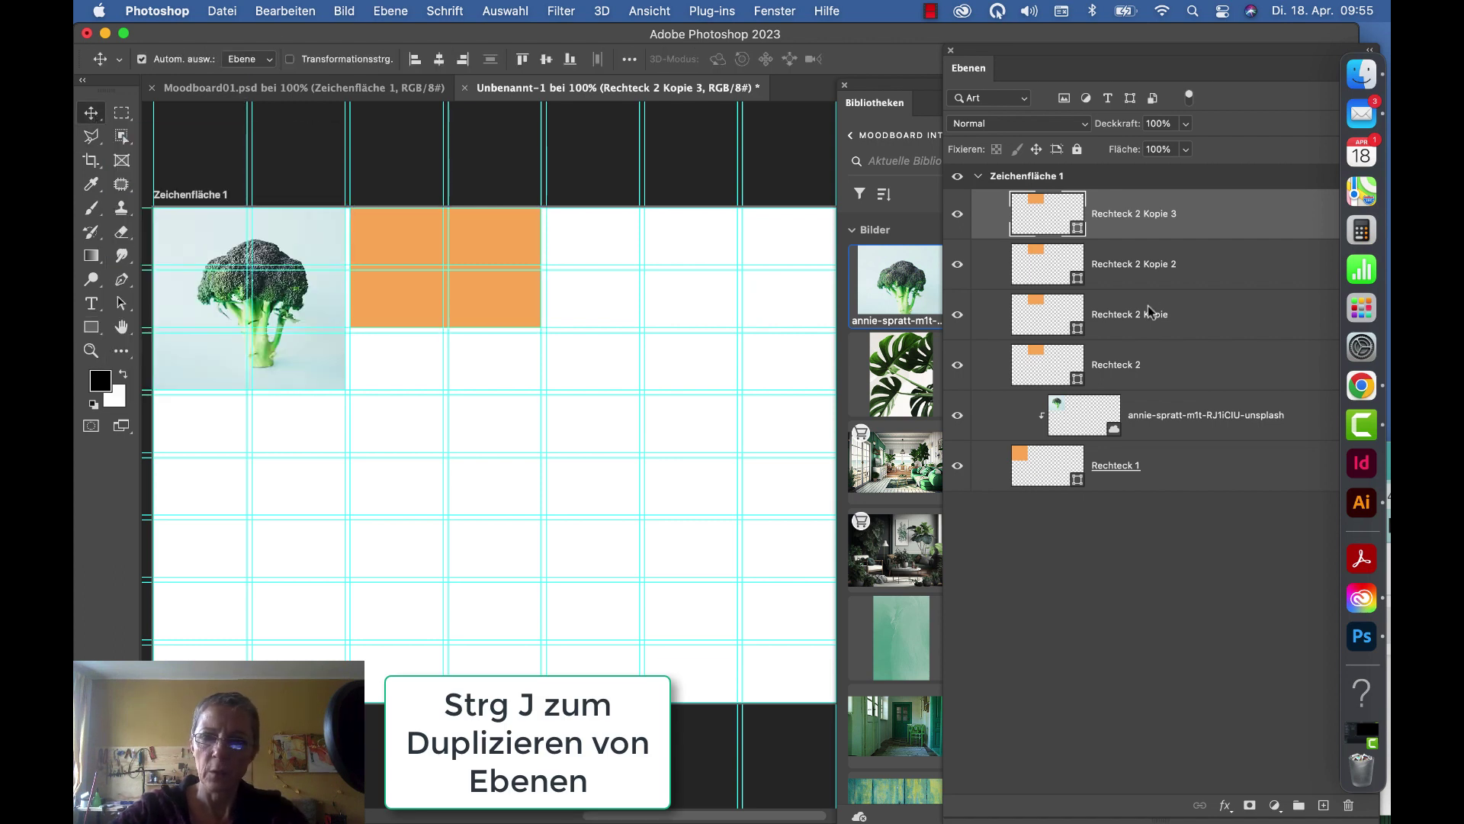
click(1195, 318)
click(1186, 362)
drag(480, 242, 480, 619)
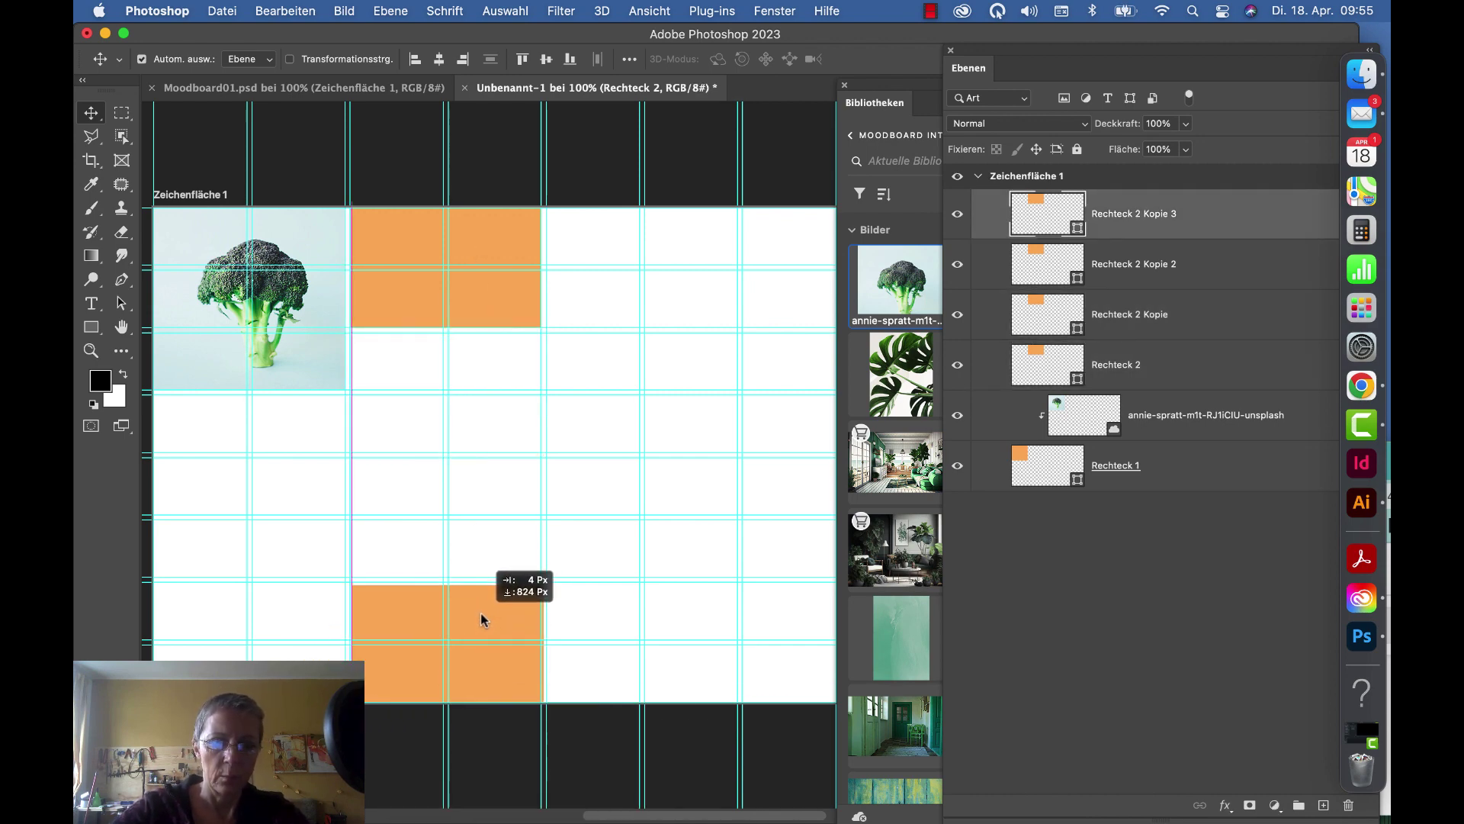
drag(481, 615, 475, 599)
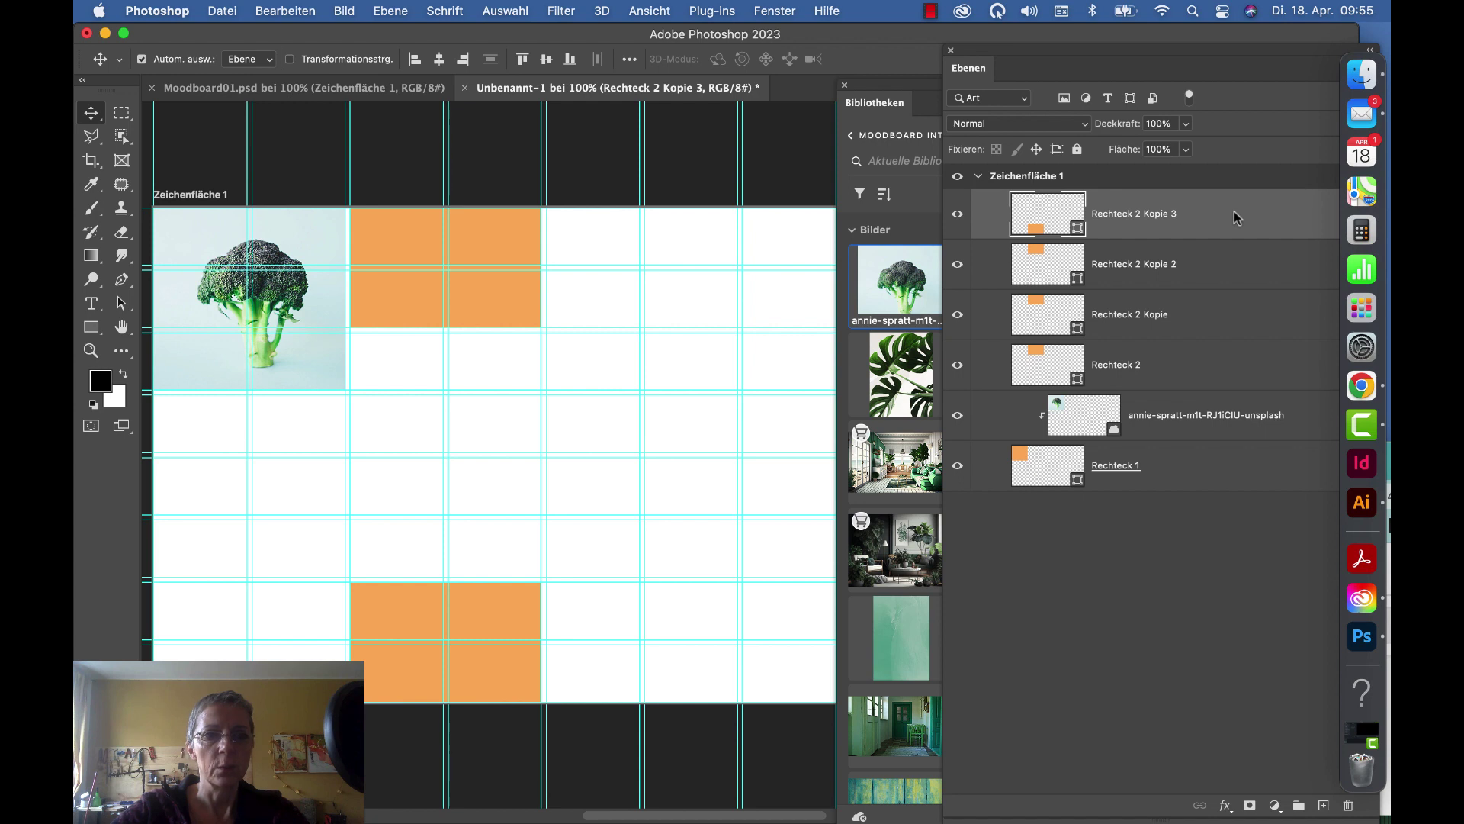
Step: Turn off Auto-Select and reorder Rechteck 2 Kopie 3 below Rechteck 2 in the Layers panel
click(142, 66)
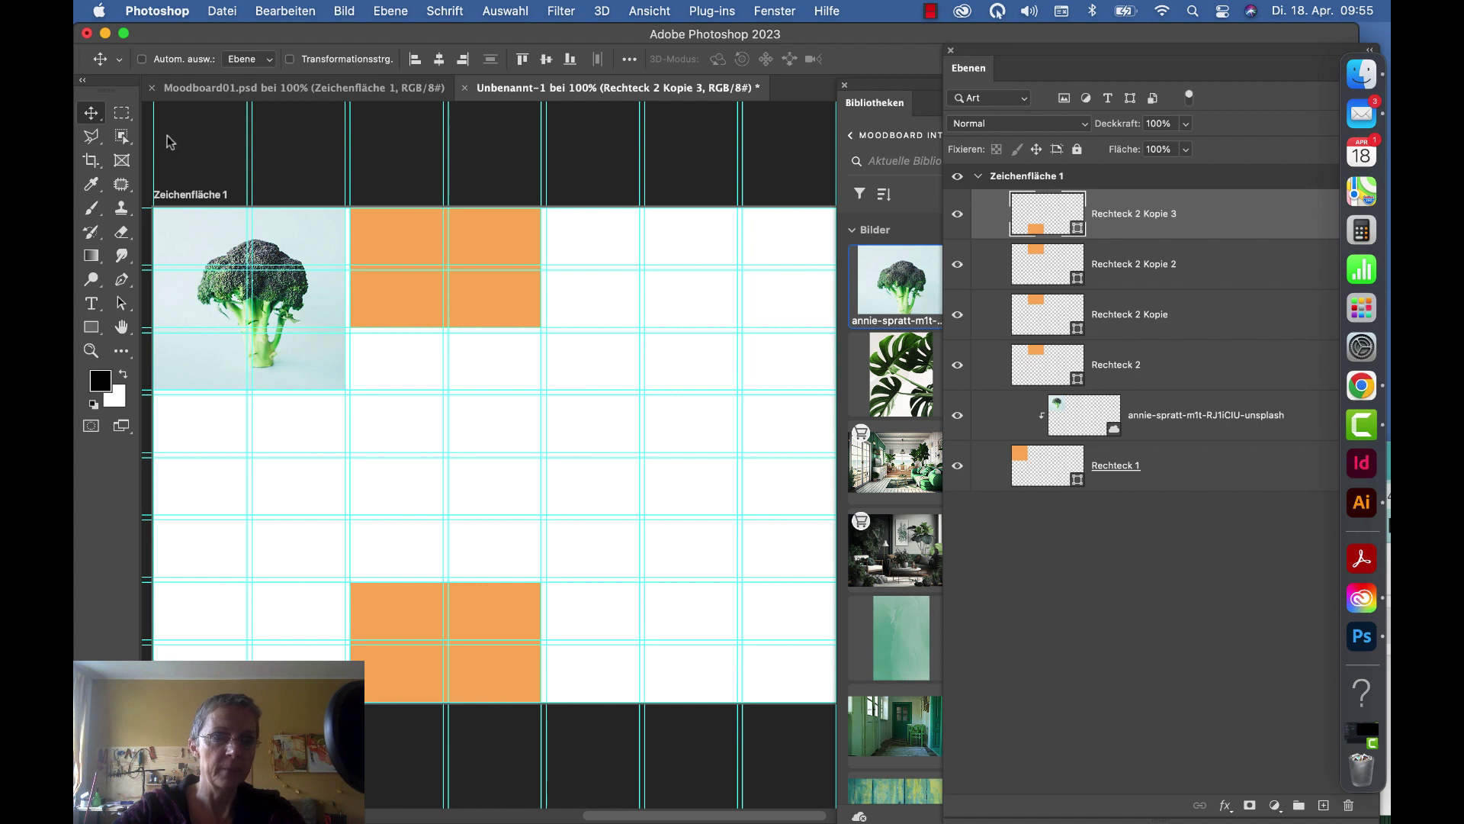
click(141, 58)
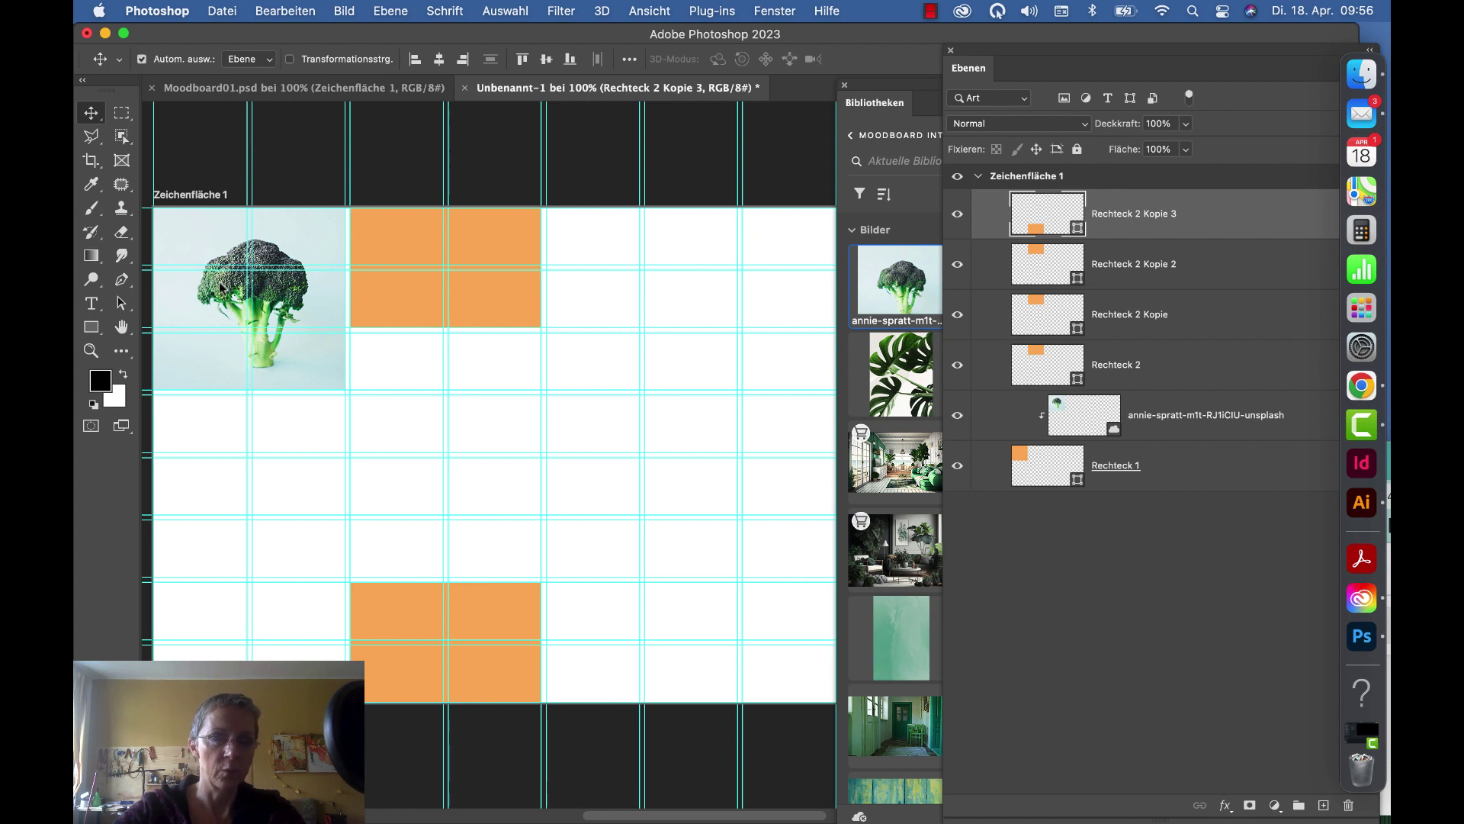
click(220, 287)
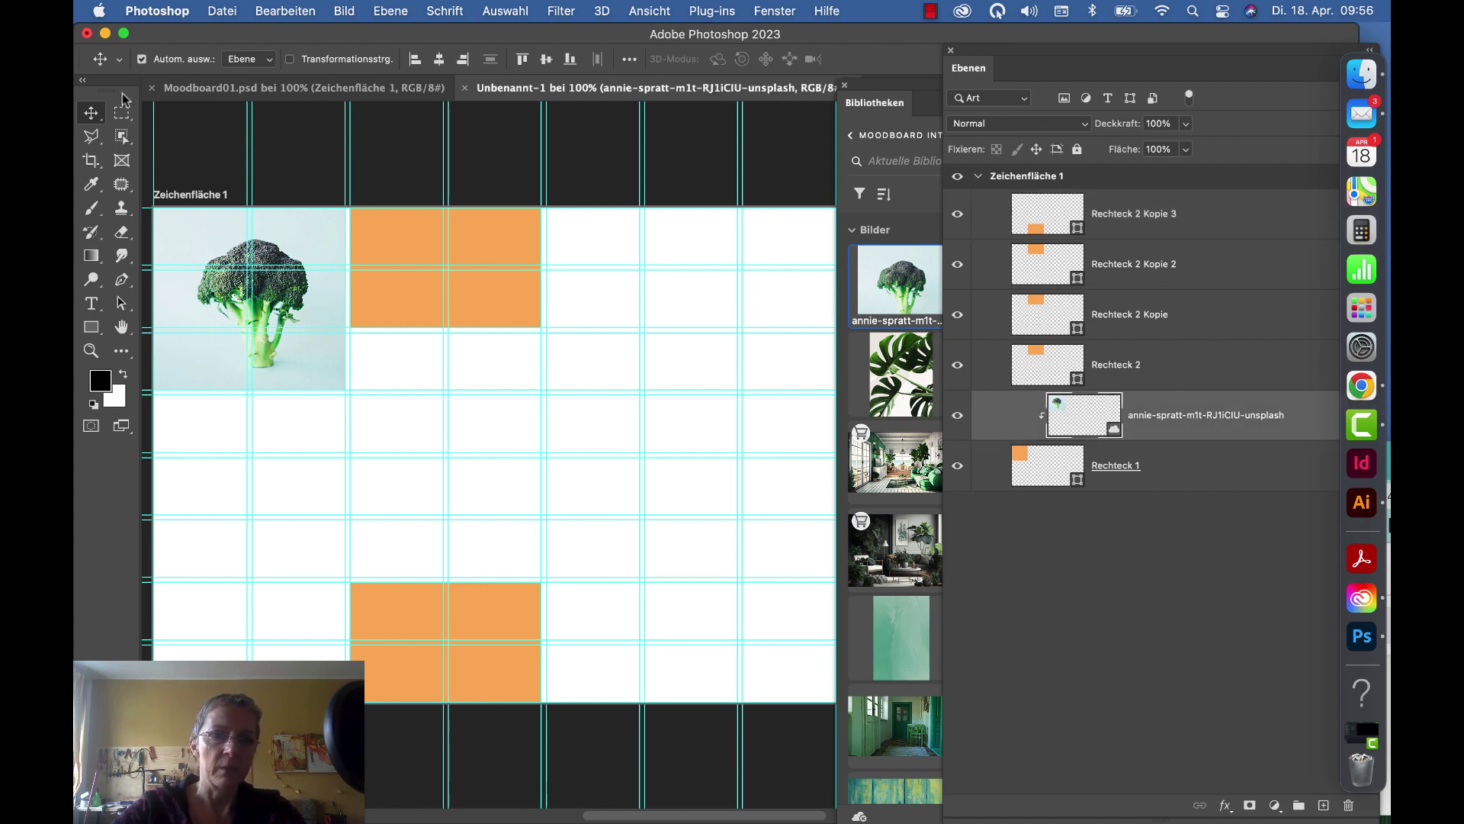
click(141, 58)
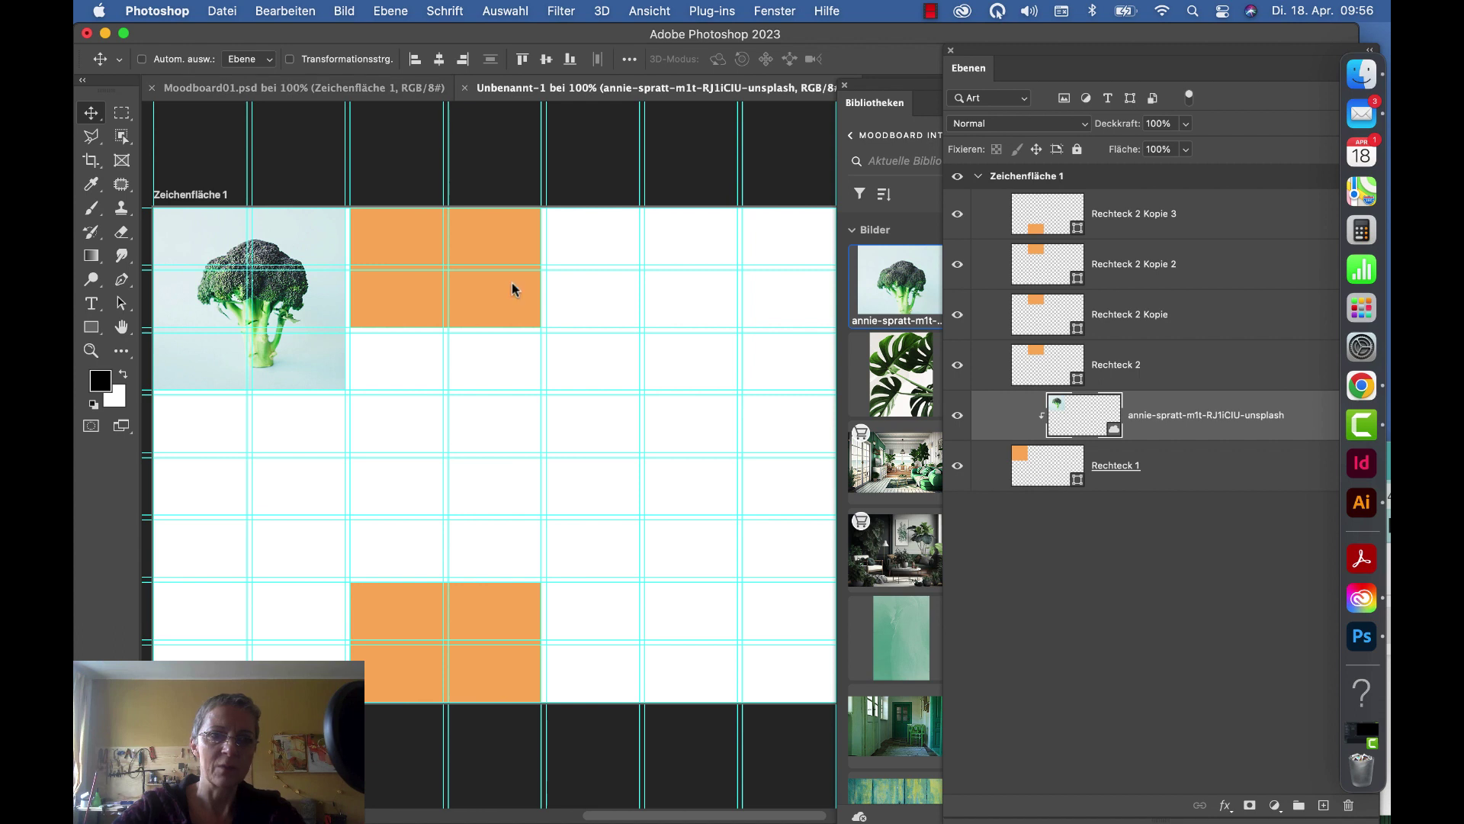
click(1095, 488)
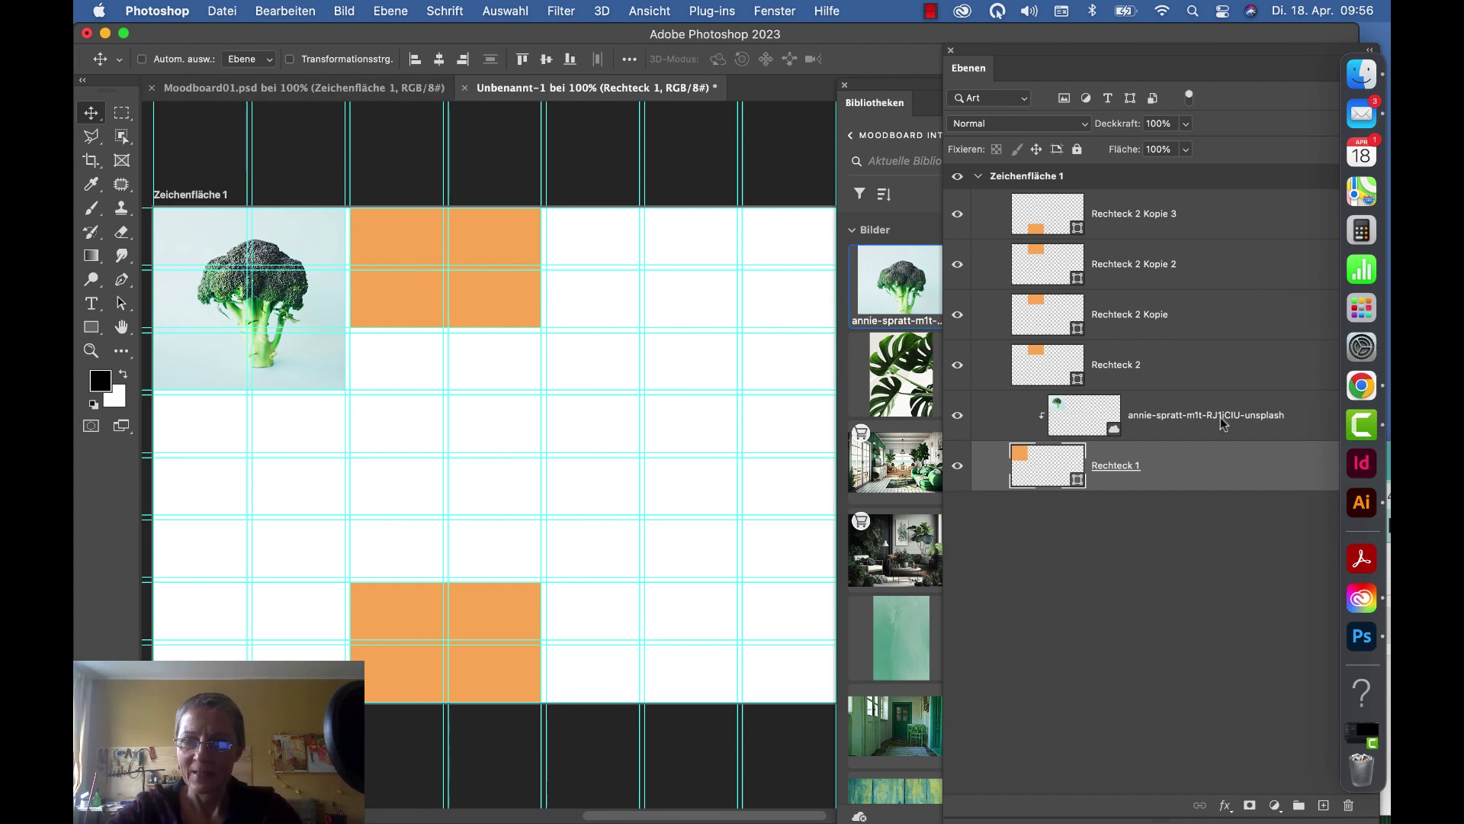
drag(1223, 226, 1208, 405)
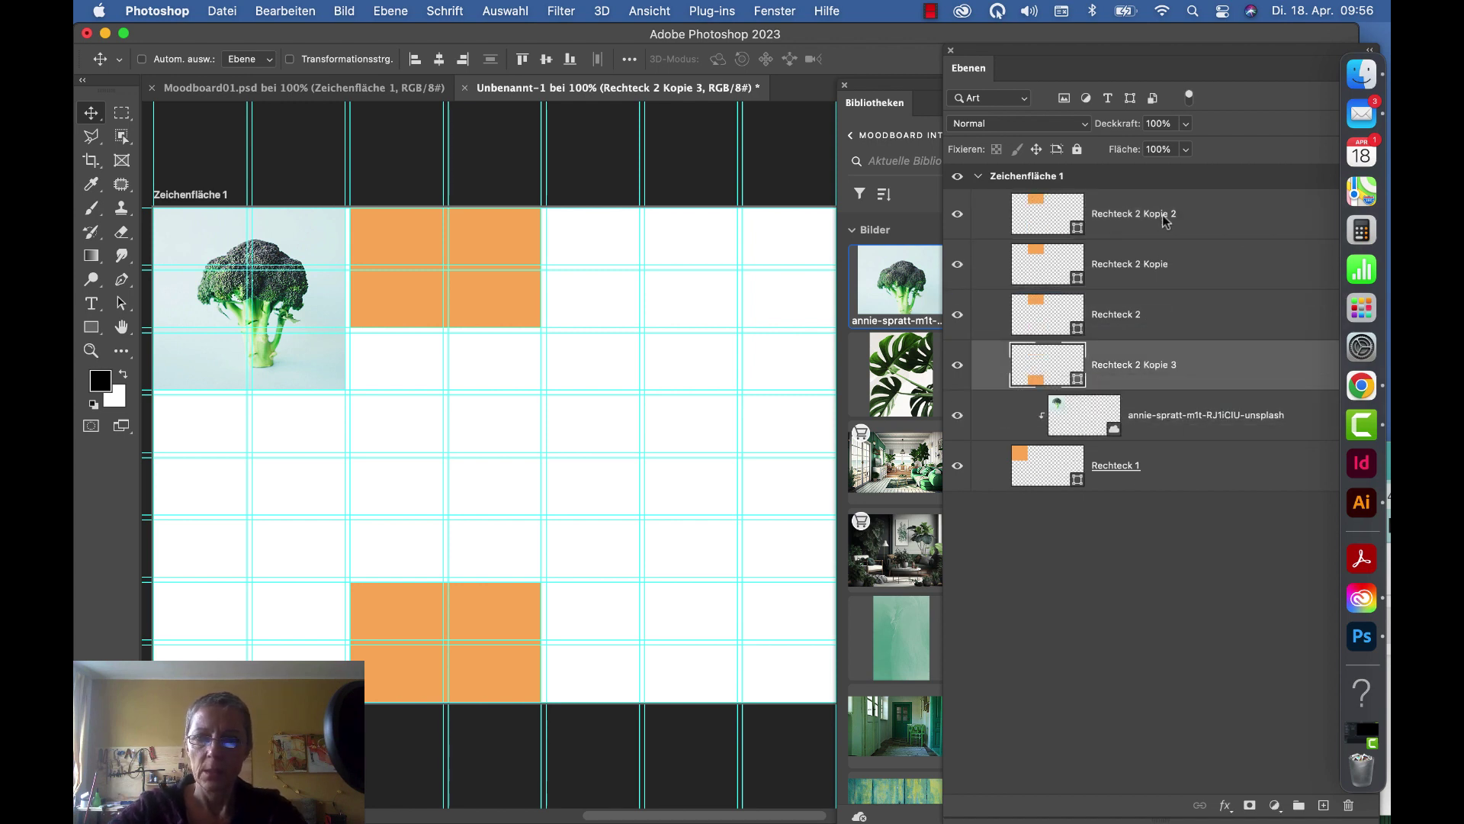
Step: Move the Rechteck 2 blocks down to close the column gaps, then select all four layers
click(1160, 316)
drag(494, 235, 489, 489)
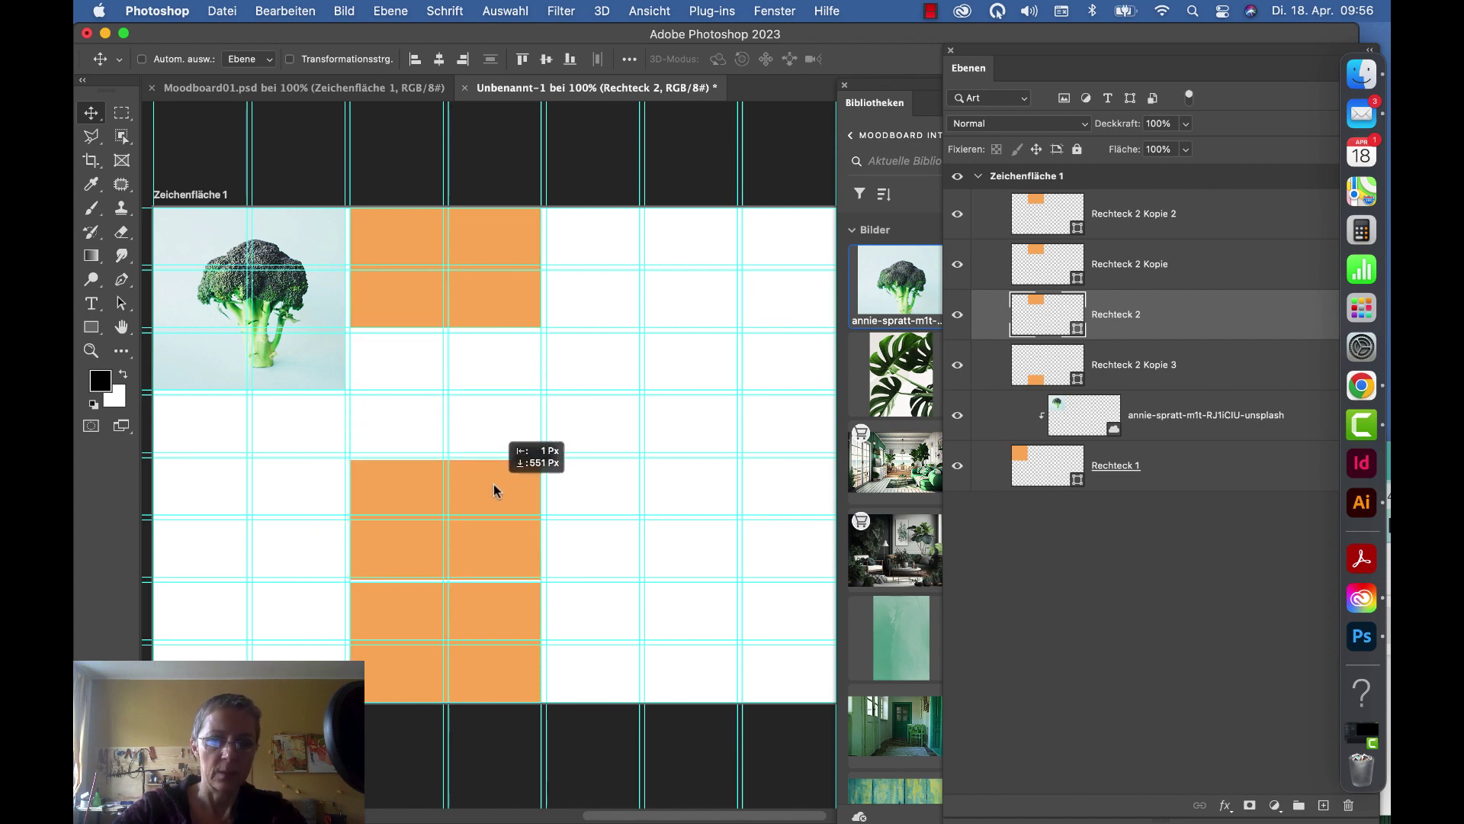
drag(489, 489, 494, 488)
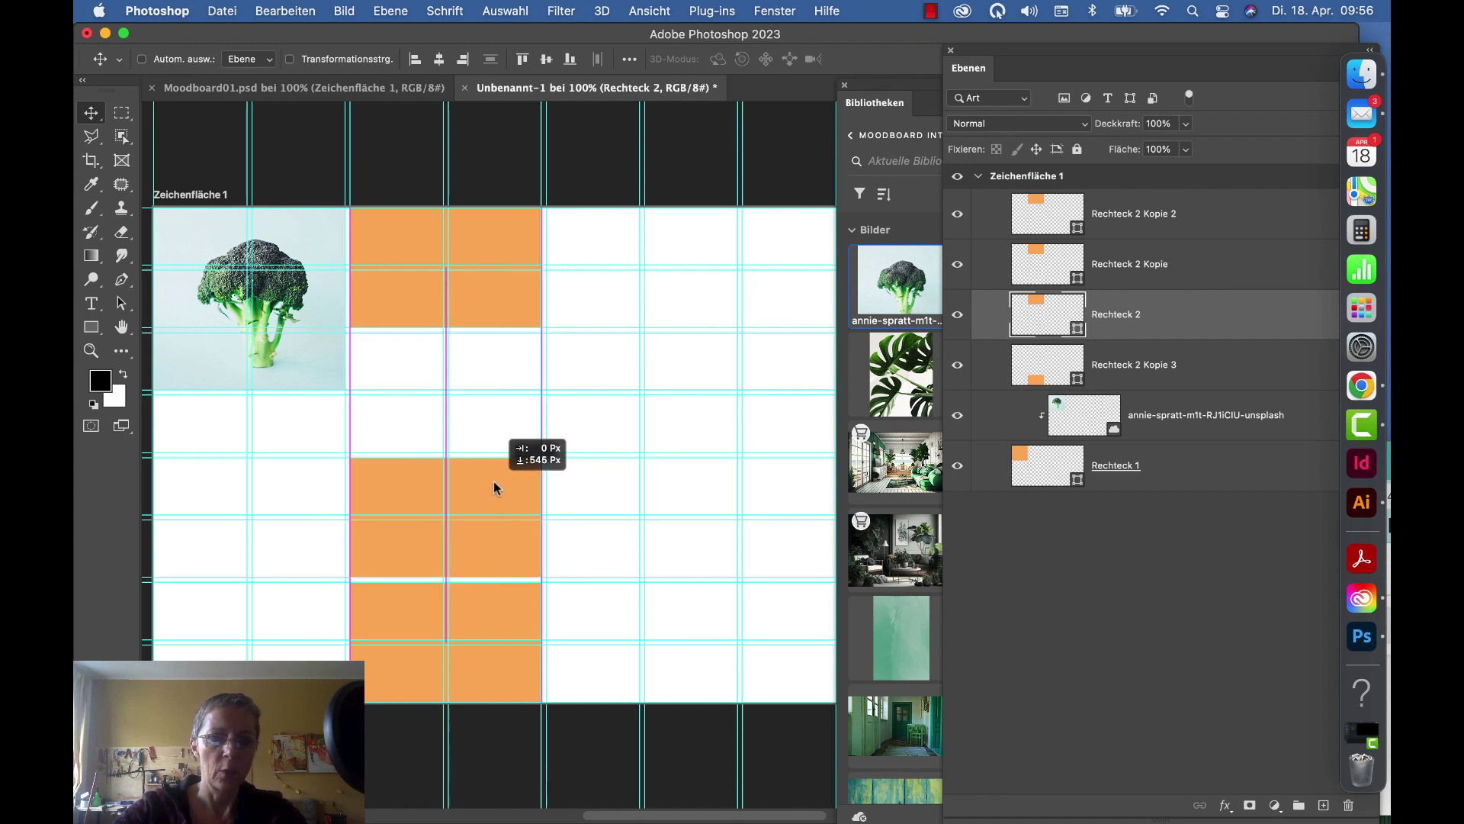
click(1187, 267)
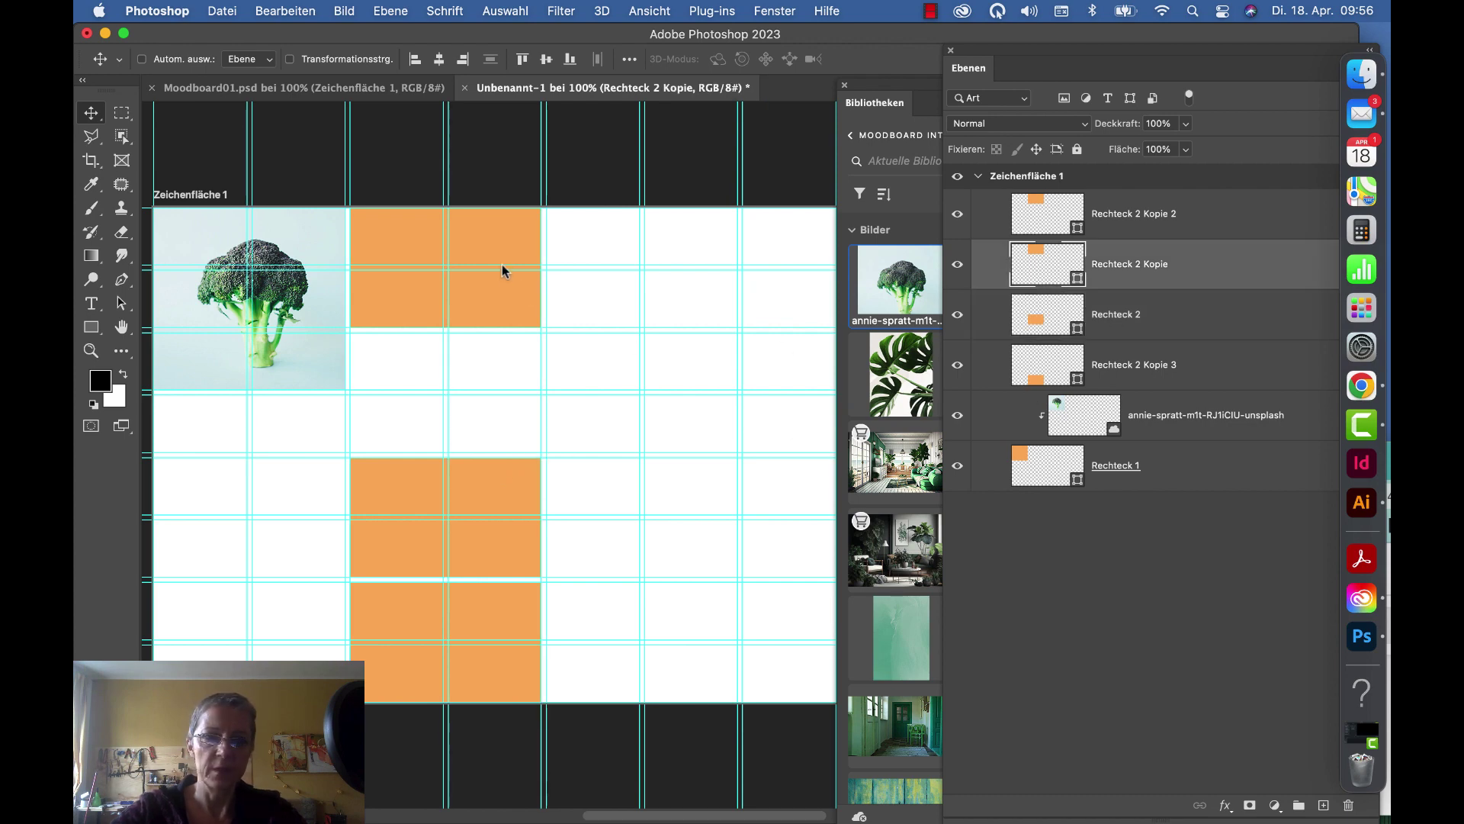
drag(506, 241, 507, 363)
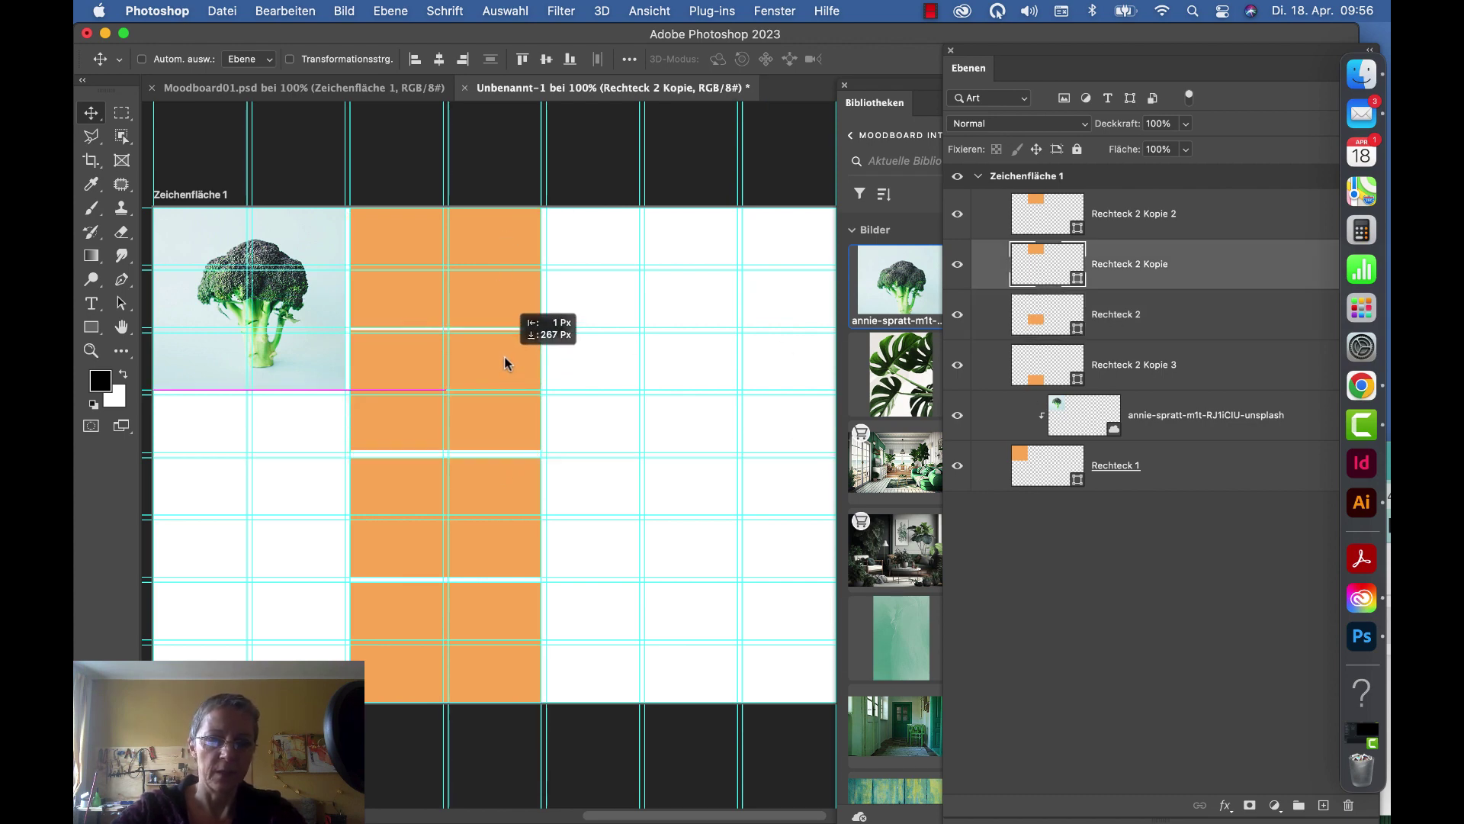
click(1172, 221)
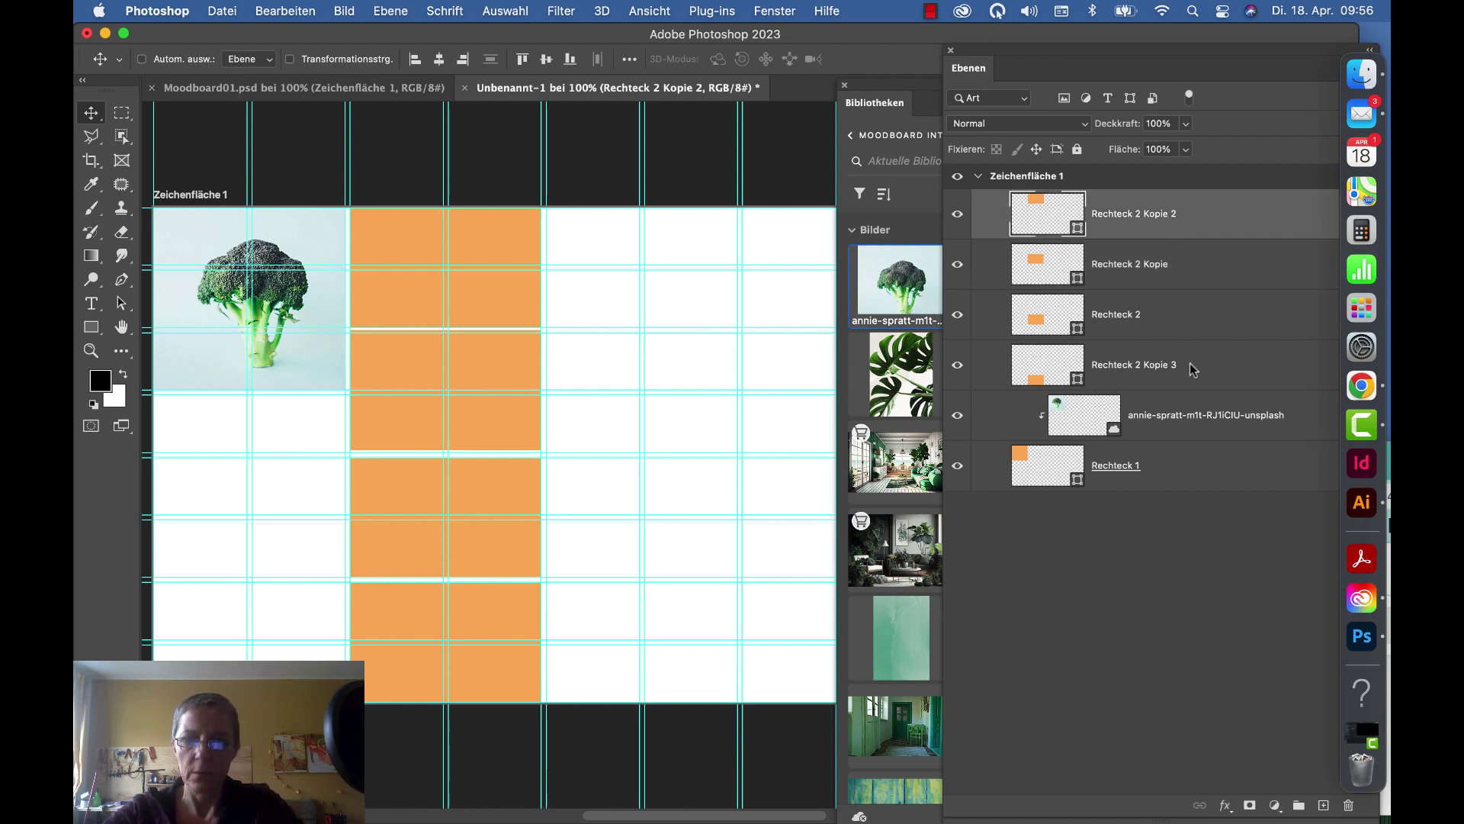
shift+click(1190, 363)
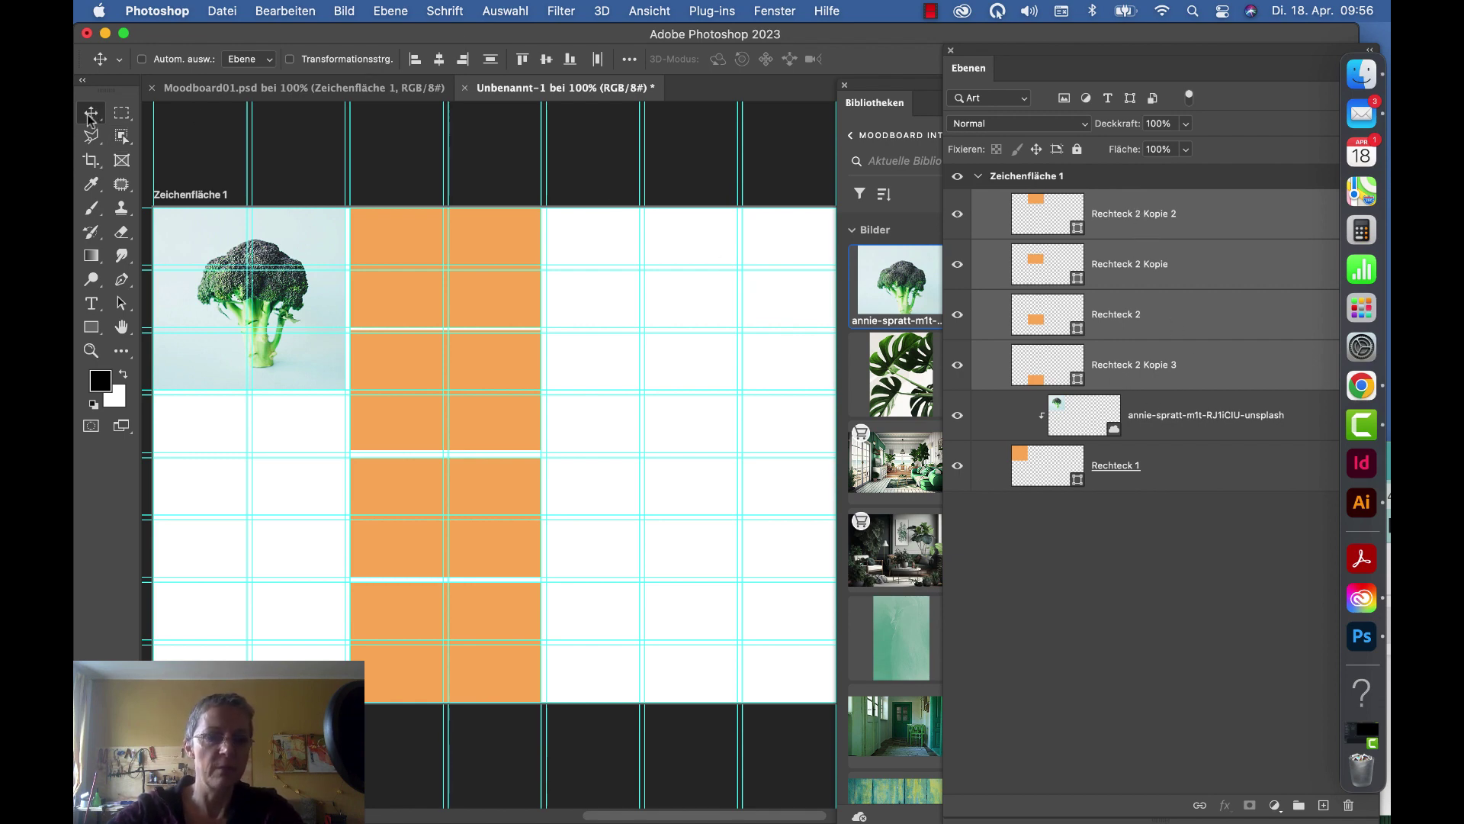
Step: Distribute the four Rechteck 2 blocks evenly by their vertical centres
click(122, 113)
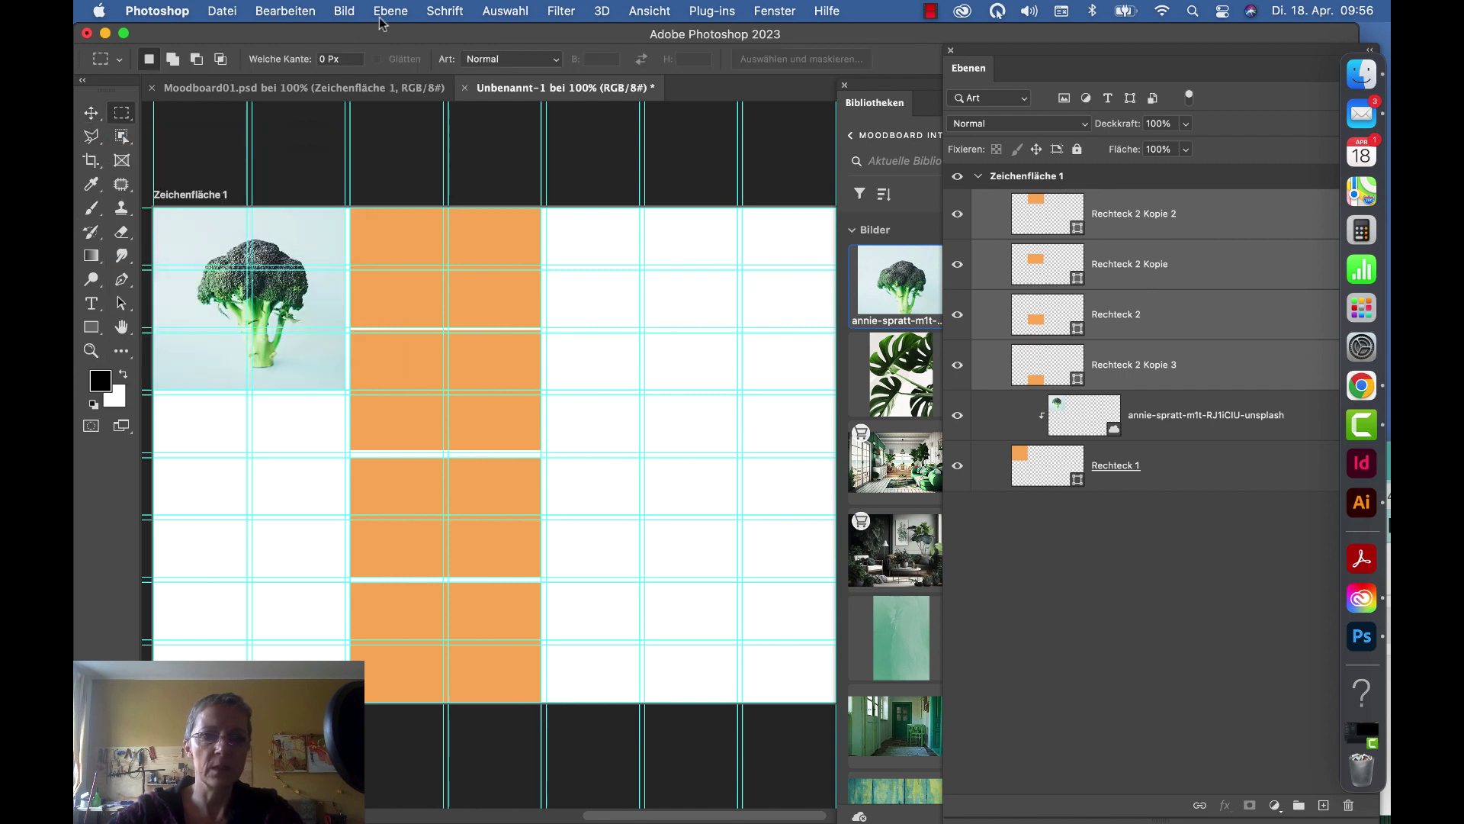
click(92, 113)
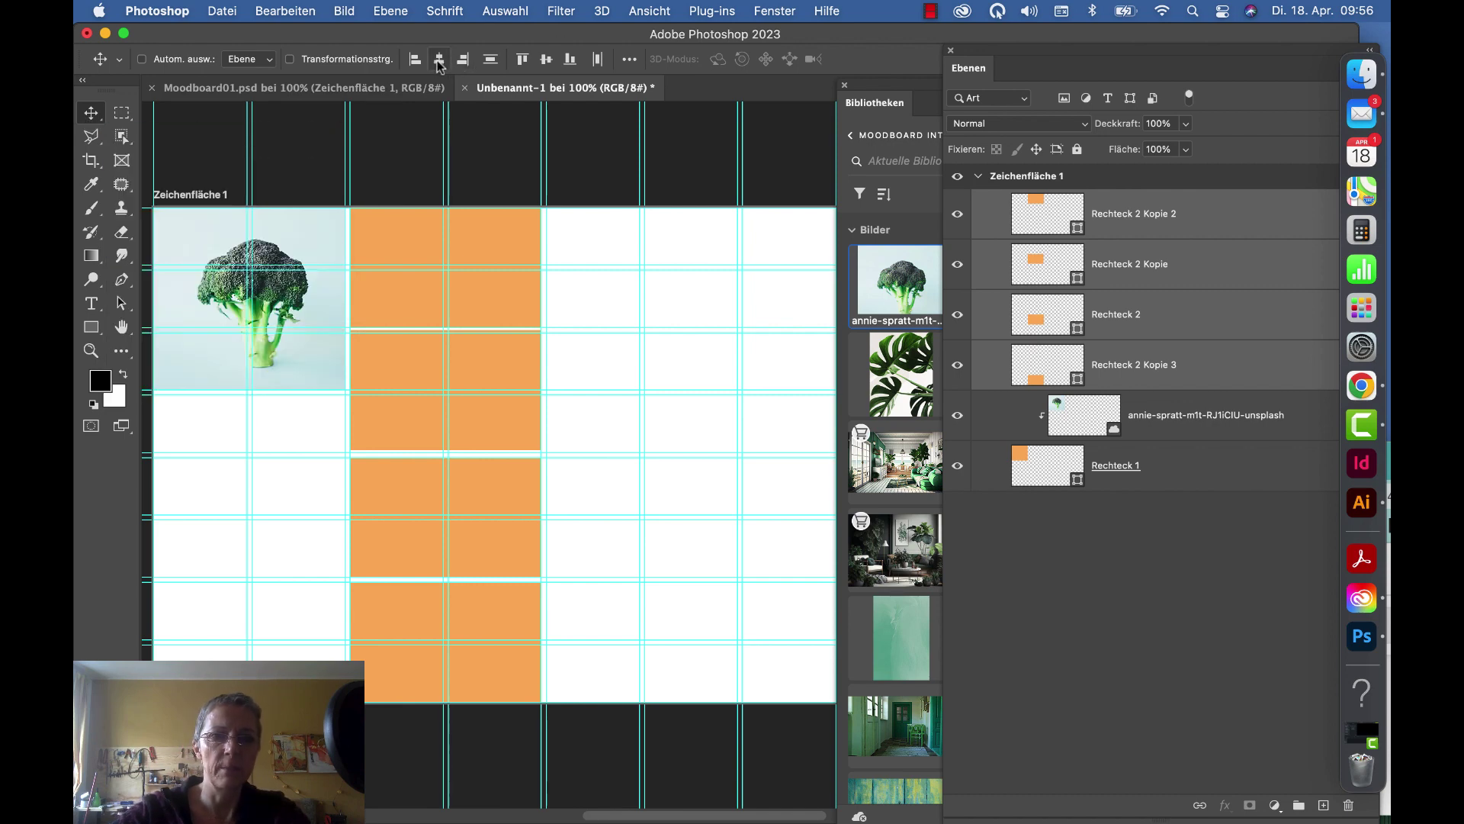
click(627, 61)
click(575, 173)
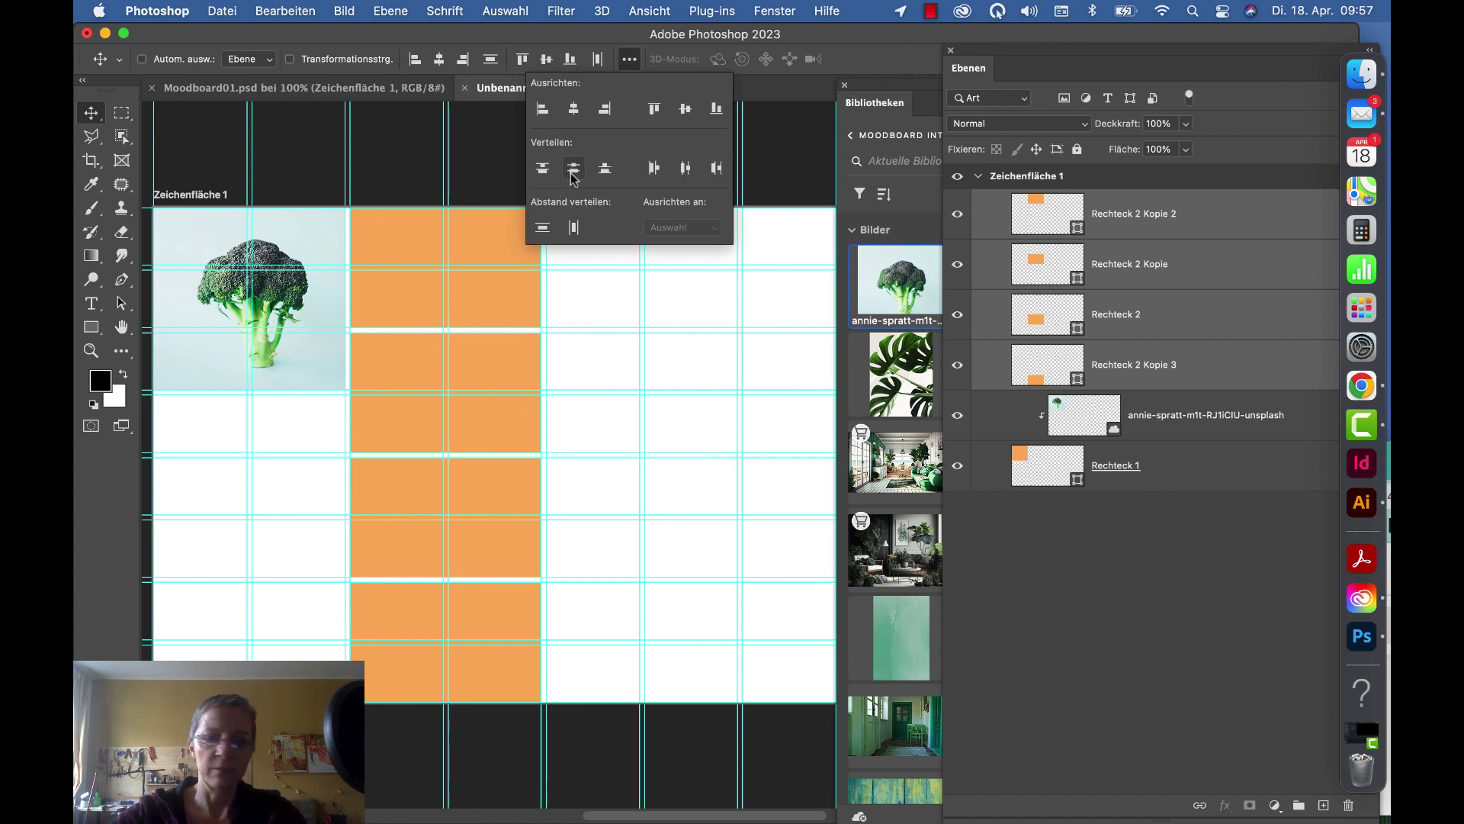
click(91, 328)
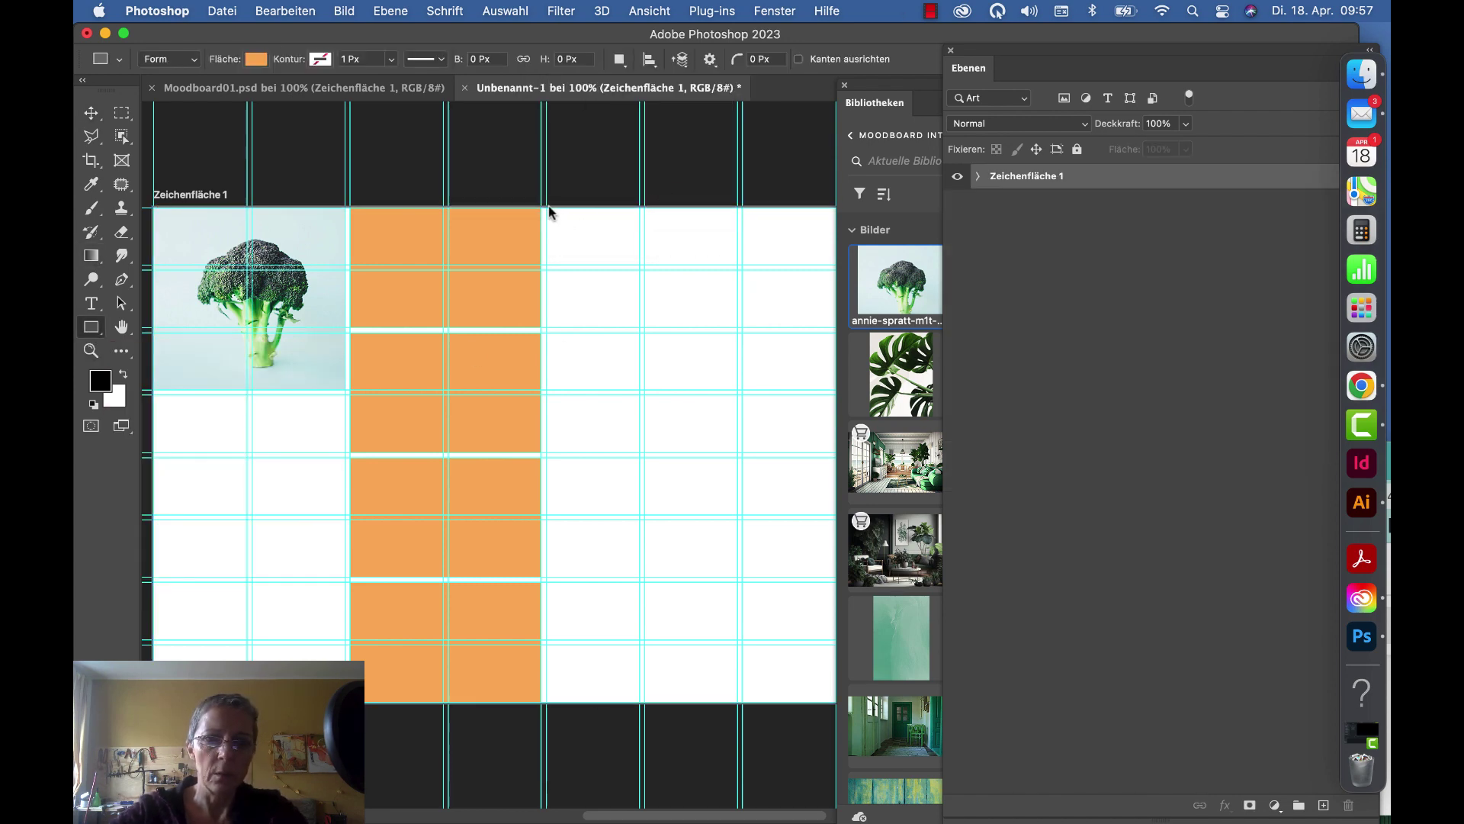
Step: Draw orange blocks in columns three and four: a top cell, a large span and a wide lower block
drag(547, 214, 639, 265)
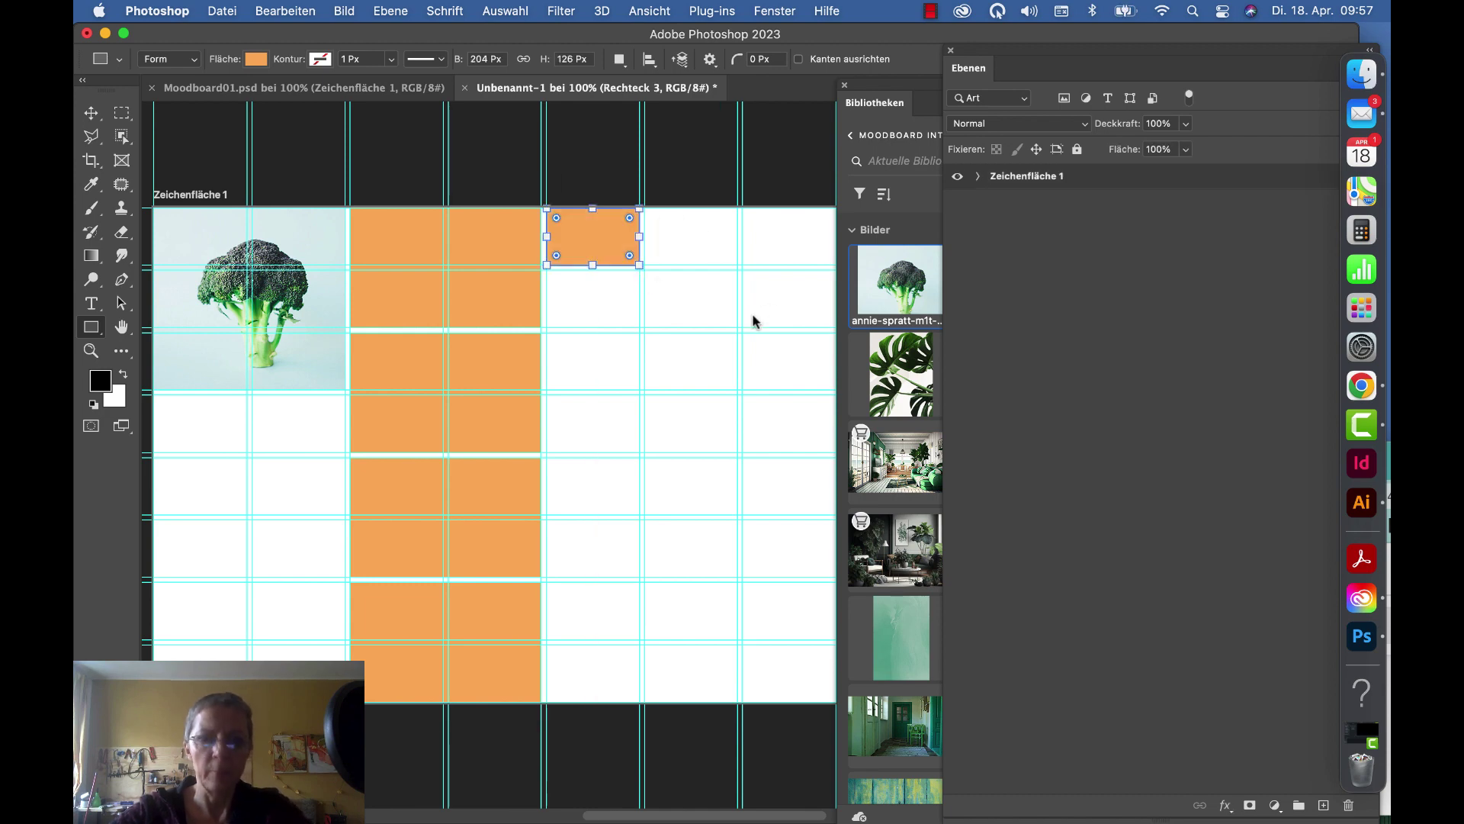
drag(1067, 67, 949, 106)
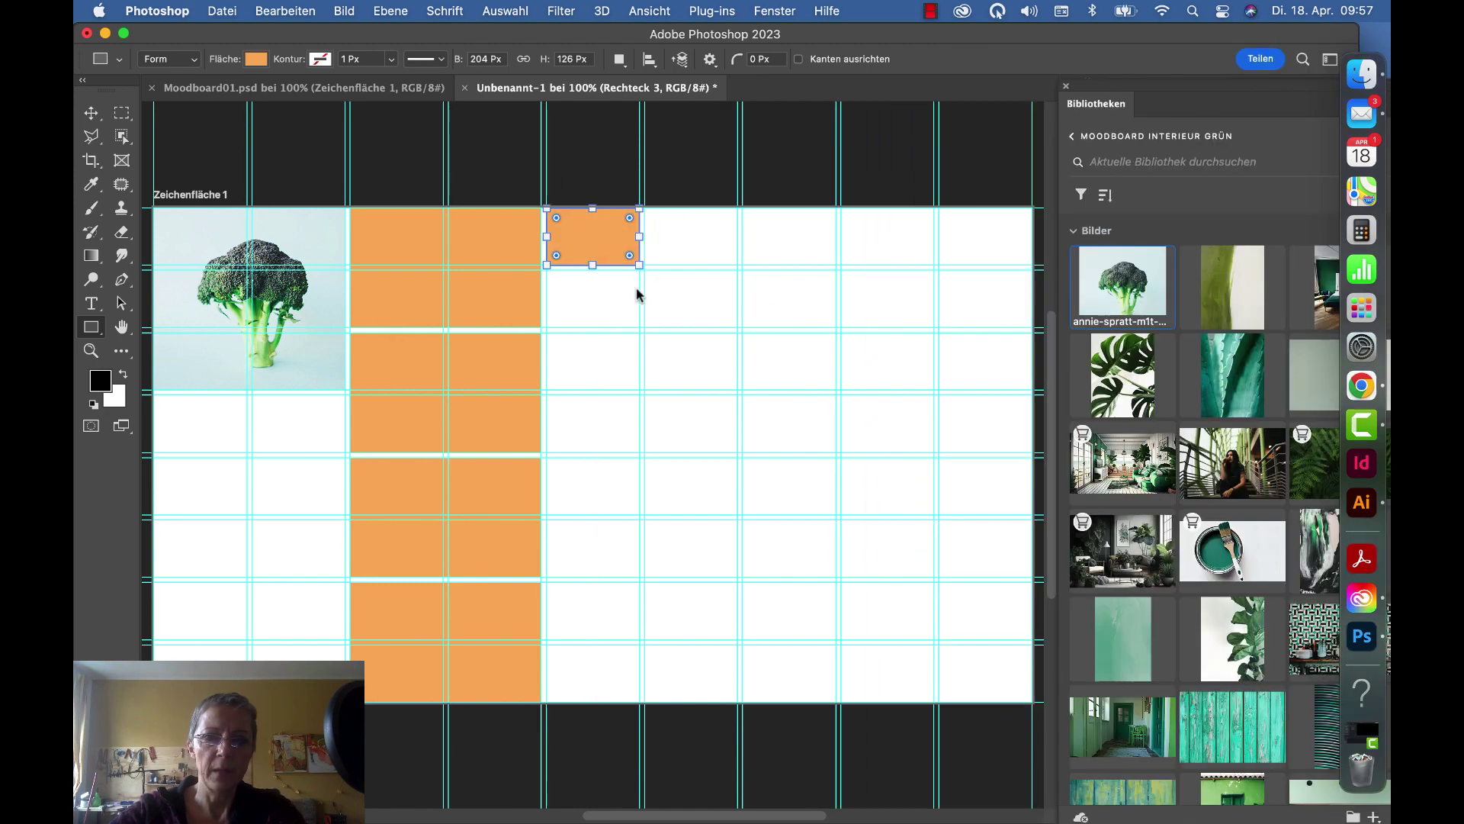
drag(737, 453, 547, 271)
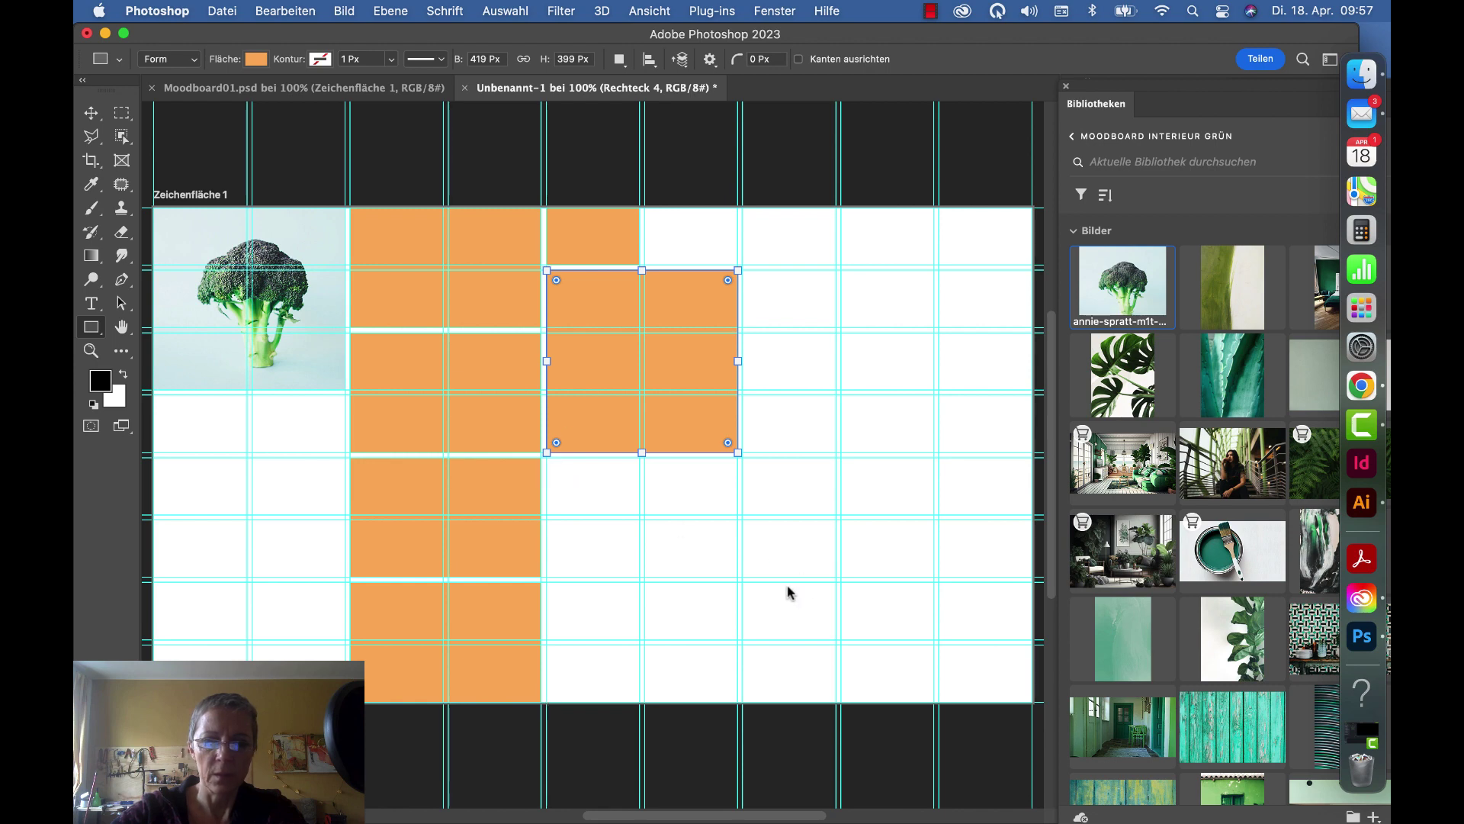
drag(836, 578, 547, 457)
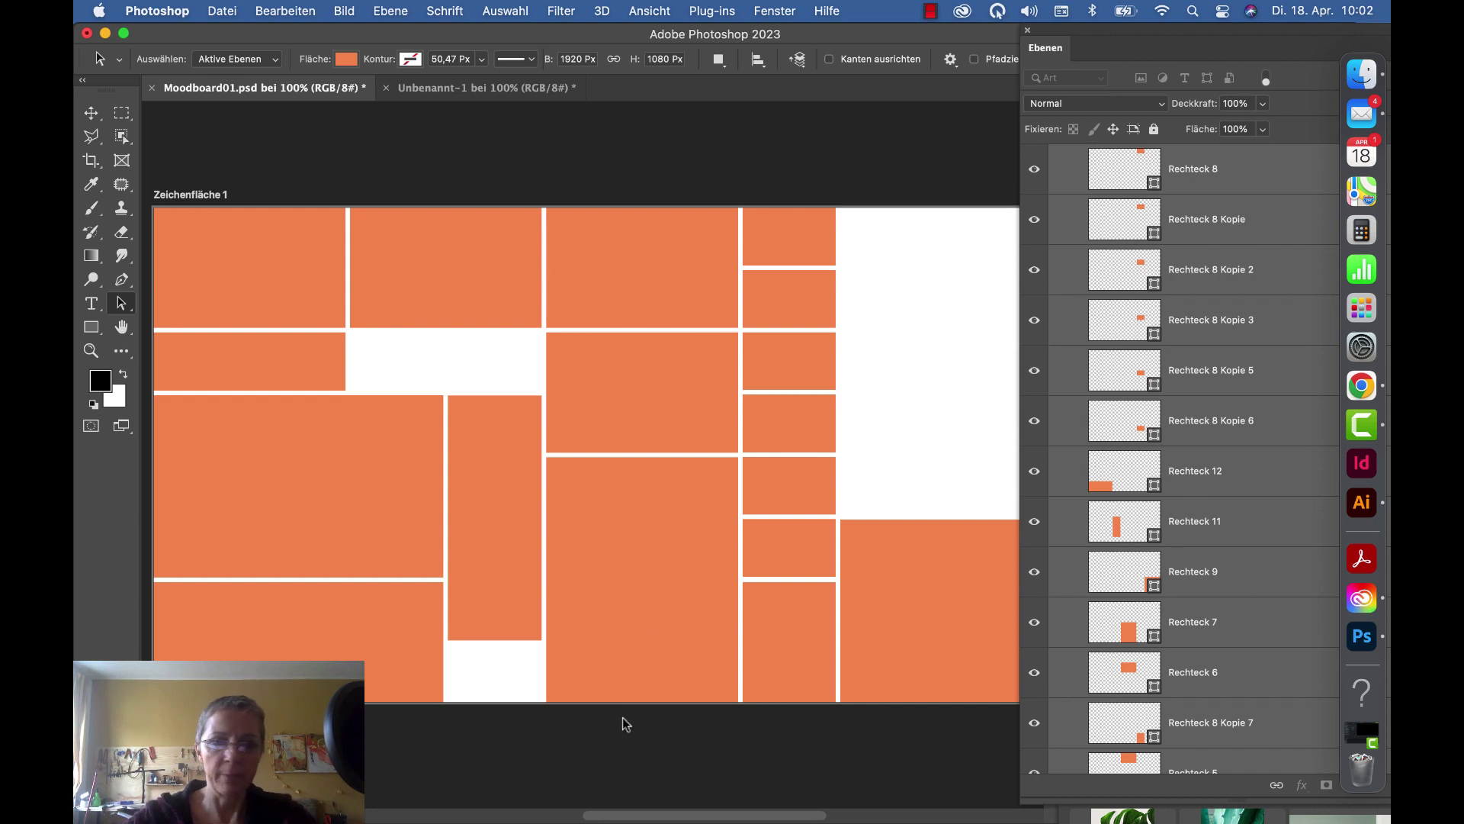
Step: Float the image library as a large panel and move the Layers panel to the lower right
scroll(1234, 346, down, 5)
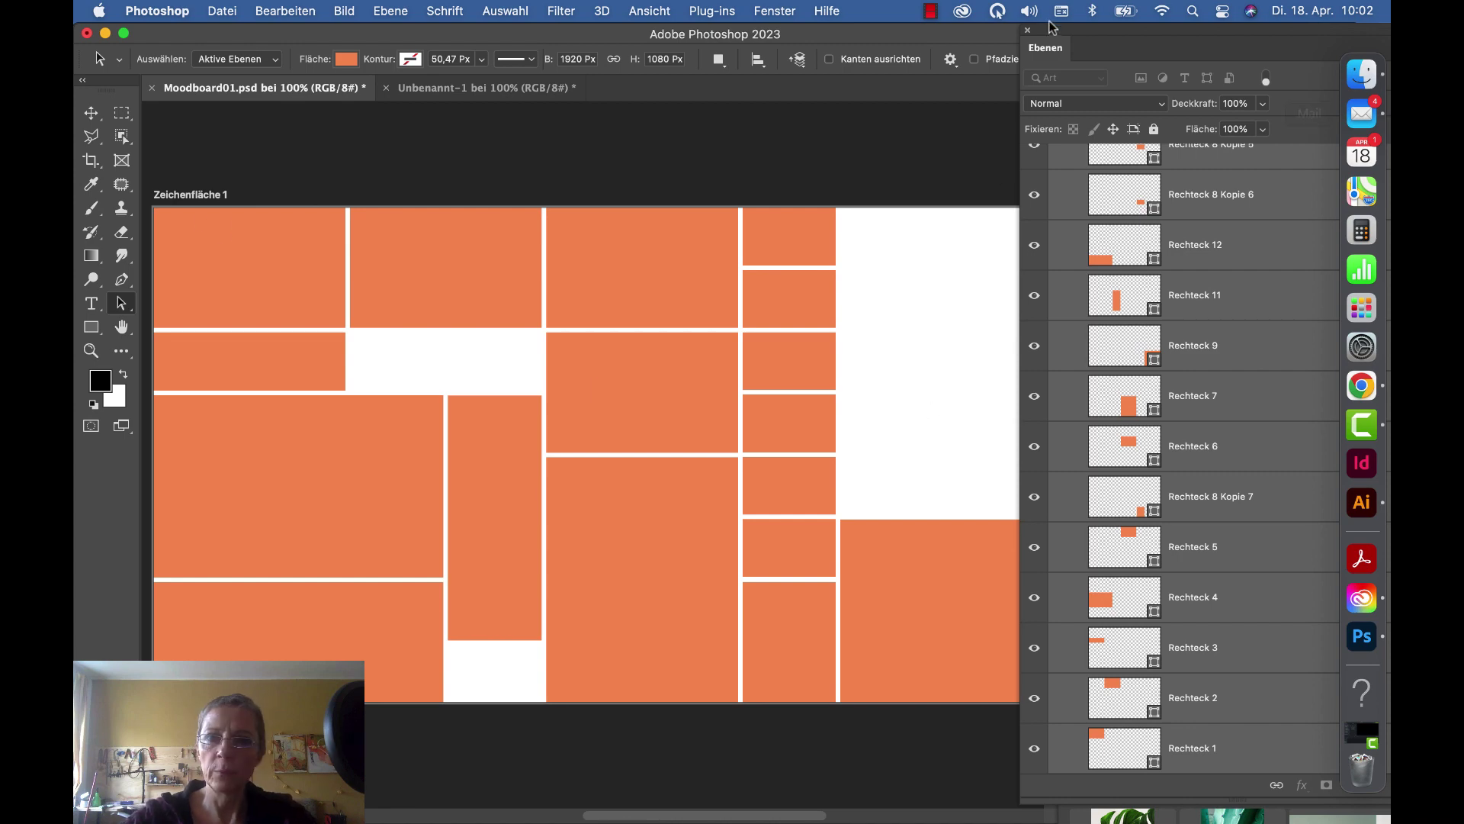
drag(1051, 35, 589, 416)
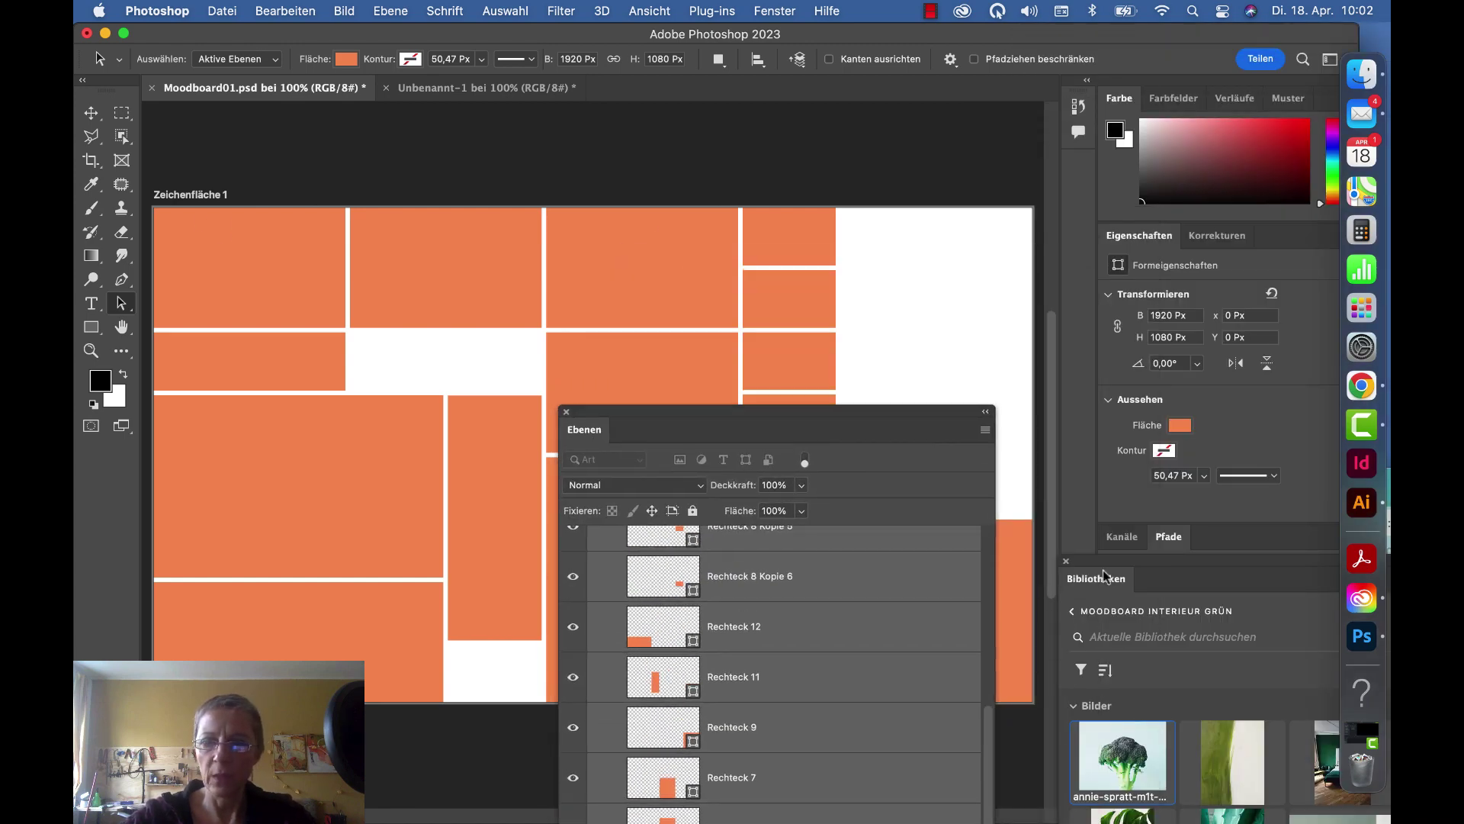
drag(1111, 561, 966, 29)
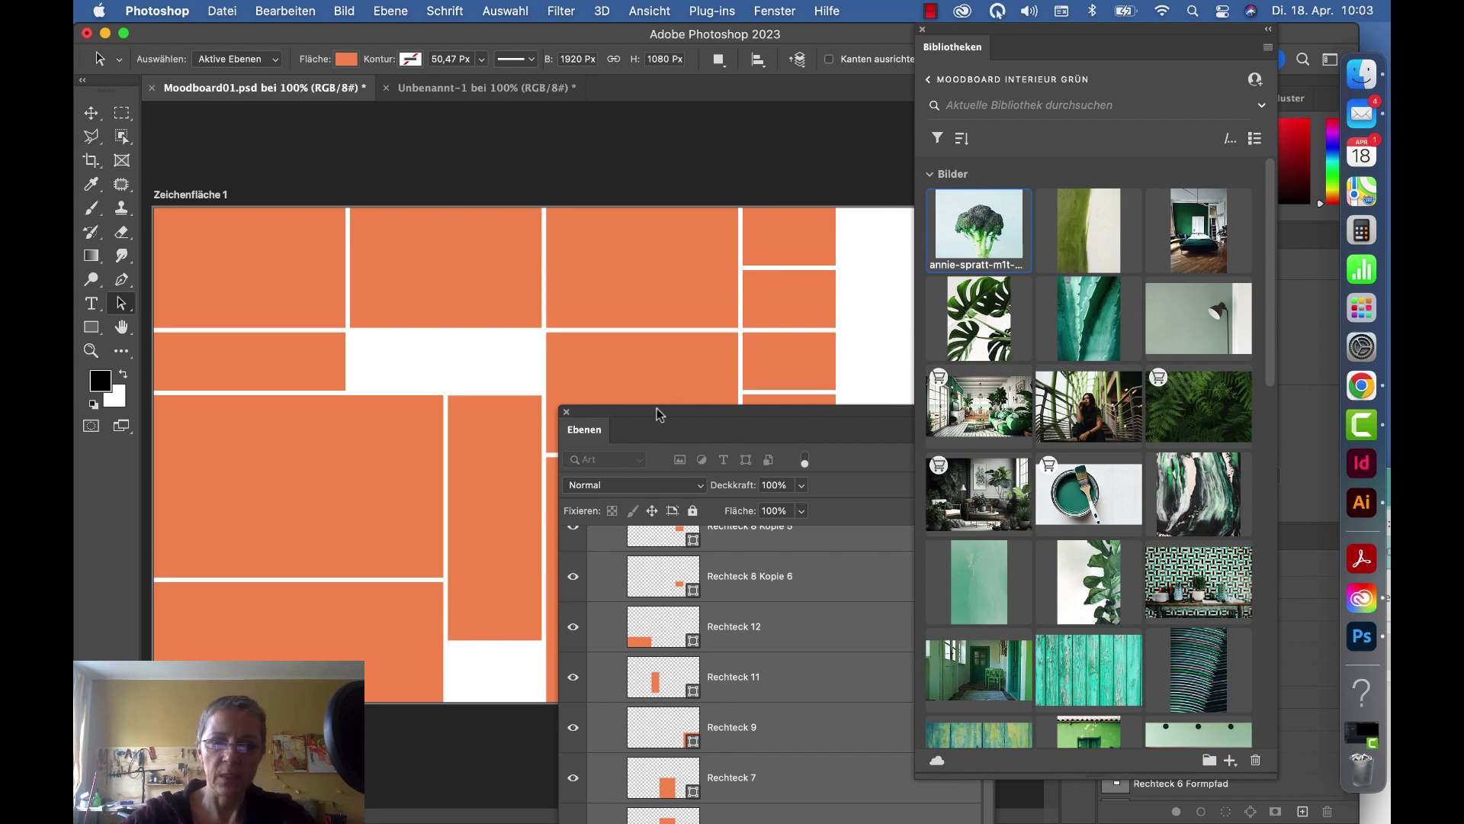
drag(659, 414, 907, 672)
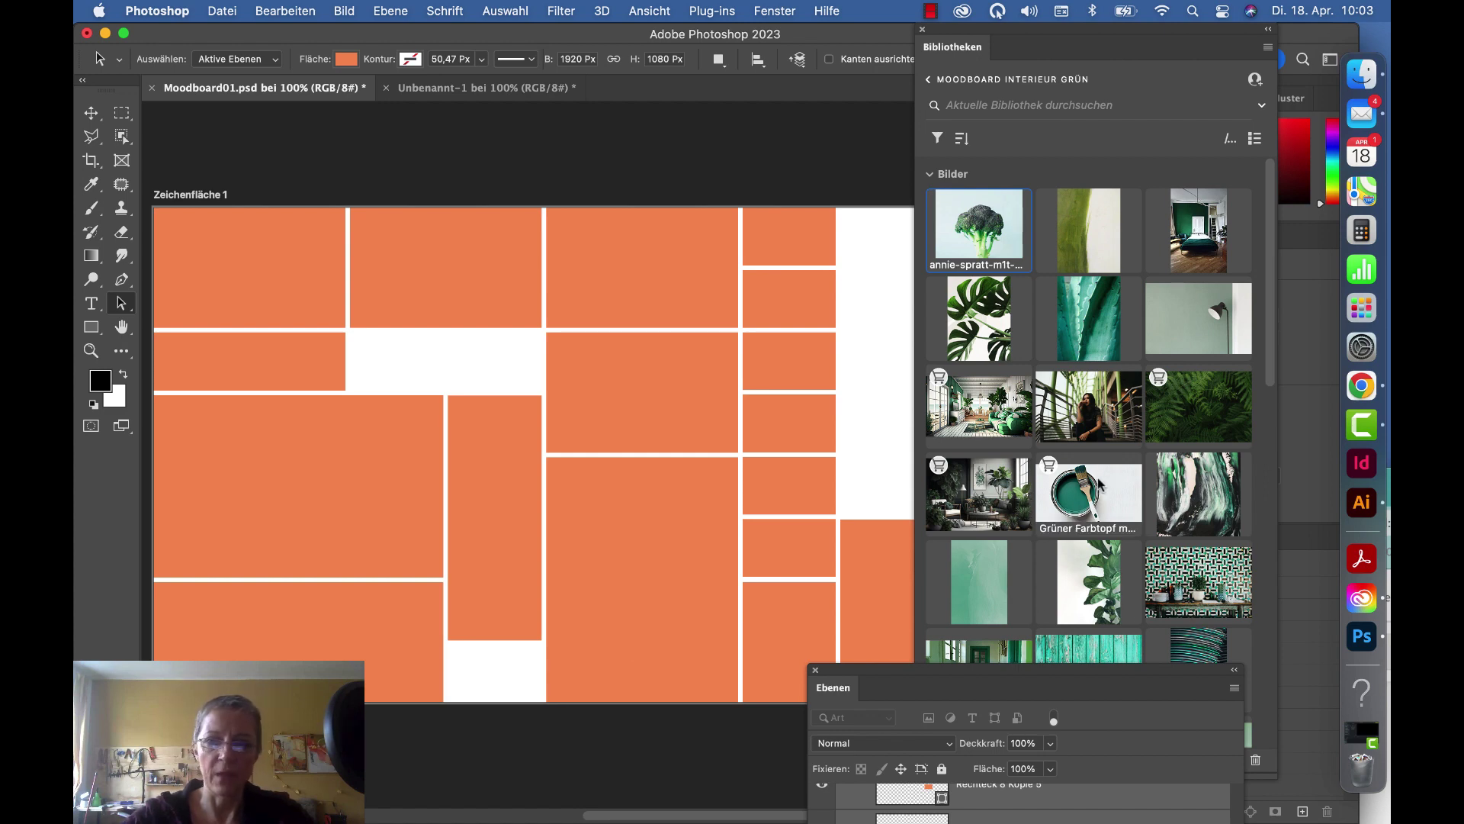
Step: Place the Grüner Farbtopf paint-pot photo at 41% proportional scale near the canvas centre
drag(1027, 470, 759, 568)
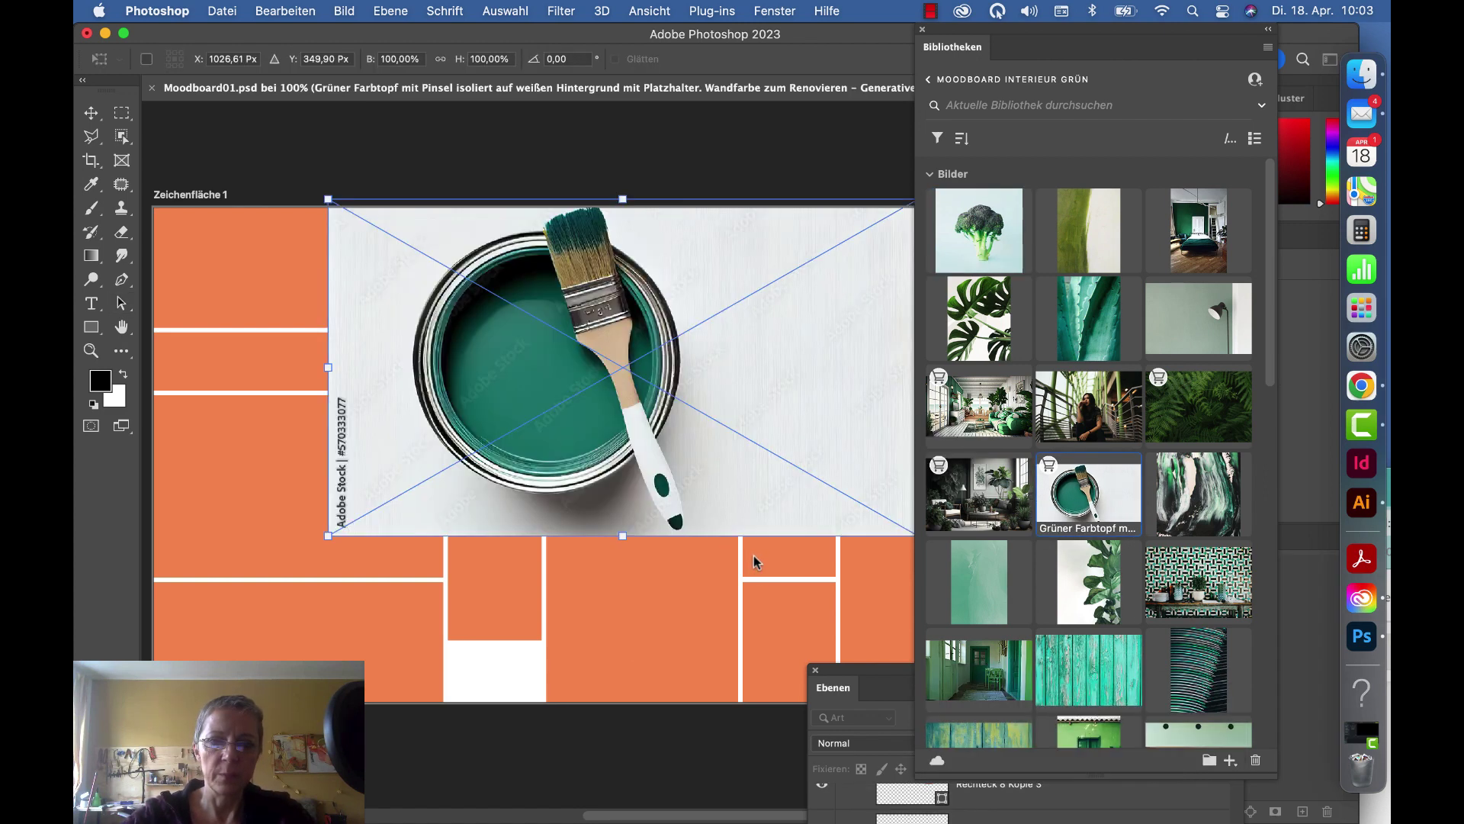
click(441, 59)
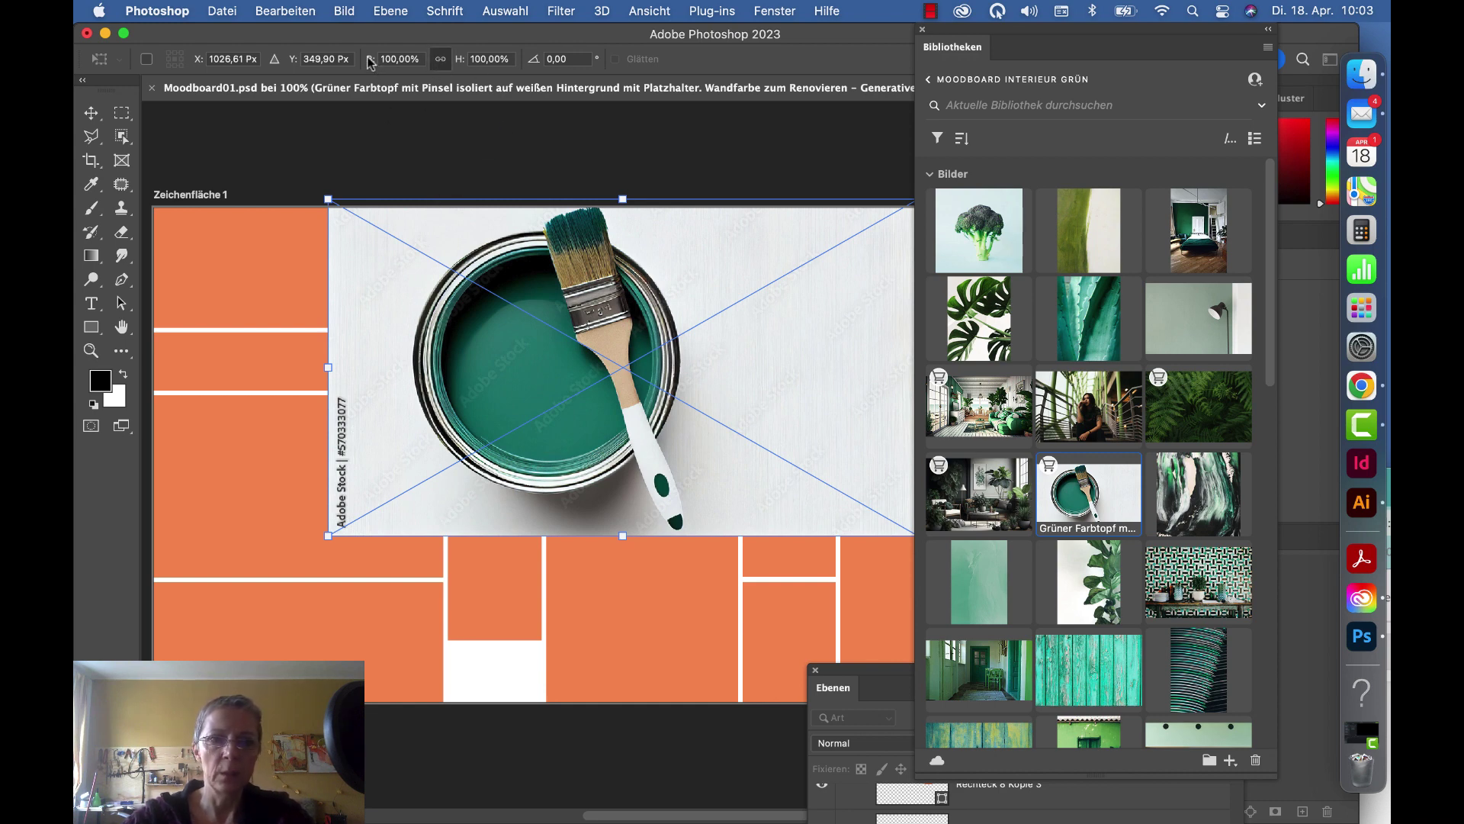
drag(369, 63, 321, 83)
mouse_move(654, 362)
mouse_down()
mouse_move(666, 381)
mouse_move(658, 359)
mouse_up()
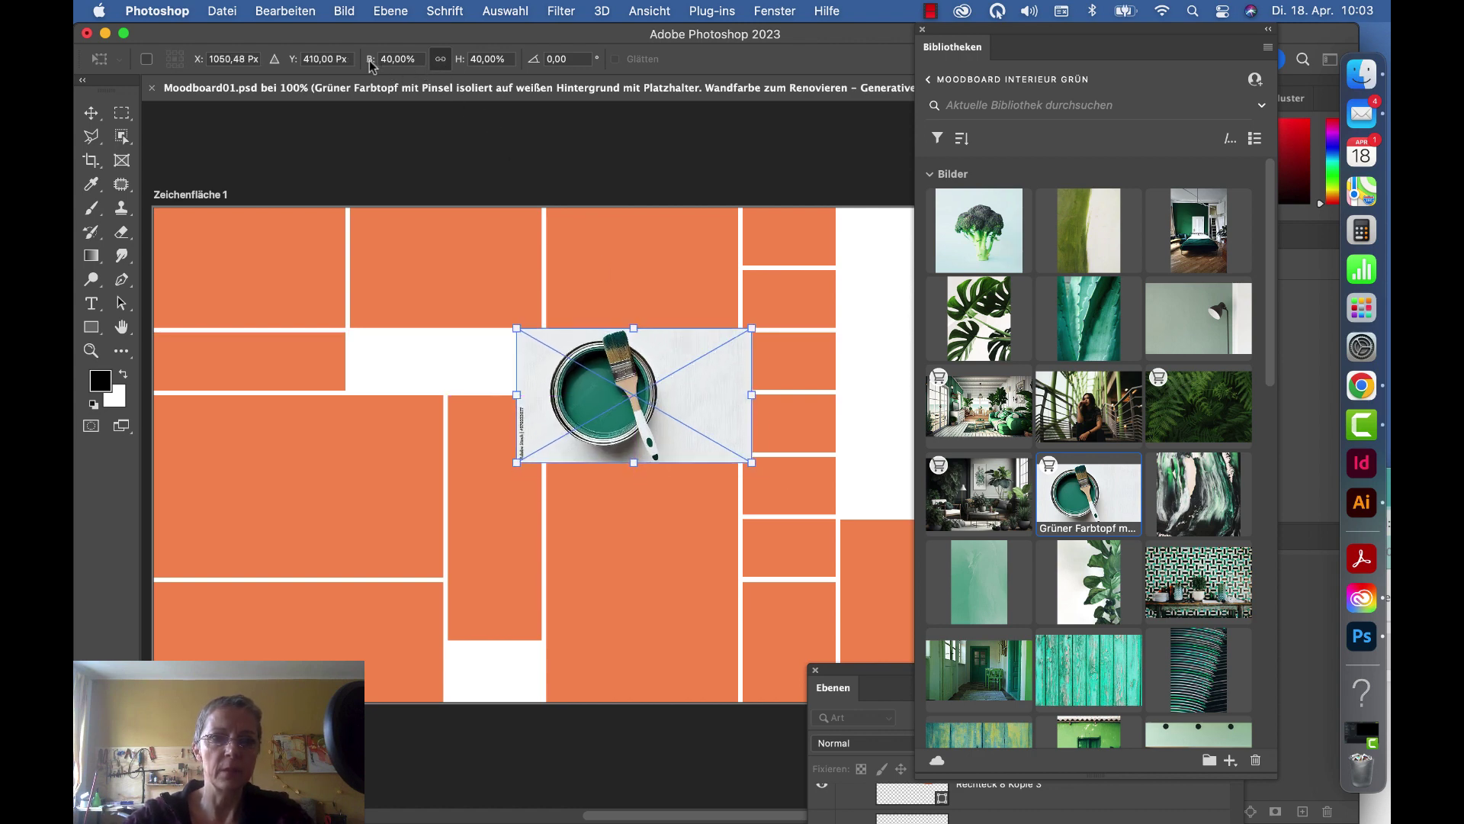
drag(371, 67, 376, 77)
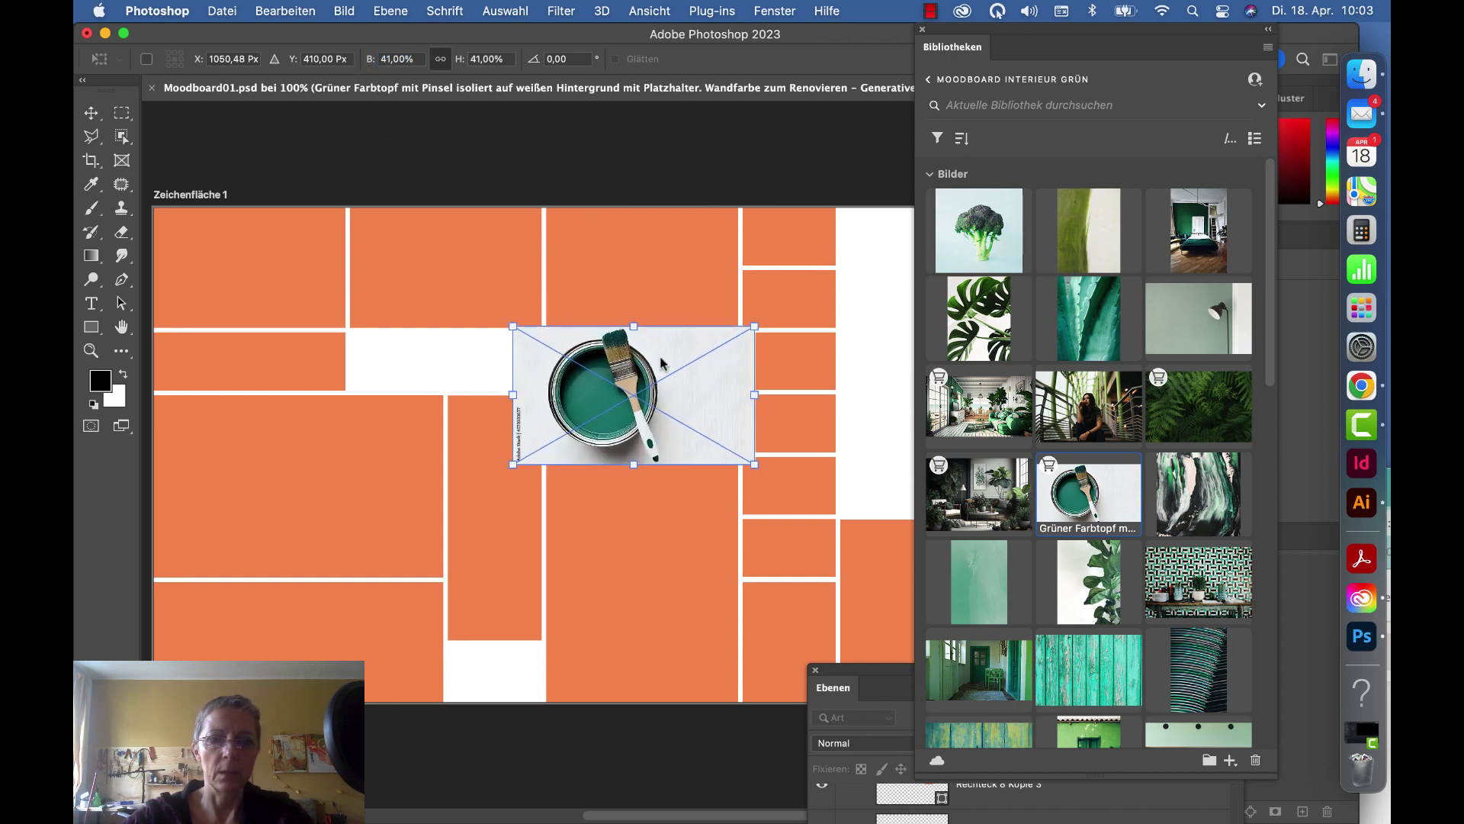
drag(672, 365, 693, 366)
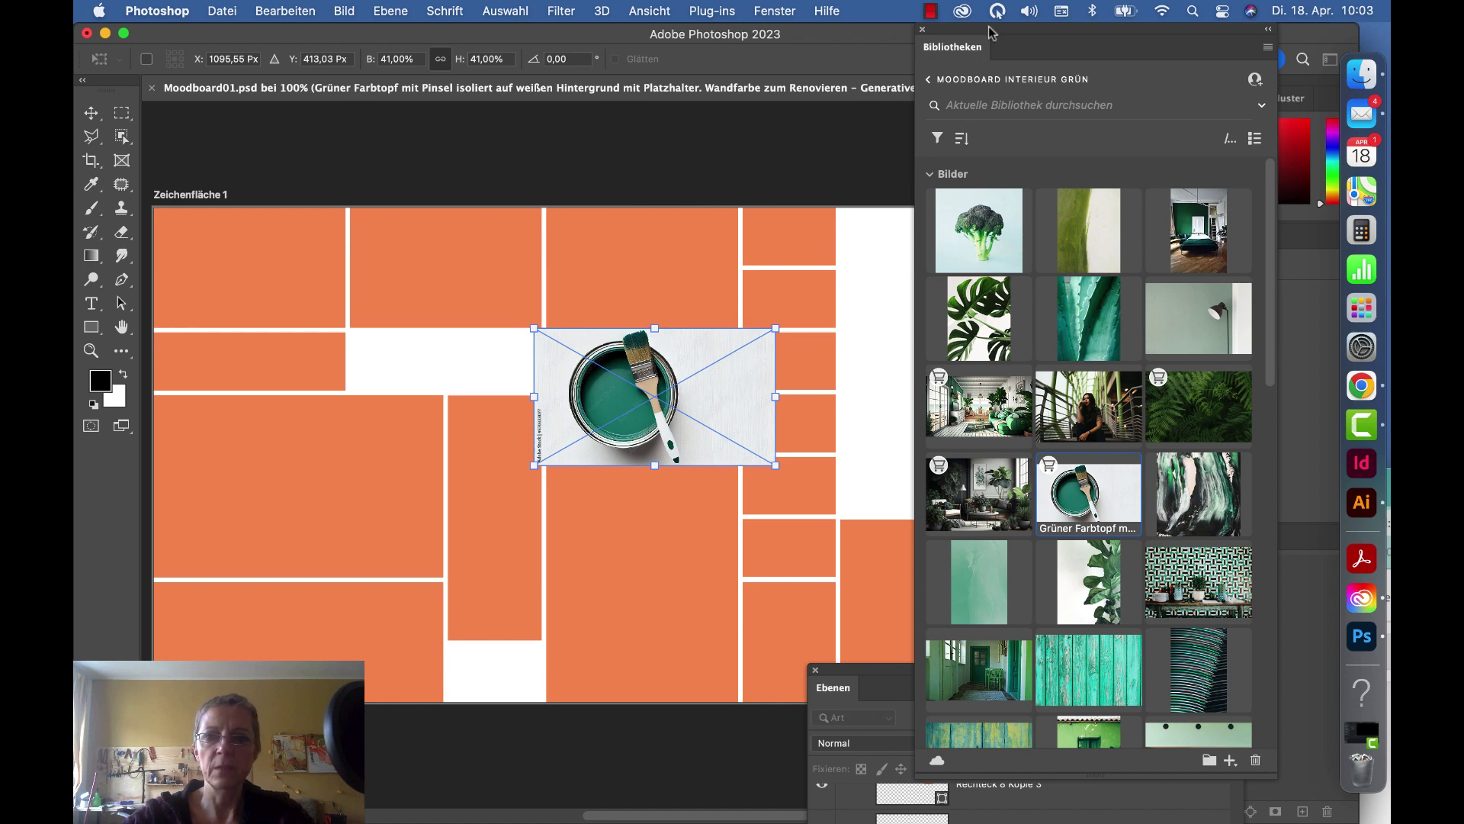
mouse_move(991, 32)
mouse_down()
mouse_move(955, 156)
mouse_move(431, 191)
mouse_up()
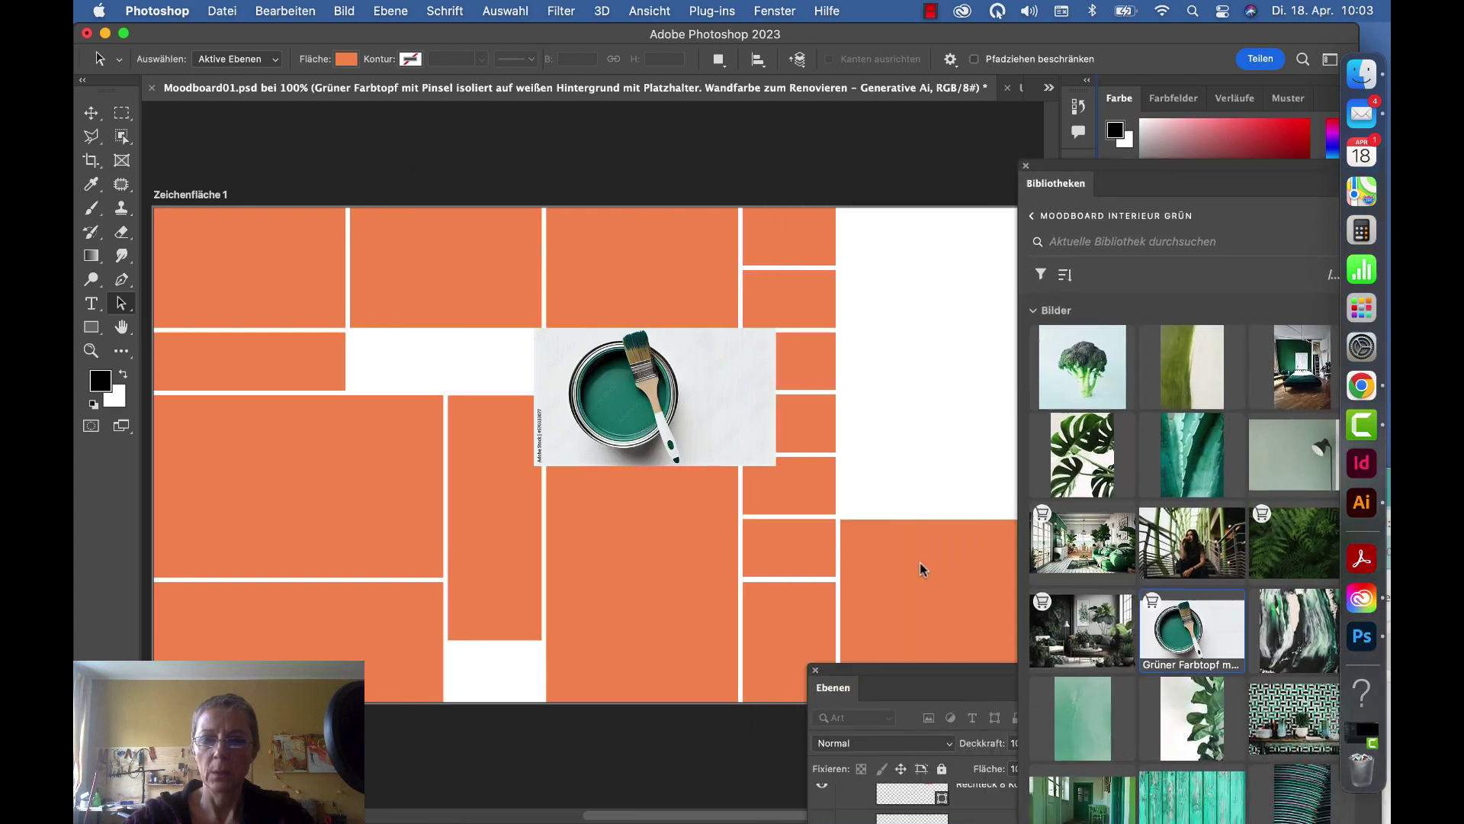
Step: Restore the full layers list and select the Rechteck 6 layer
drag(902, 670, 1005, 42)
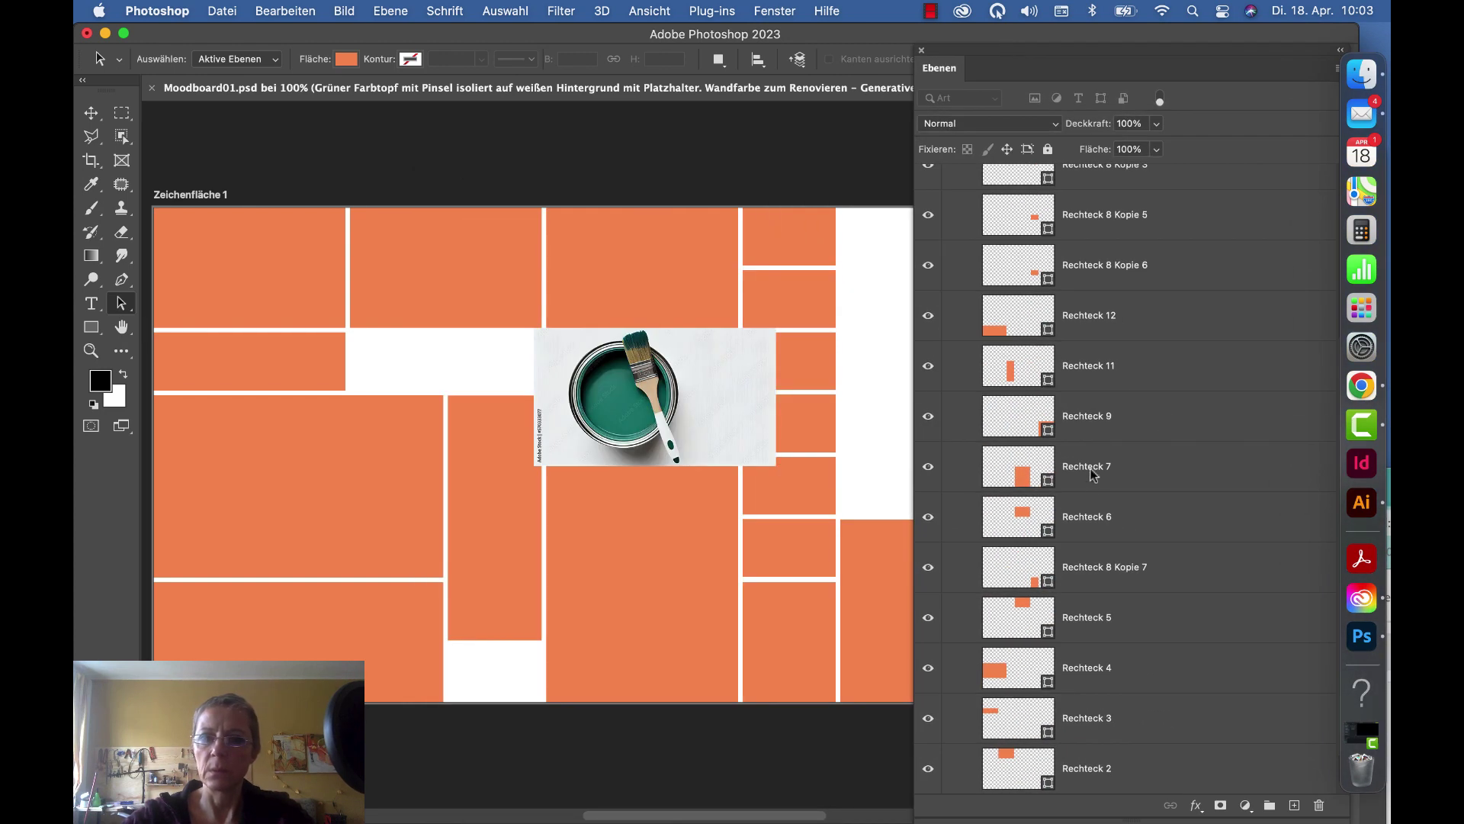
scroll(1086, 487, up, 3)
scroll(1086, 488, up, 2)
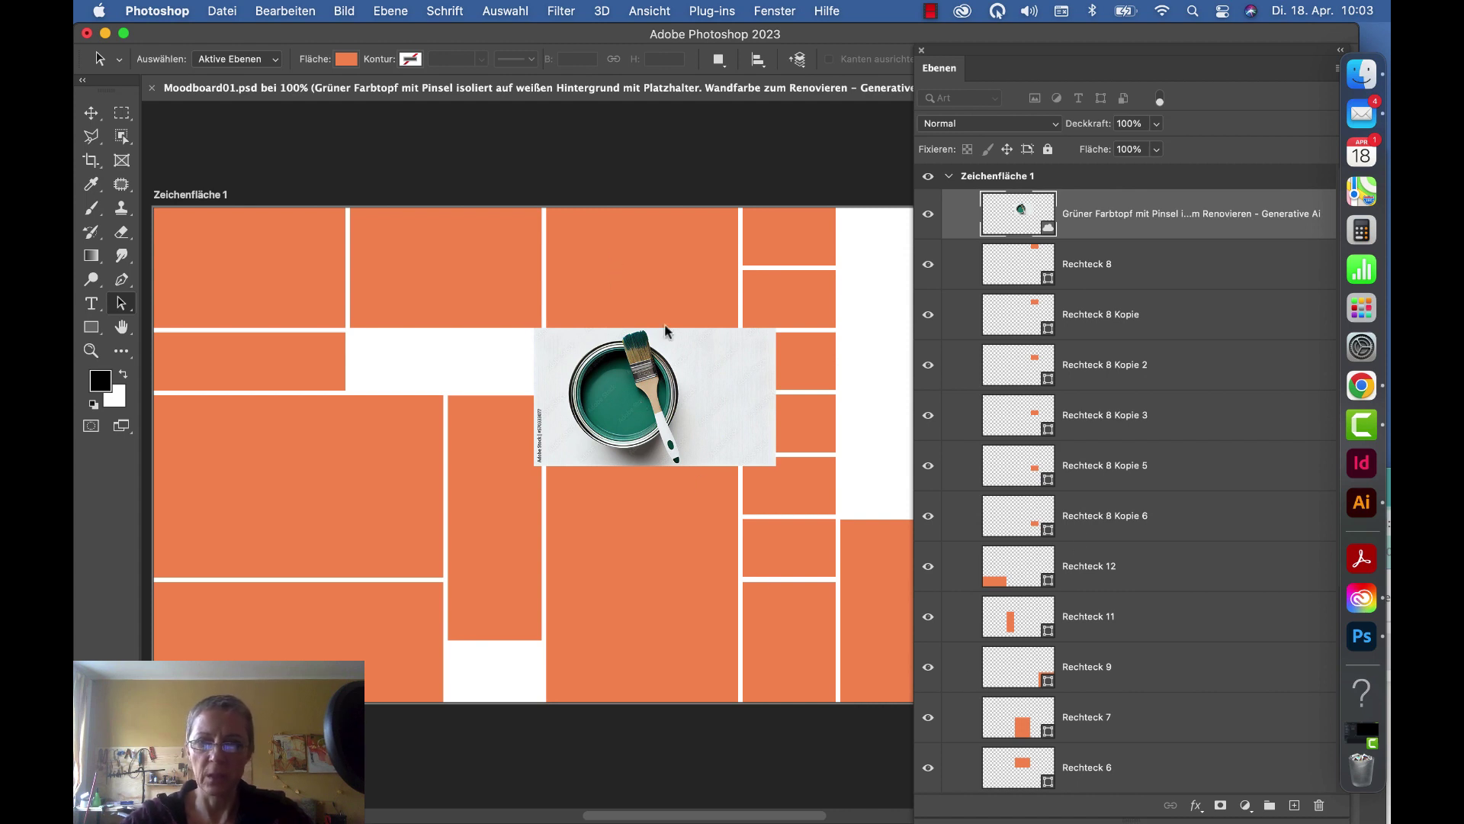
scroll(1066, 646, down, 2)
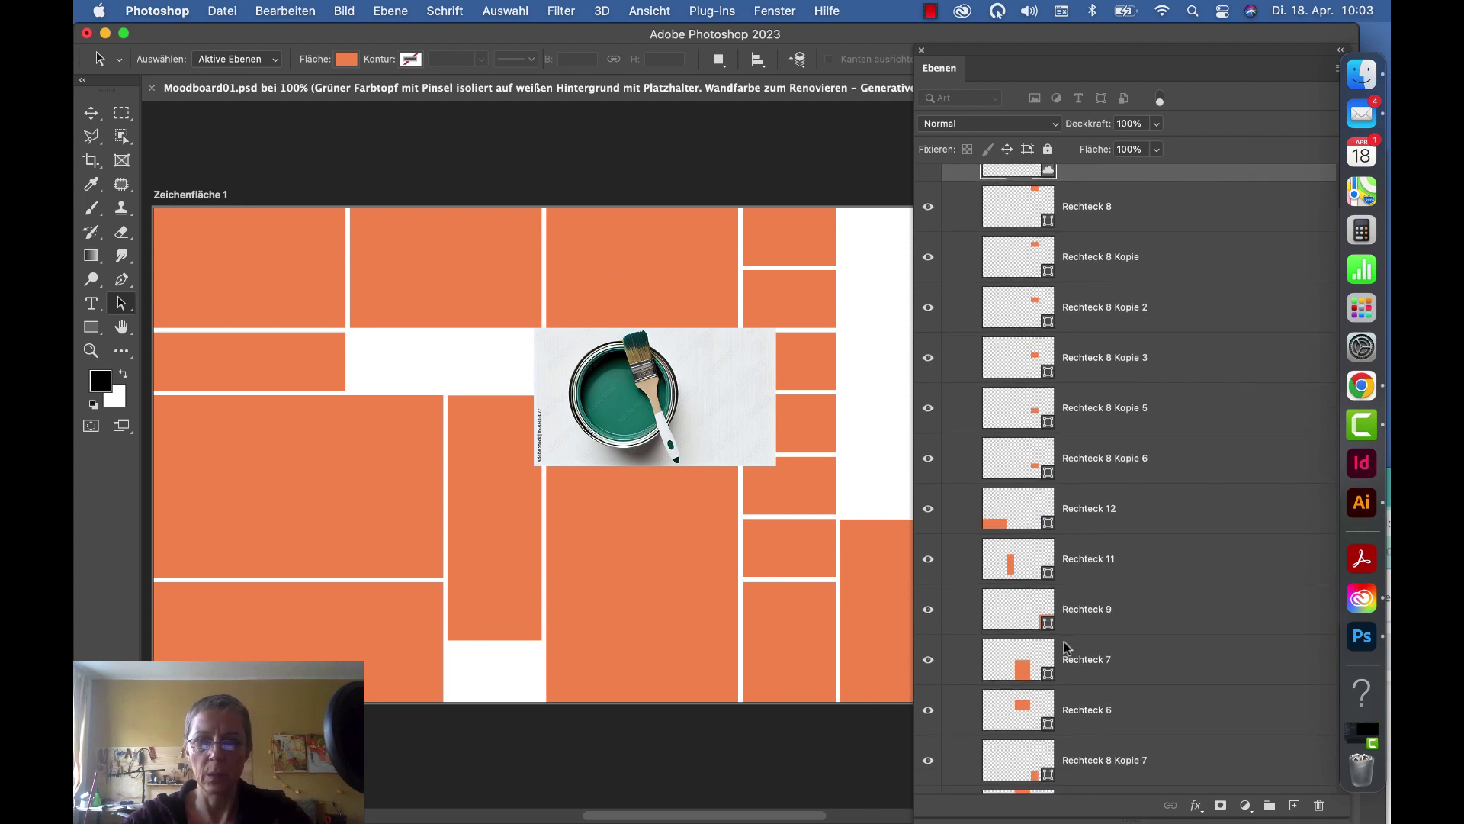
scroll(1066, 647, down, 2)
scroll(1067, 647, down, 3)
scroll(1066, 647, down, 3)
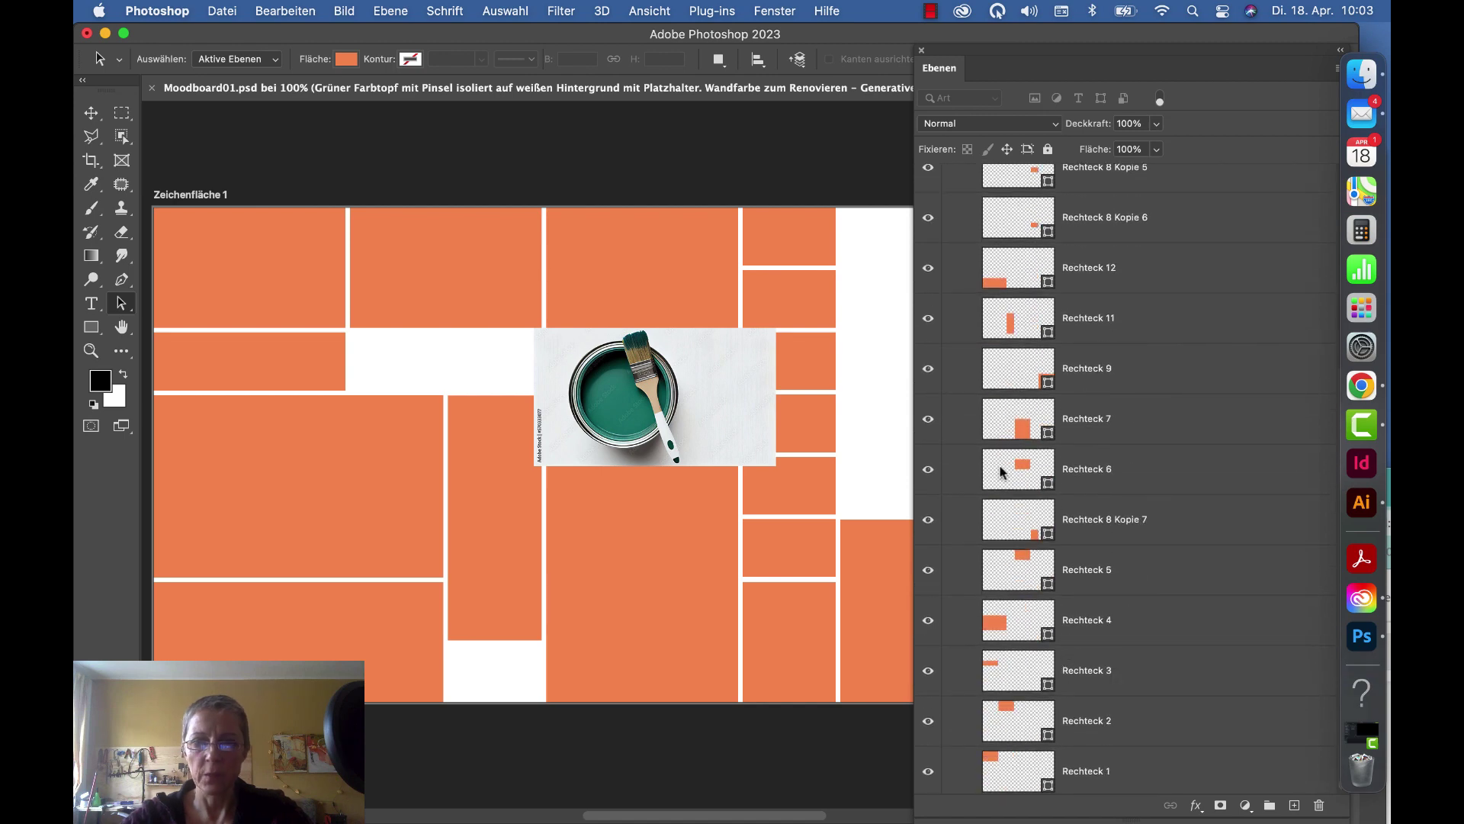
click(1113, 479)
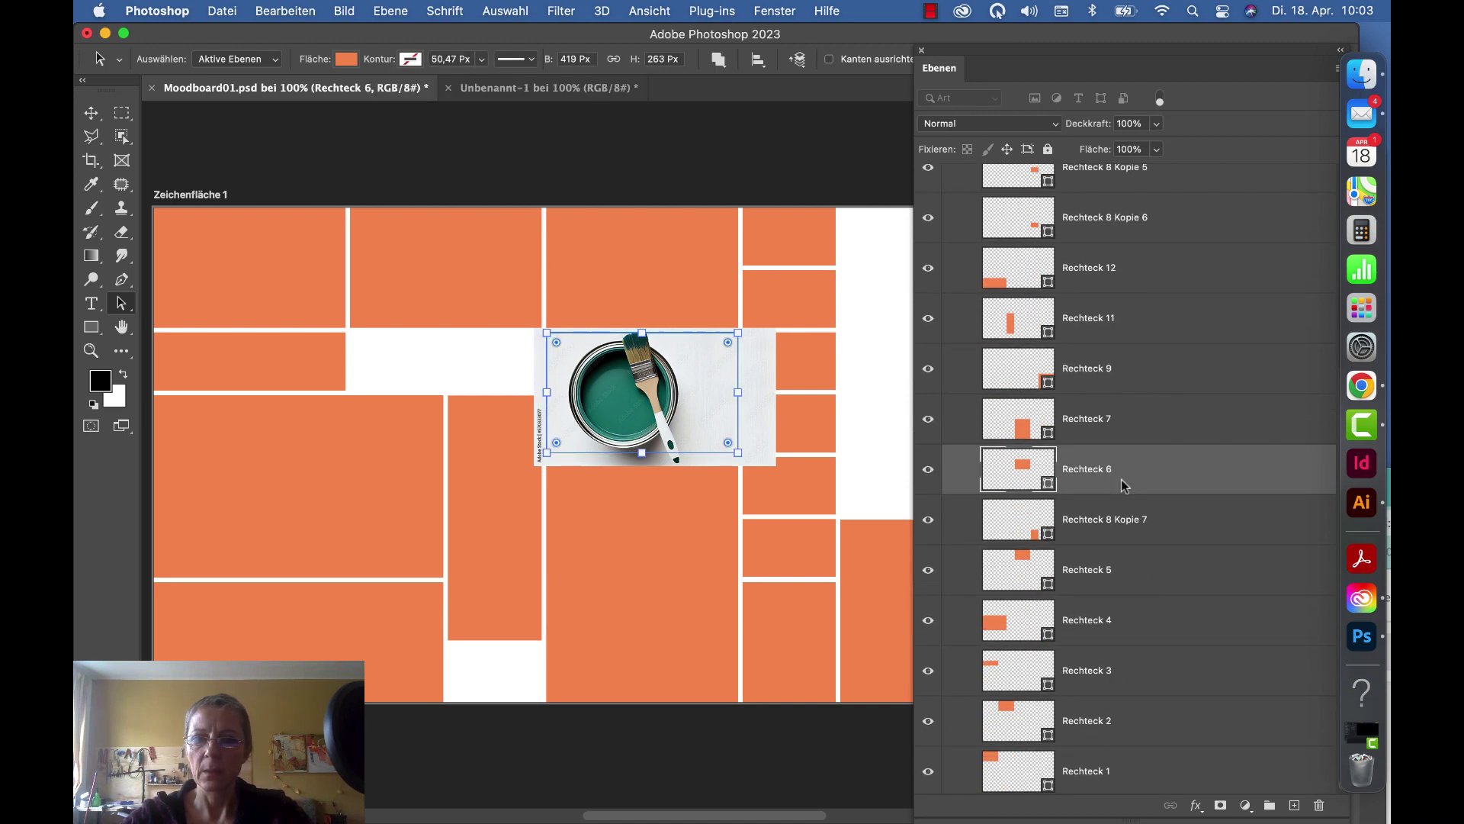
Step: Move the paint-pot layer above Rechteck 6, clip it there, and nudge it into place
scroll(1125, 486, up, 2)
scroll(1124, 485, up, 3)
scroll(1124, 485, up, 1)
scroll(1124, 485, up, 1)
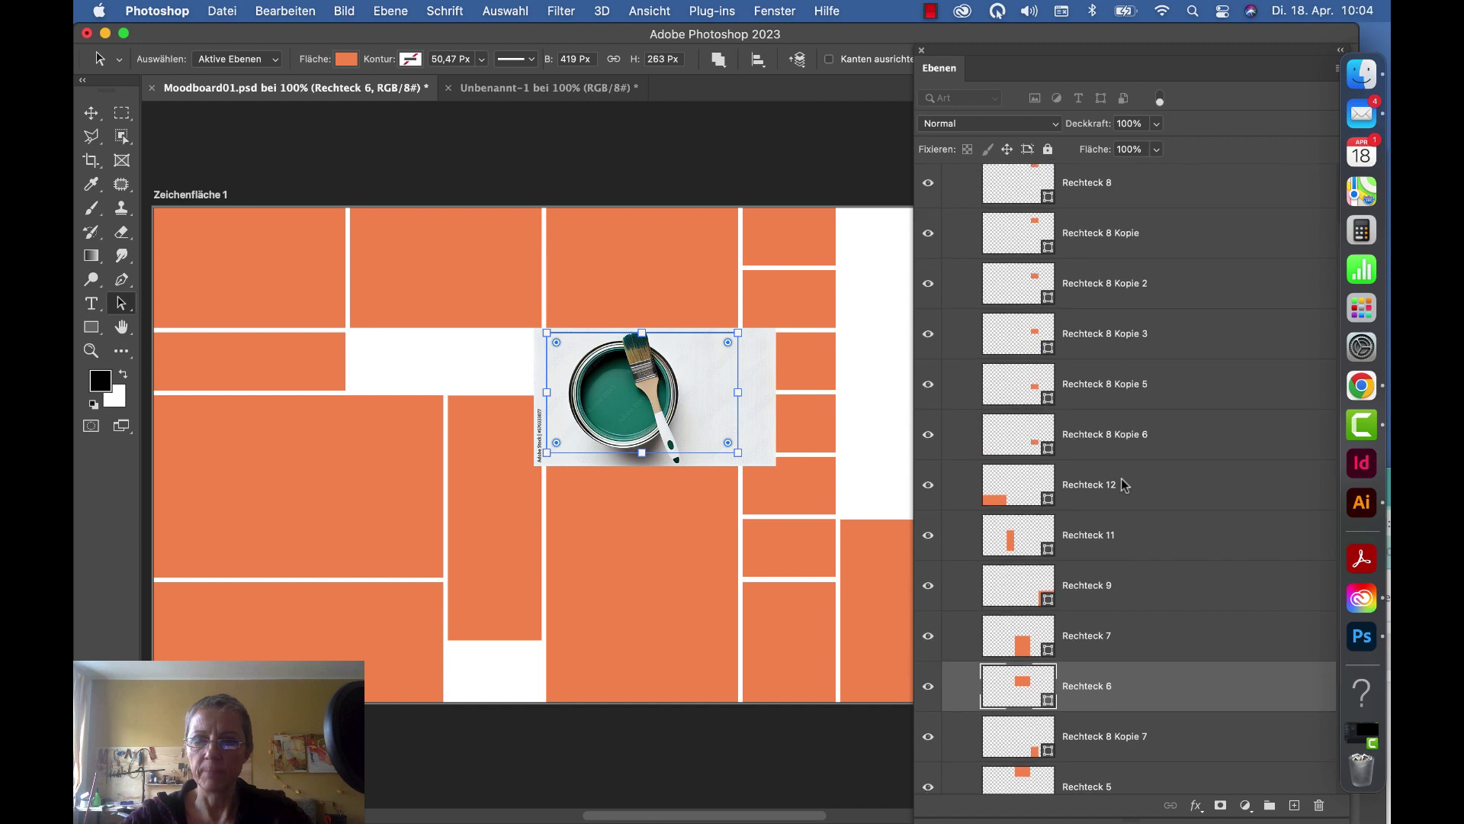
scroll(1125, 486, up, 1)
drag(1187, 210, 1161, 729)
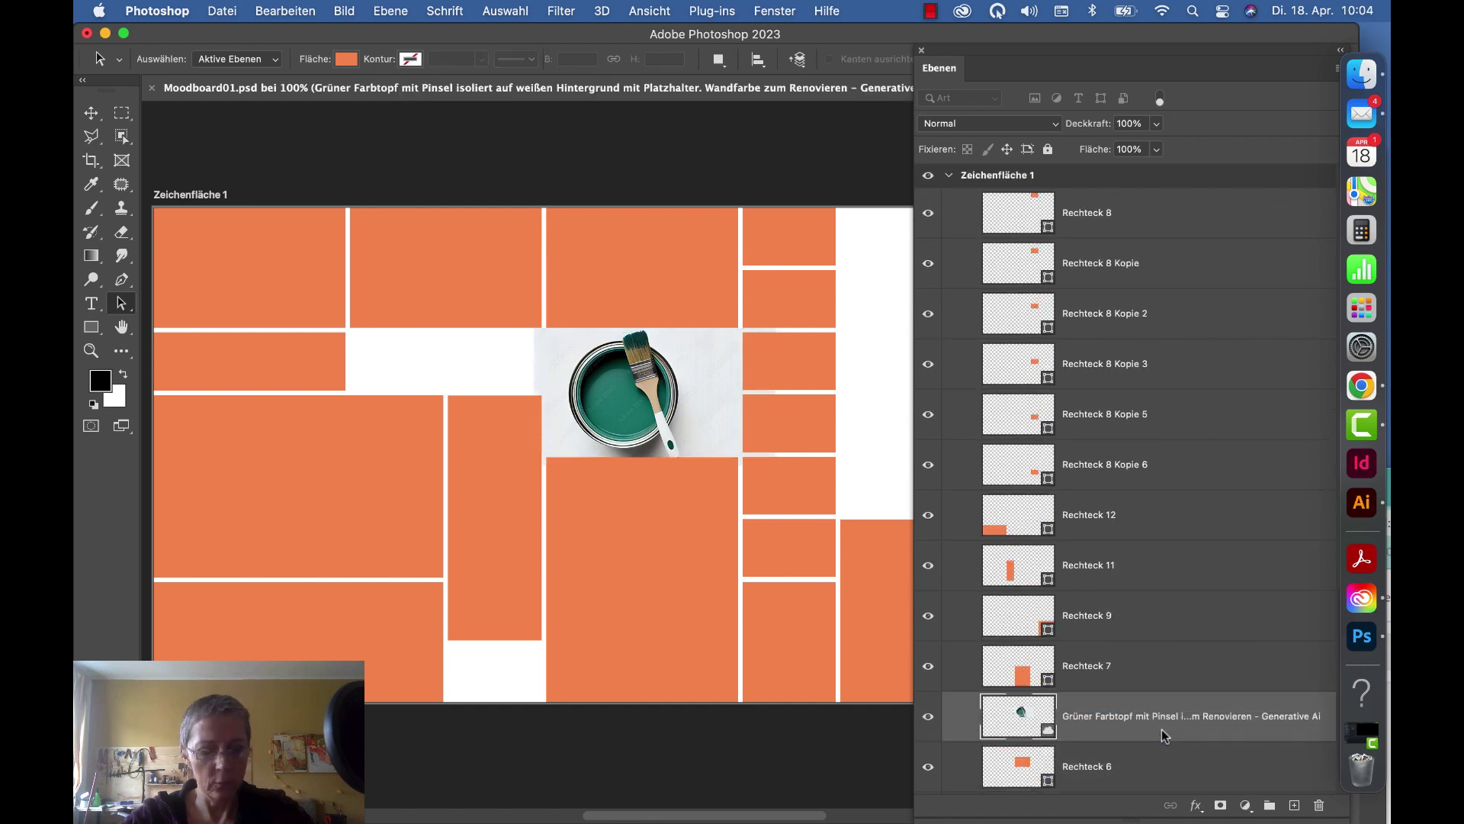
alt+click(1161, 744)
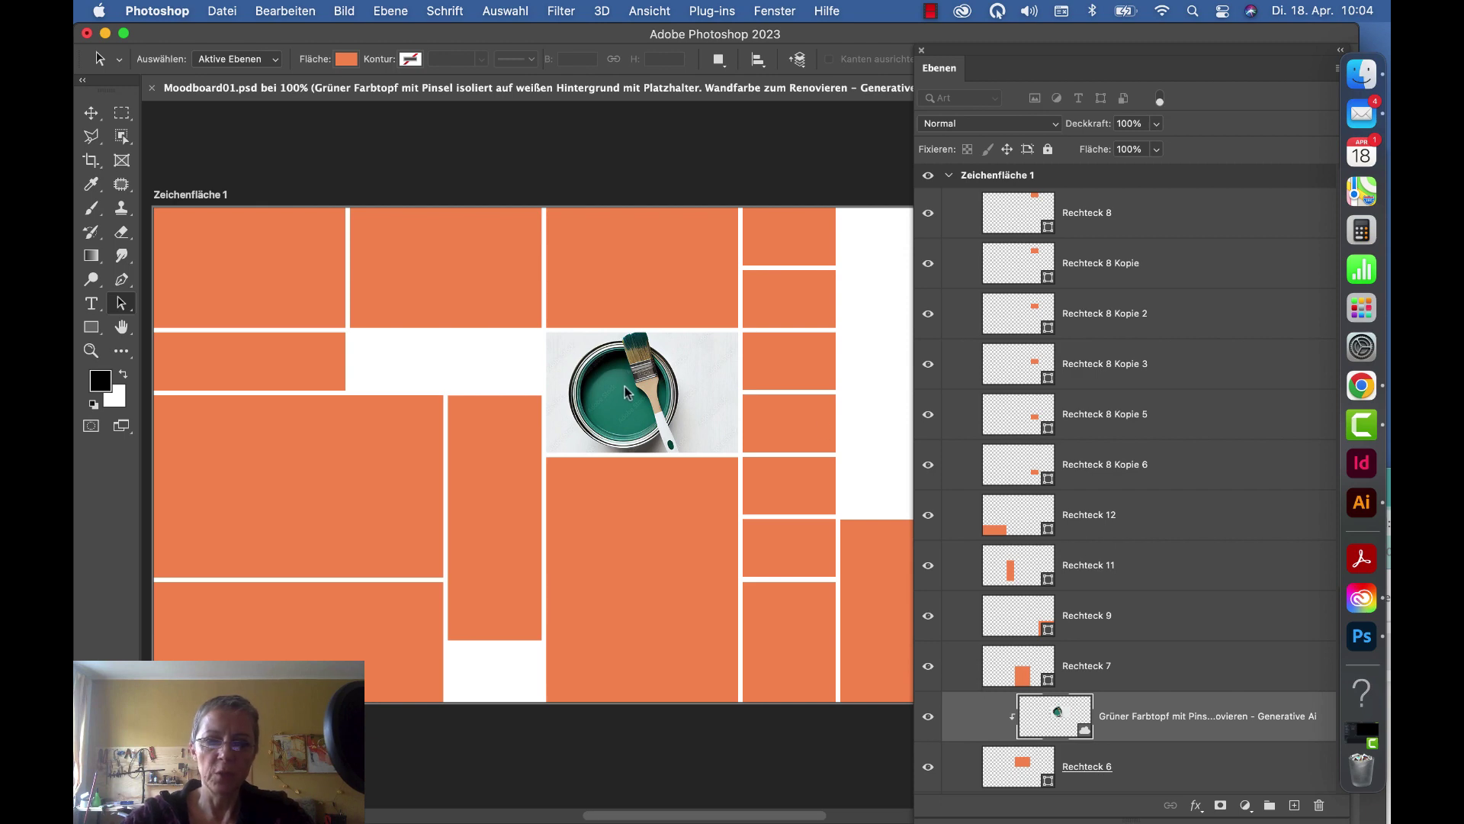
key(v)
drag(624, 388, 620, 385)
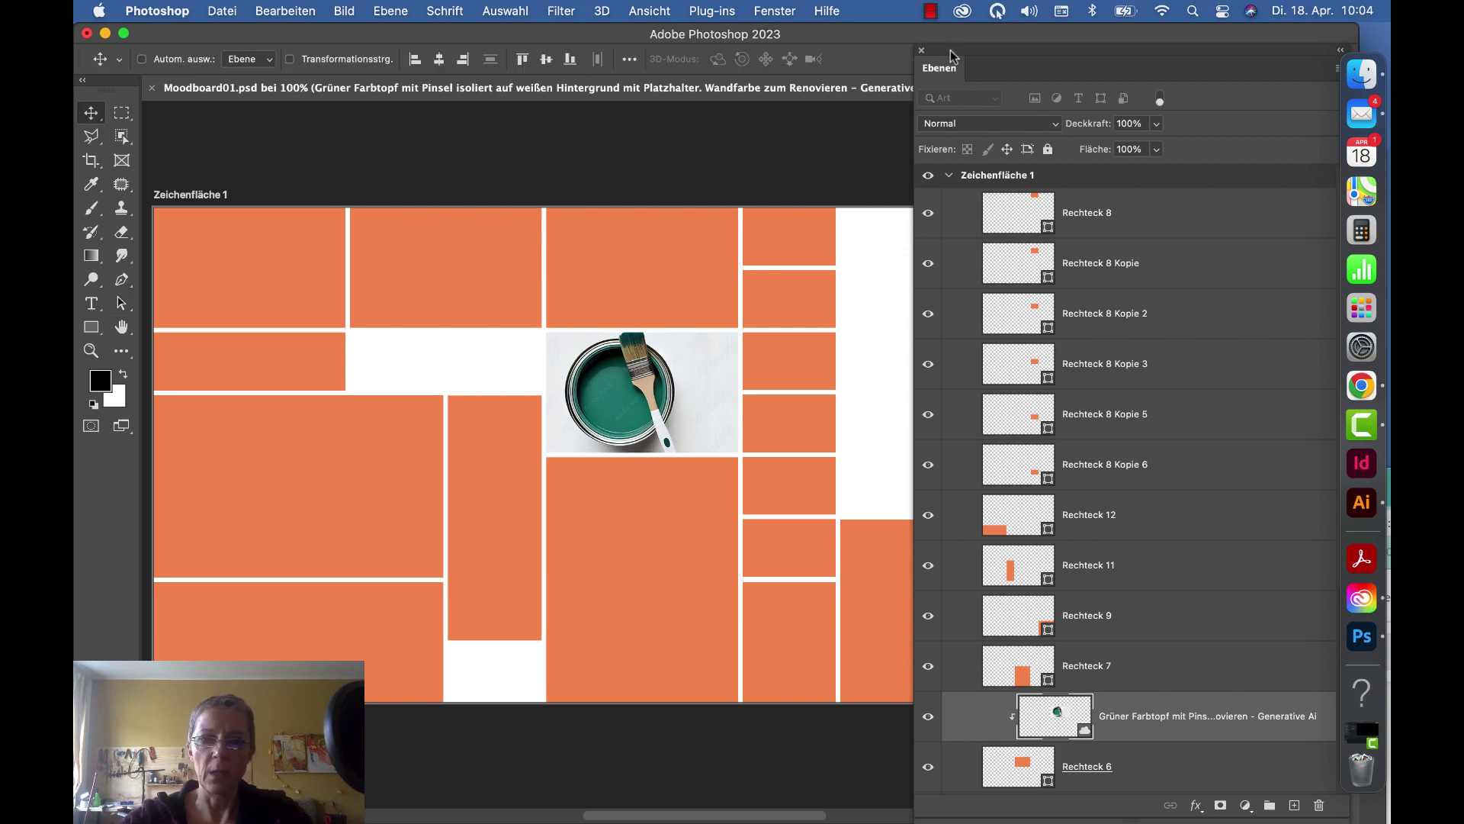
drag(950, 50, 630, 140)
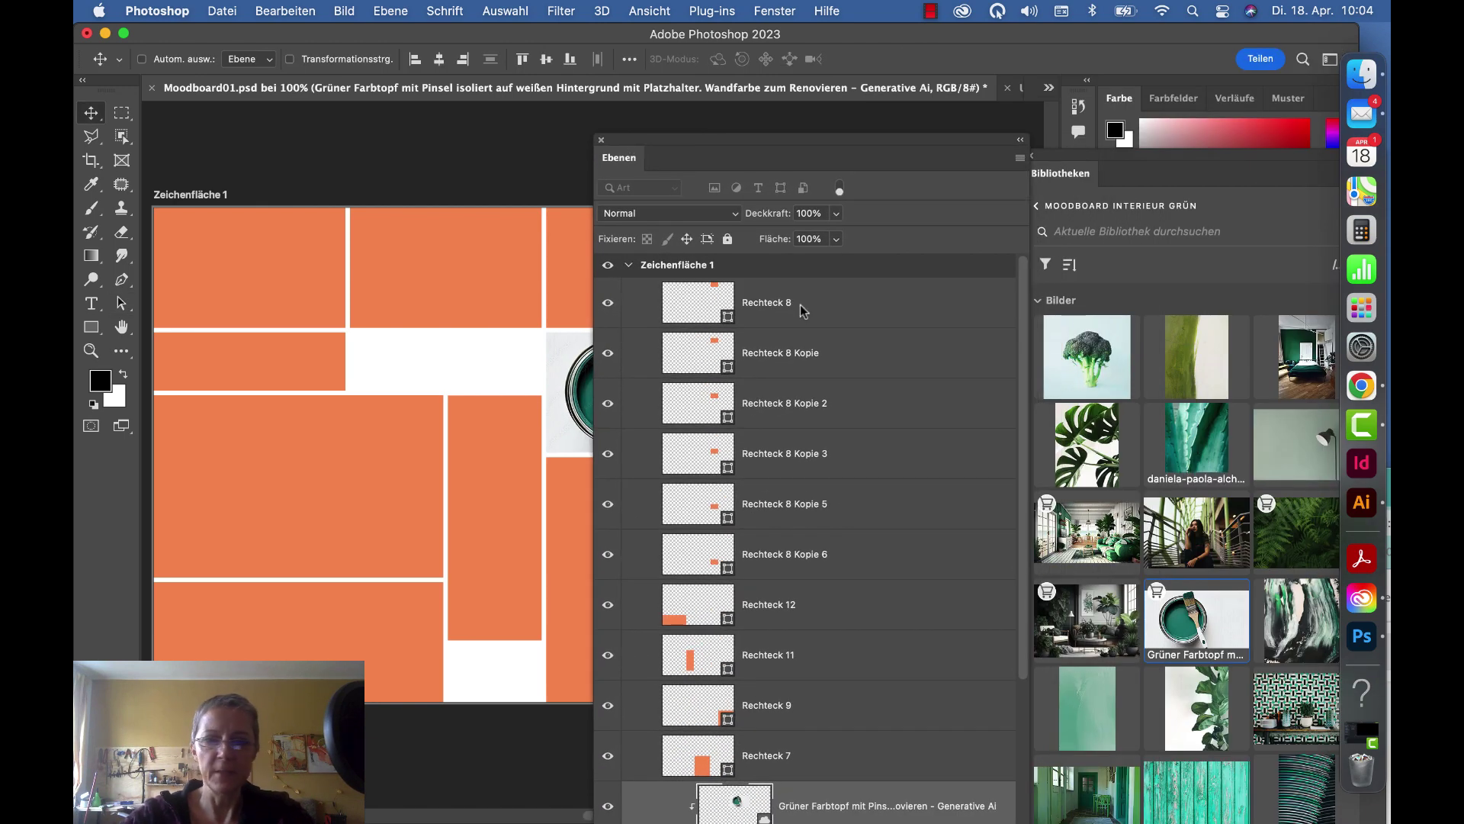
Step: Place the monstera photo from the library and clip it to Rechteck 4
drag(1087, 442, 335, 485)
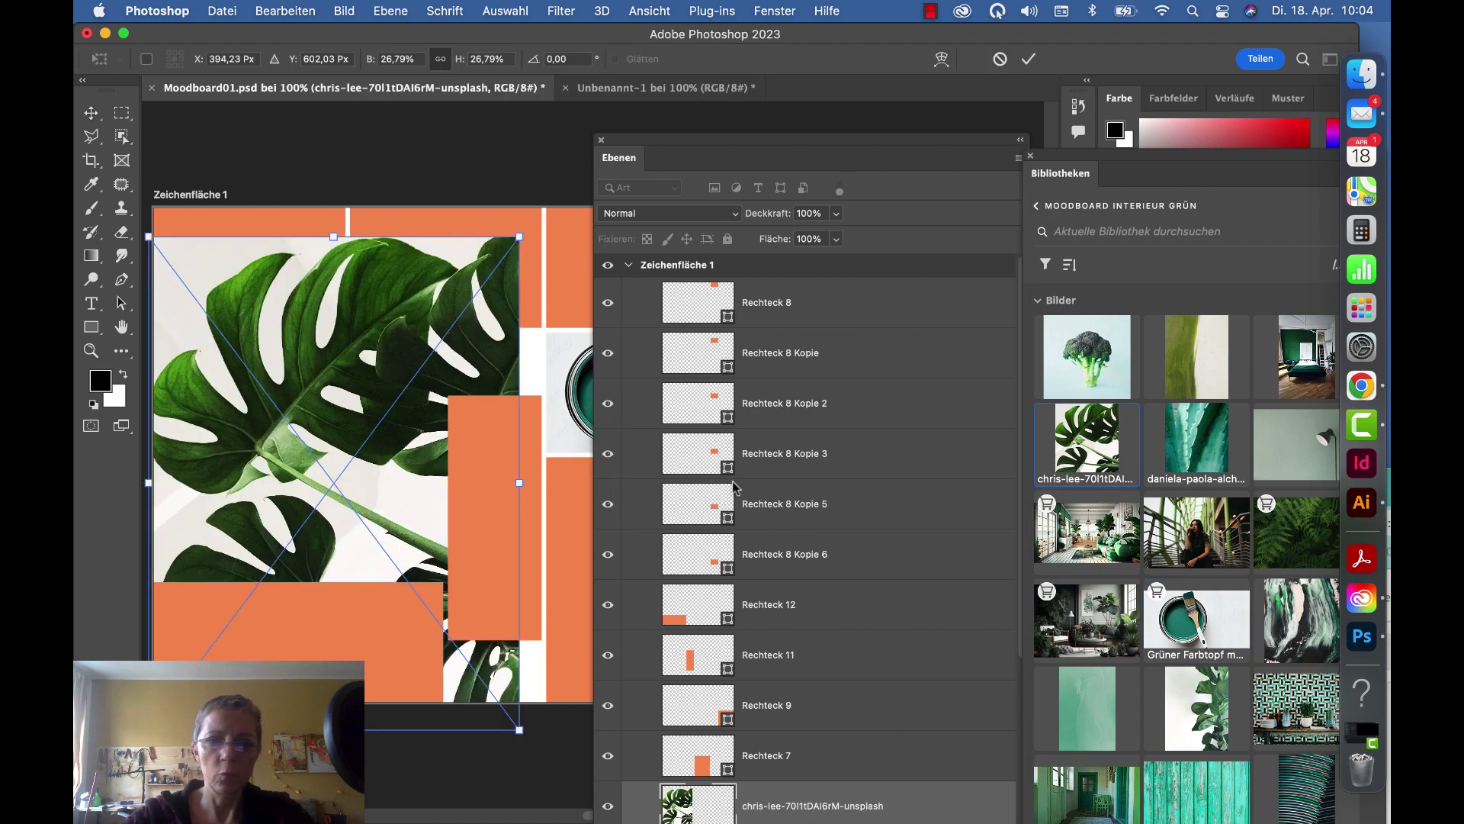
click(1029, 61)
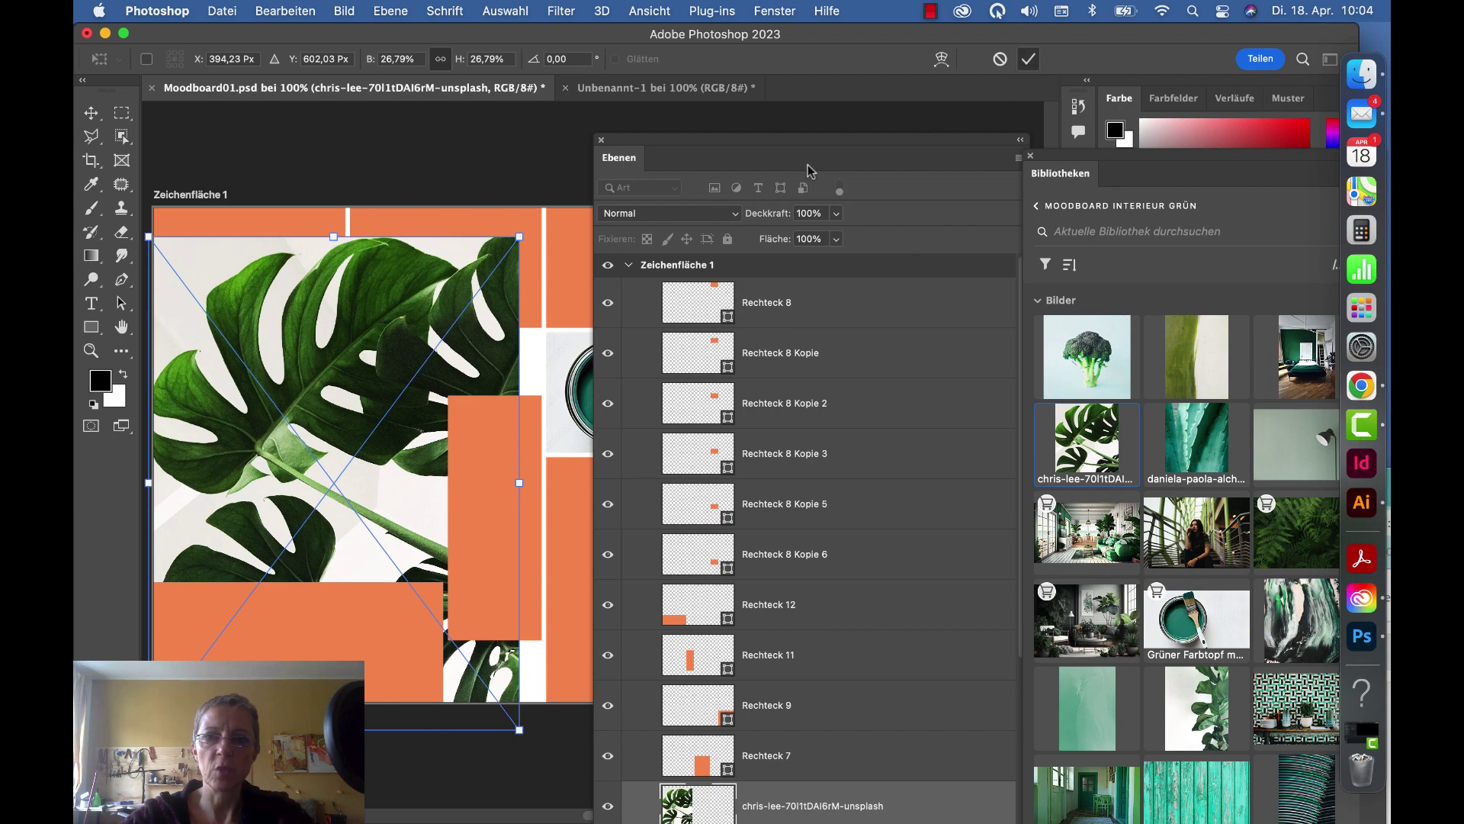
drag(829, 139, 1026, 29)
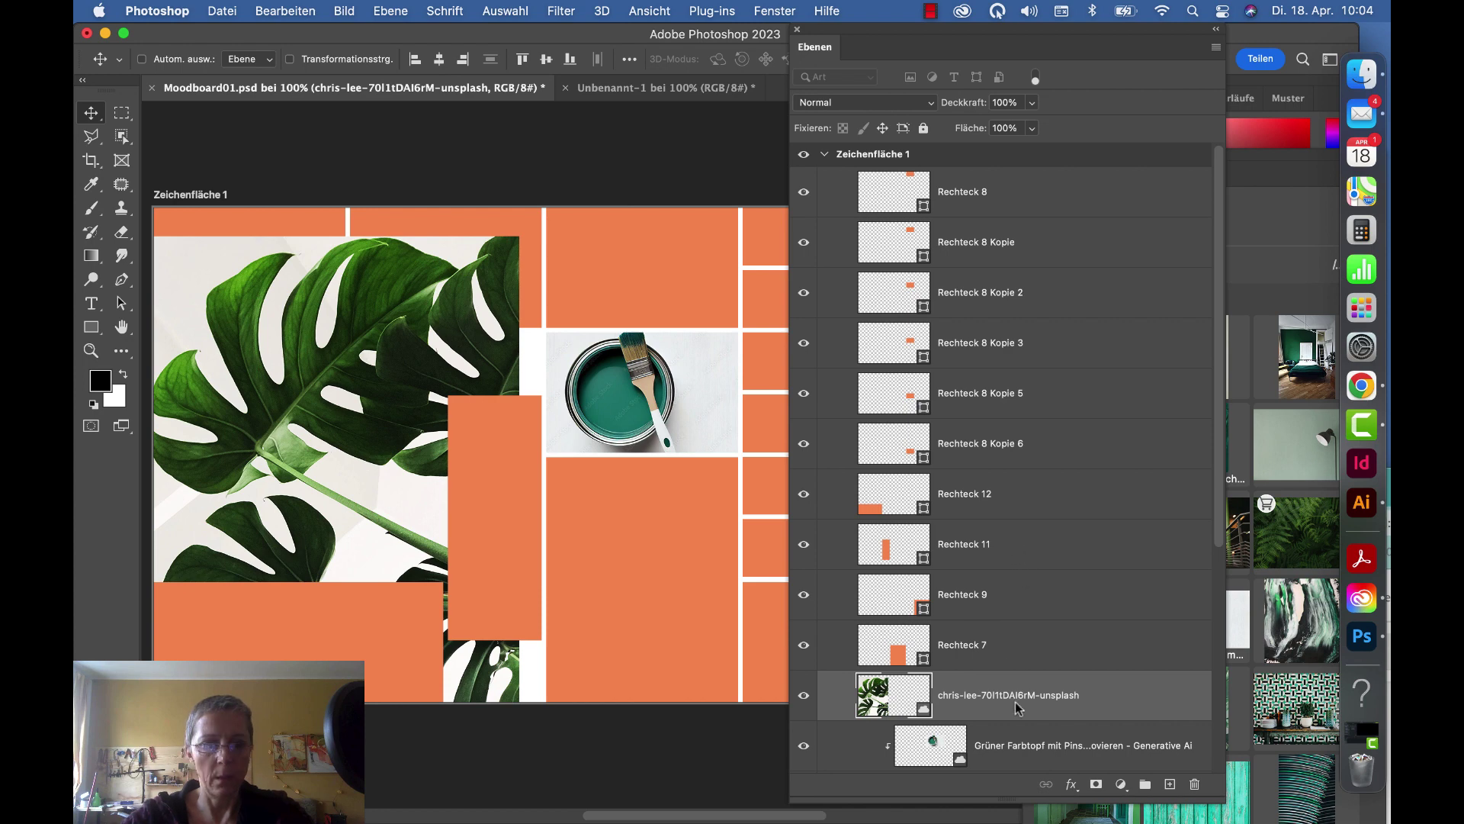
scroll(1007, 484, down, 5)
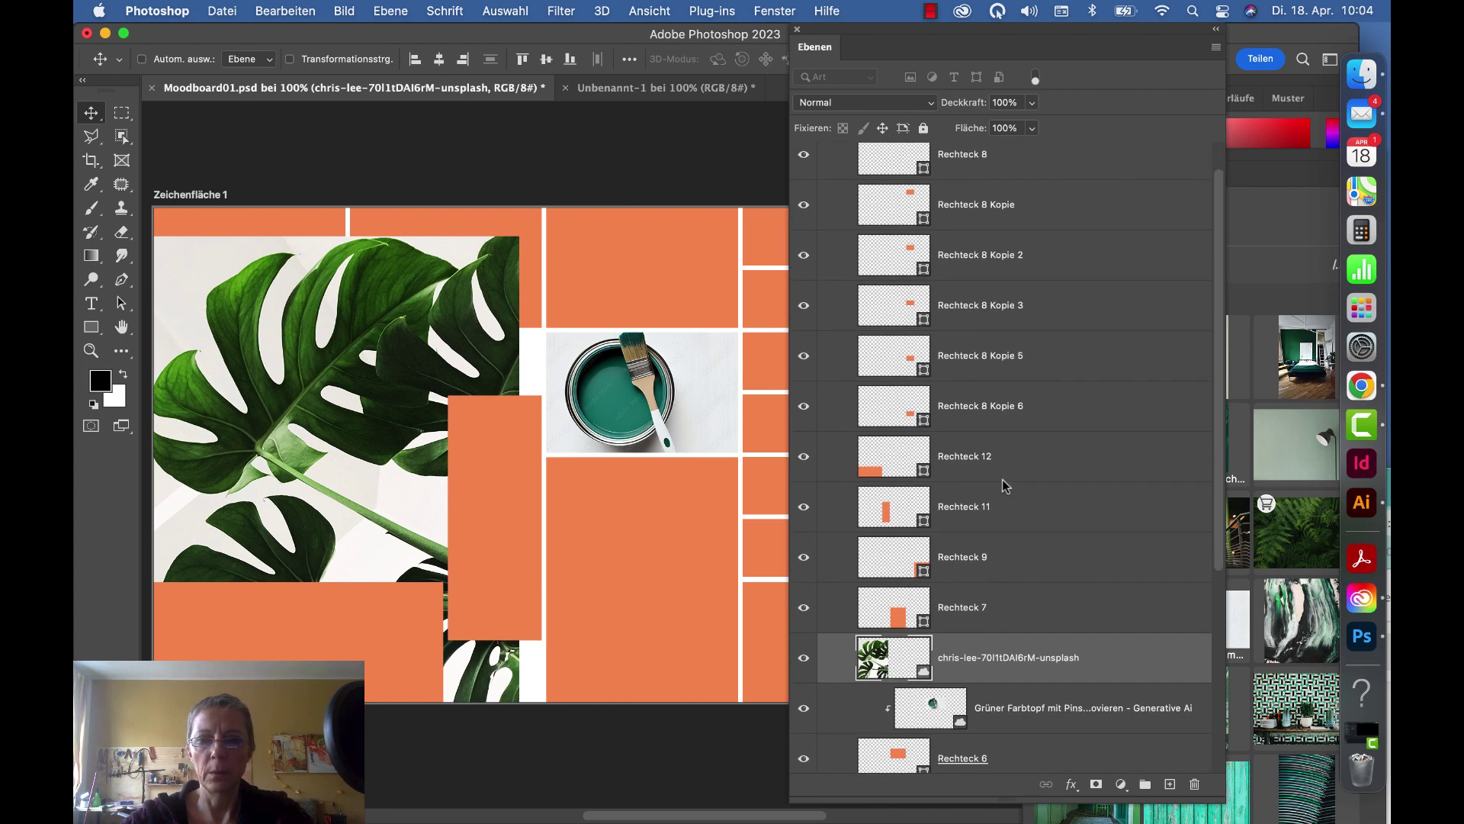
drag(1066, 344, 1022, 578)
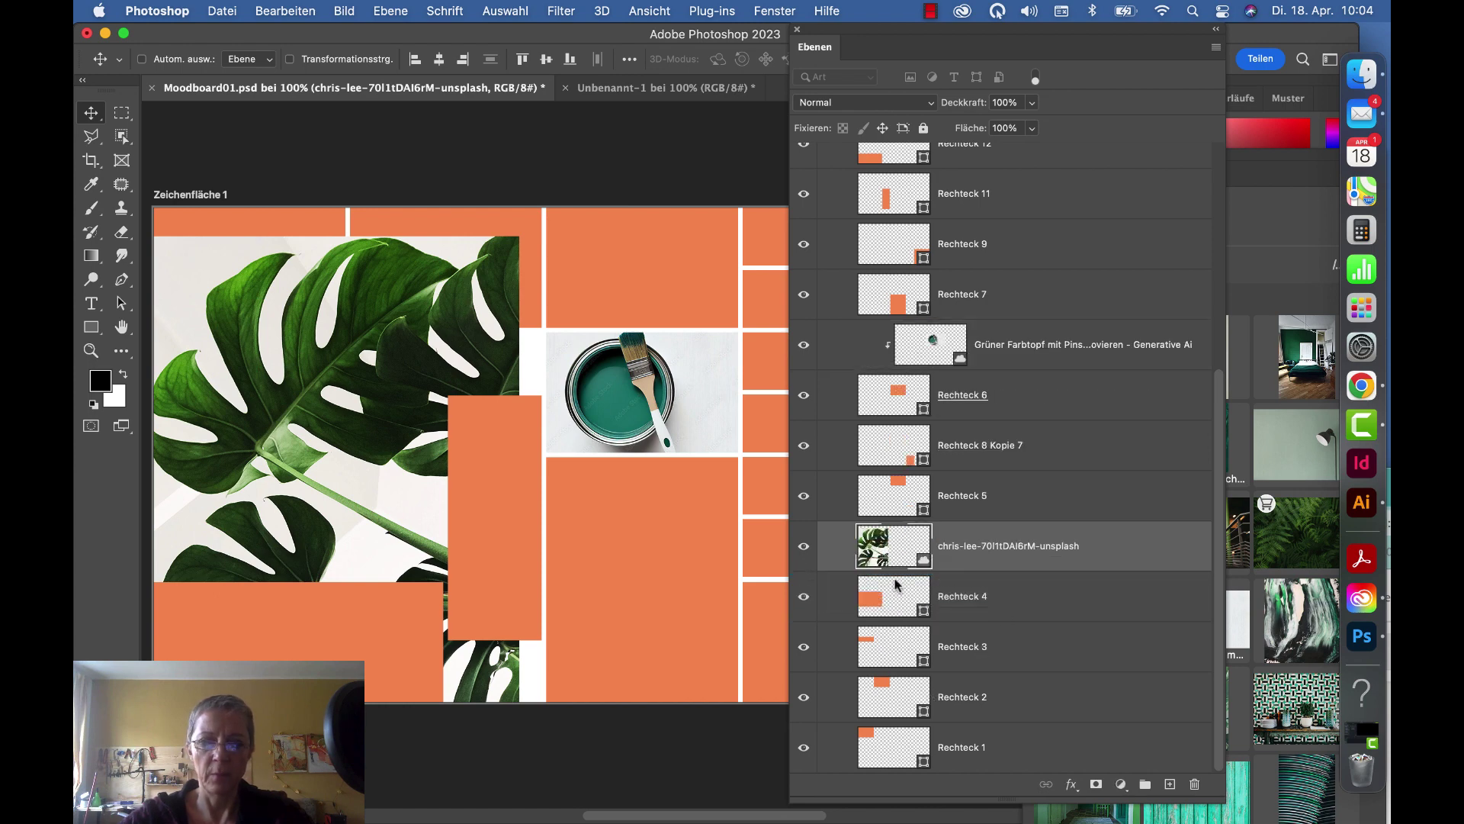
alt+click(1030, 572)
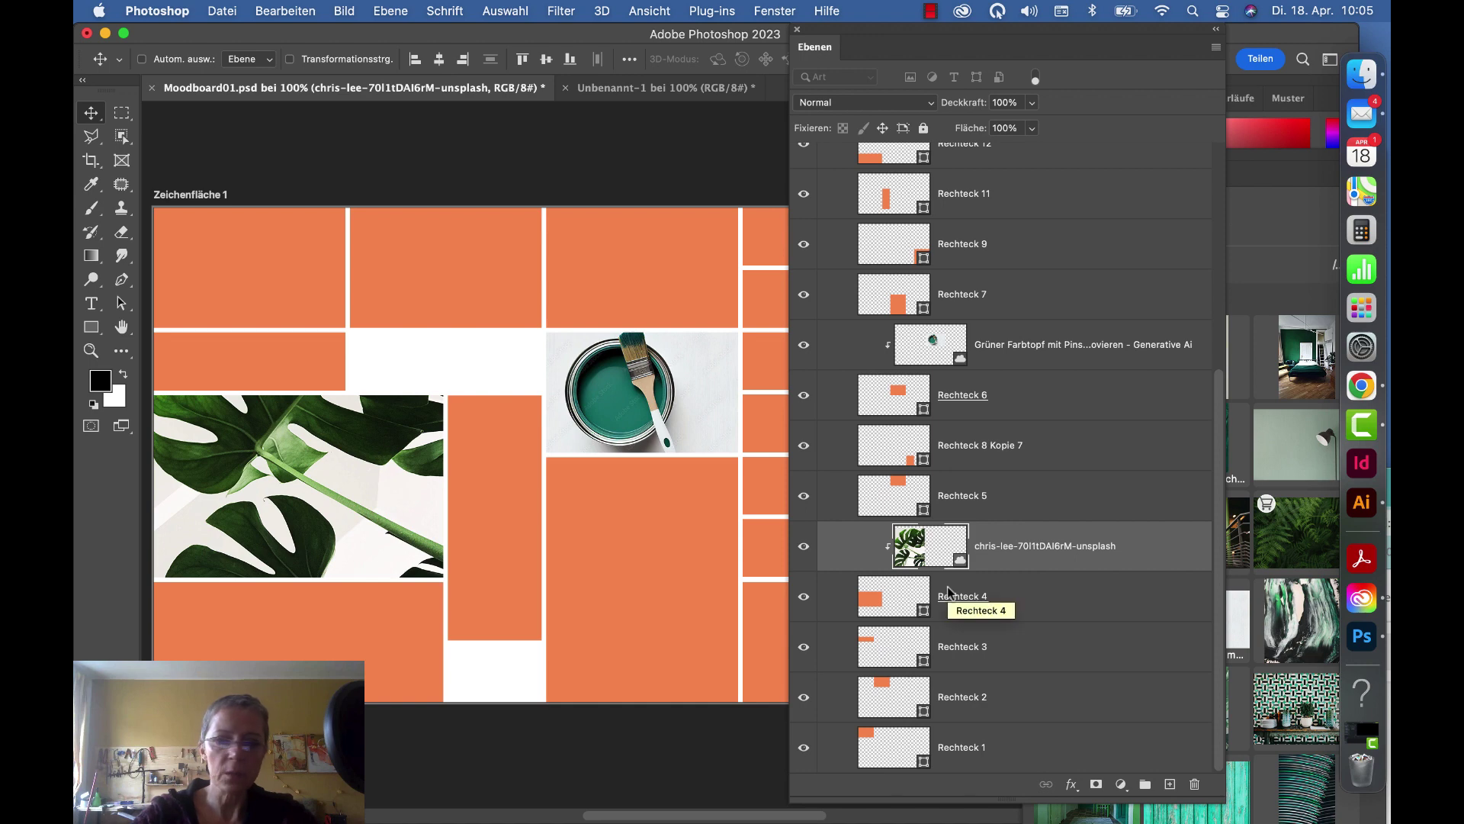
Step: Free-transform the monstera photo to resize it and shift it down within its tile
key(super+t)
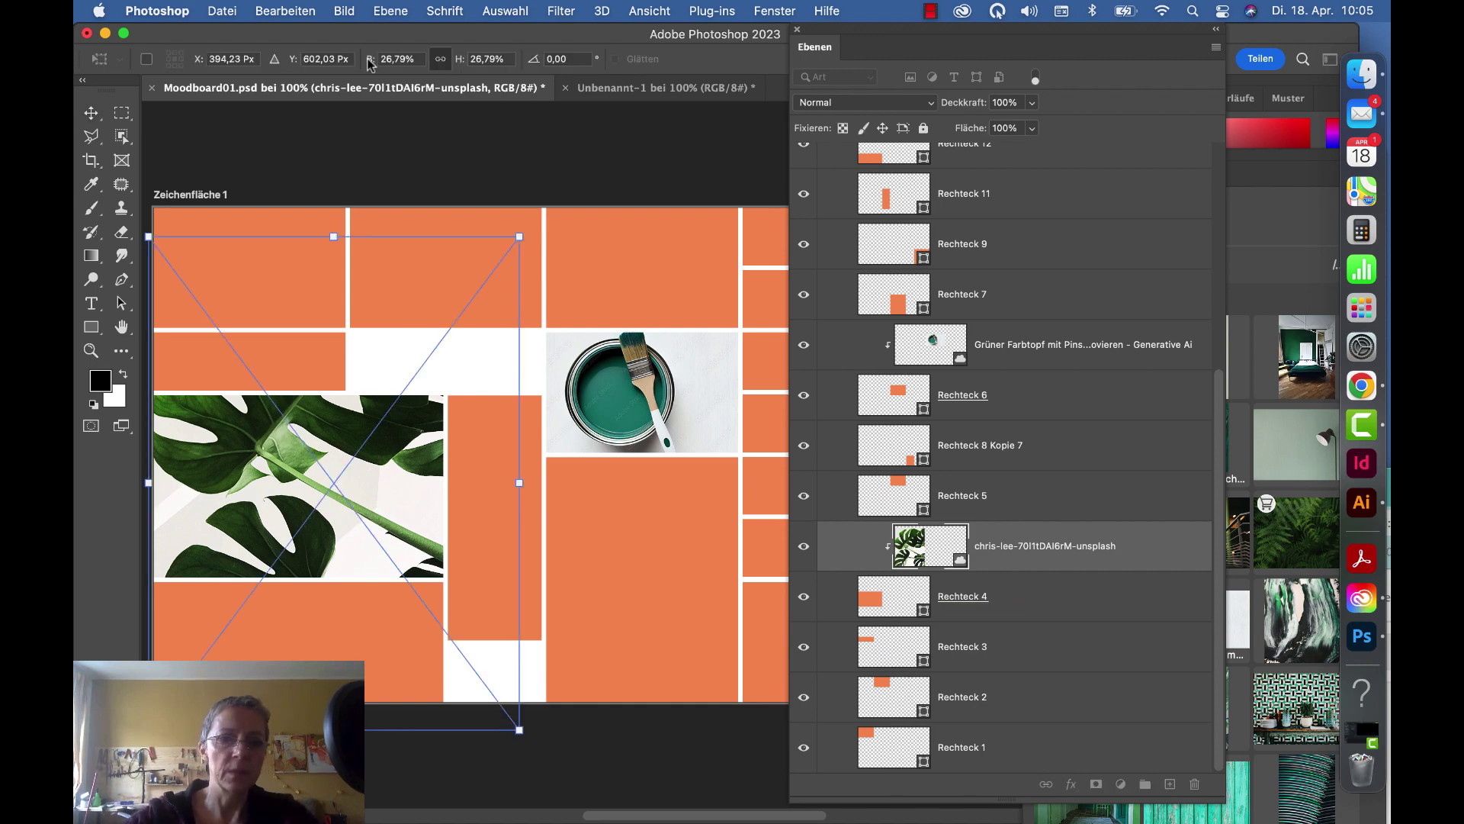
mouse_move(369, 64)
mouse_down()
mouse_move(369, 428)
mouse_move(328, 474)
mouse_up()
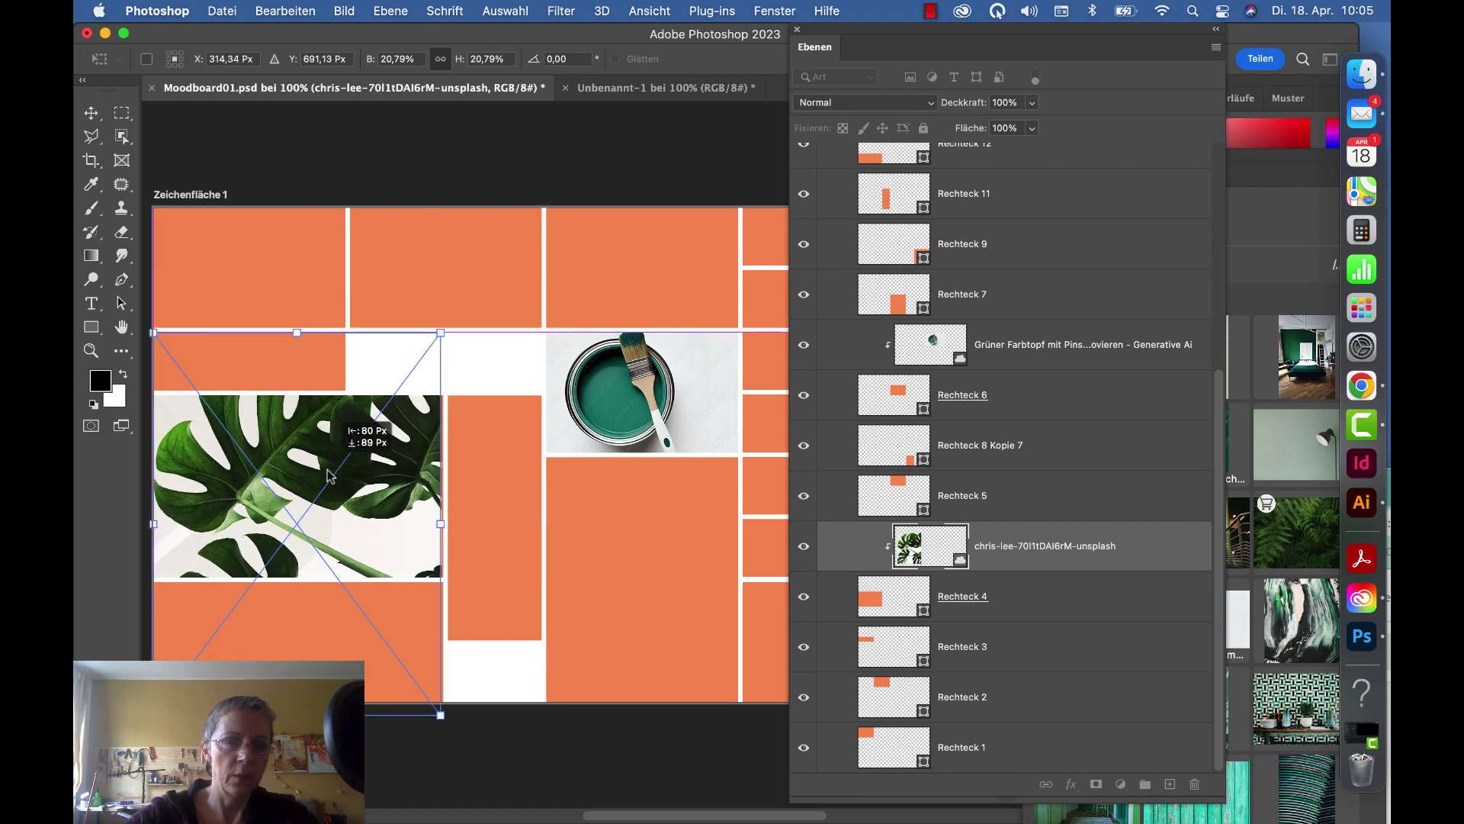
drag(328, 474, 359, 559)
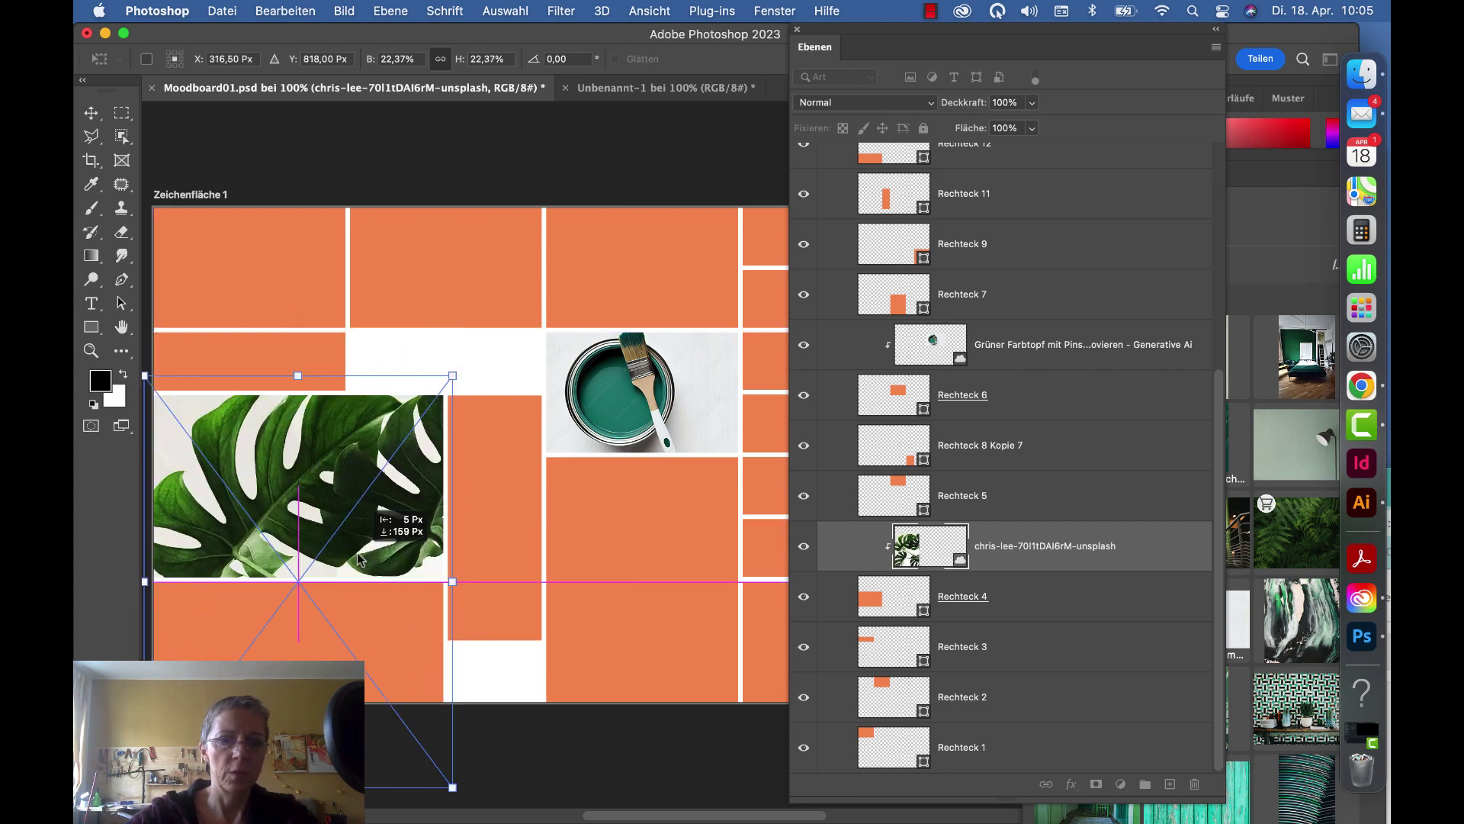
key(Return)
drag(815, 46, 816, 208)
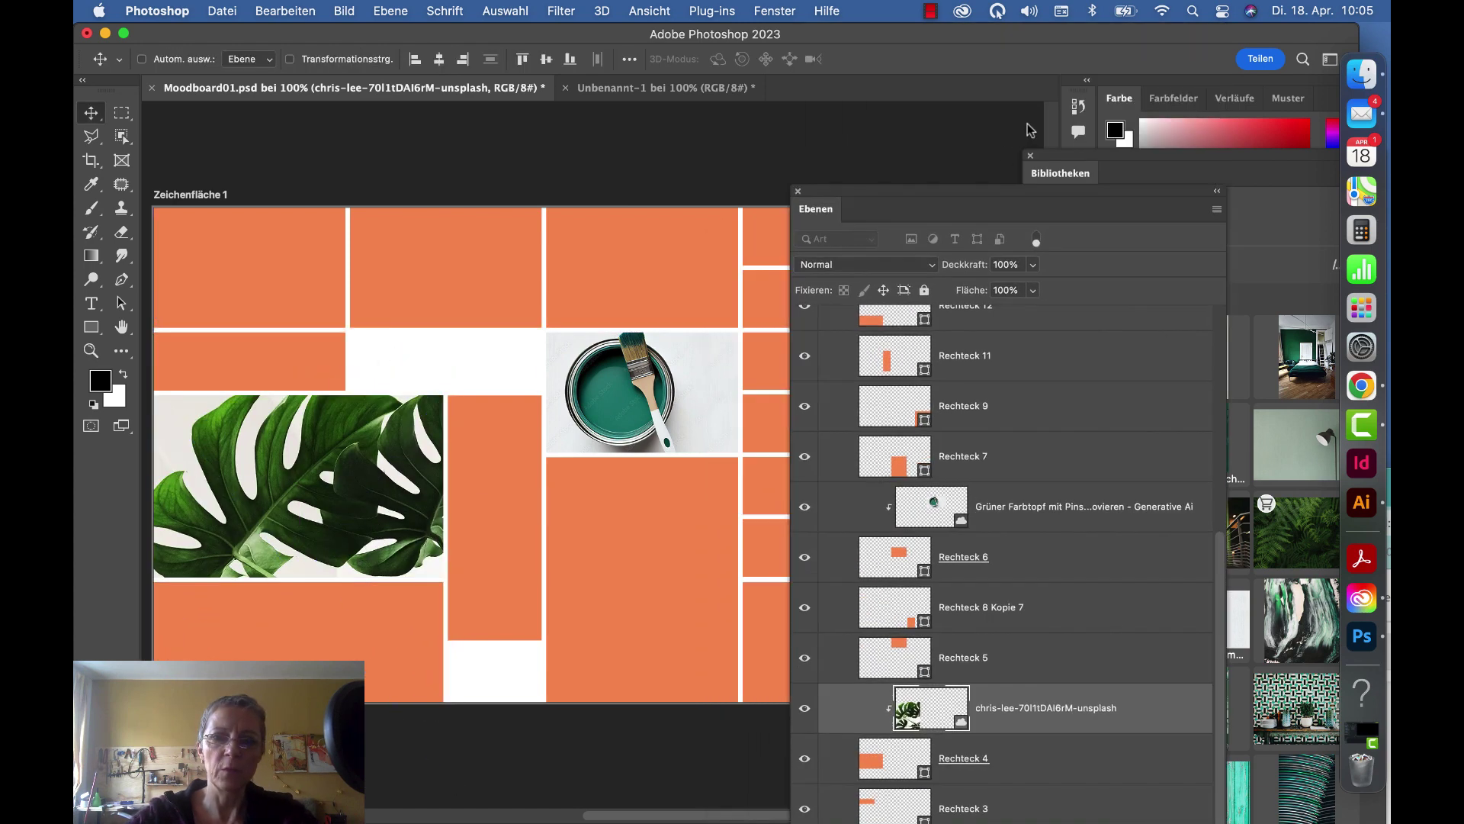
drag(1030, 130, 1031, 128)
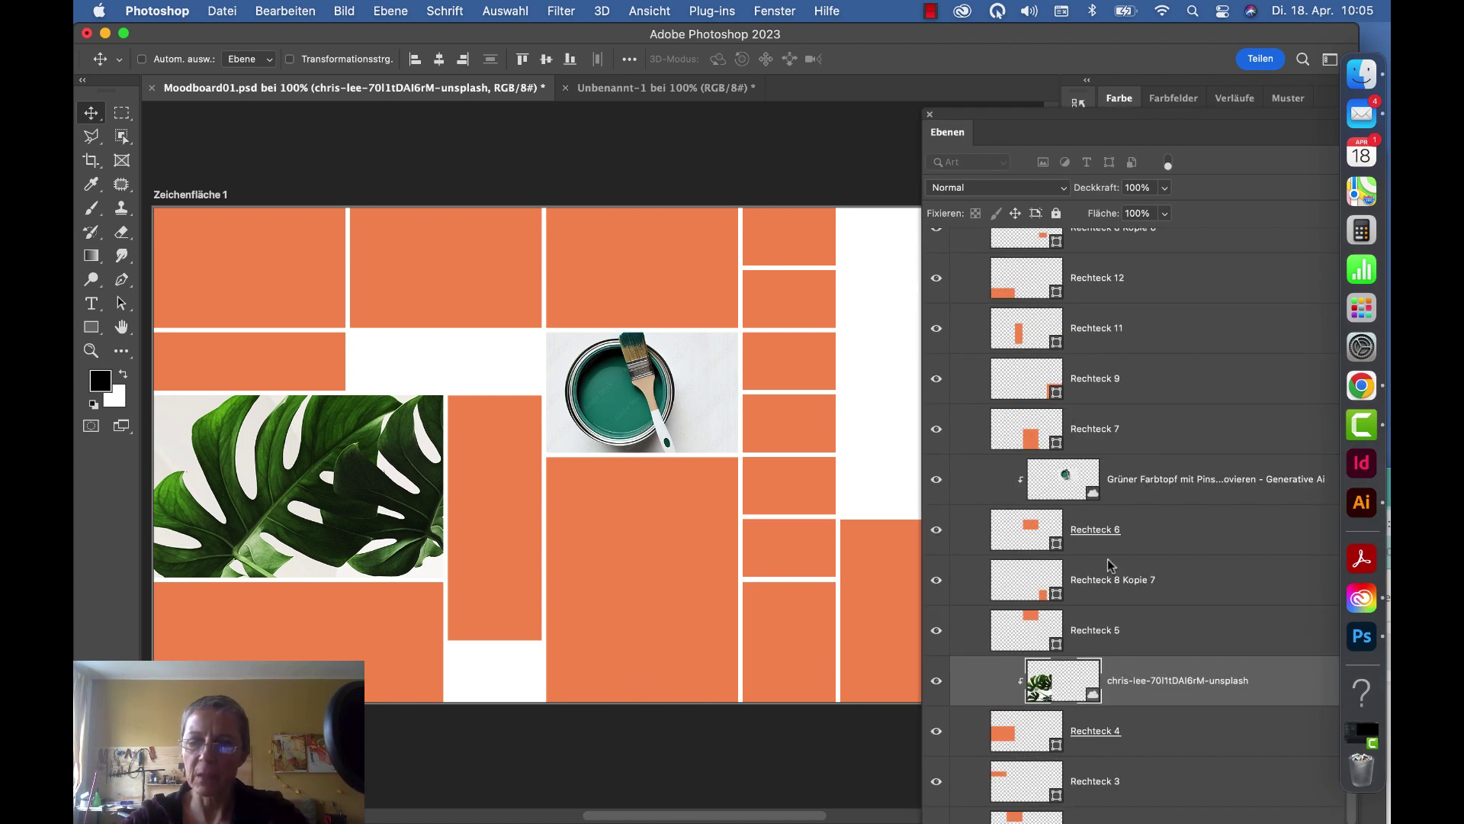
Step: Float the library as a larger panel and expand its Muster pattern section
scroll(1101, 534, up, 3)
scroll(1100, 533, up, 3)
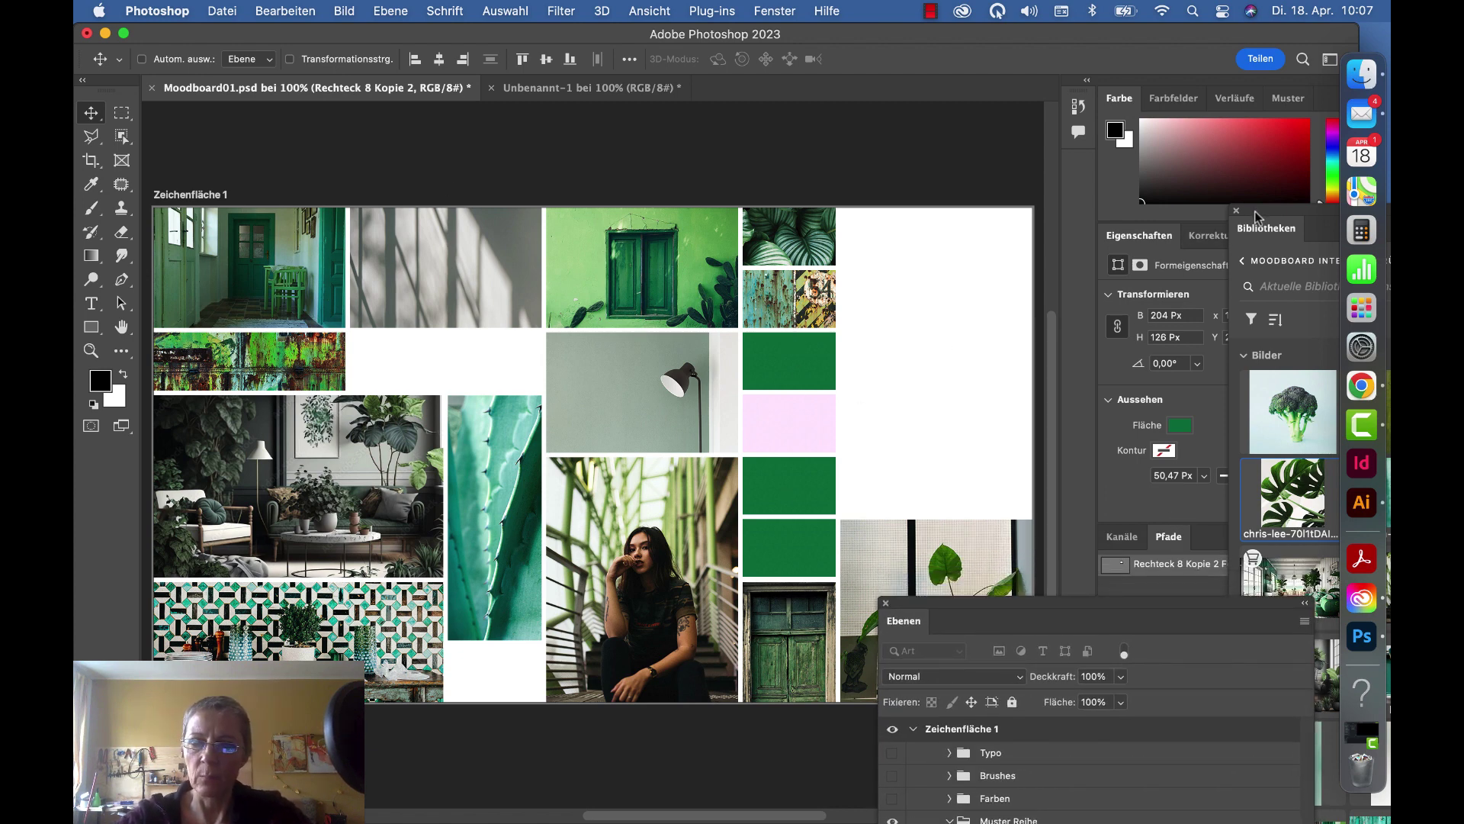
mouse_move(1259, 220)
mouse_down()
mouse_move(903, 48)
mouse_move(938, 37)
mouse_up()
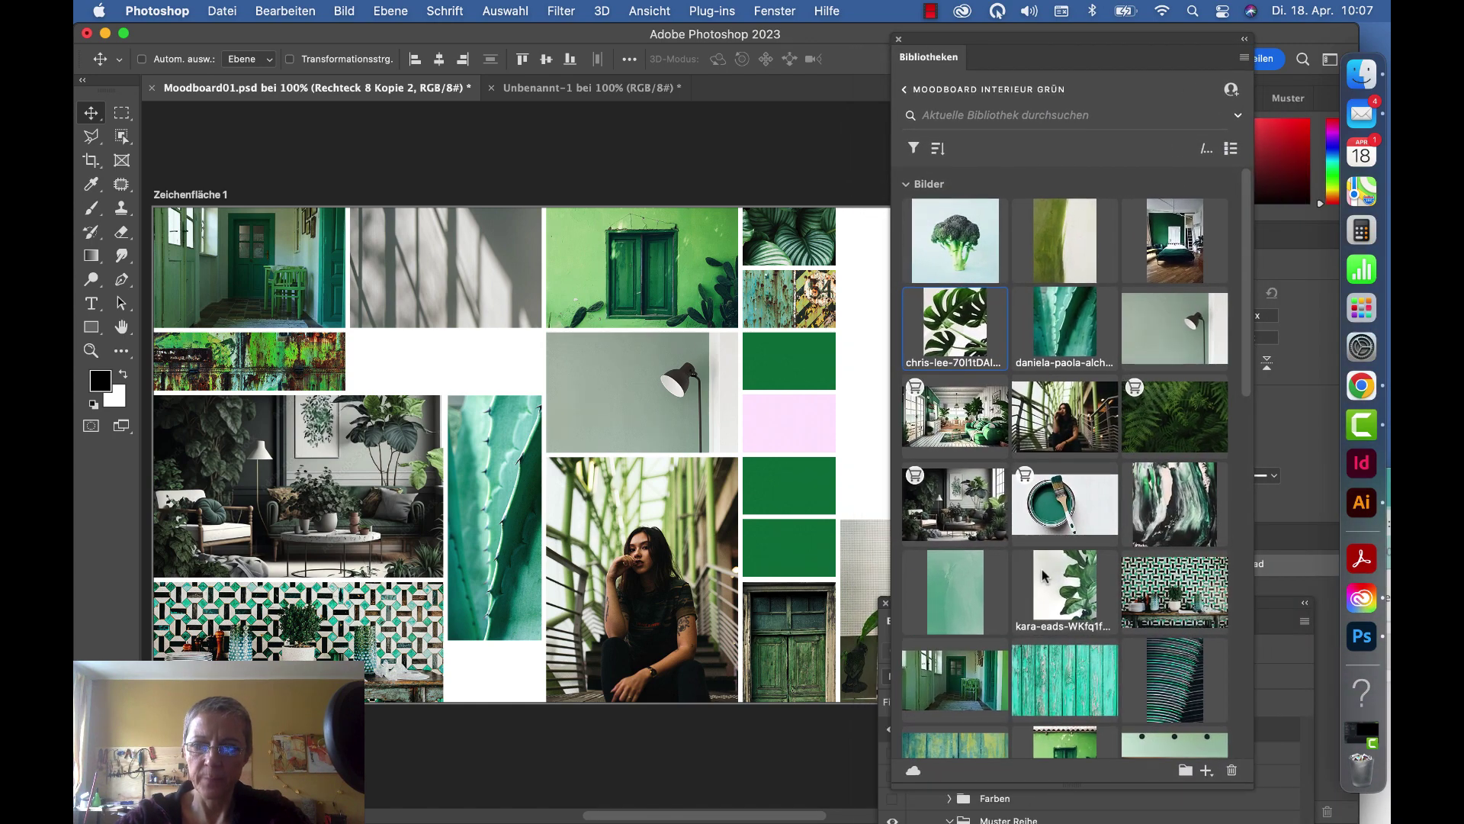
scroll(1045, 577, down, 3)
scroll(1045, 578, down, 2)
scroll(1045, 577, down, 3)
scroll(1045, 577, down, 3)
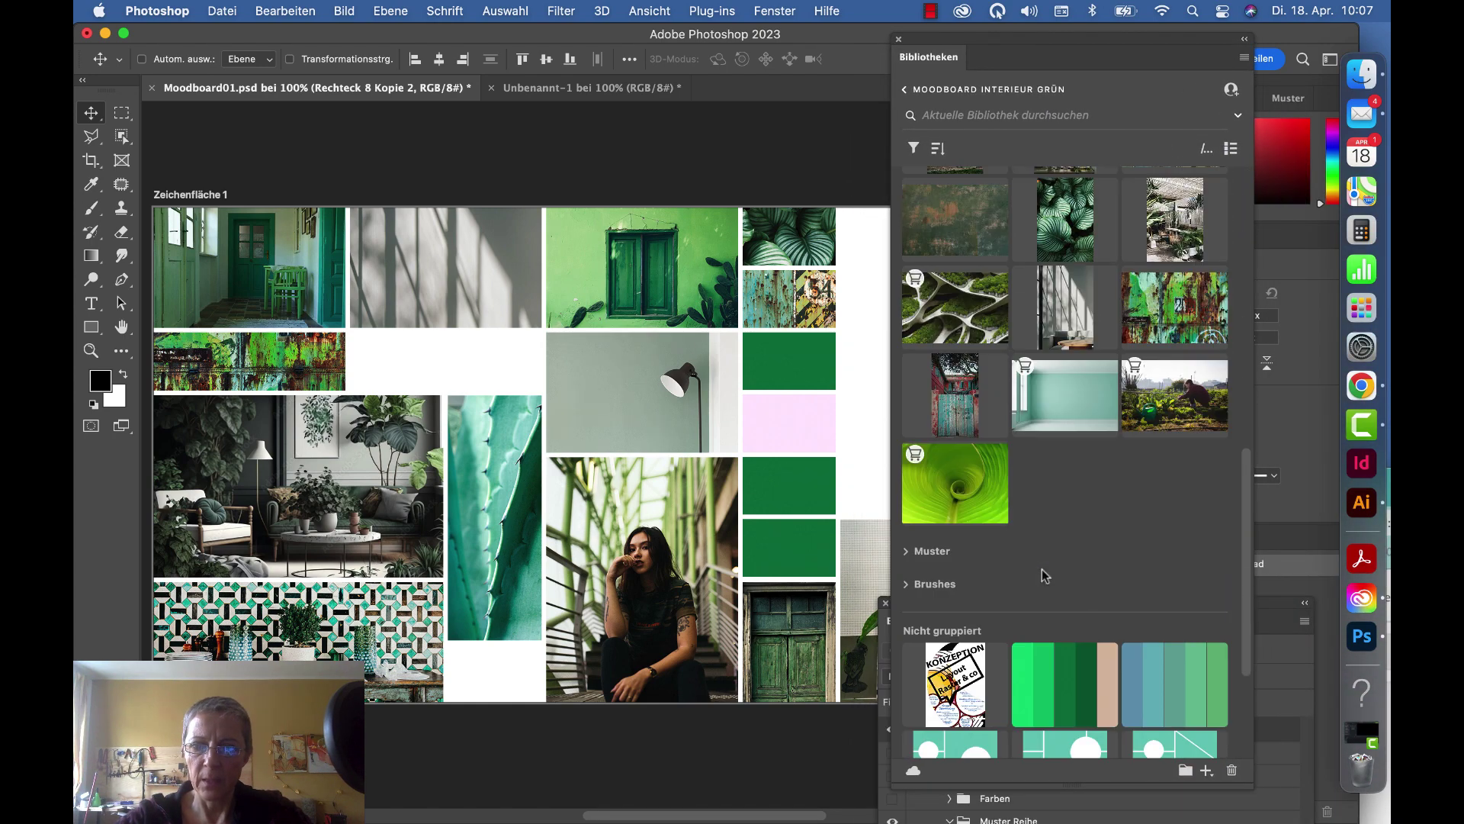
scroll(1045, 577, down, 3)
scroll(1068, 507, up, 3)
scroll(1071, 505, up, 10)
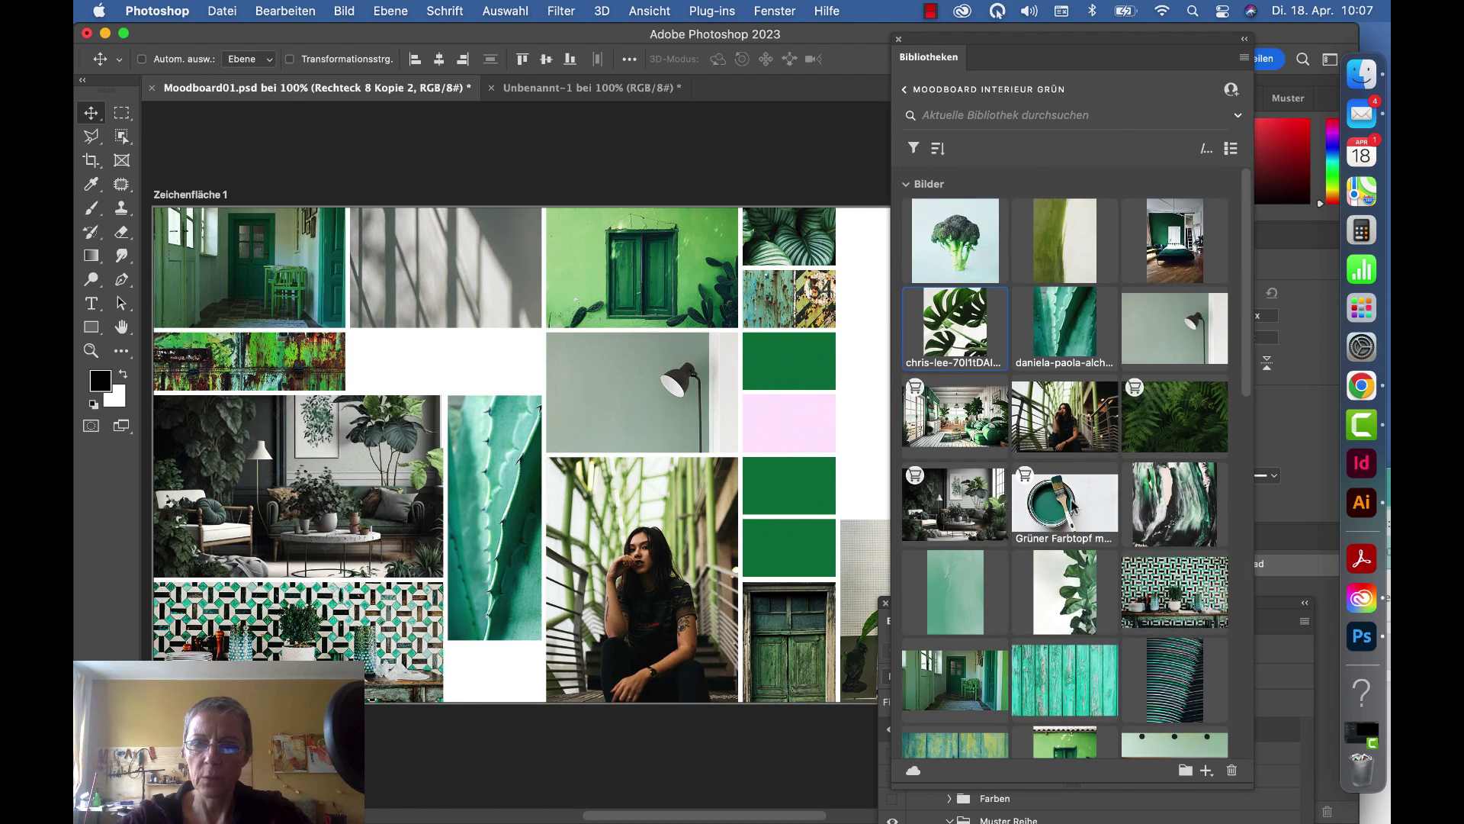
scroll(1092, 618, down, 10)
scroll(1067, 579, down, 5)
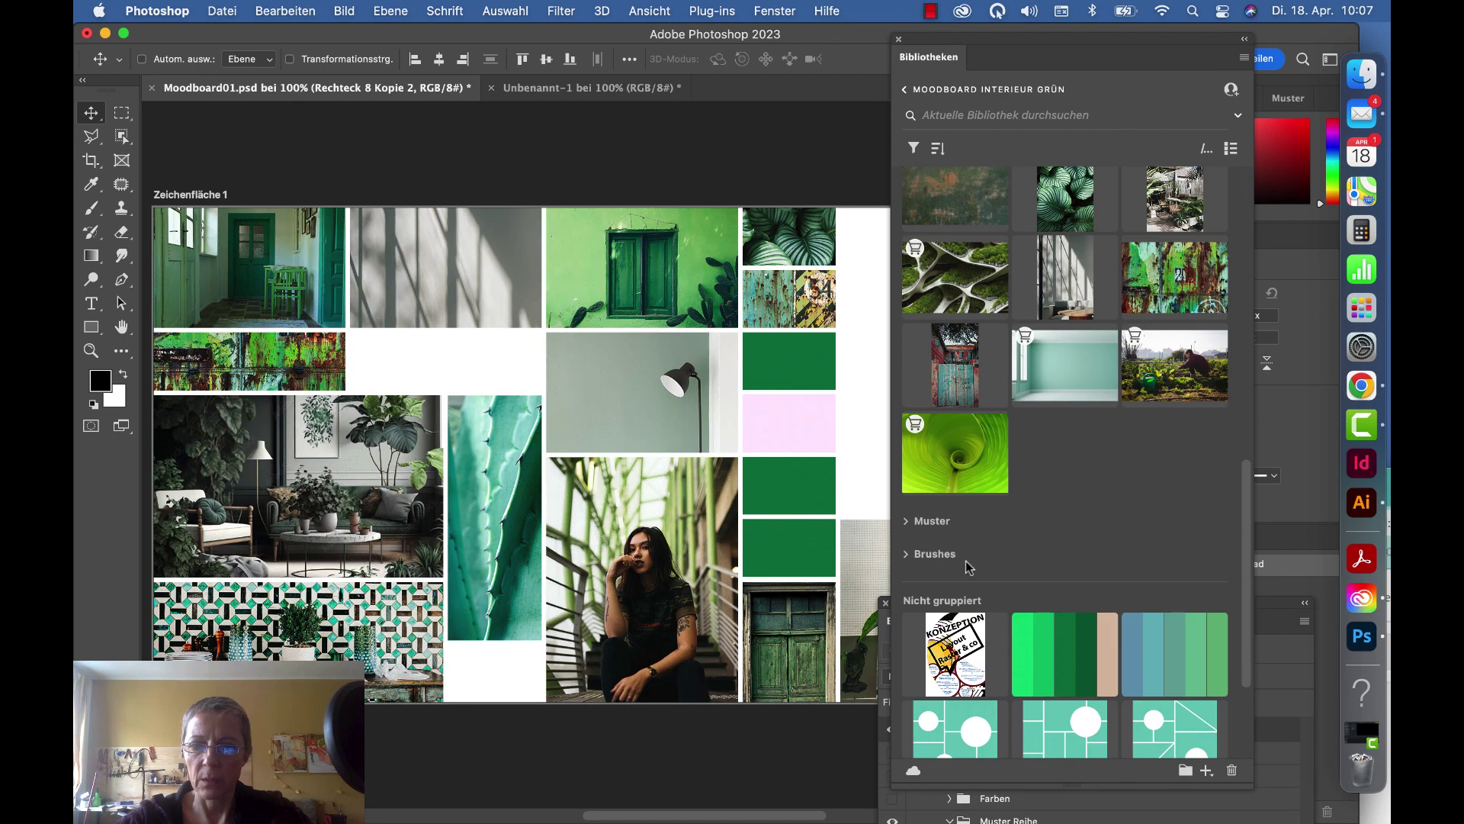
click(904, 521)
scroll(1055, 560, down, 5)
scroll(1055, 560, down, 3)
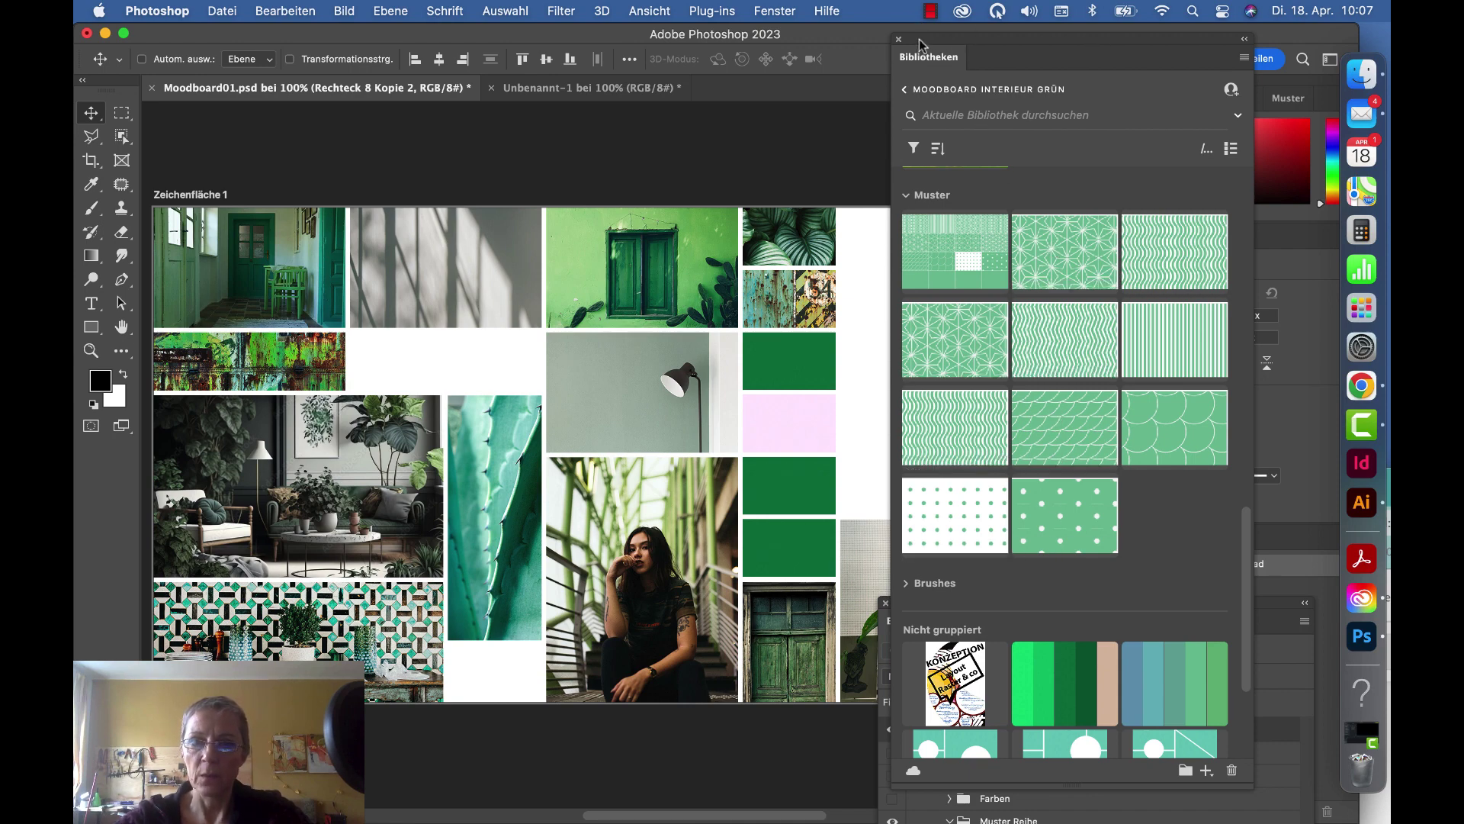
Step: Place Muster1 on the tile below the rusty photo and clip it to the rectangle beneath
drag(921, 44, 1054, 44)
drag(1198, 248, 787, 359)
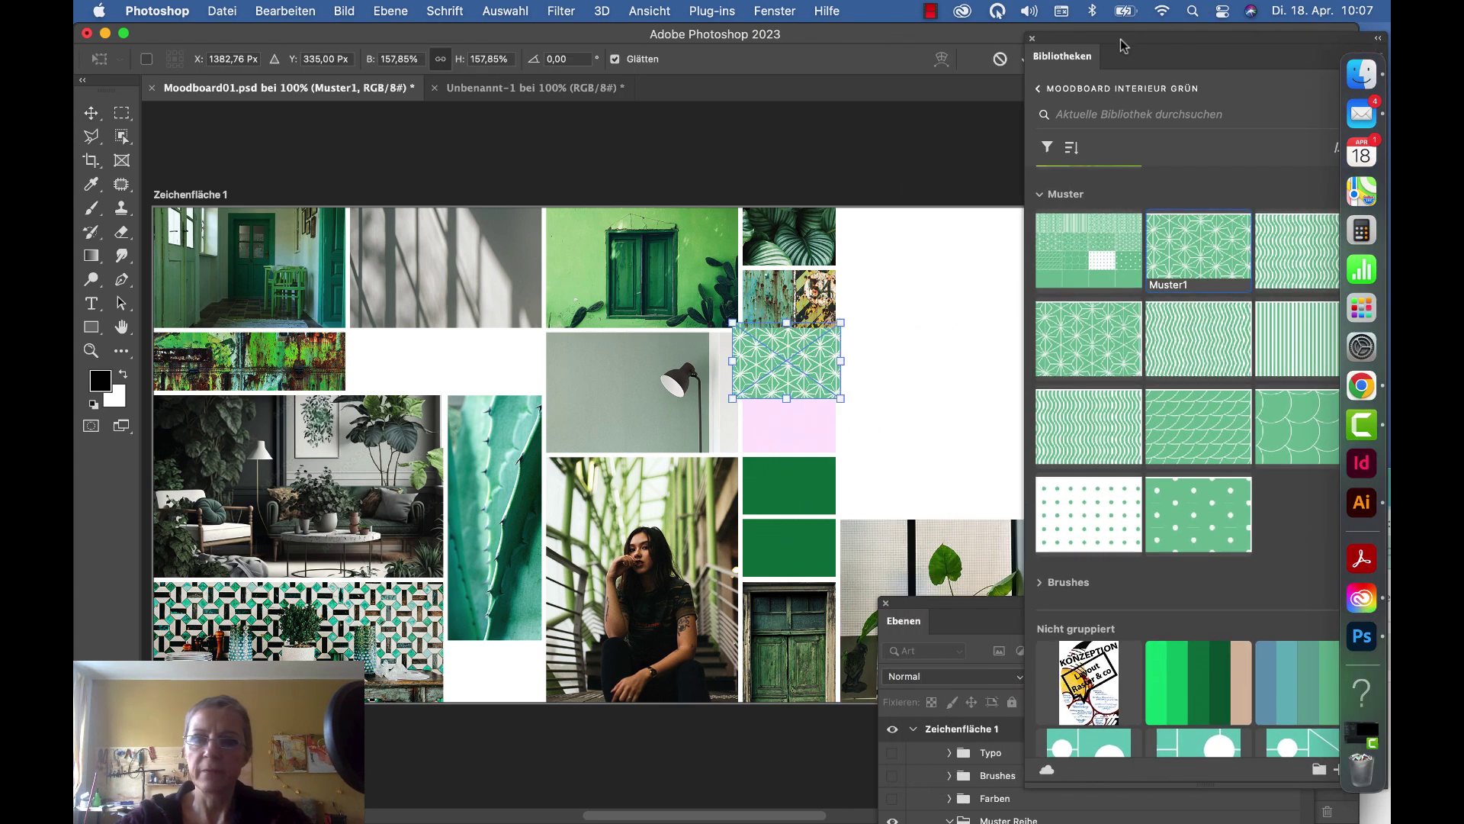
key(Return)
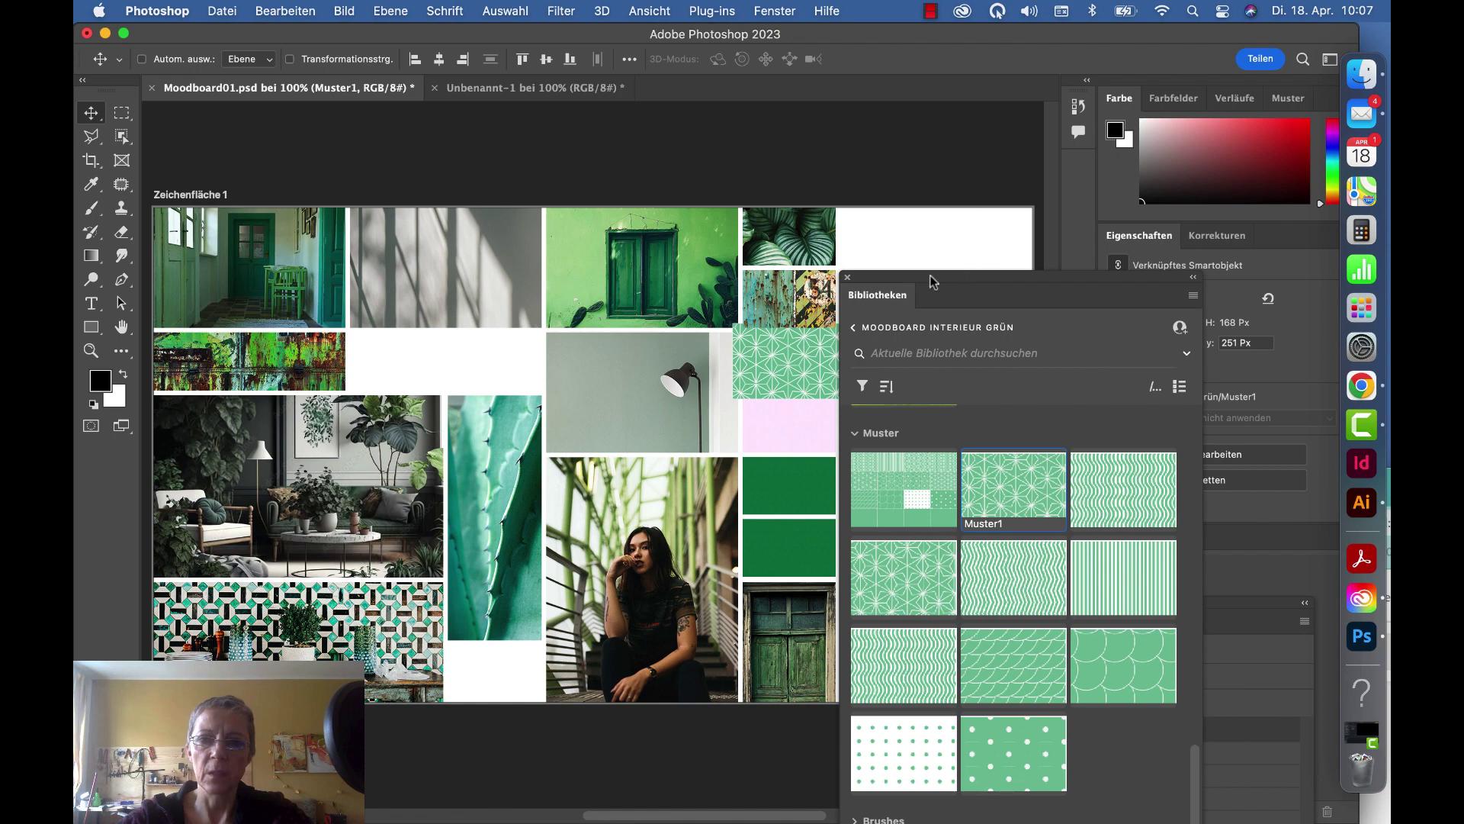
drag(932, 282, 280, 121)
drag(953, 620, 966, 122)
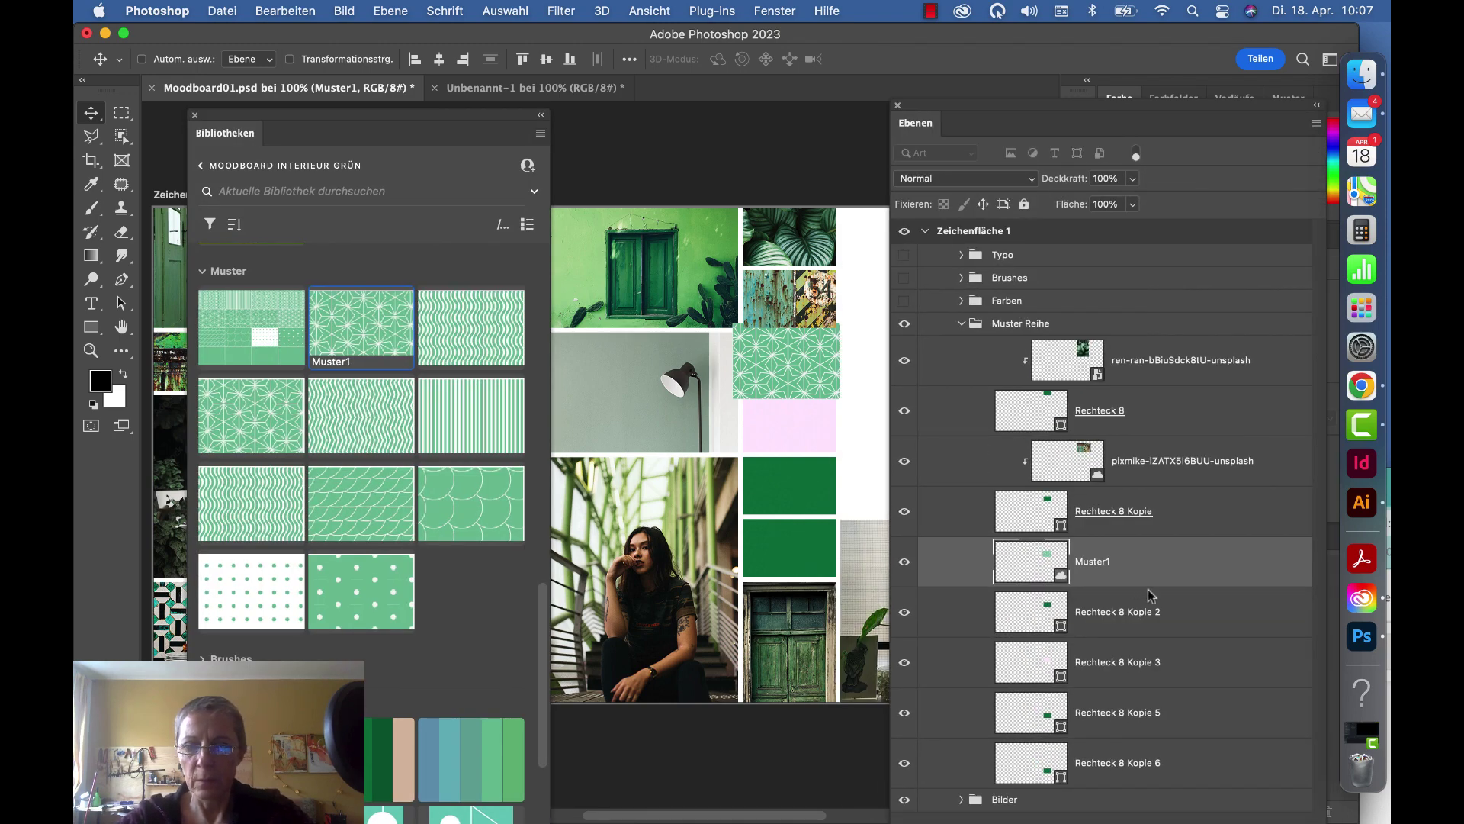
alt+click(1144, 587)
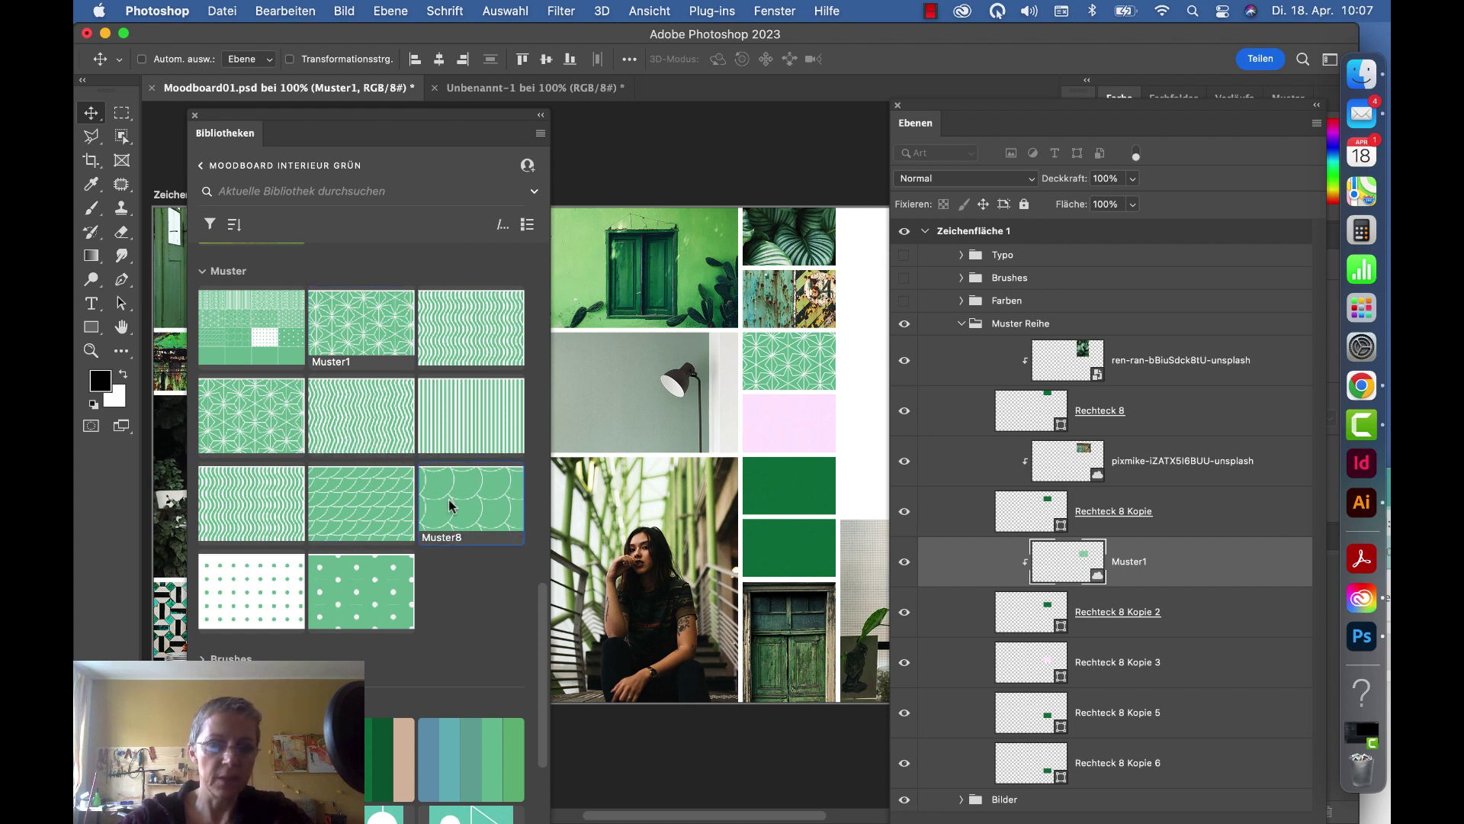
Step: Place striped Muster5, clip it to Rechteck 8 Kopie 3, and enlarge it to 169%
click(458, 404)
drag(705, 446, 785, 416)
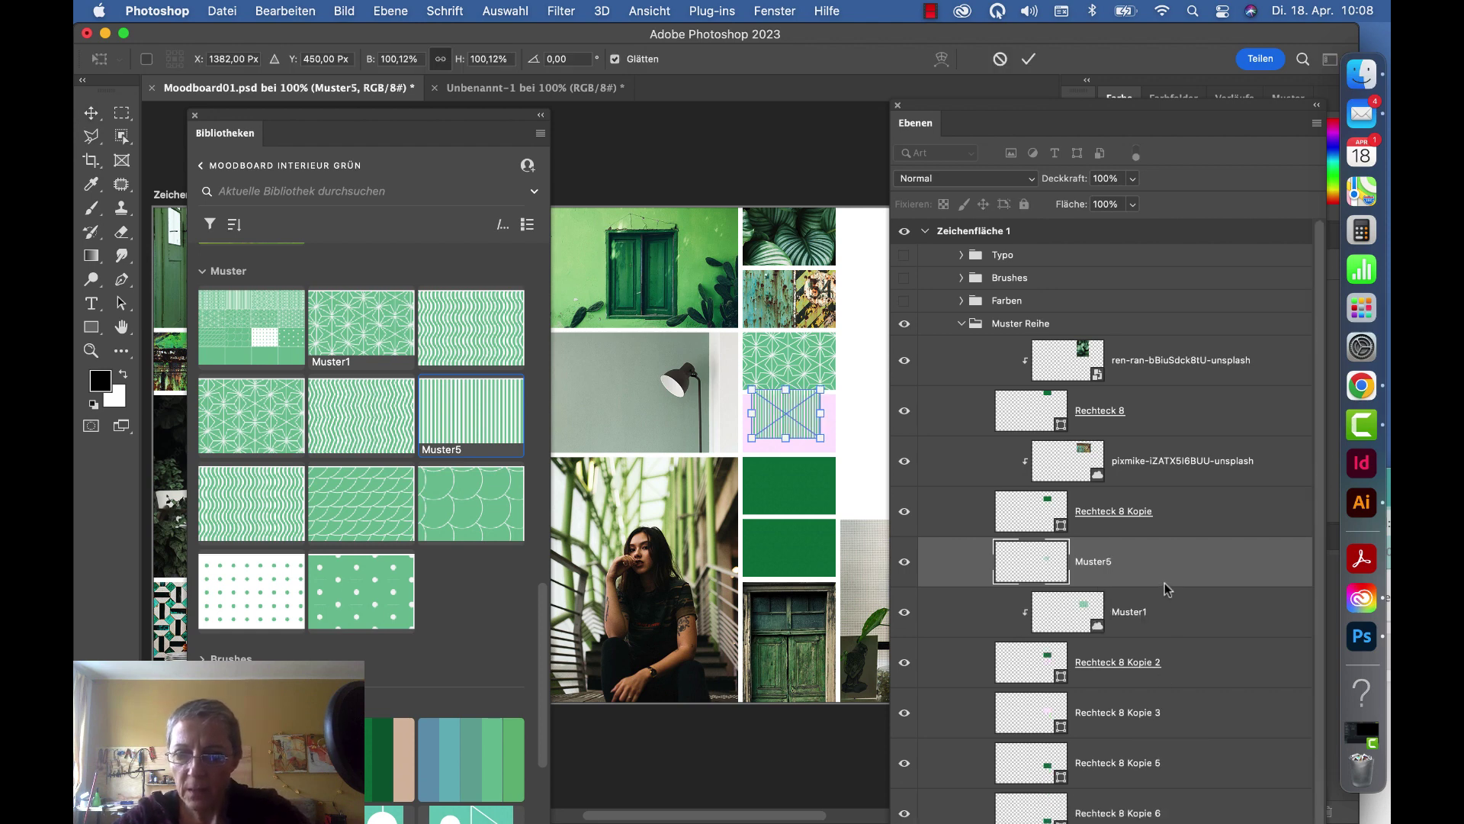
drag(1148, 565, 1164, 687)
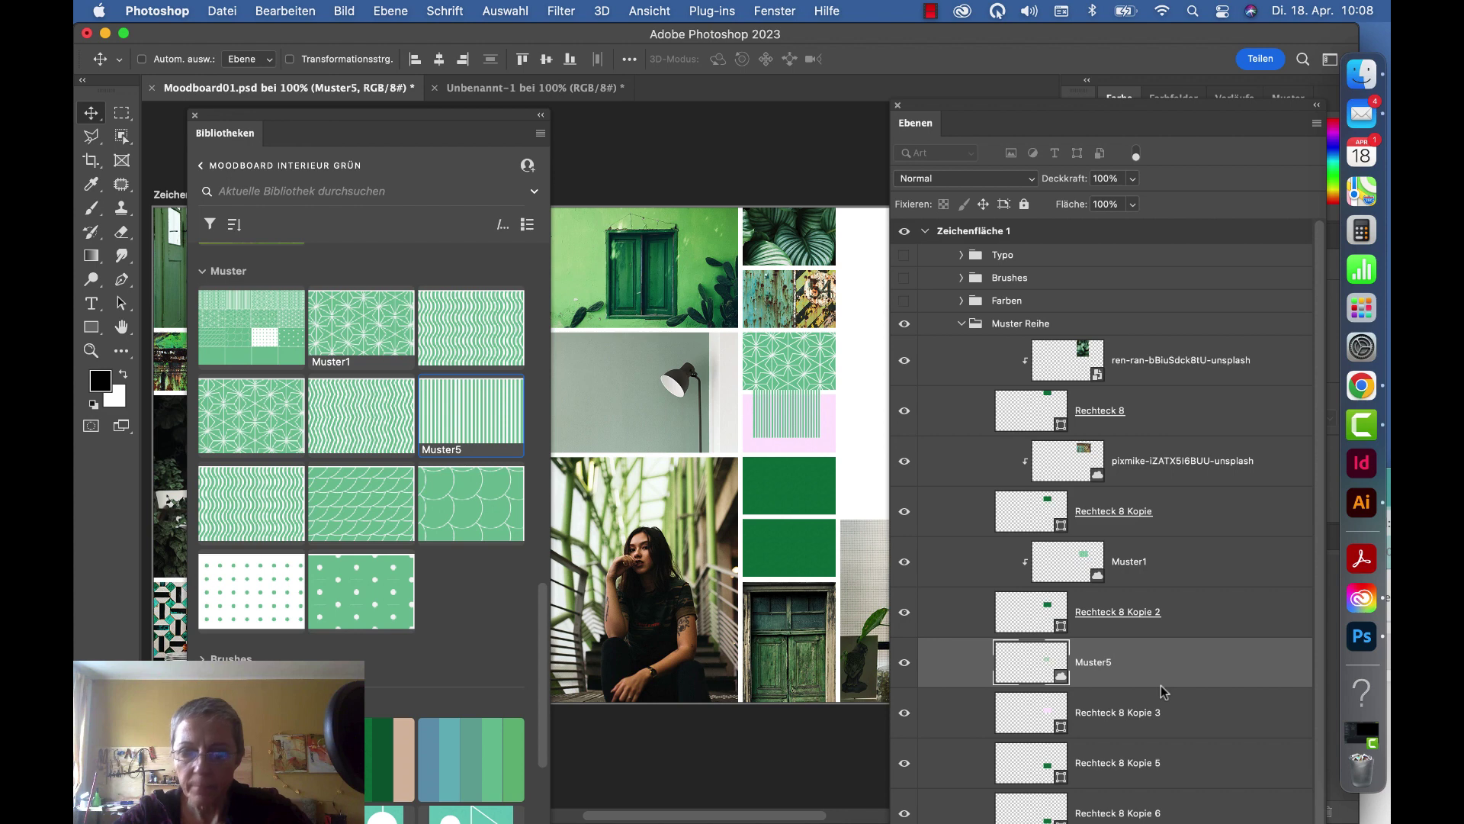
alt+click(1161, 685)
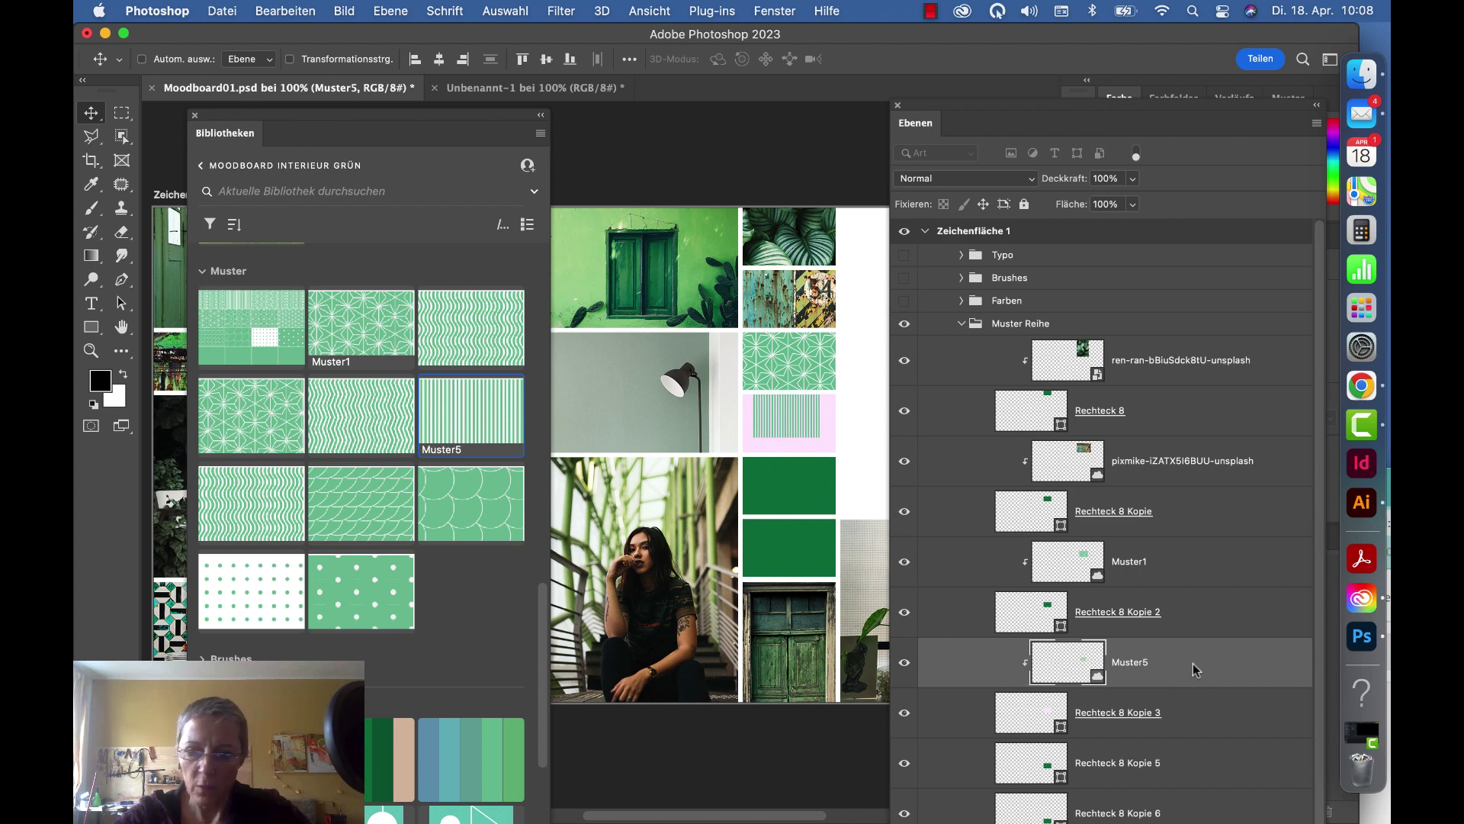
key(ctrl+t)
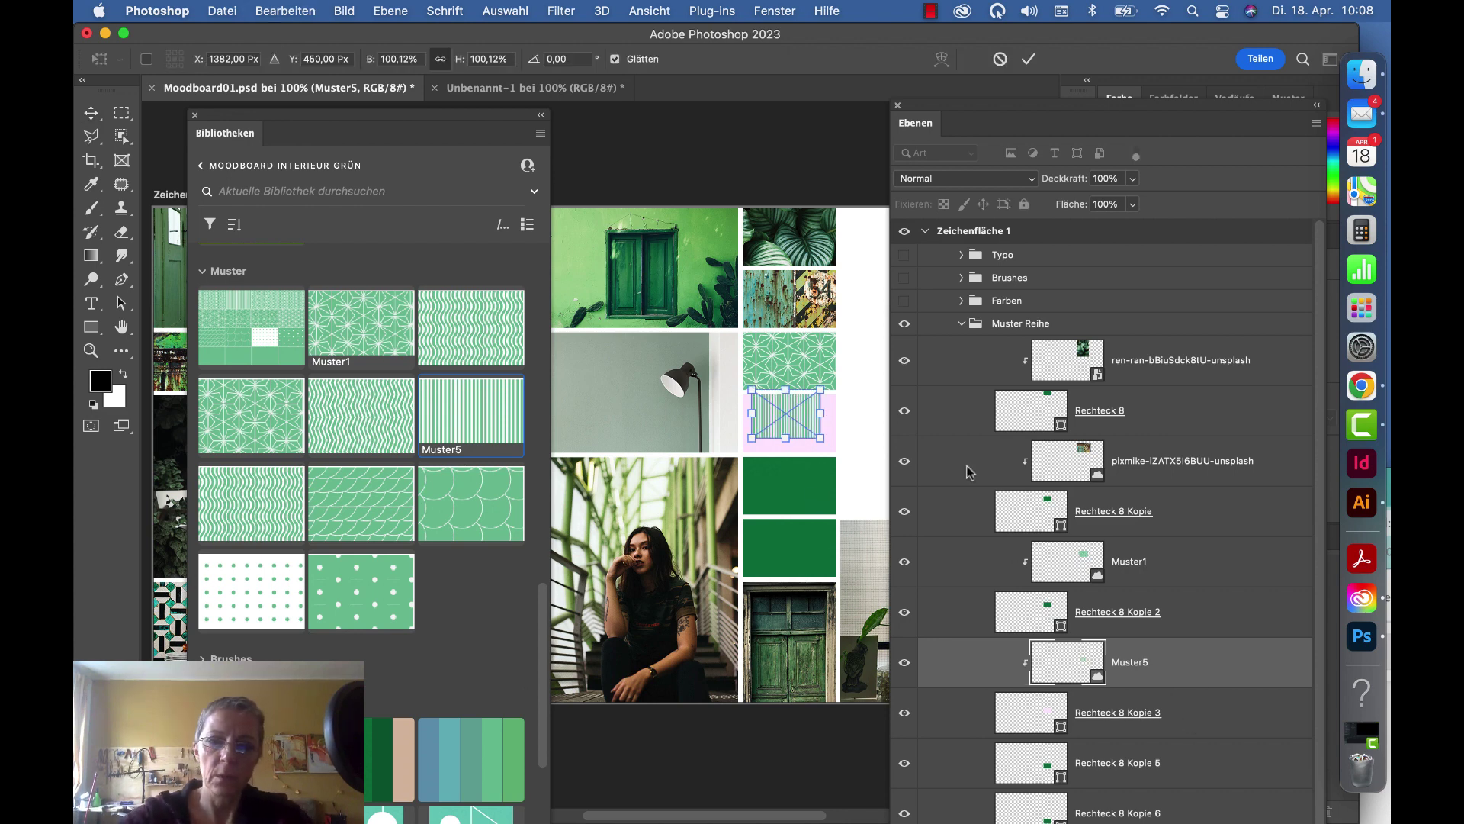
drag(820, 389, 854, 366)
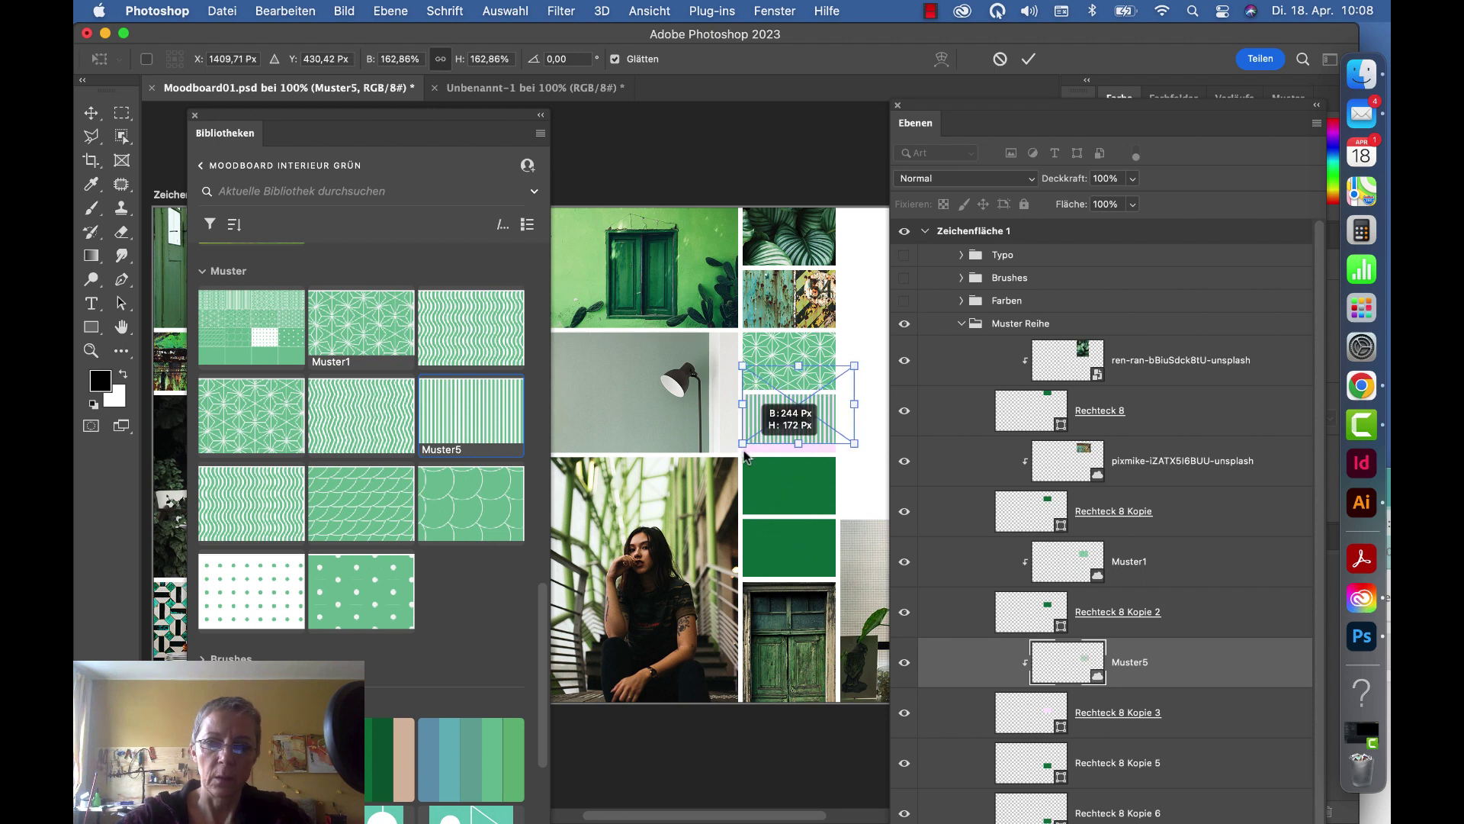
drag(773, 451, 773, 450)
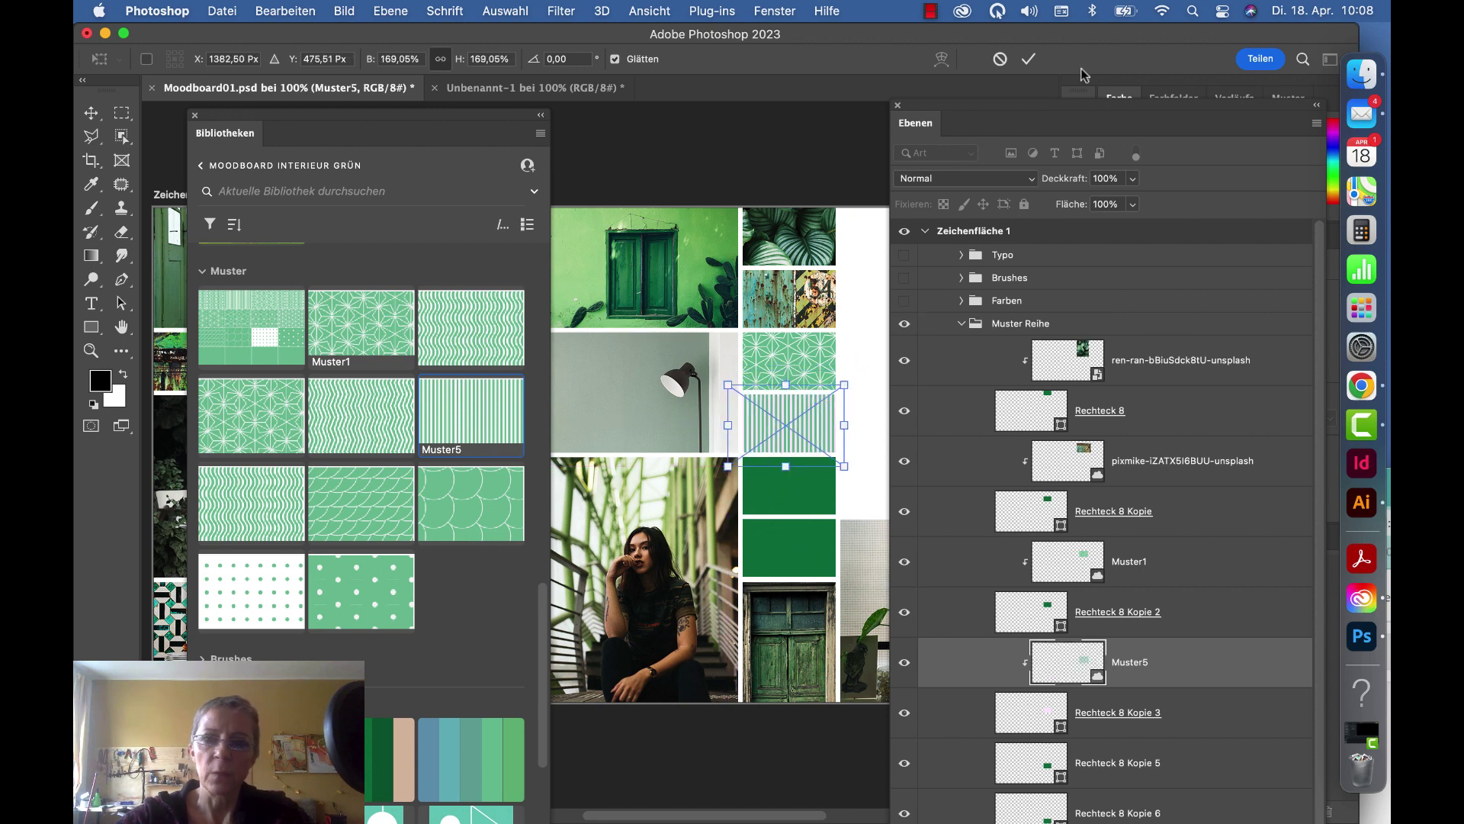
Step: Commit the Muster5 transform and scroll the library to the turquoise wood photo
click(1029, 58)
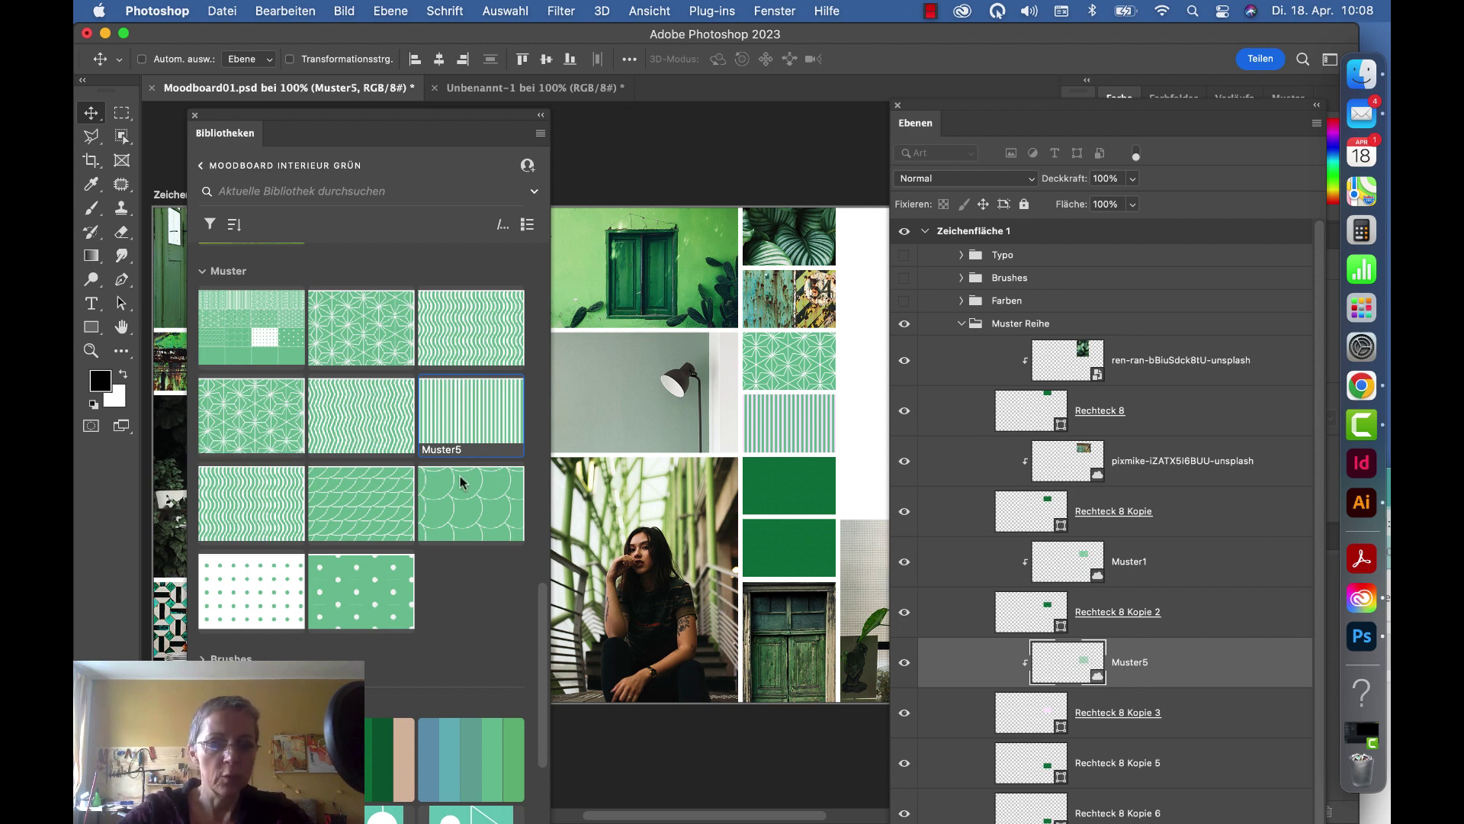
scroll(360, 624, down, 1)
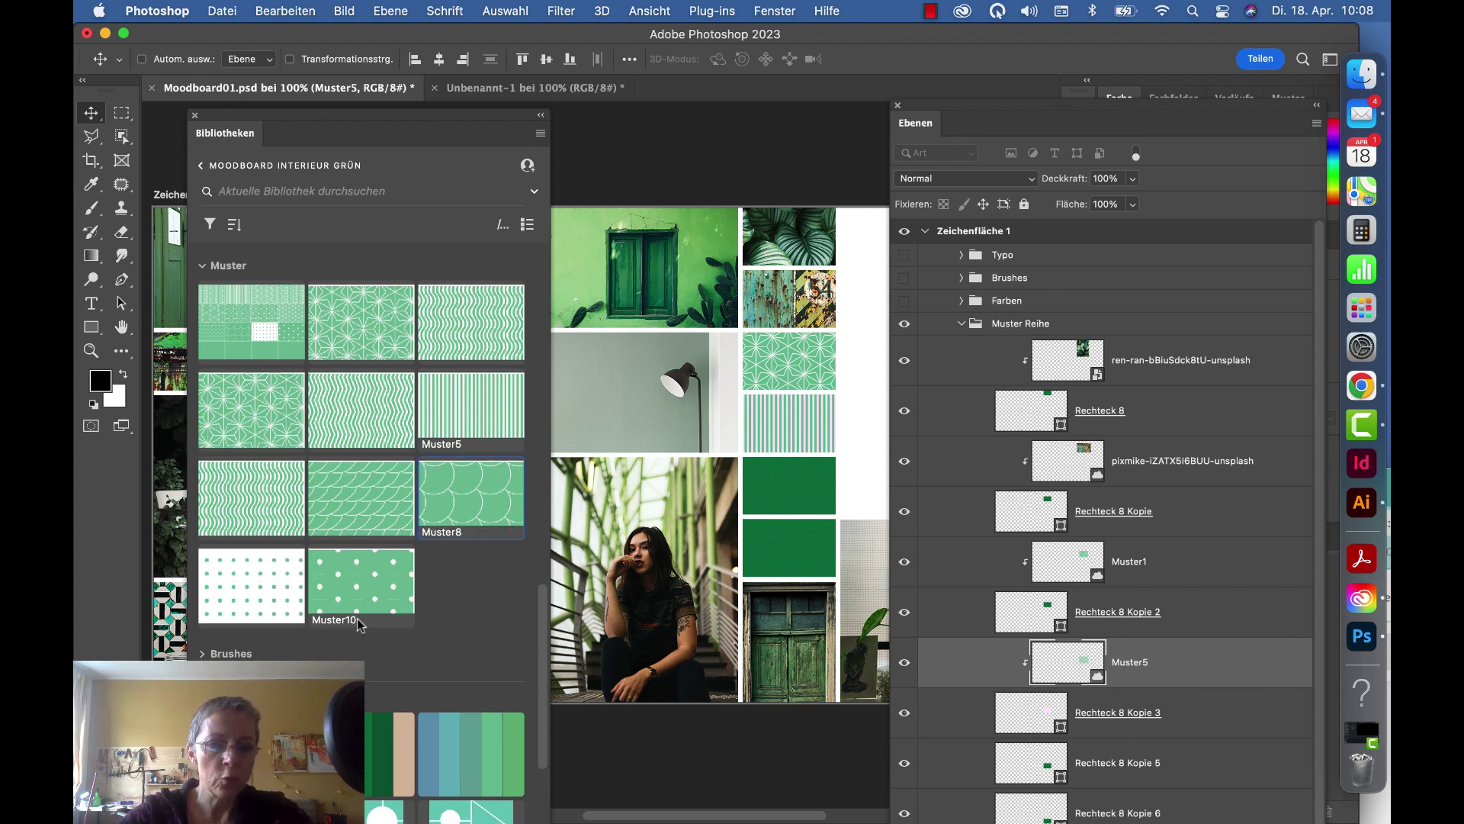
scroll(359, 624, down, 2)
scroll(361, 622, down, 2)
scroll(360, 629, up, 5)
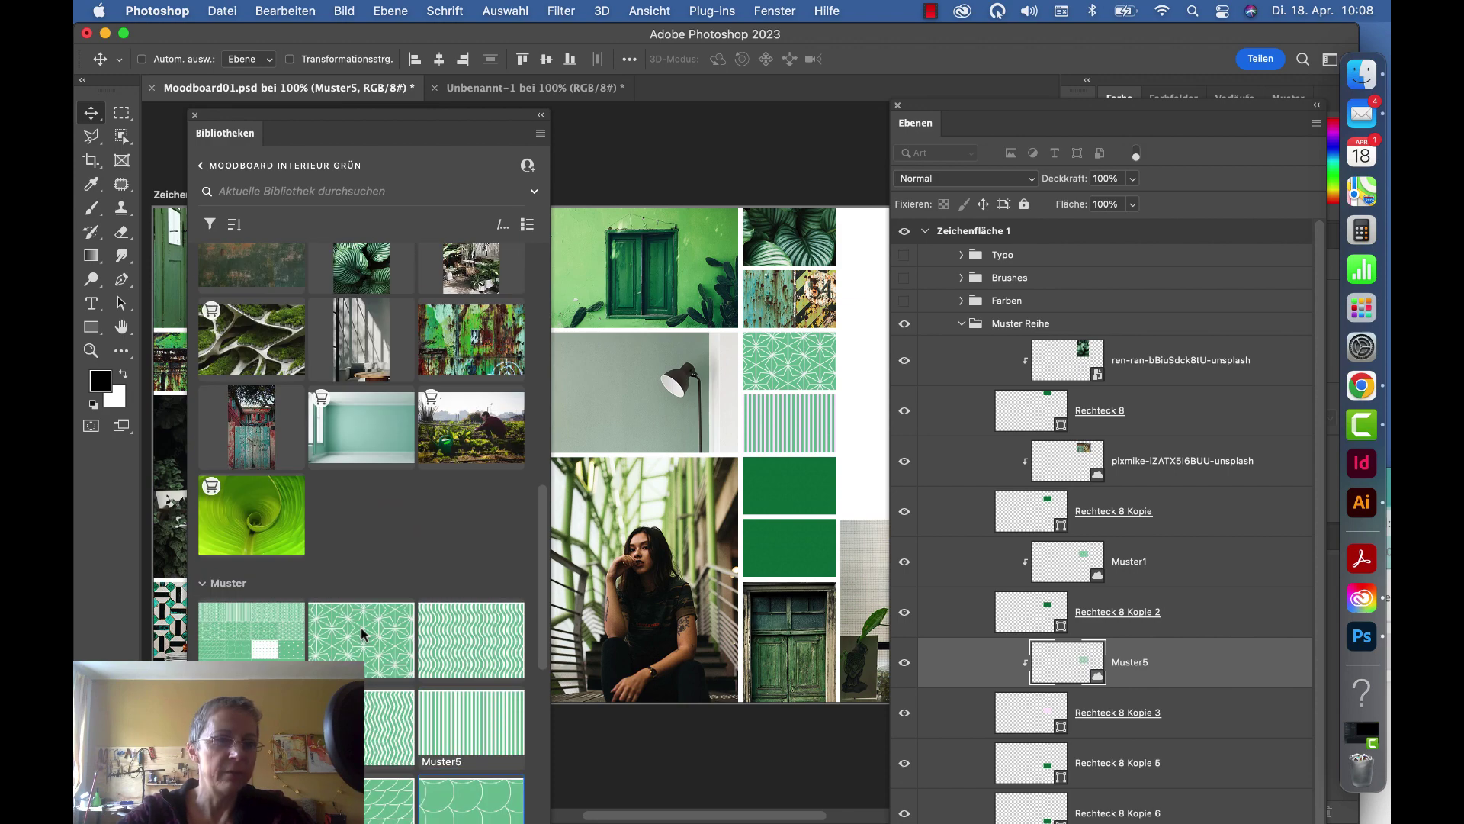
scroll(360, 629, up, 3)
scroll(360, 628, up, 2)
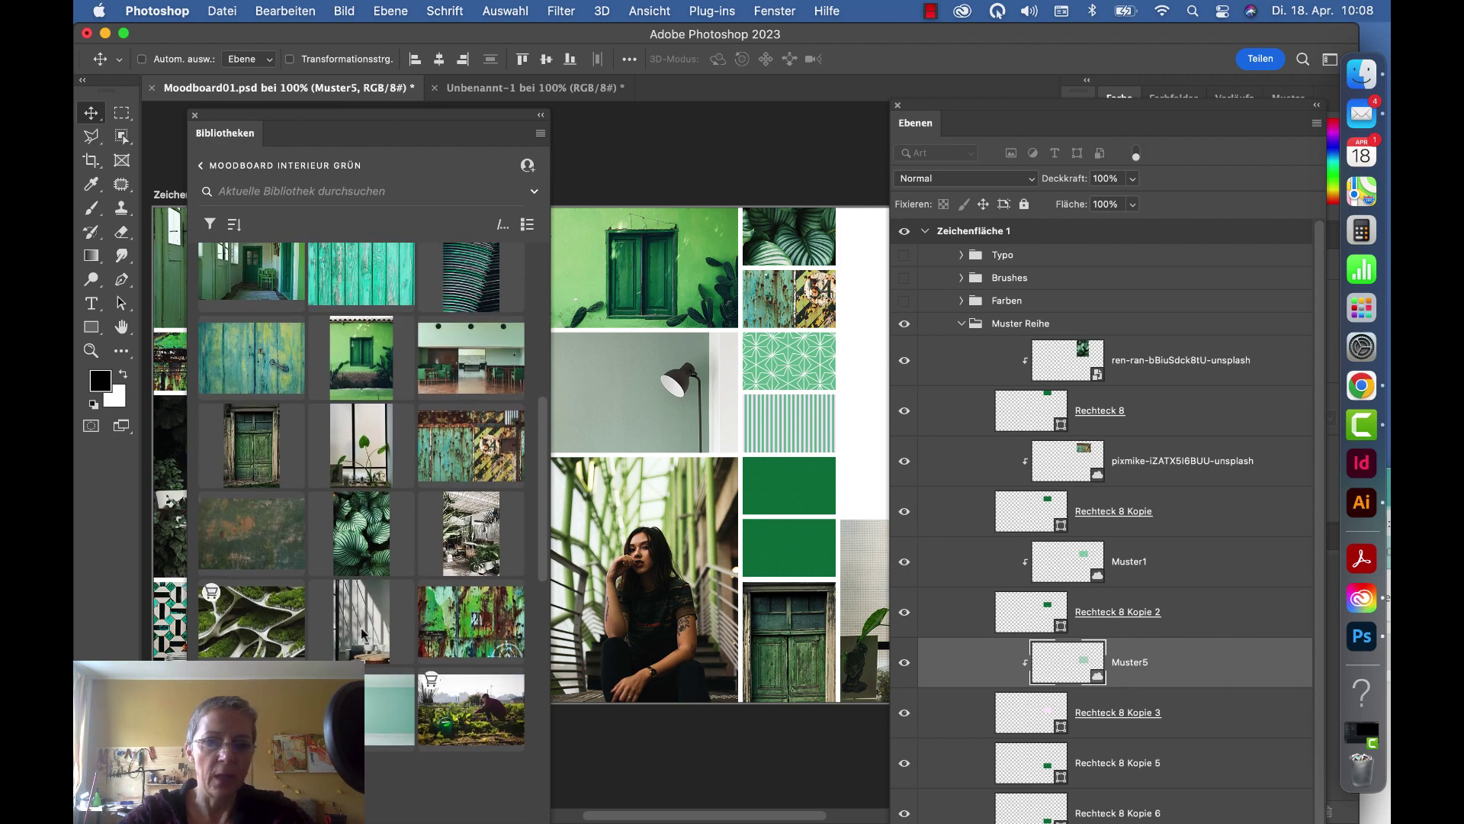
scroll(367, 595, up, 2)
scroll(458, 427, up, 1)
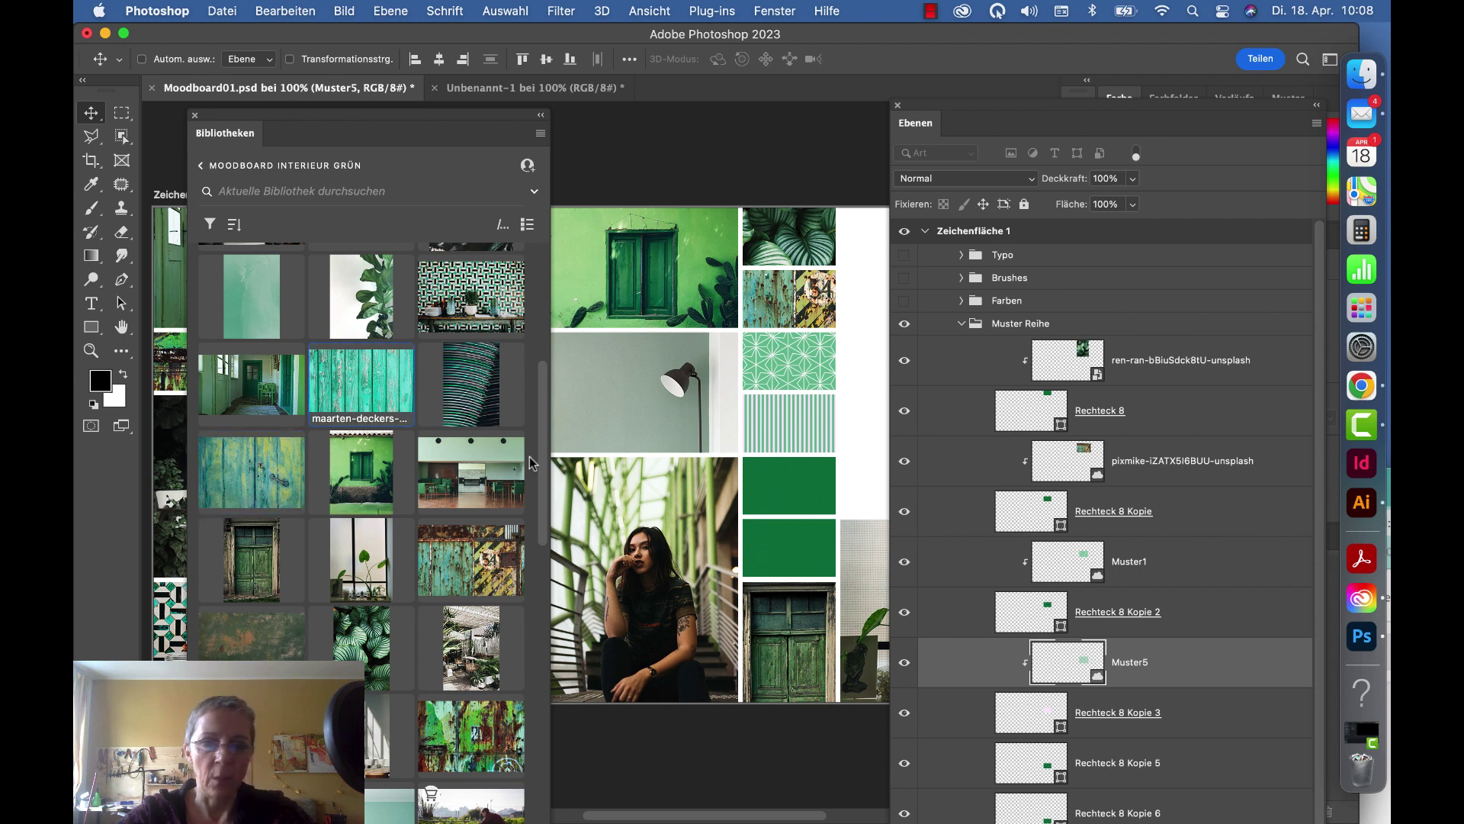
Step: Place the turquoise peeling-wood photo from the library onto the moodboard
drag(531, 463, 772, 549)
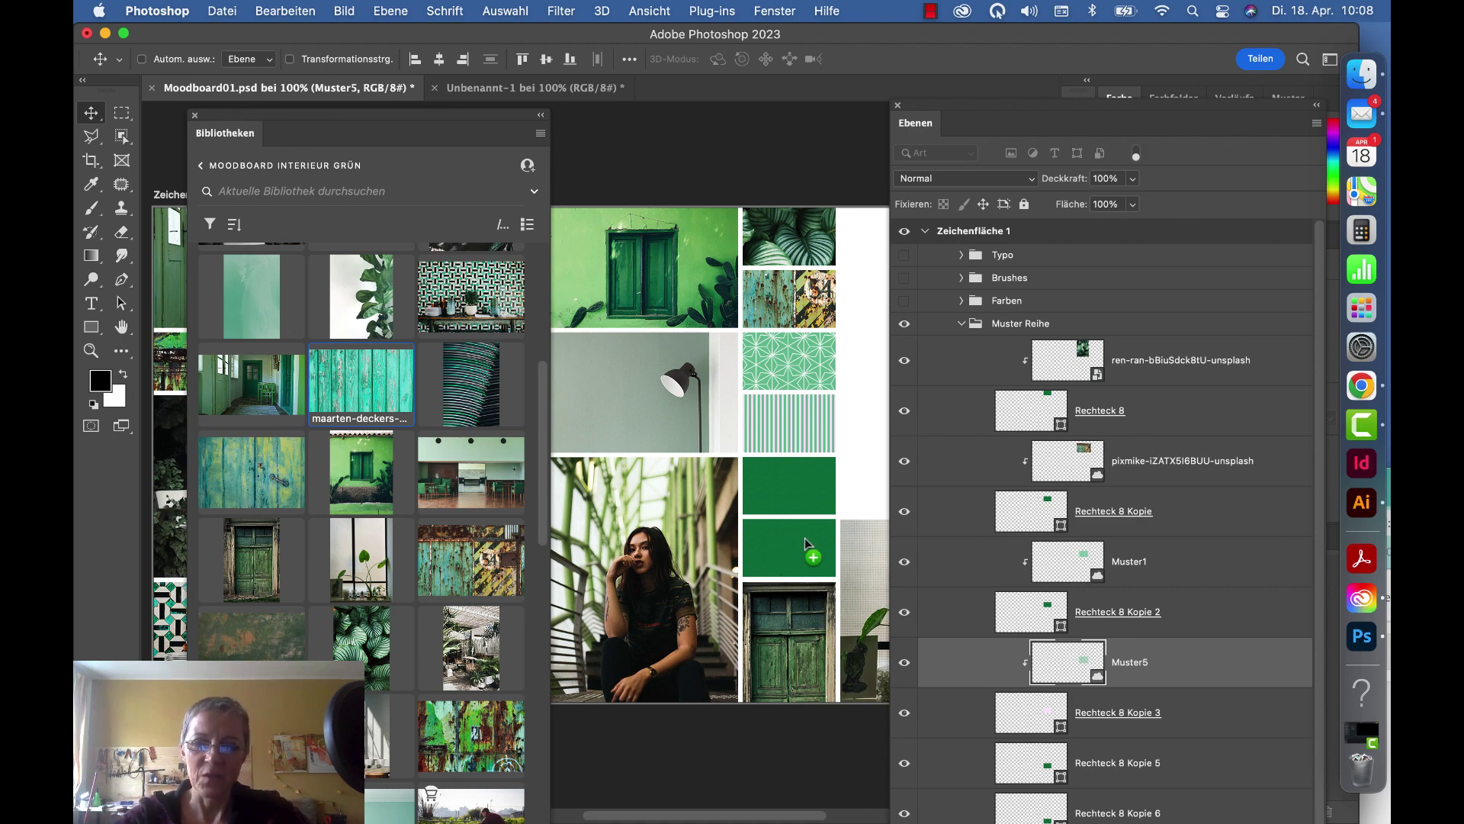
drag(804, 538, 804, 537)
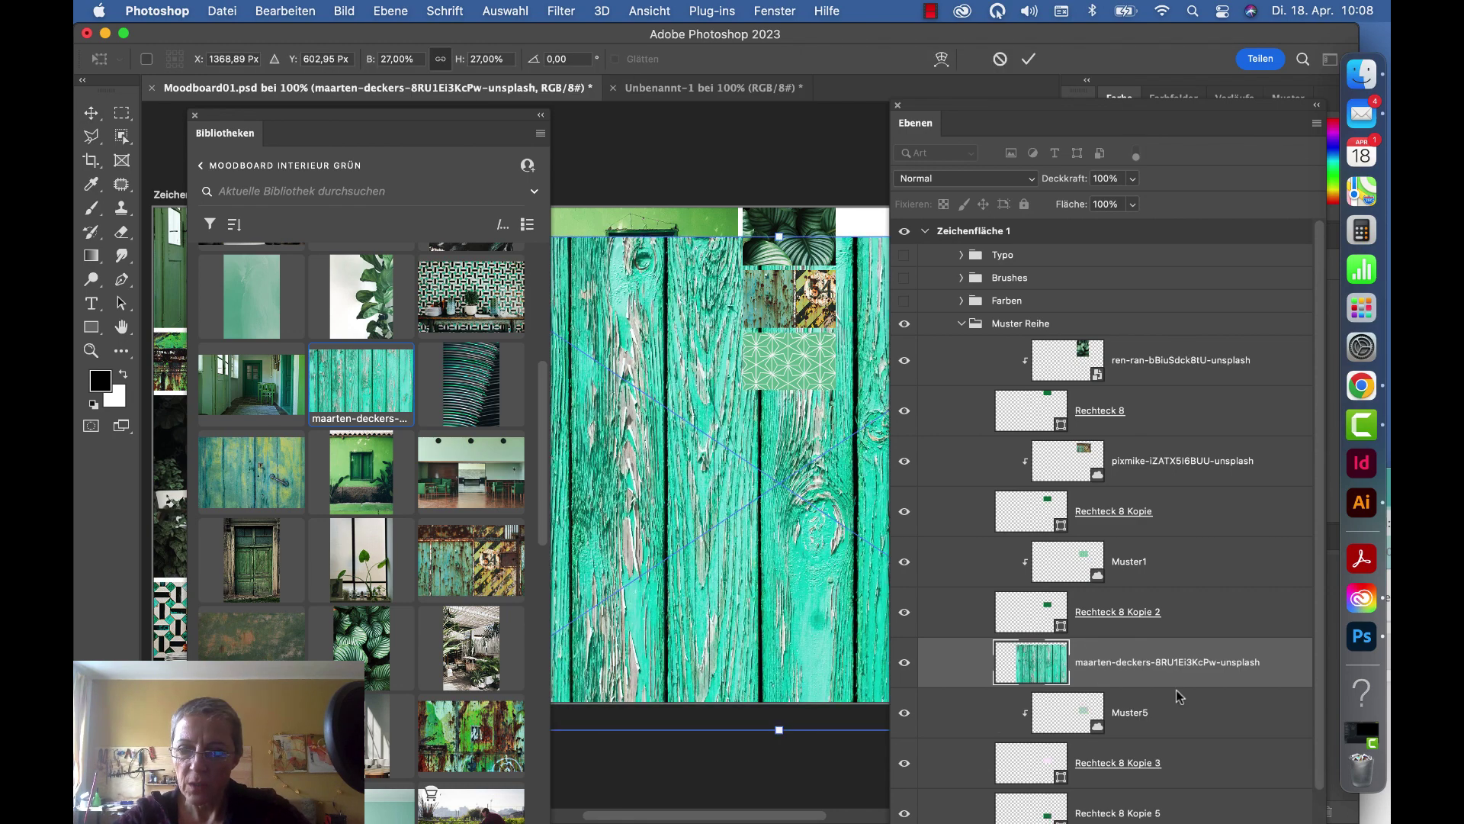
scroll(1176, 690, down, 2)
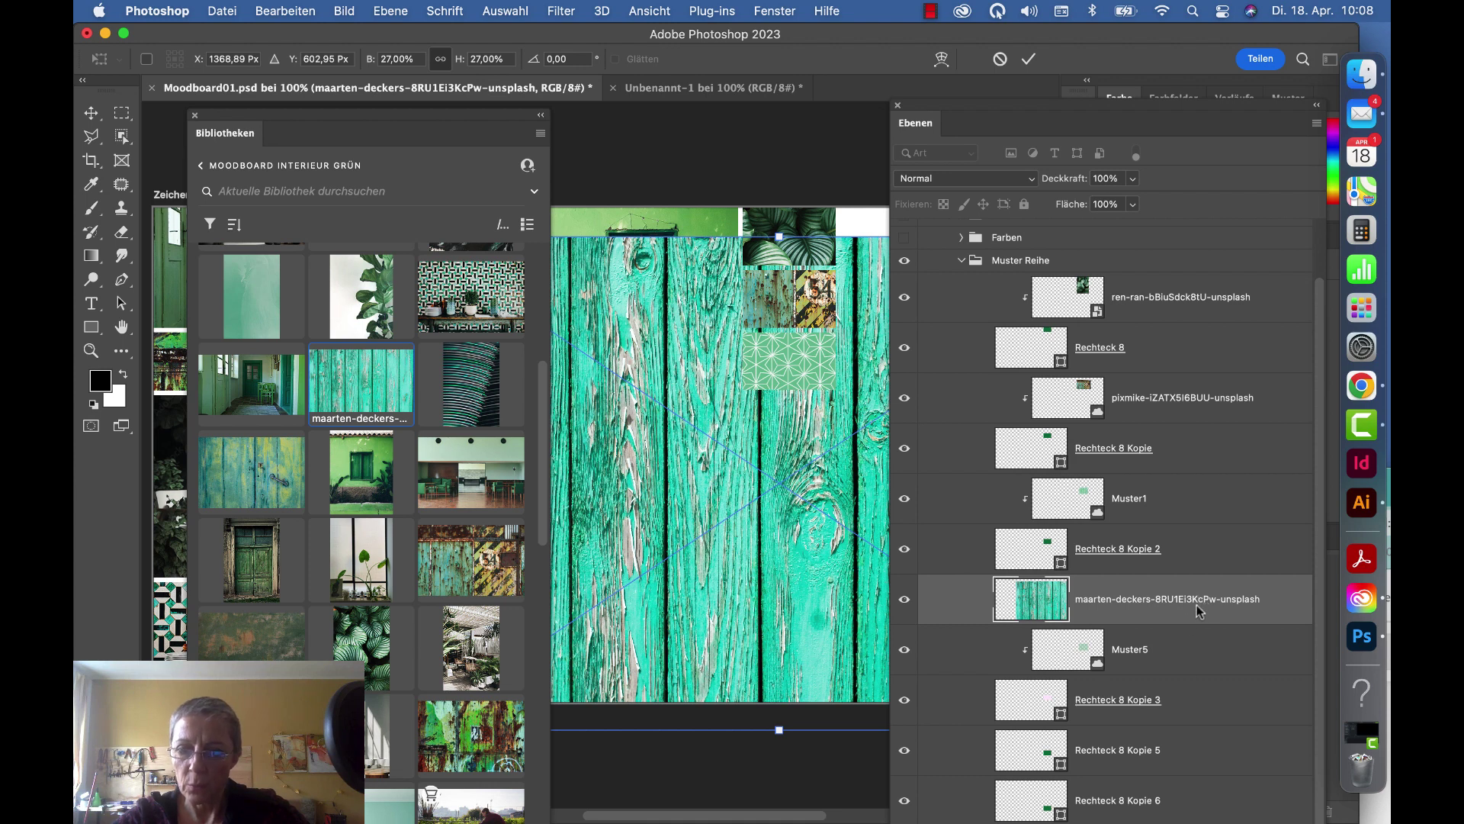
double_click(1197, 602)
Step: Clip the wood photo to Rechteck 8 Kopie 5 and scale it down to fit
drag(1276, 607, 1215, 721)
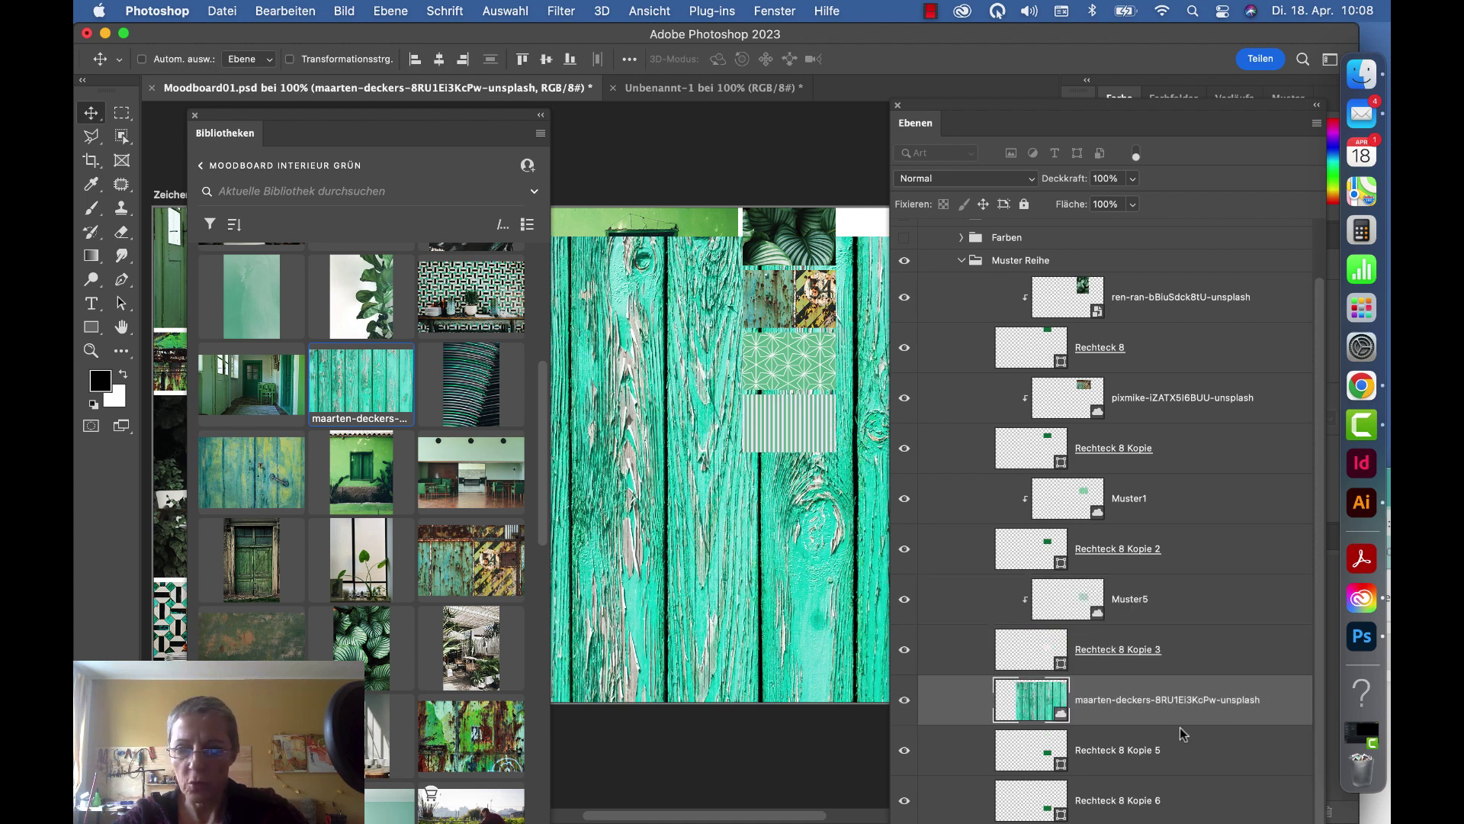
key(super+alt+g)
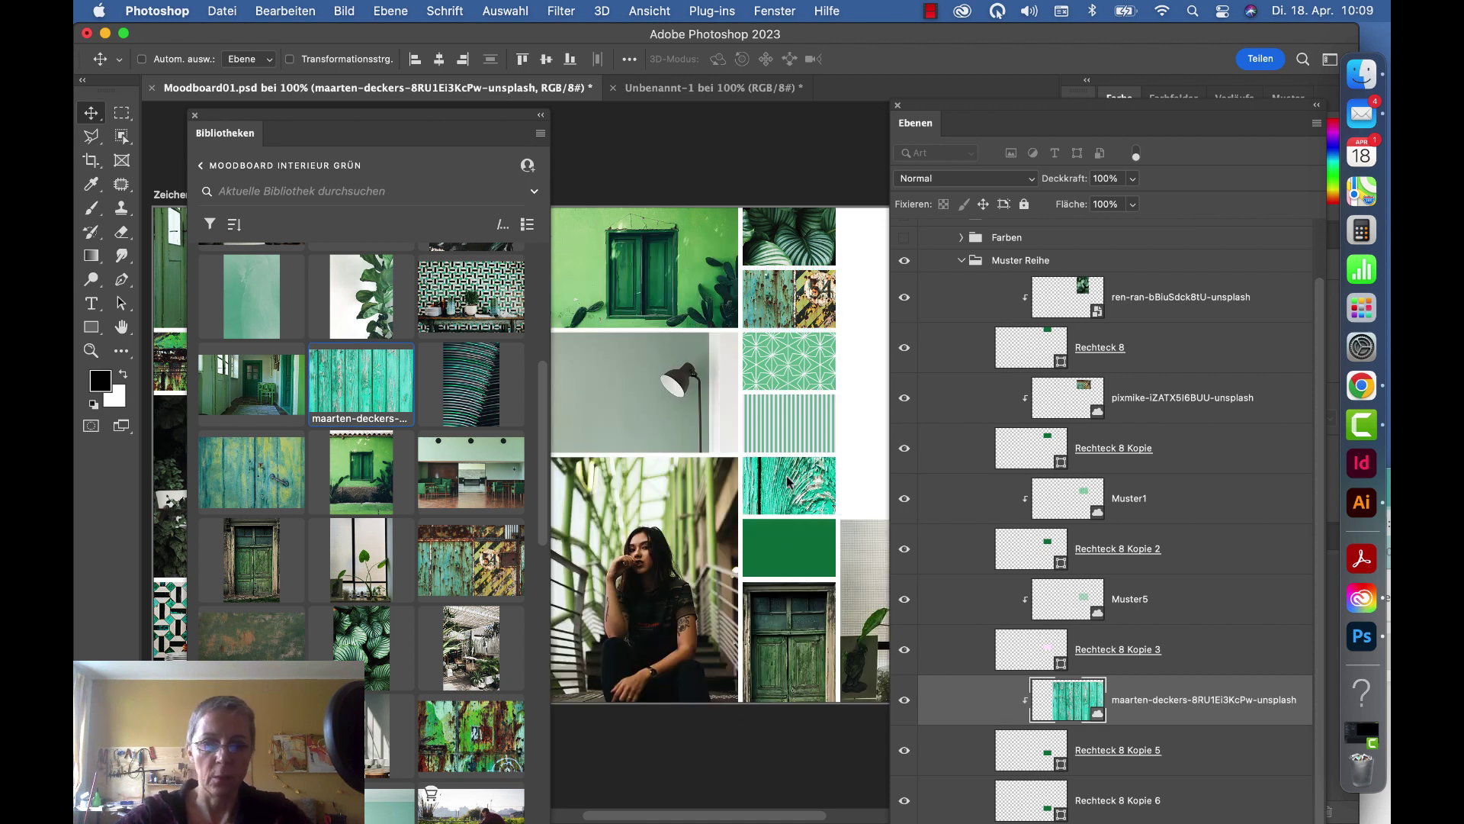
key(super+t)
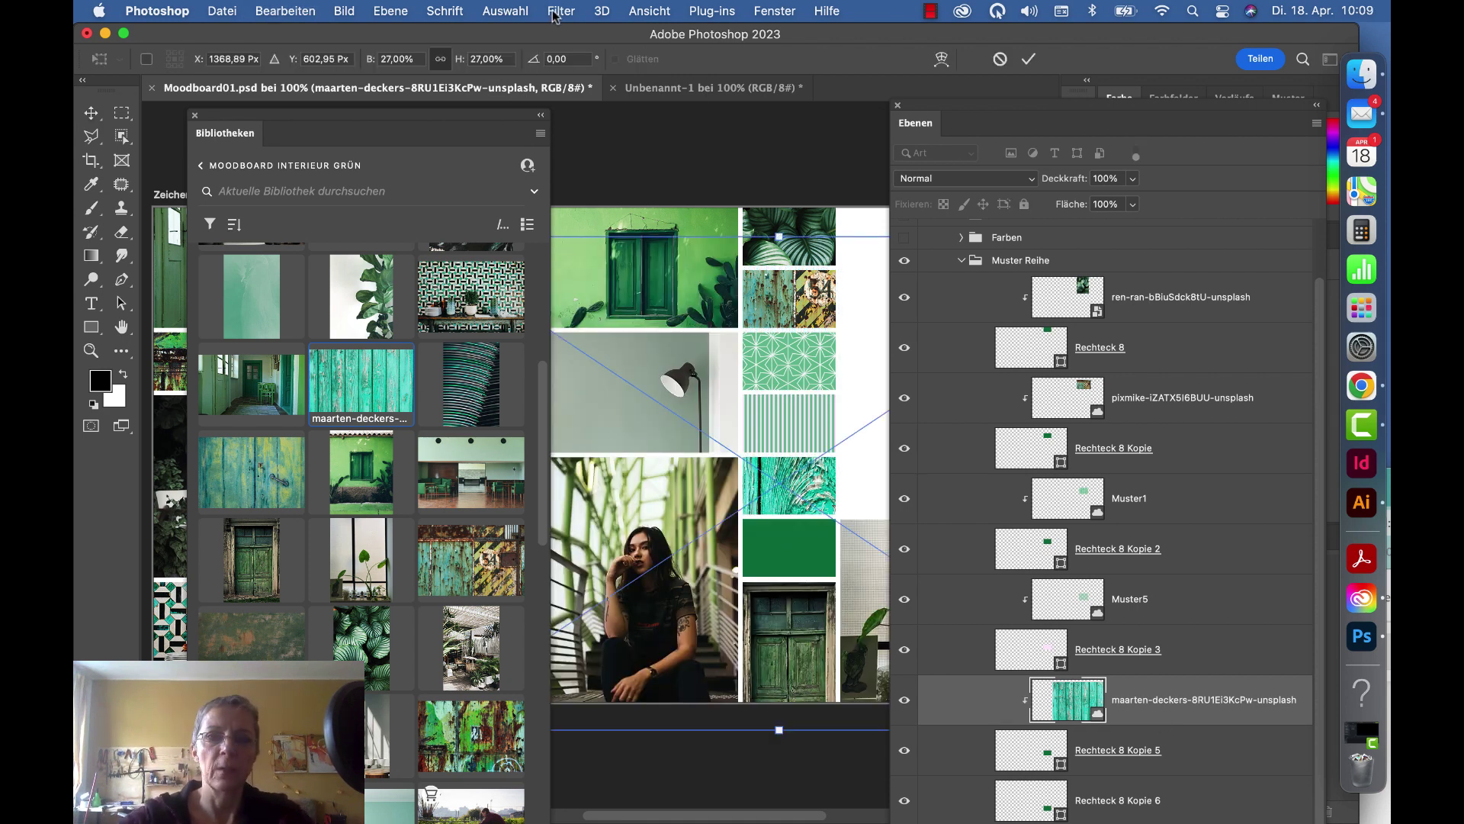
drag(368, 62, 342, 69)
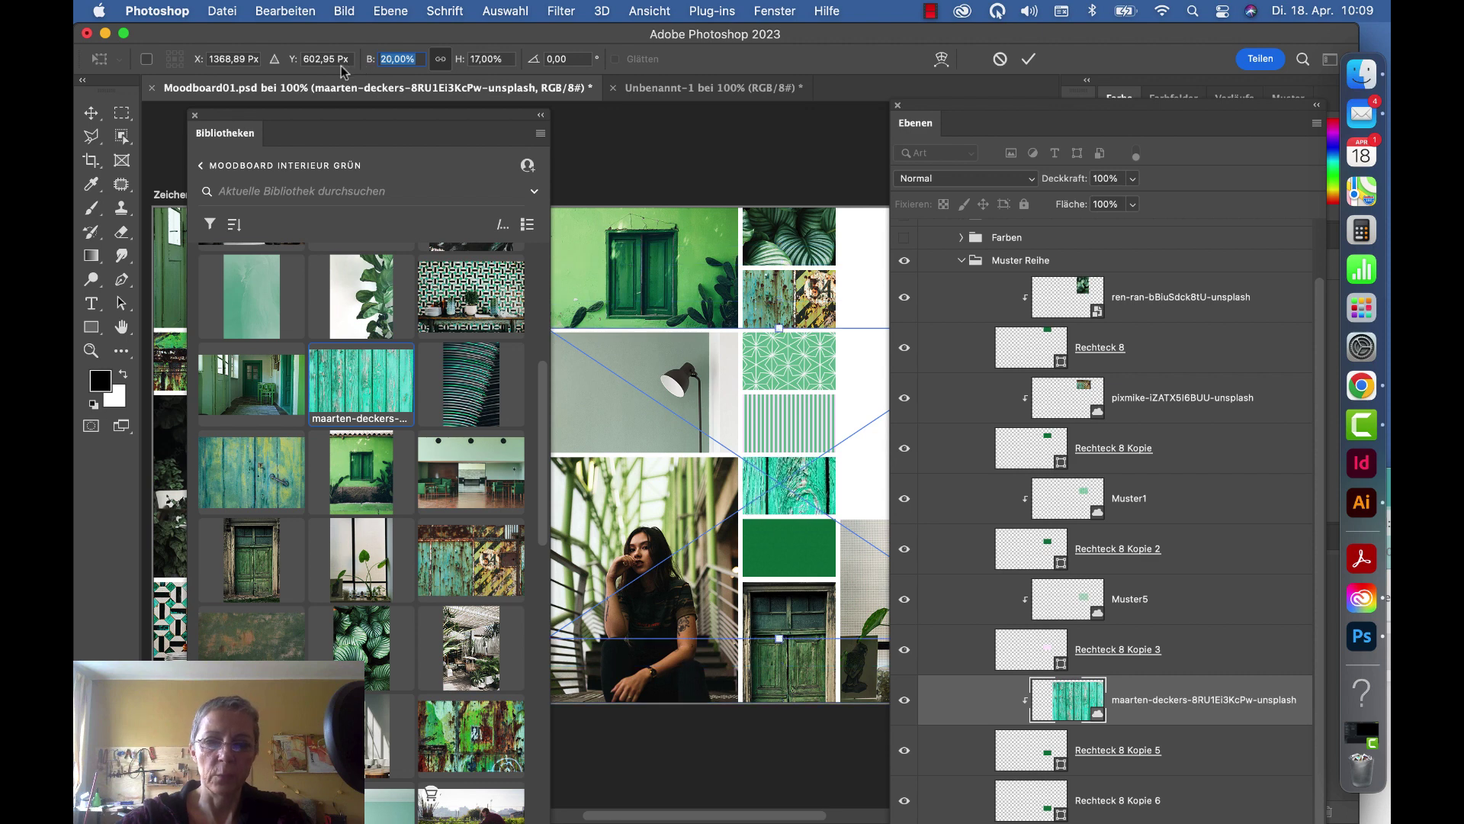
key(Escape)
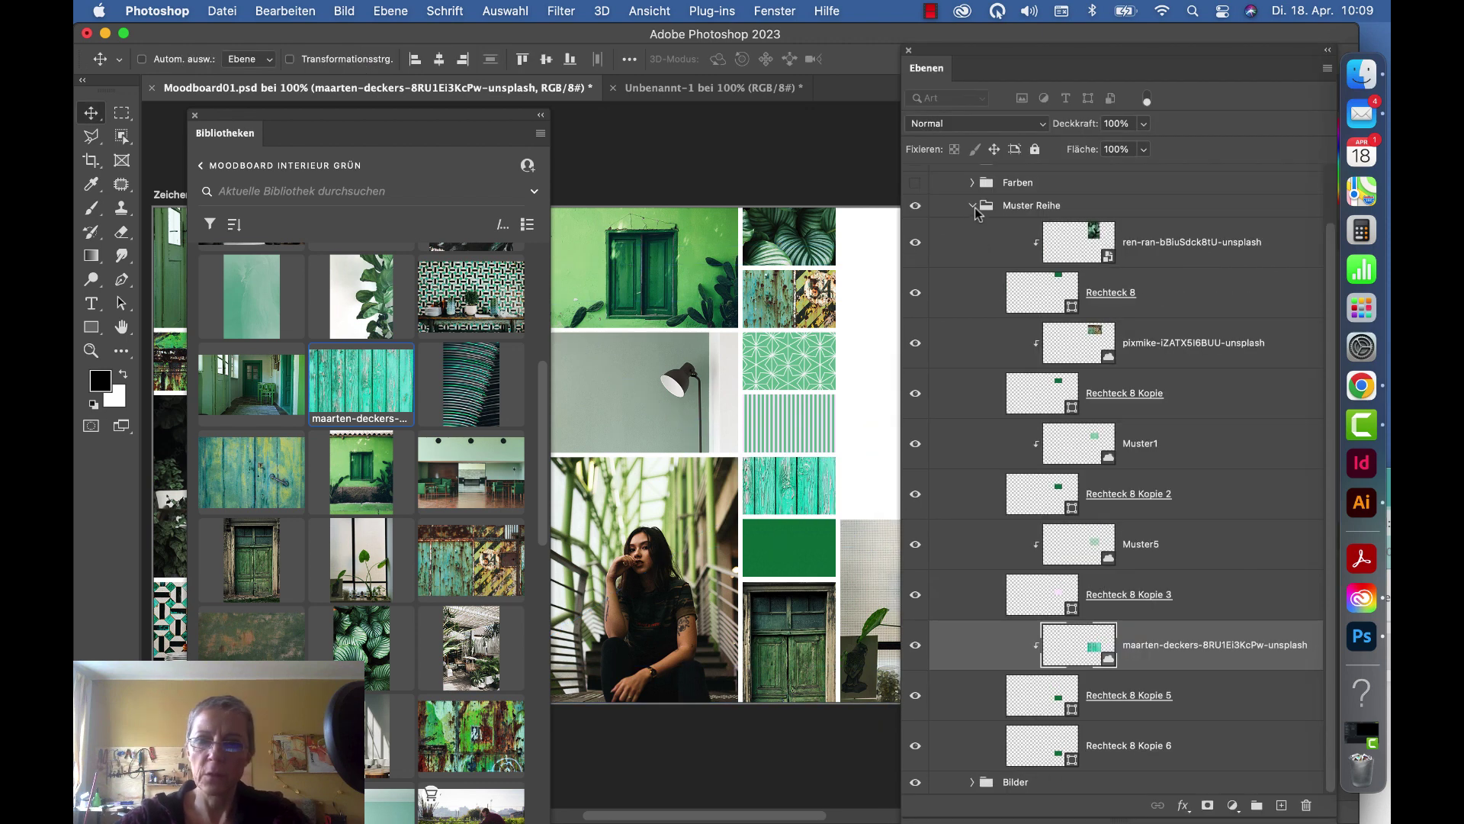
Step: Collapse Muster Reihe, close the library, and show and expand the Farben circle group
click(972, 206)
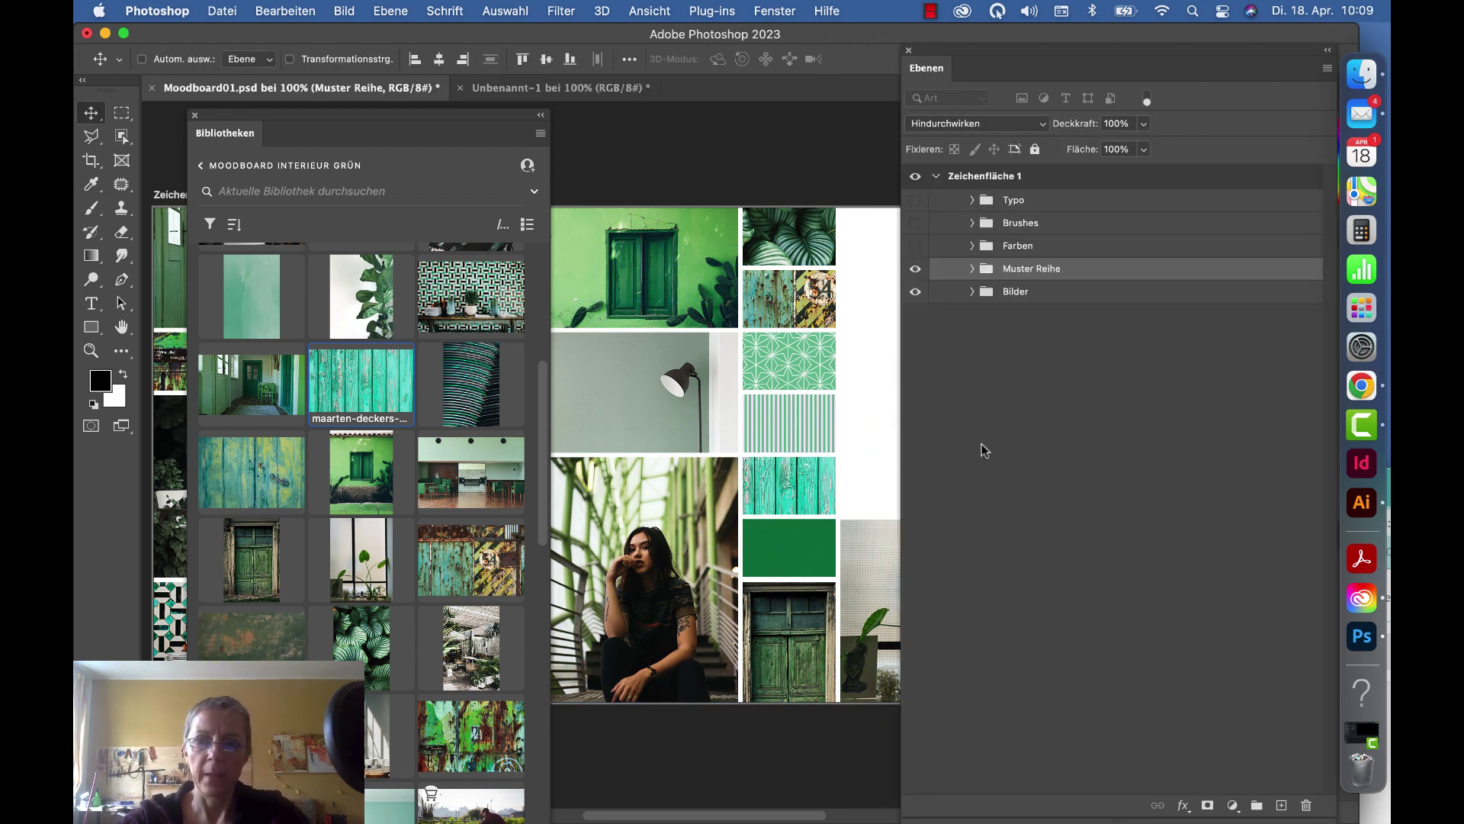
click(915, 246)
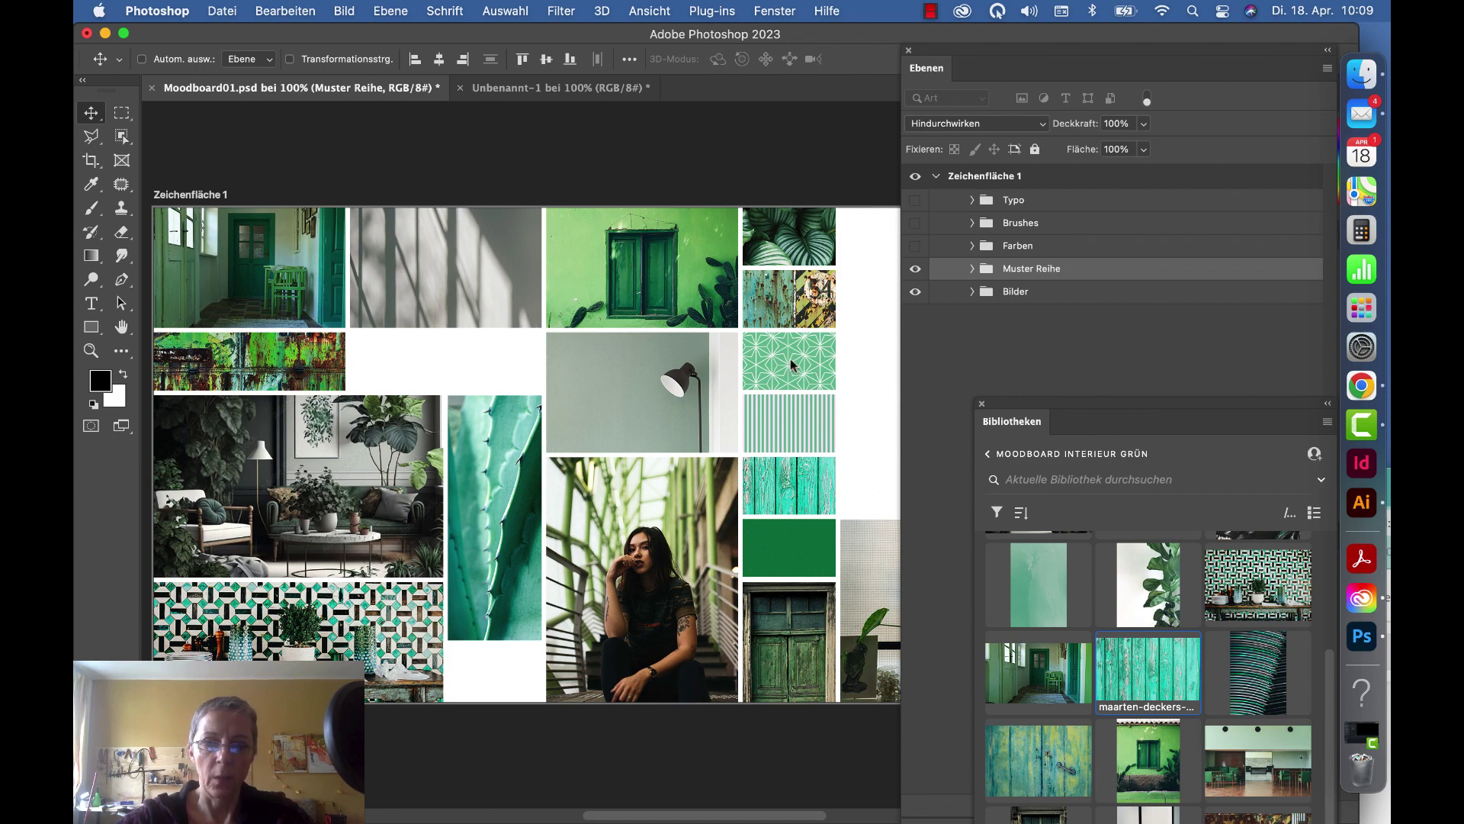
click(982, 403)
click(916, 245)
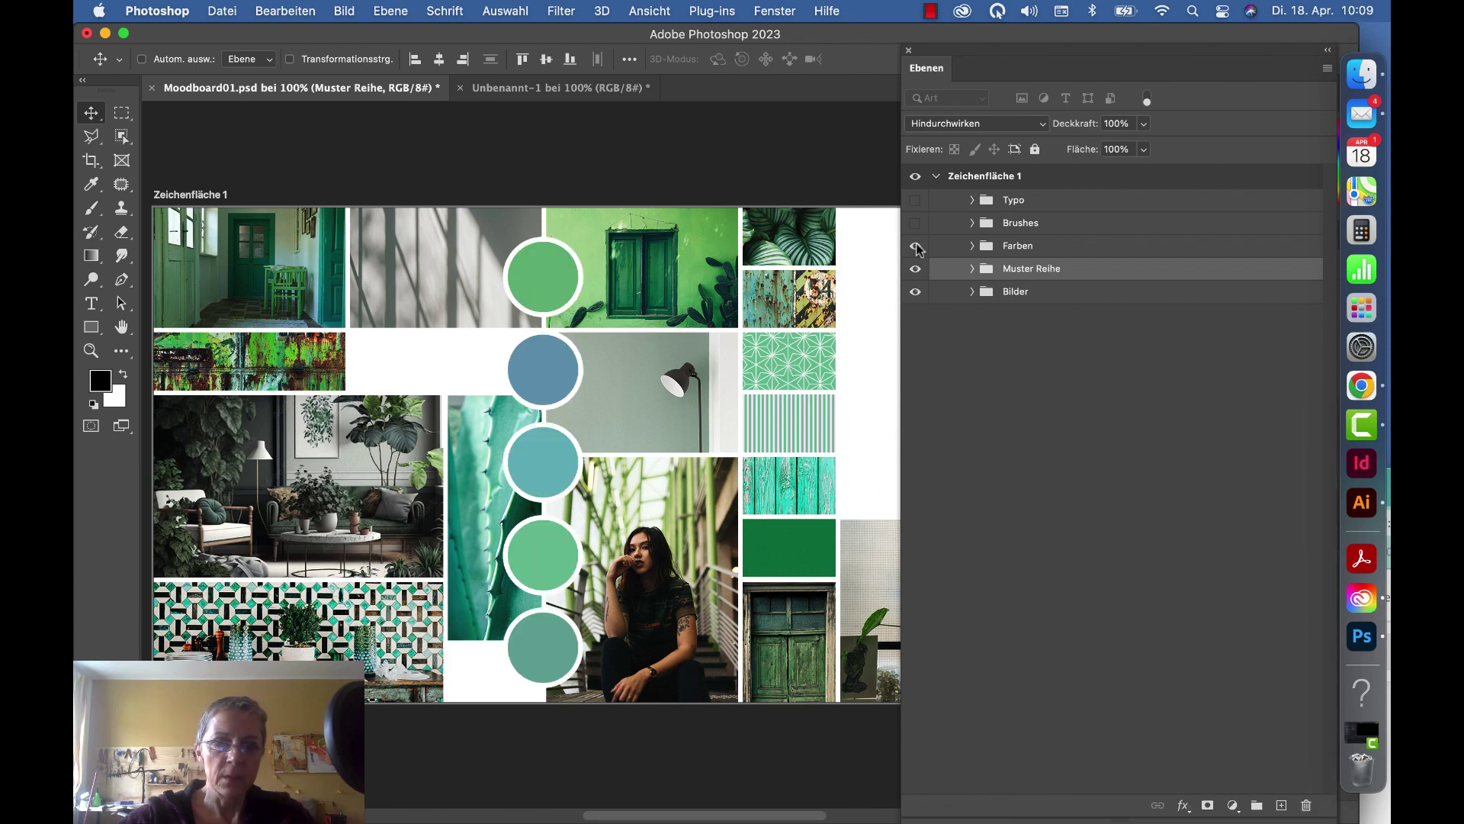
click(1008, 251)
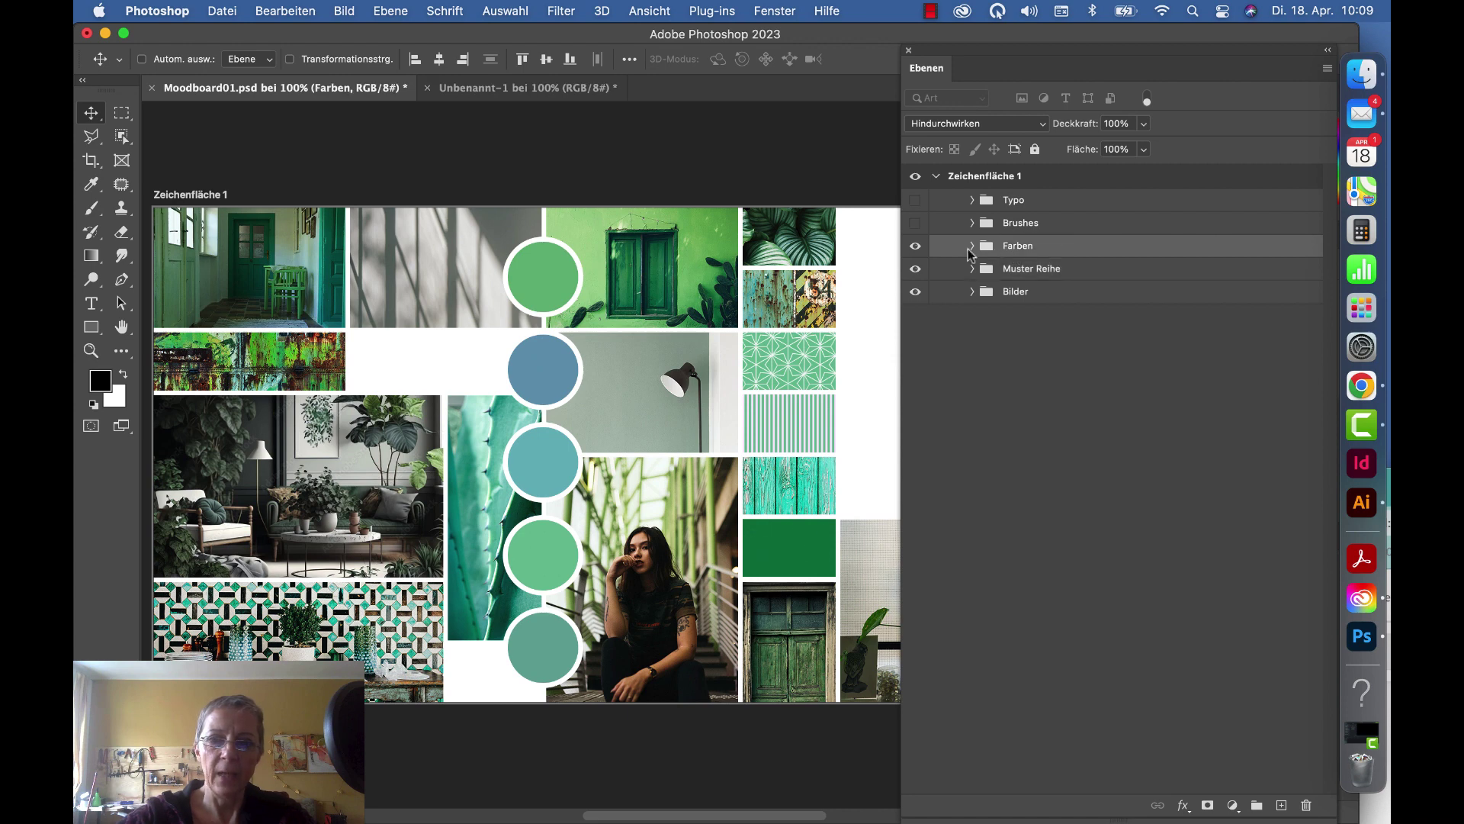
click(971, 245)
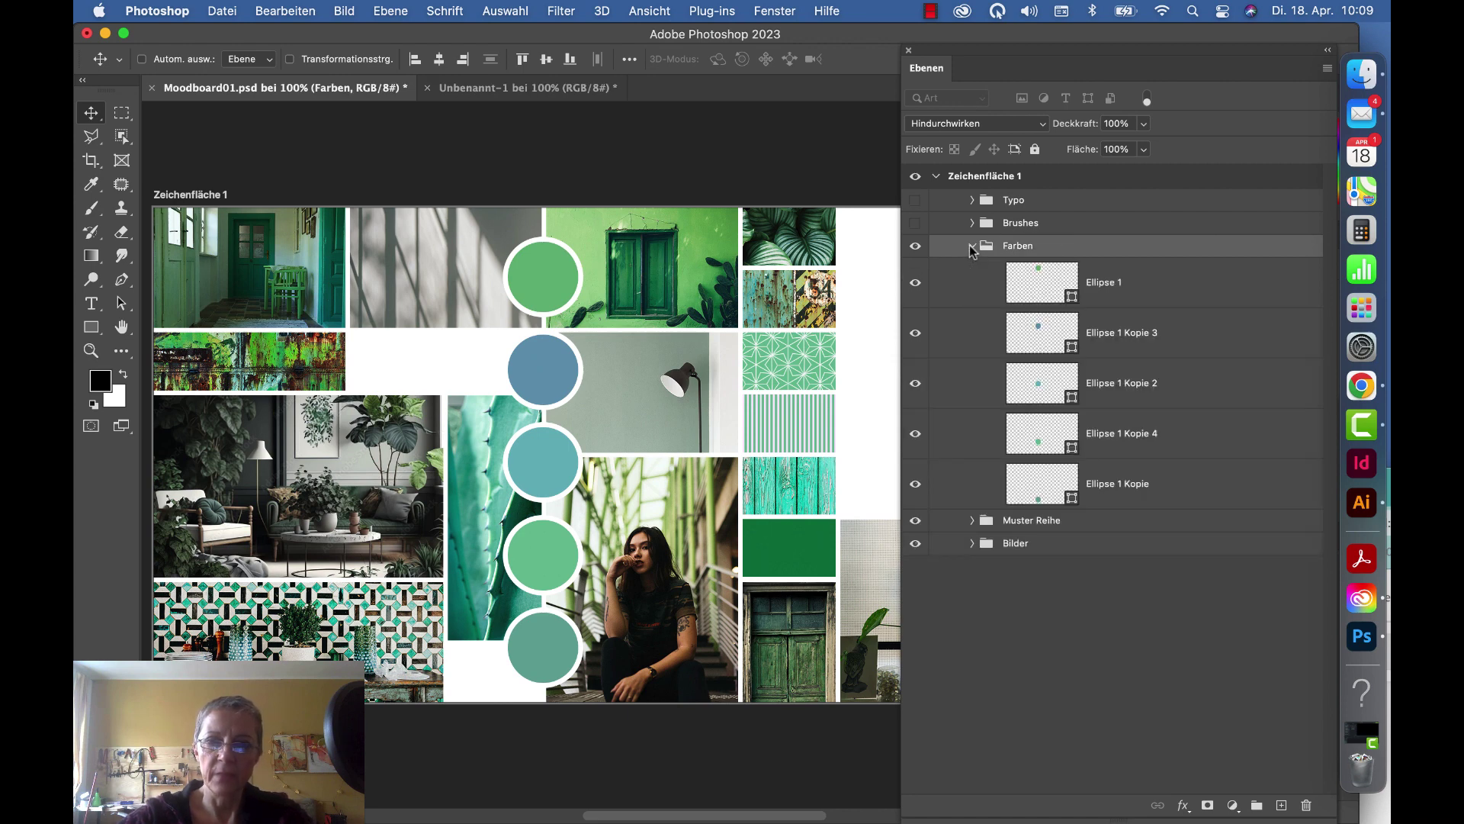
click(90, 329)
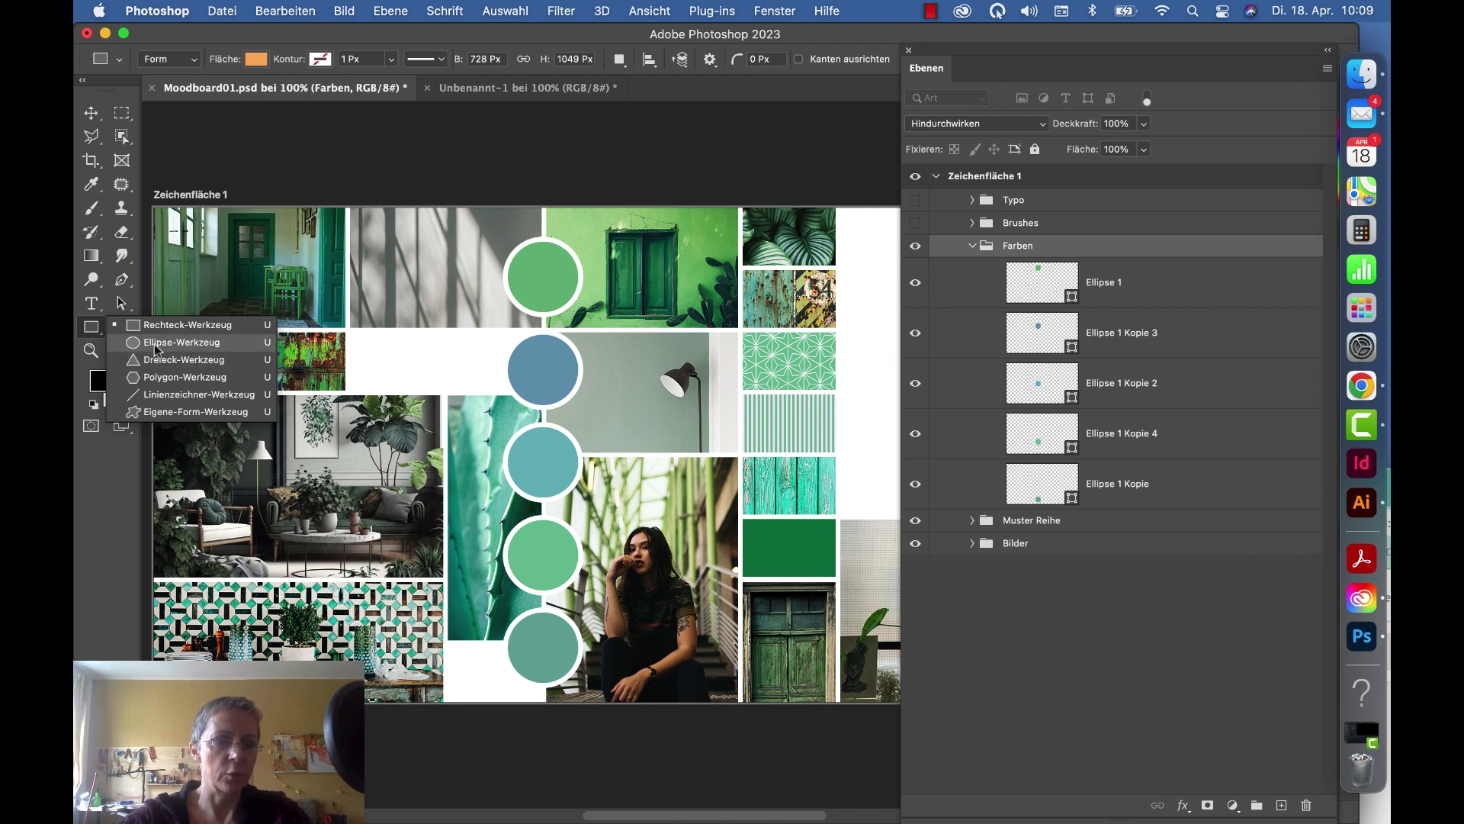
Step: Draw a circle over the green window photo with an 11 pt white outline
click(156, 342)
drag(638, 247, 706, 315)
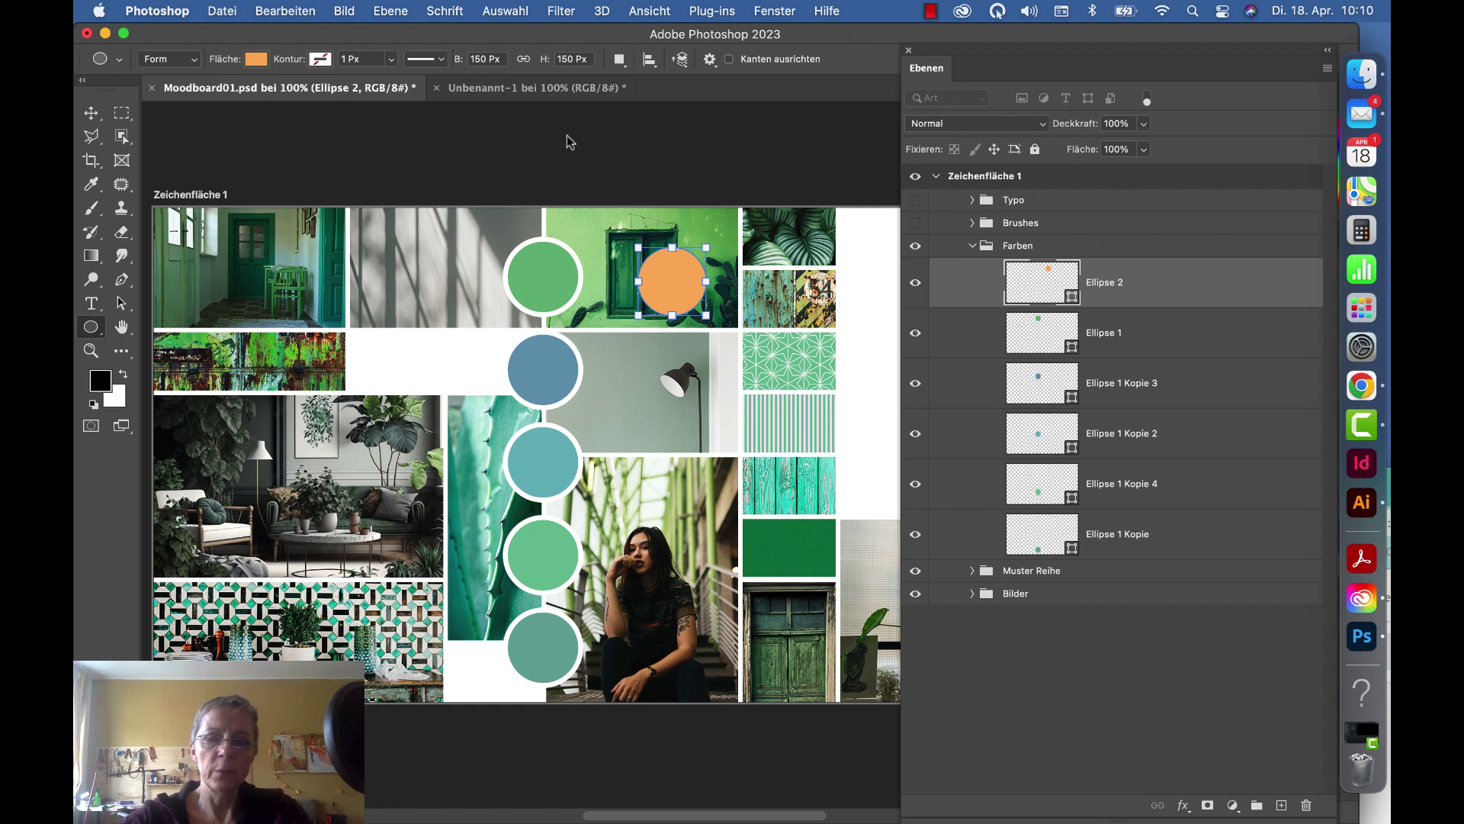
click(321, 60)
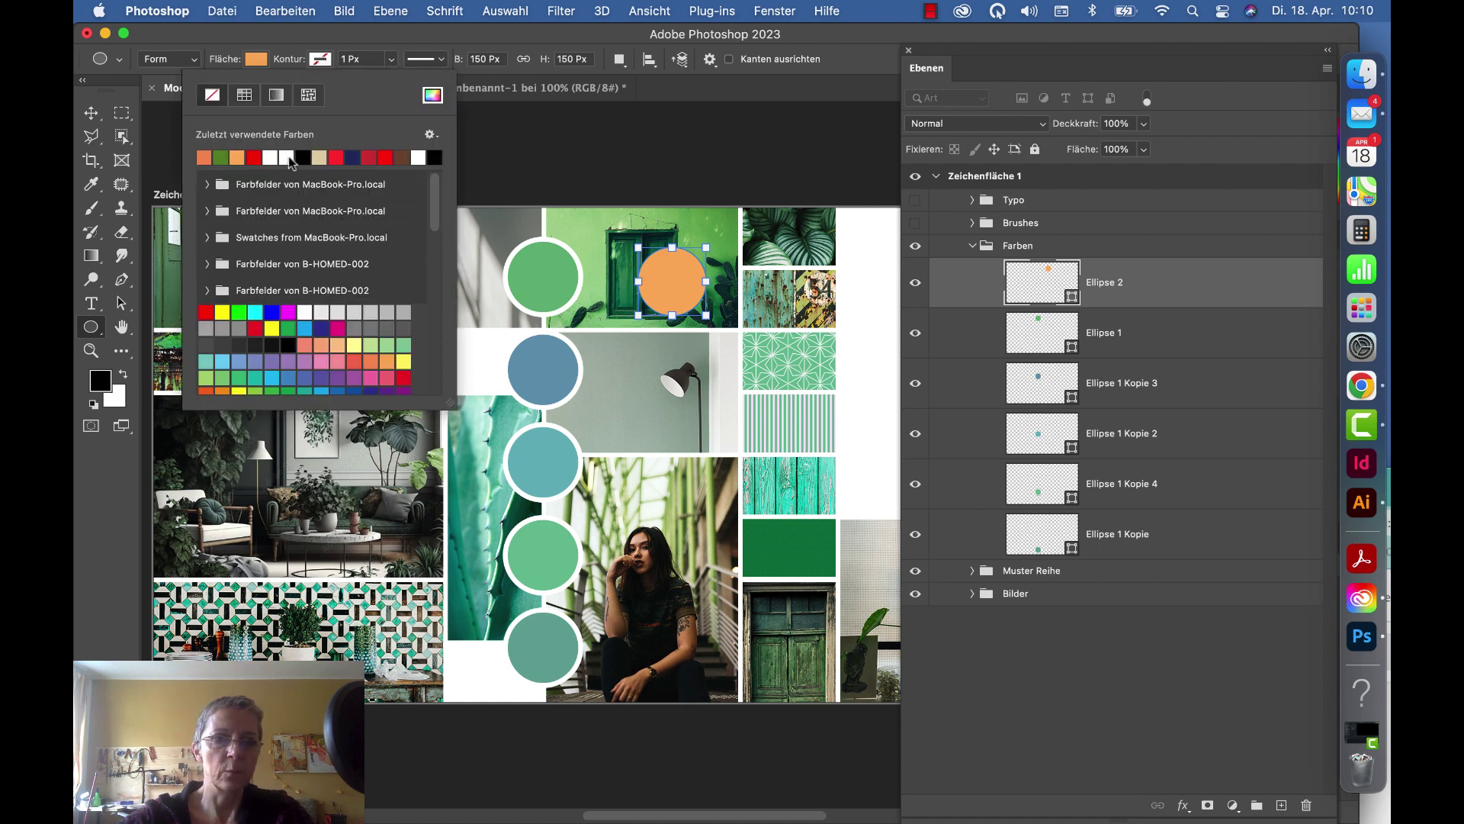
click(287, 158)
click(366, 60)
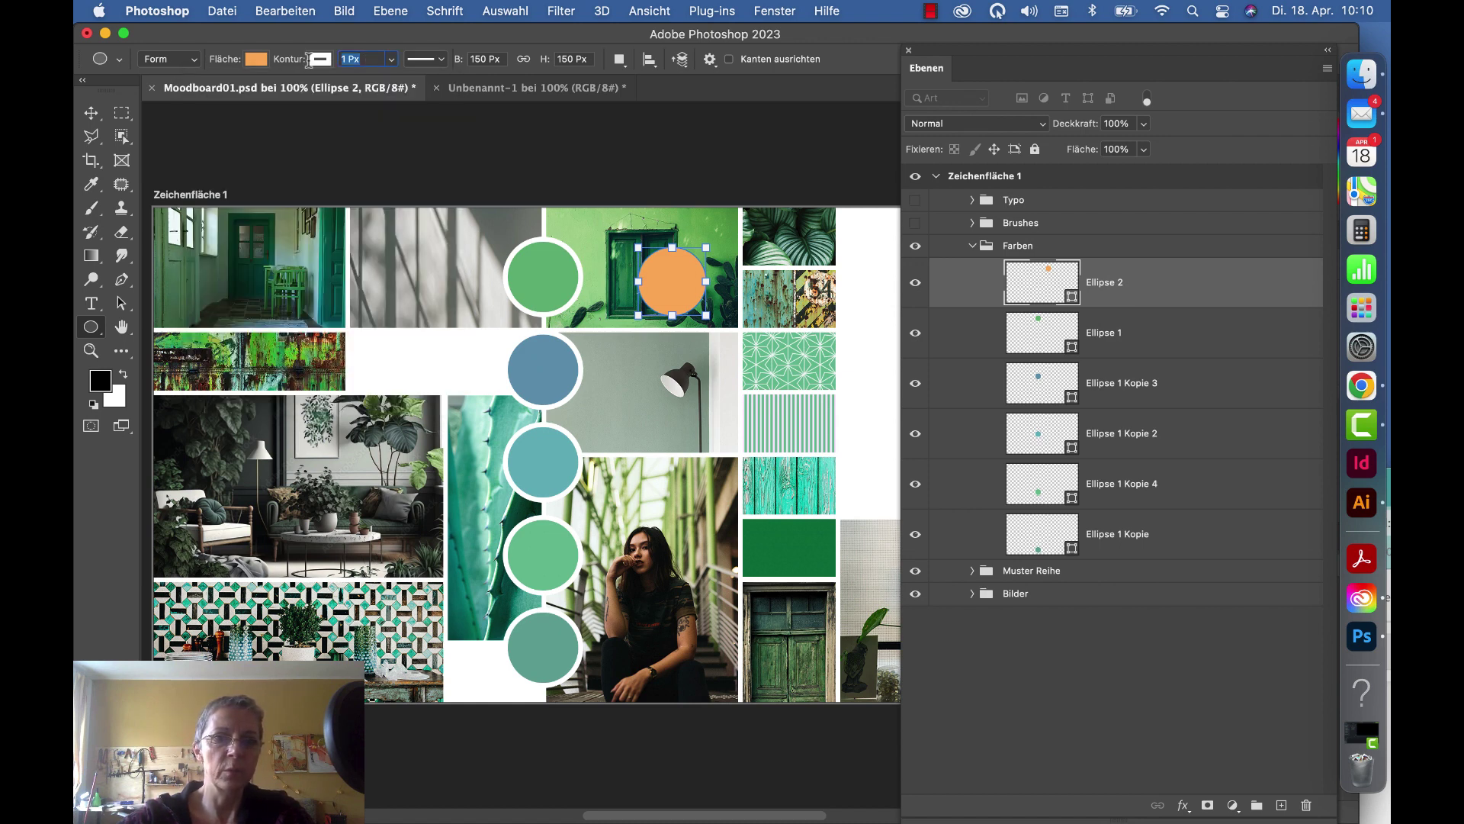
text(11p)
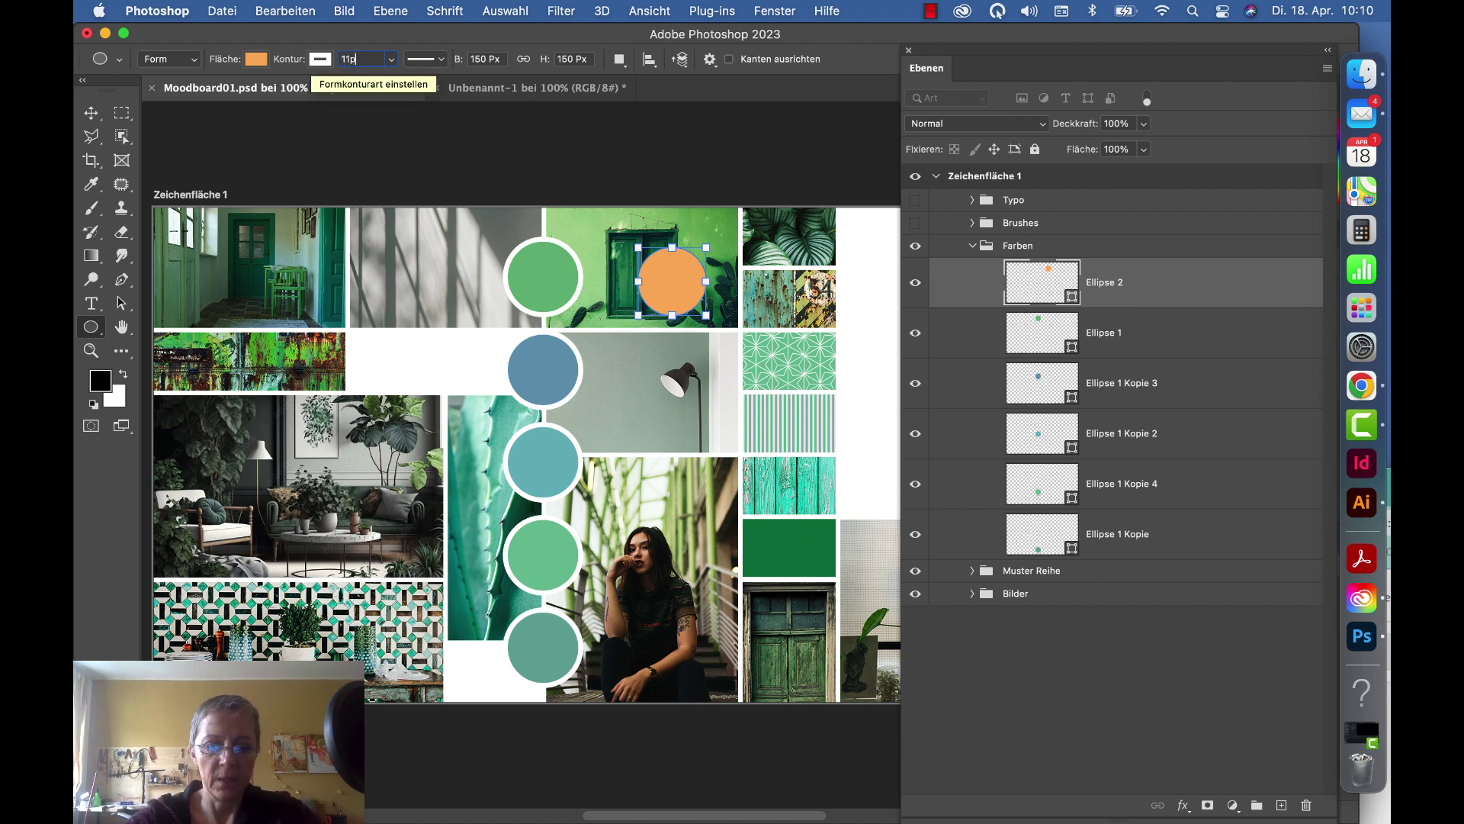
text(t)
key(Return)
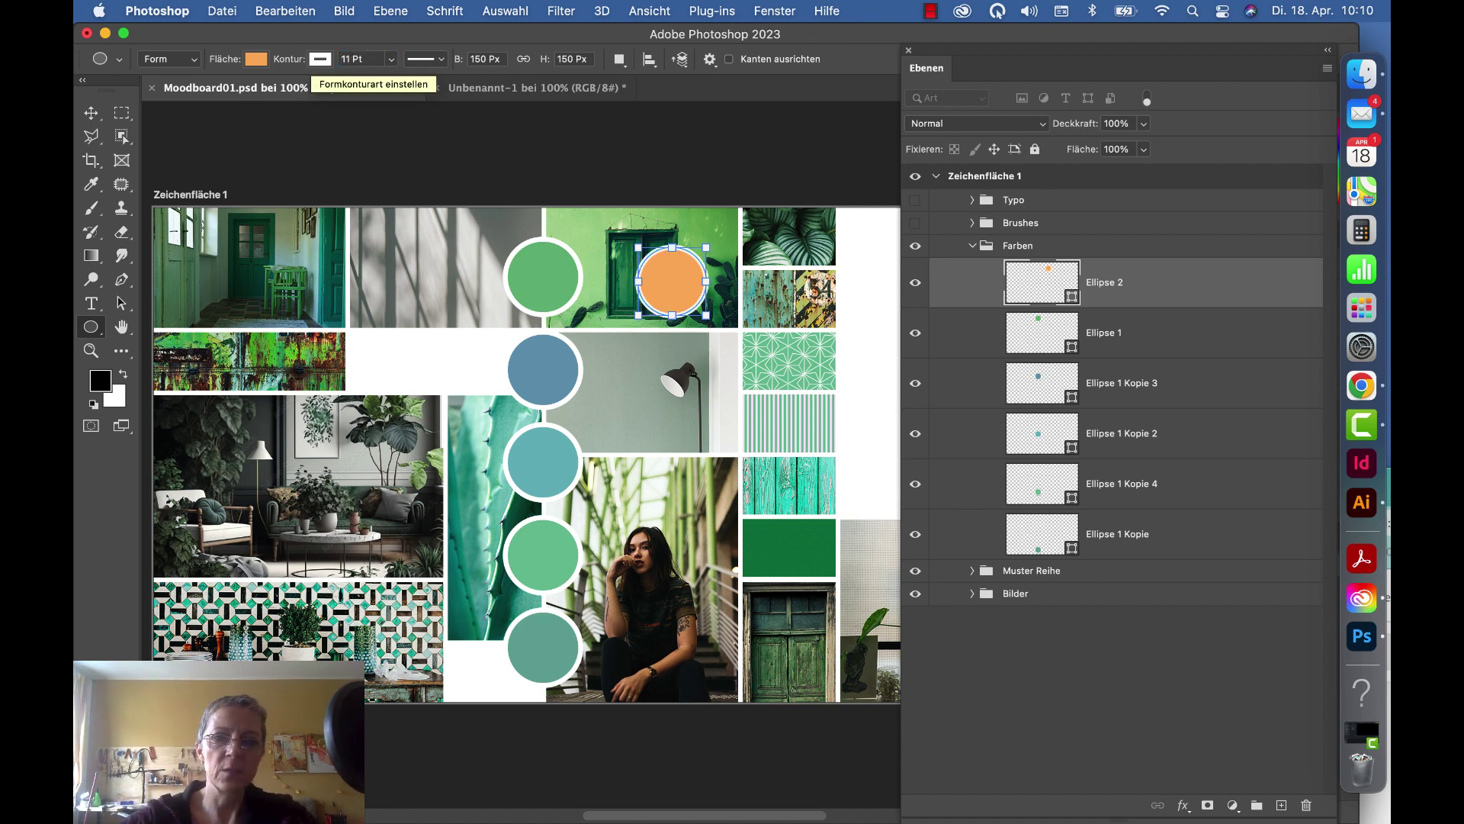
Step: Select the circle's path and remove its white outline
click(97, 112)
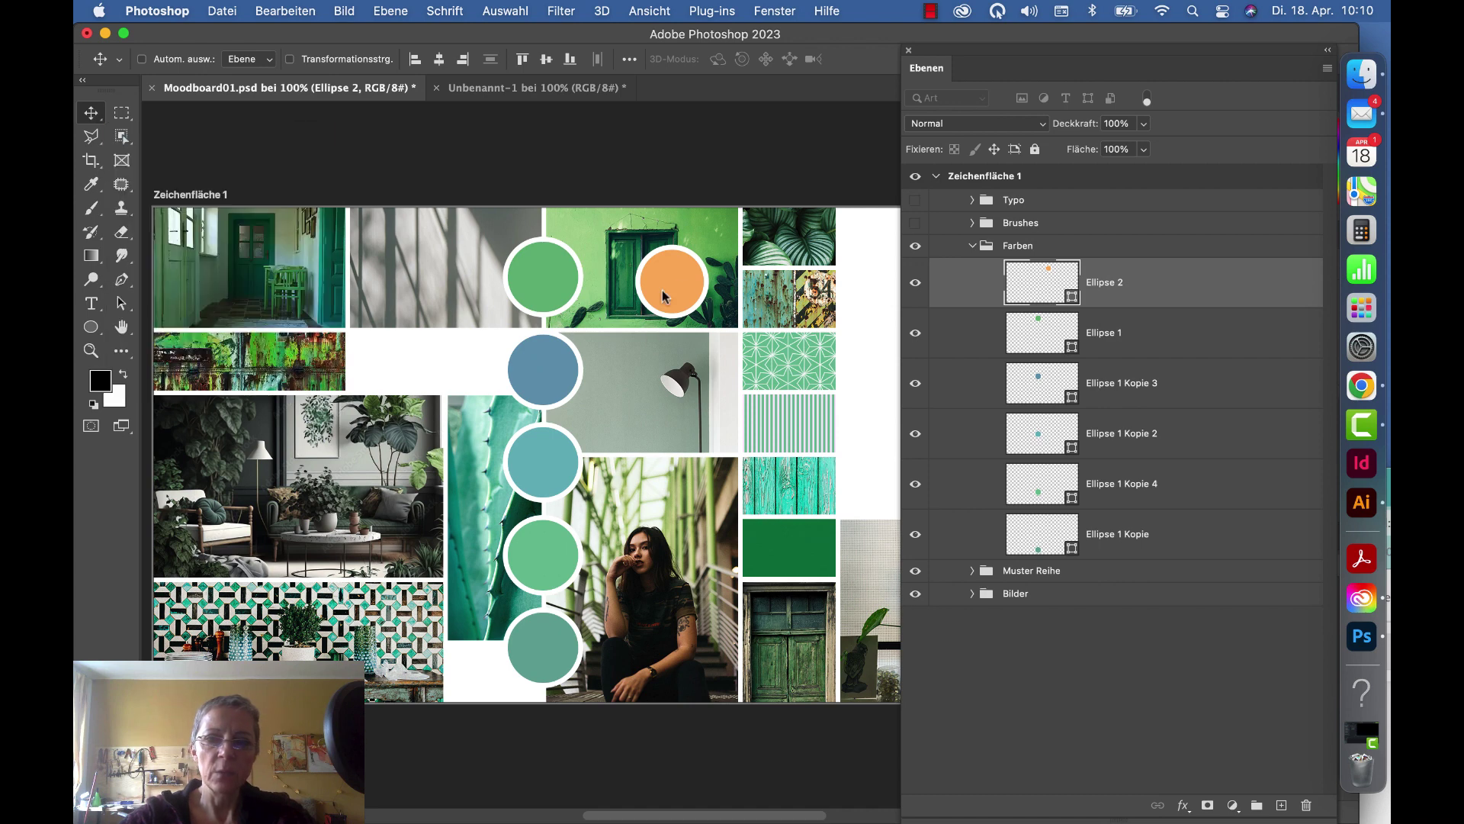
key(a)
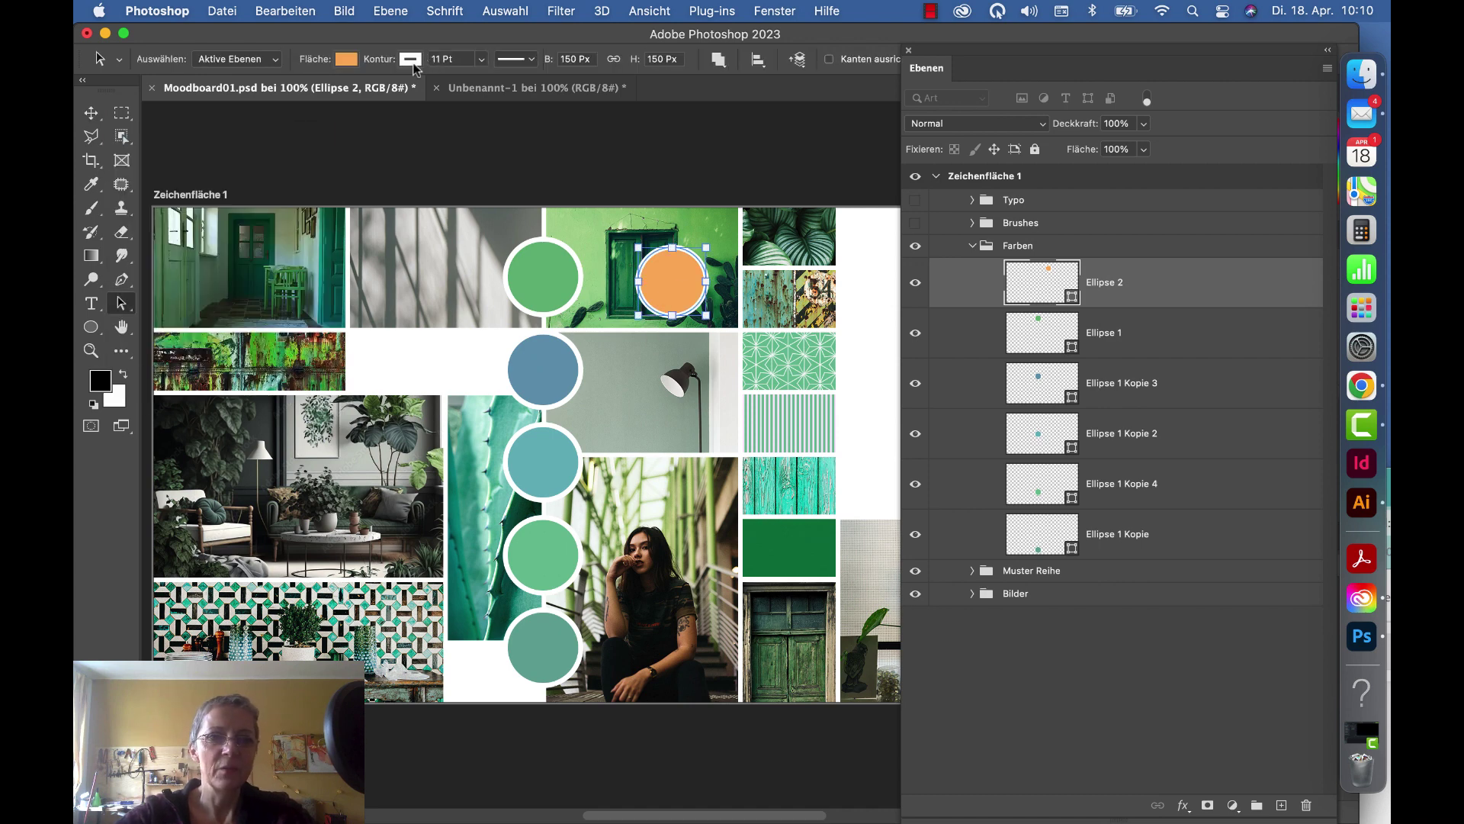
click(411, 59)
click(305, 99)
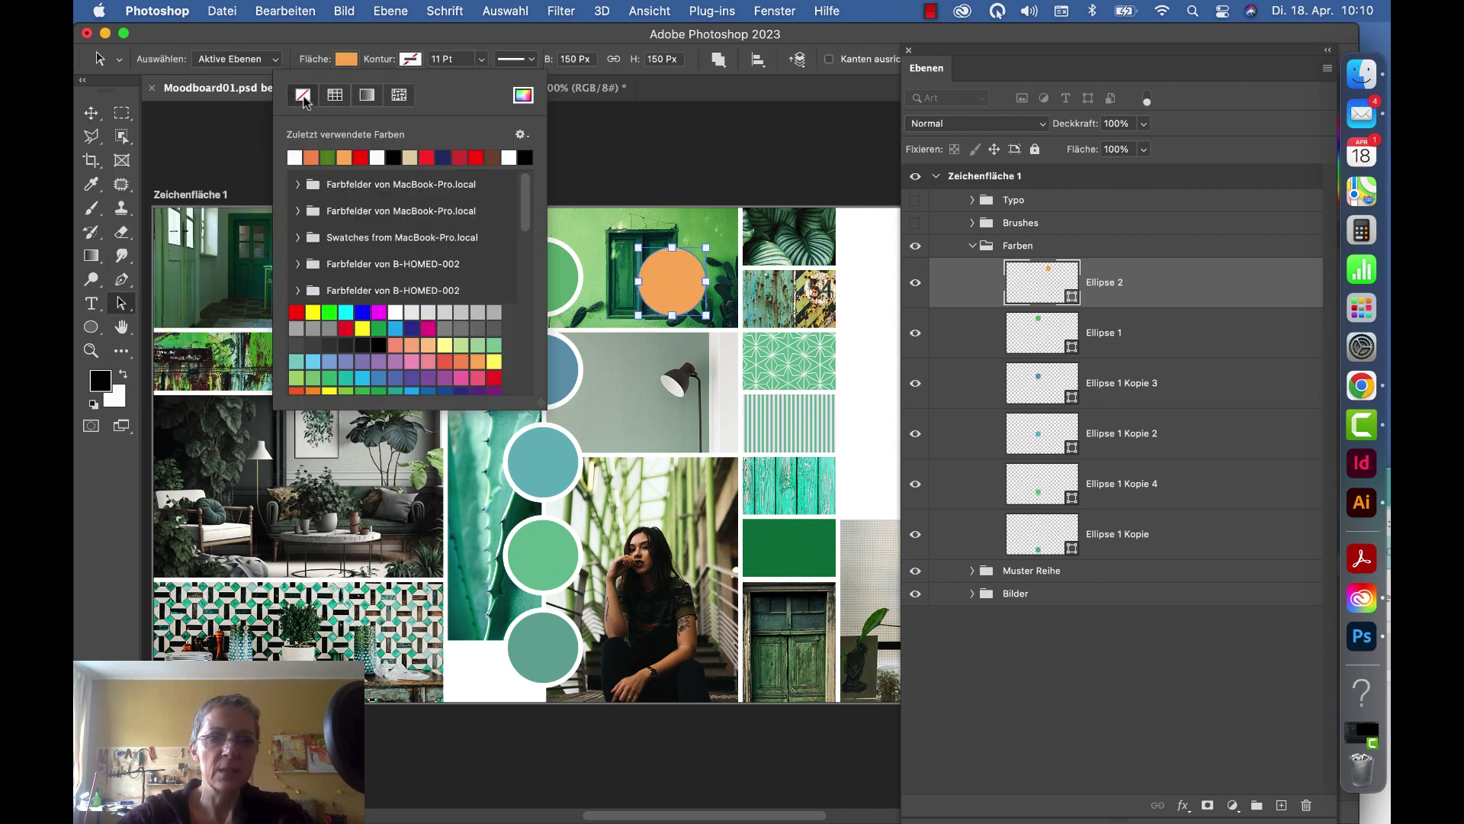
click(1223, 285)
Step: Preview a Stroke effect on Ellipse 2 in Layer Style, then close the dialog
double_click(1222, 283)
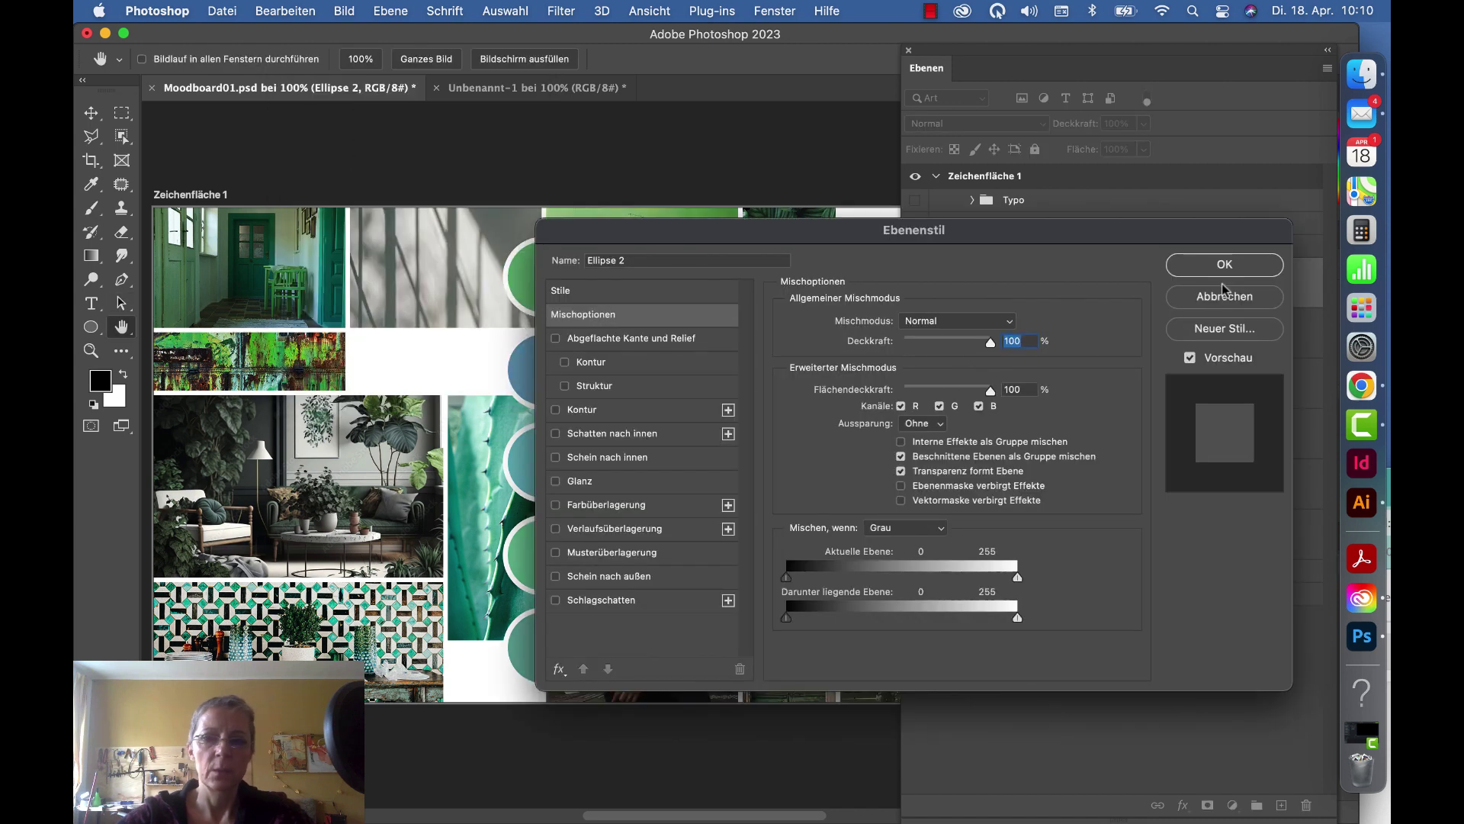
click(618, 412)
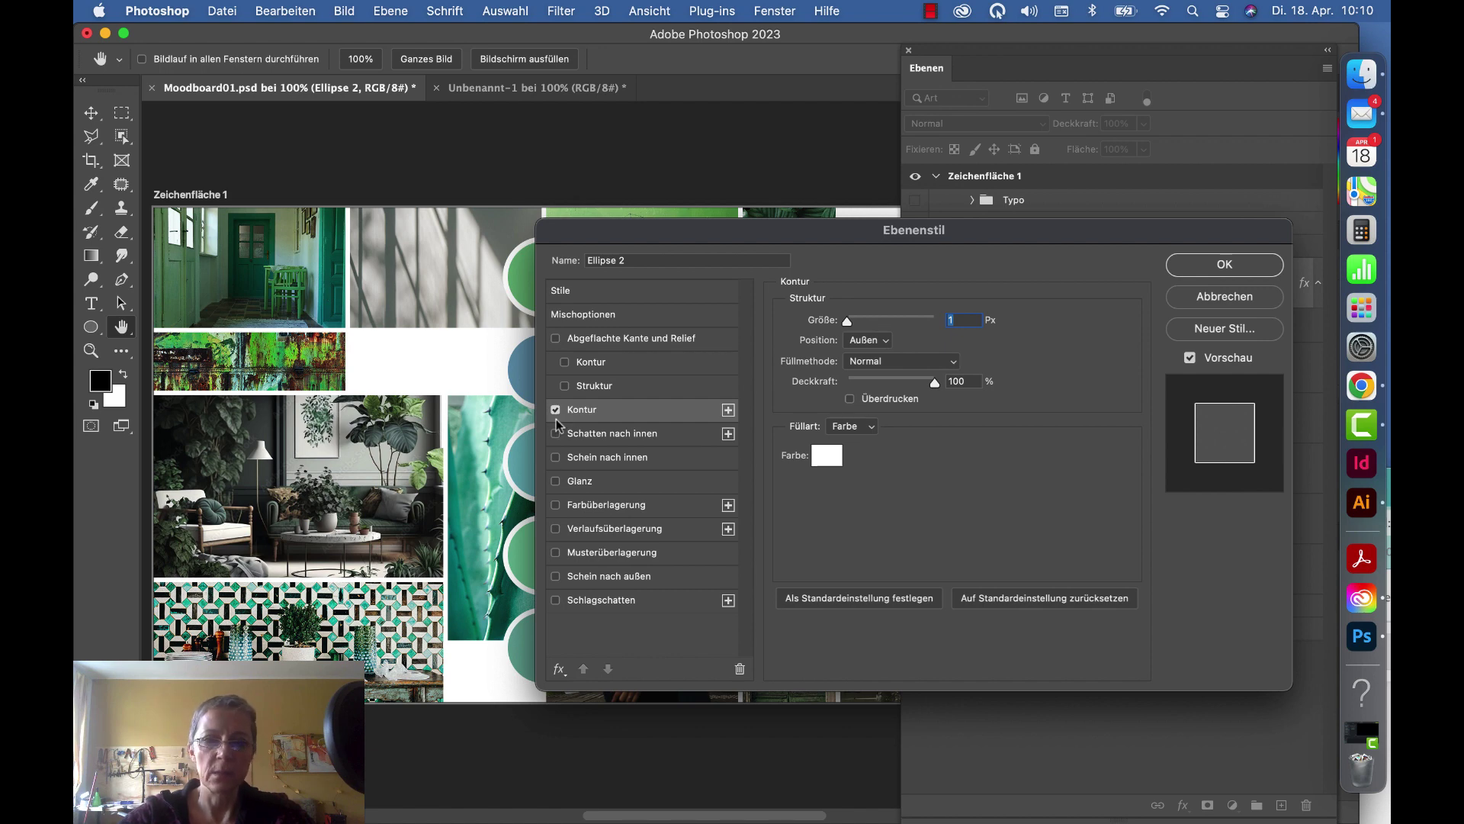
click(1184, 271)
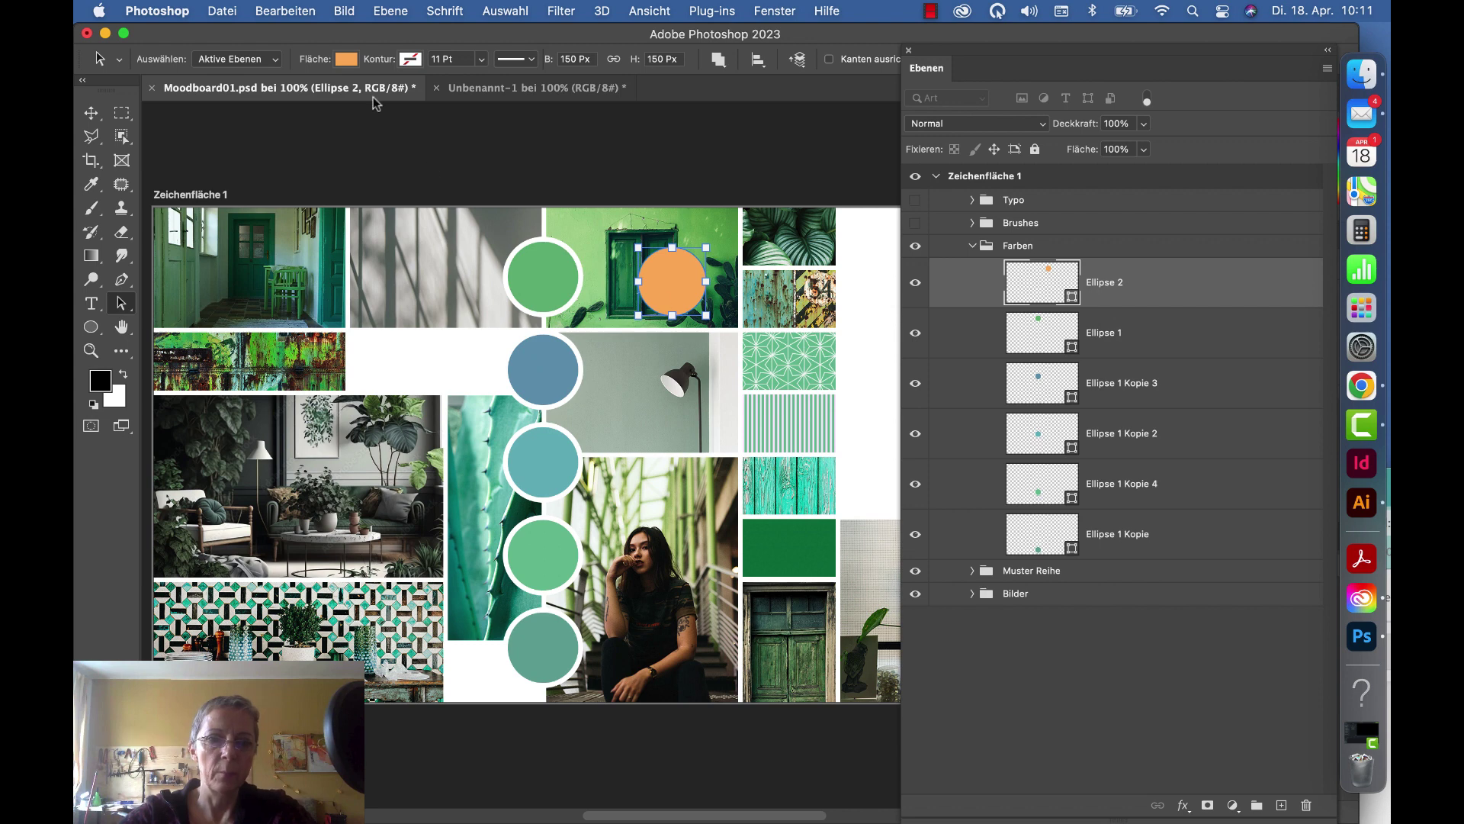
Step: Give the orange circle a white outline and duplicate it four times
click(411, 60)
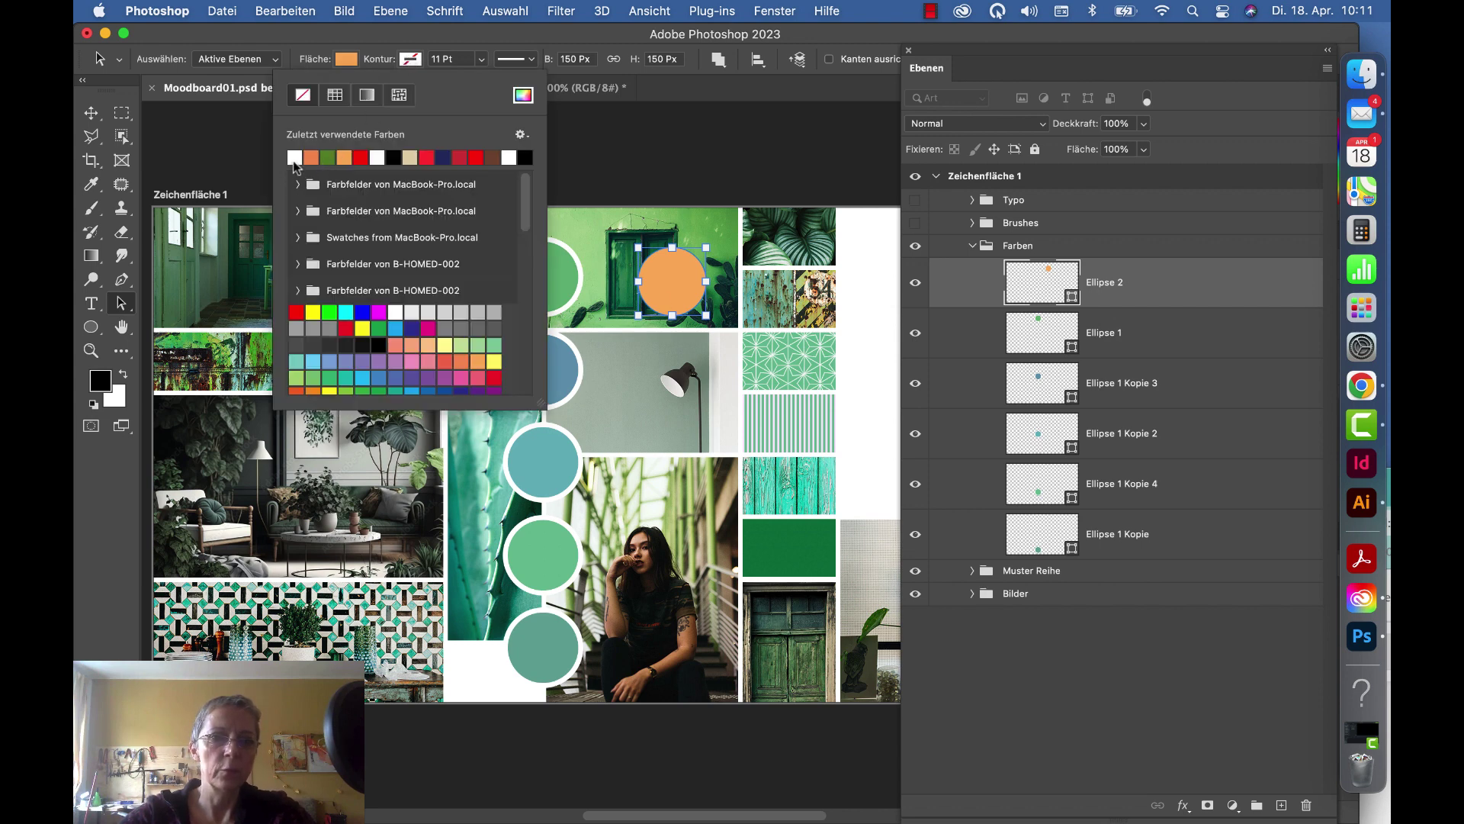
click(294, 159)
click(452, 58)
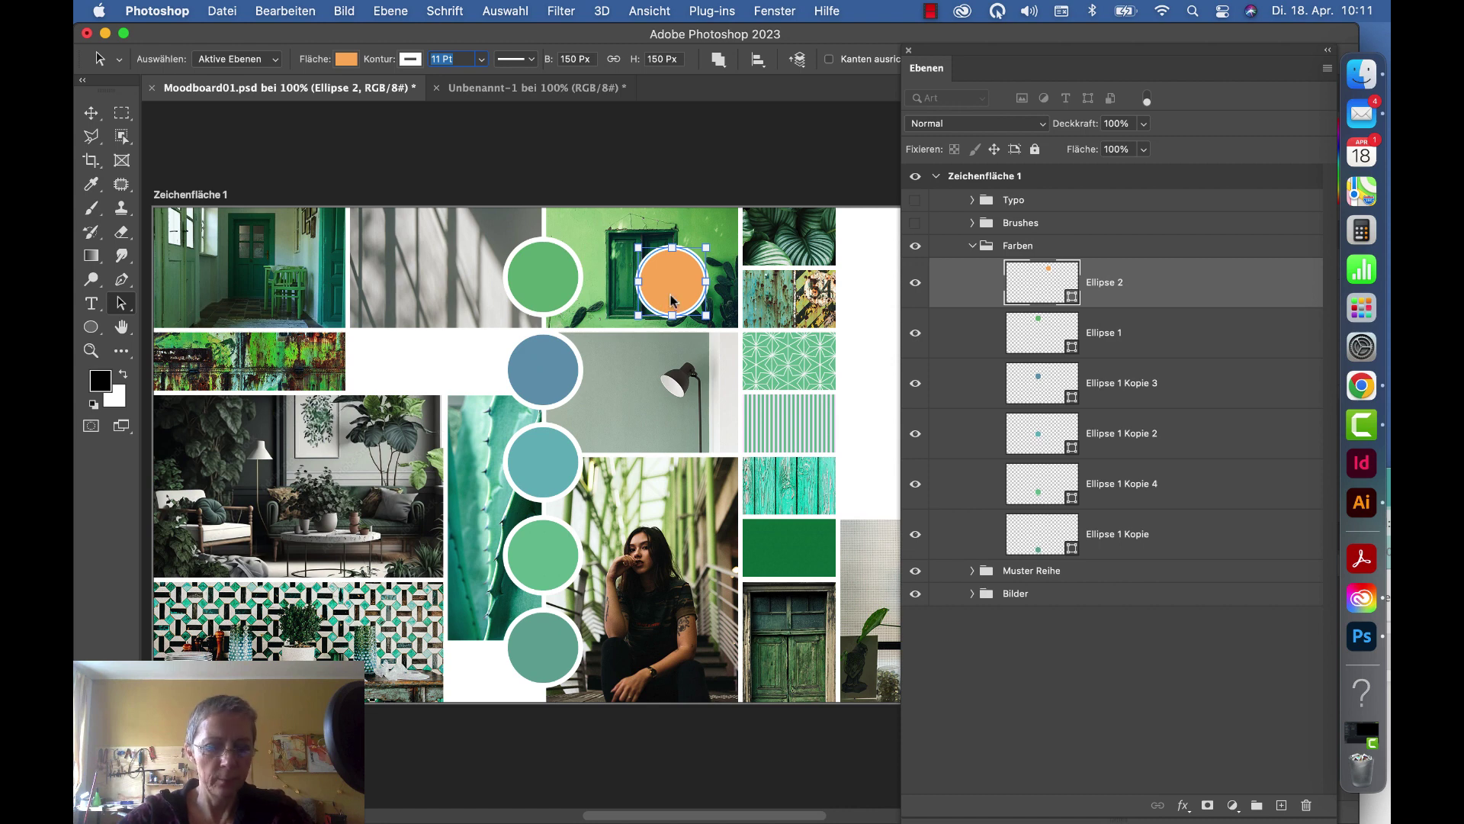
key(super+j)
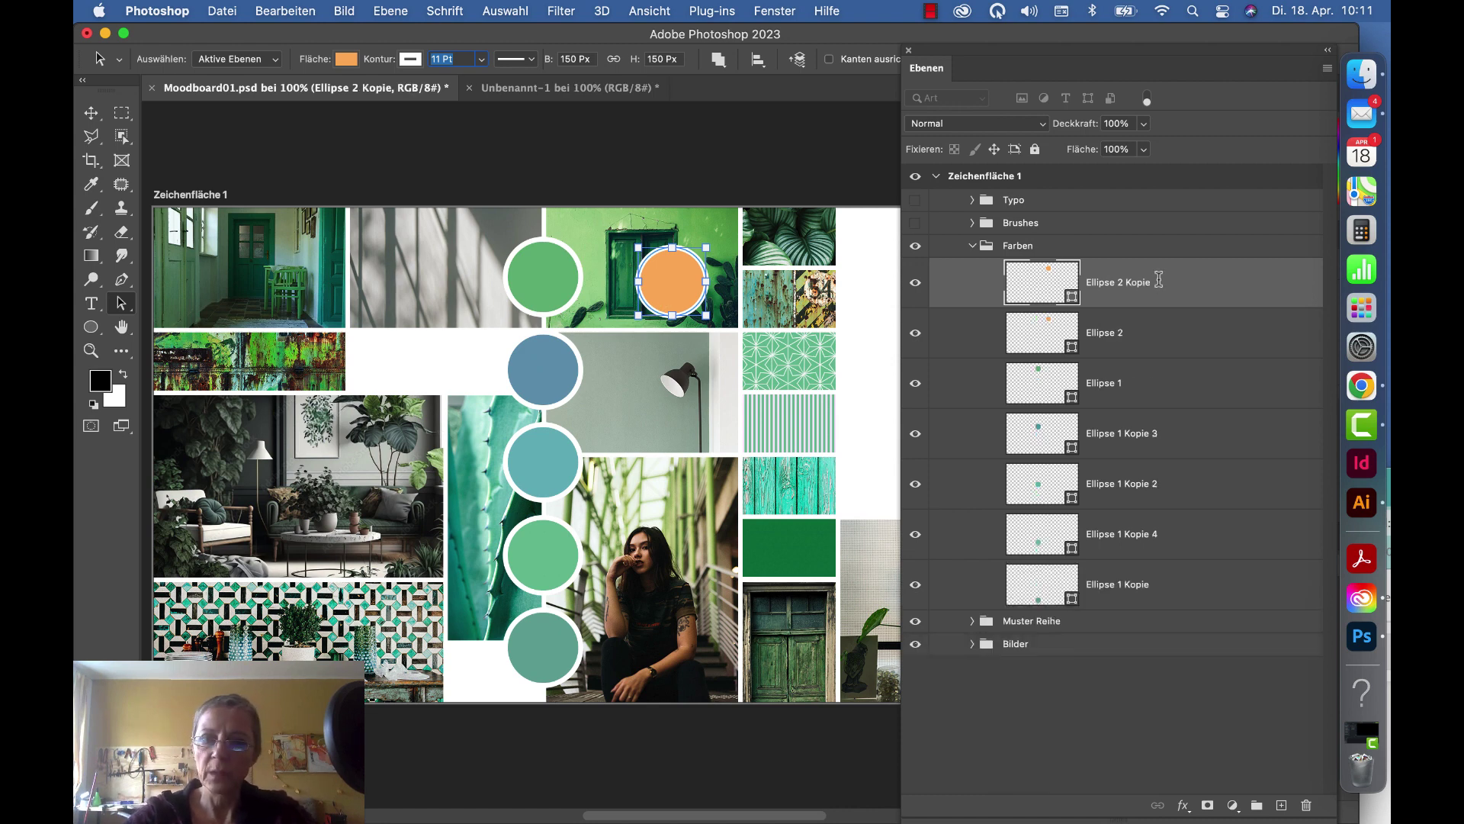
key(super+j)
key(super+j)
key(super+j)
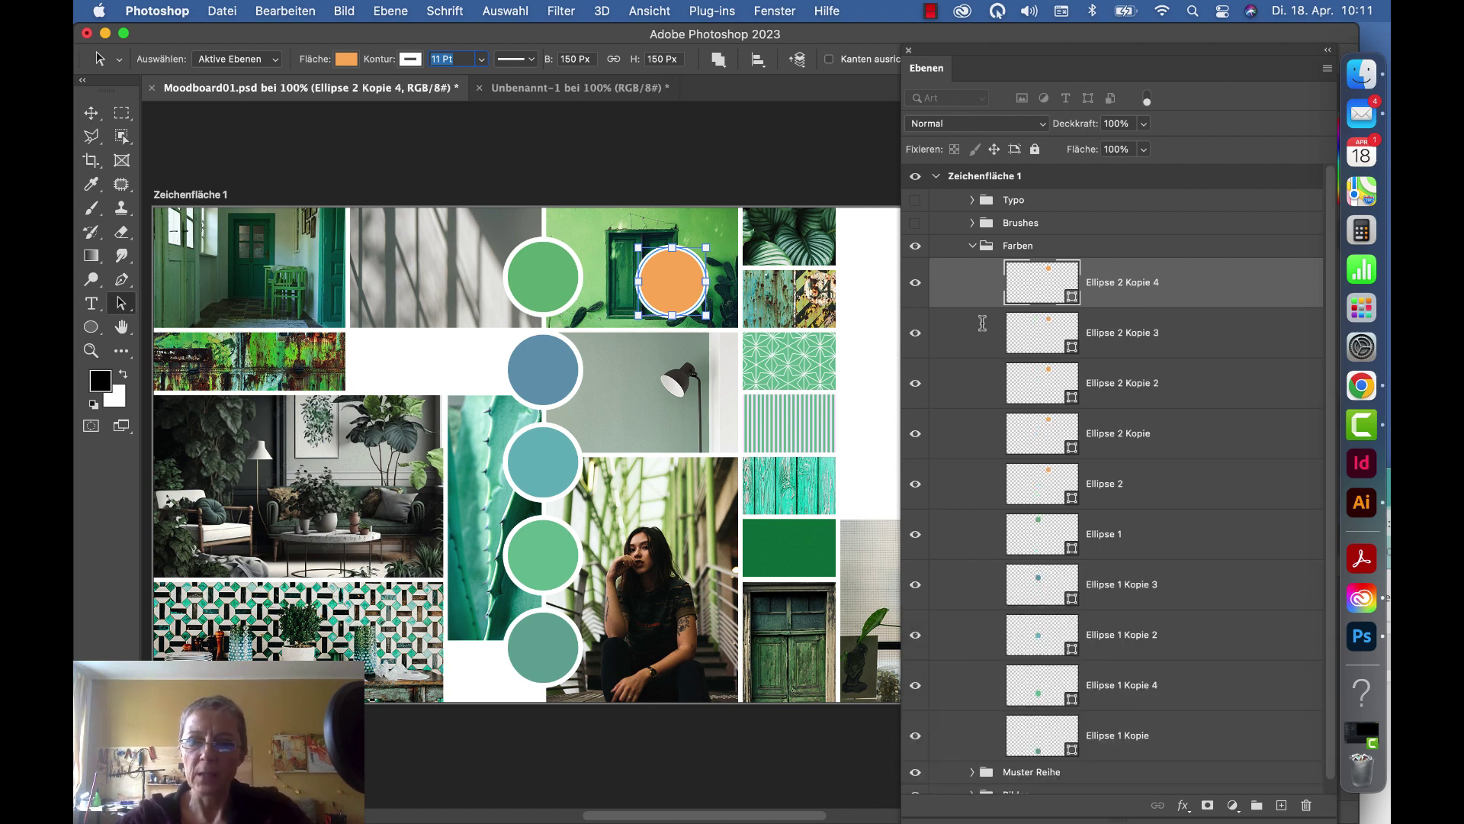
Step: Move the original Ellipse 2 circle down onto the woman photo
click(1168, 479)
click(1221, 283)
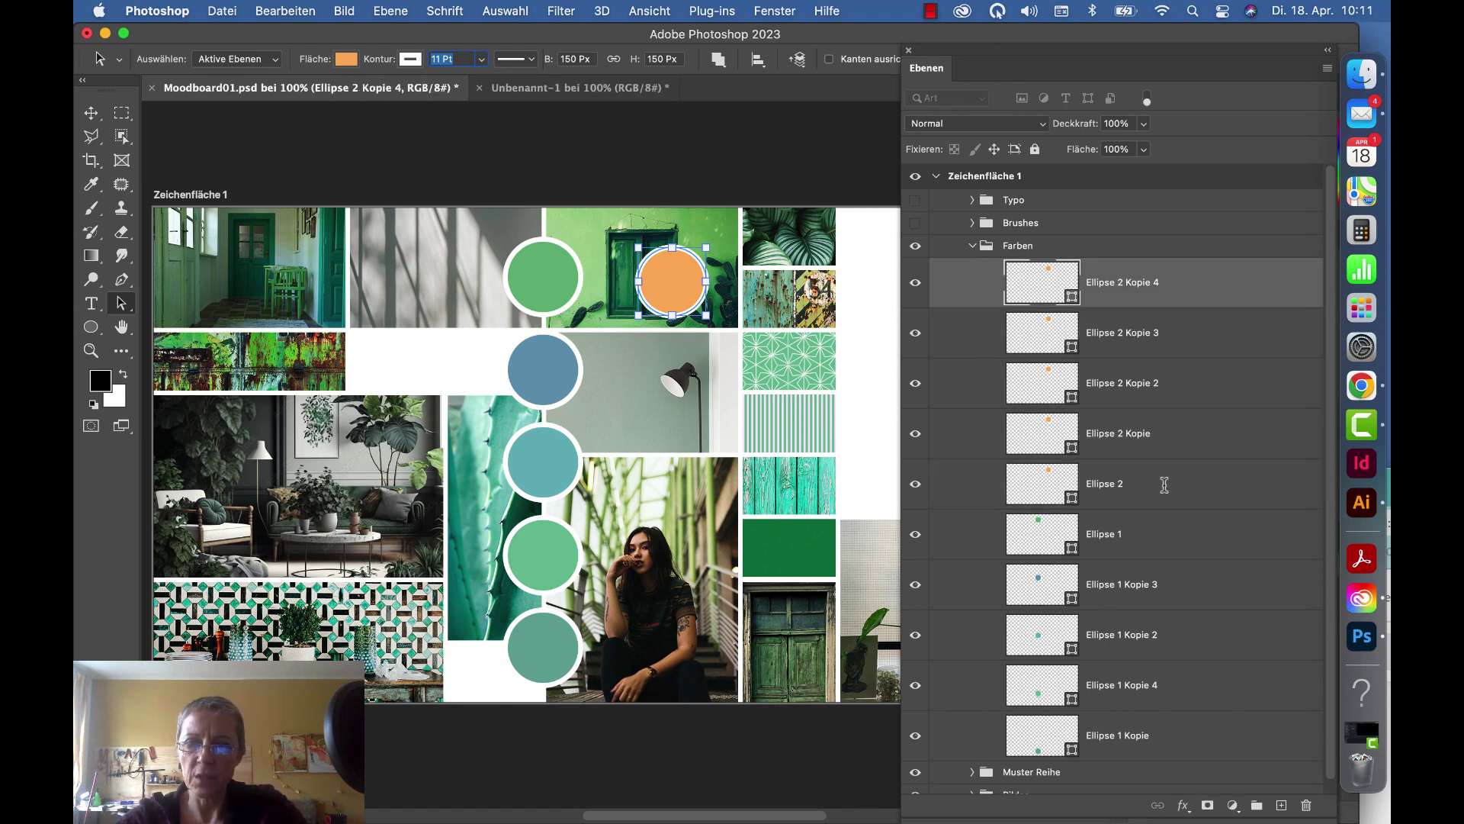
click(1164, 485)
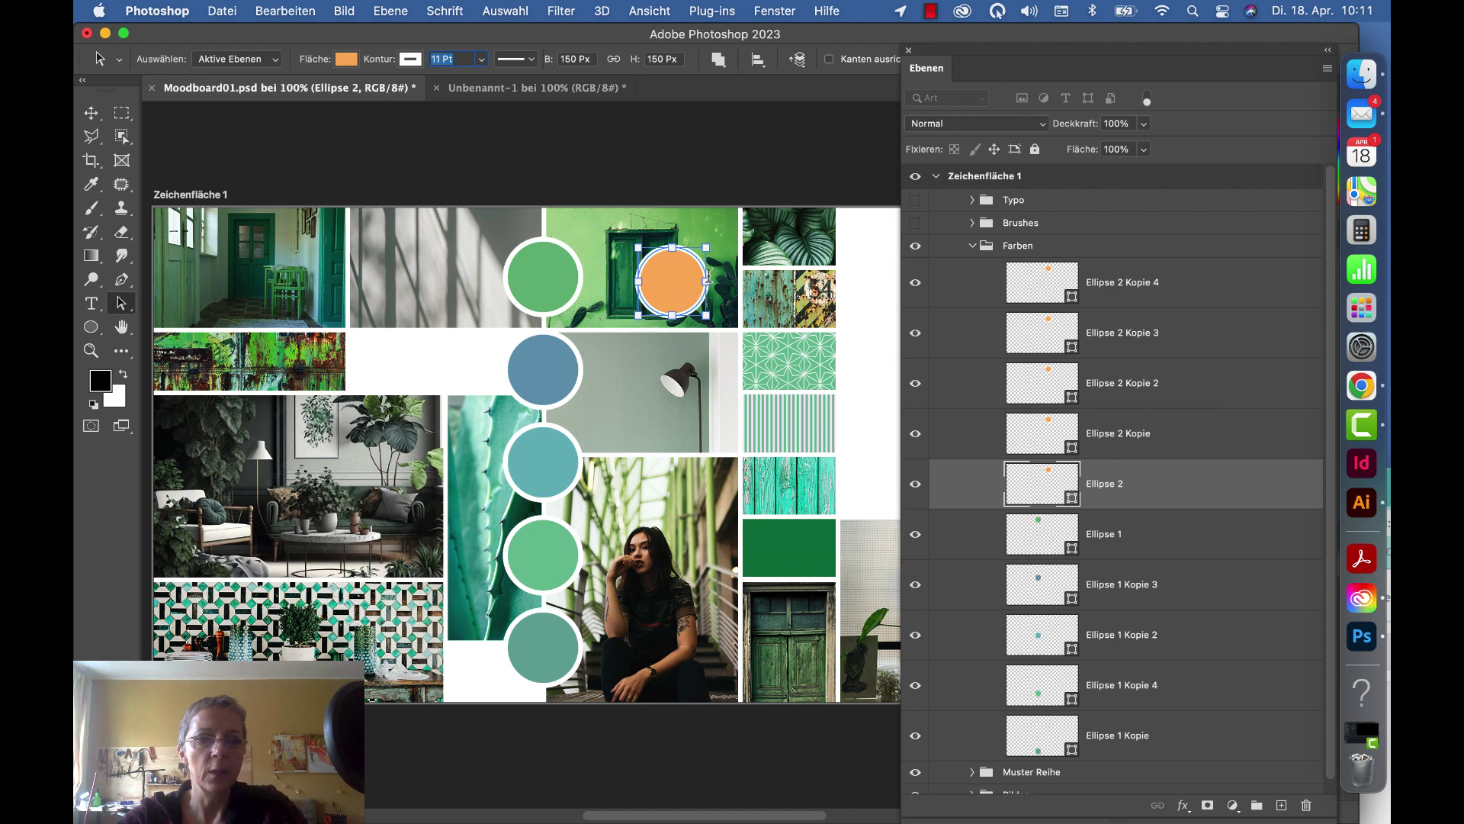
mouse_move(690, 288)
mouse_down()
mouse_move(681, 597)
mouse_move(704, 637)
mouse_up()
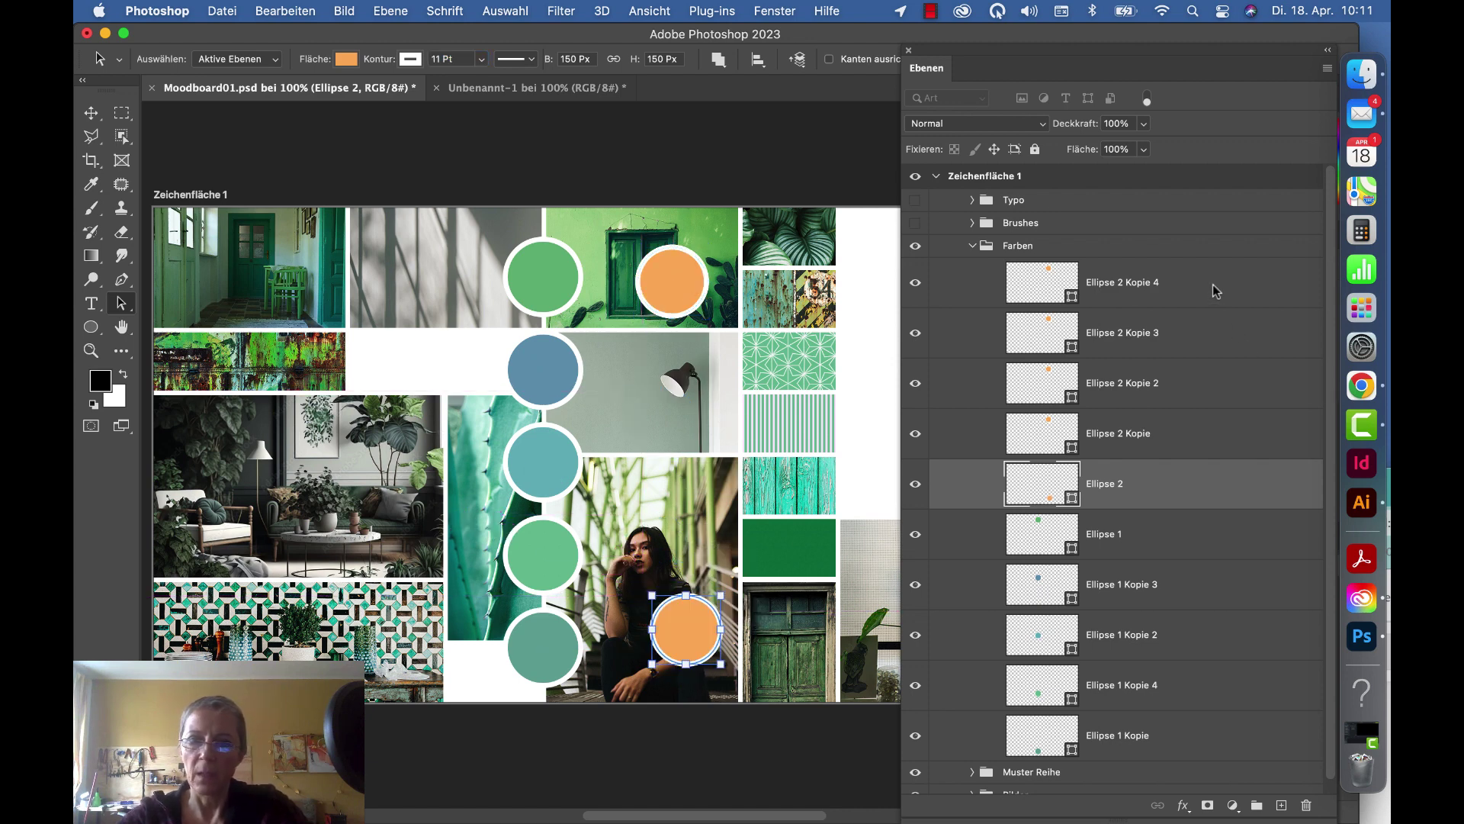
Step: Align the five orange circles on horizontal centres and distribute them evenly top to bottom
shift+click(1216, 292)
click(762, 62)
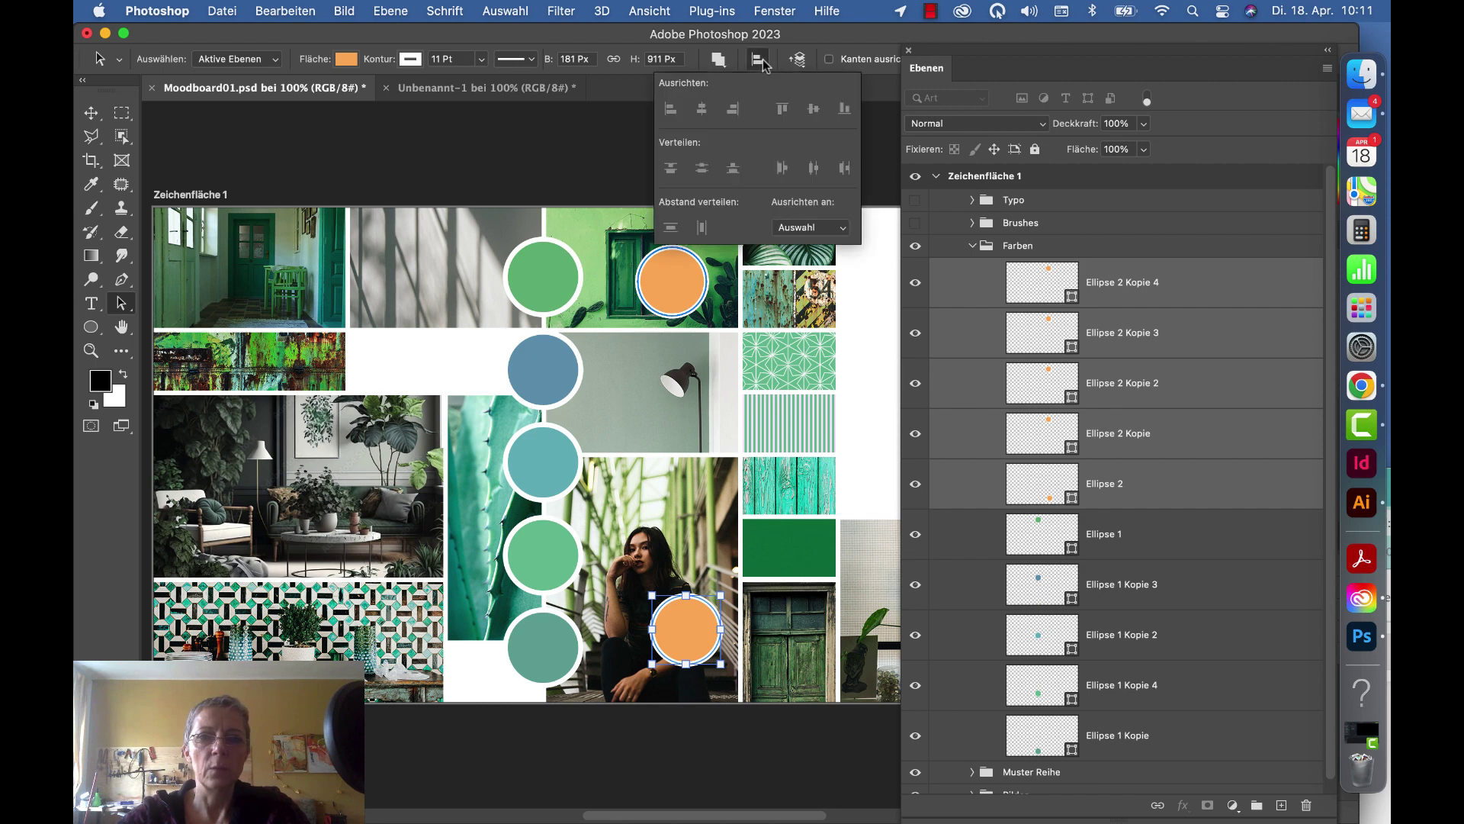
click(765, 64)
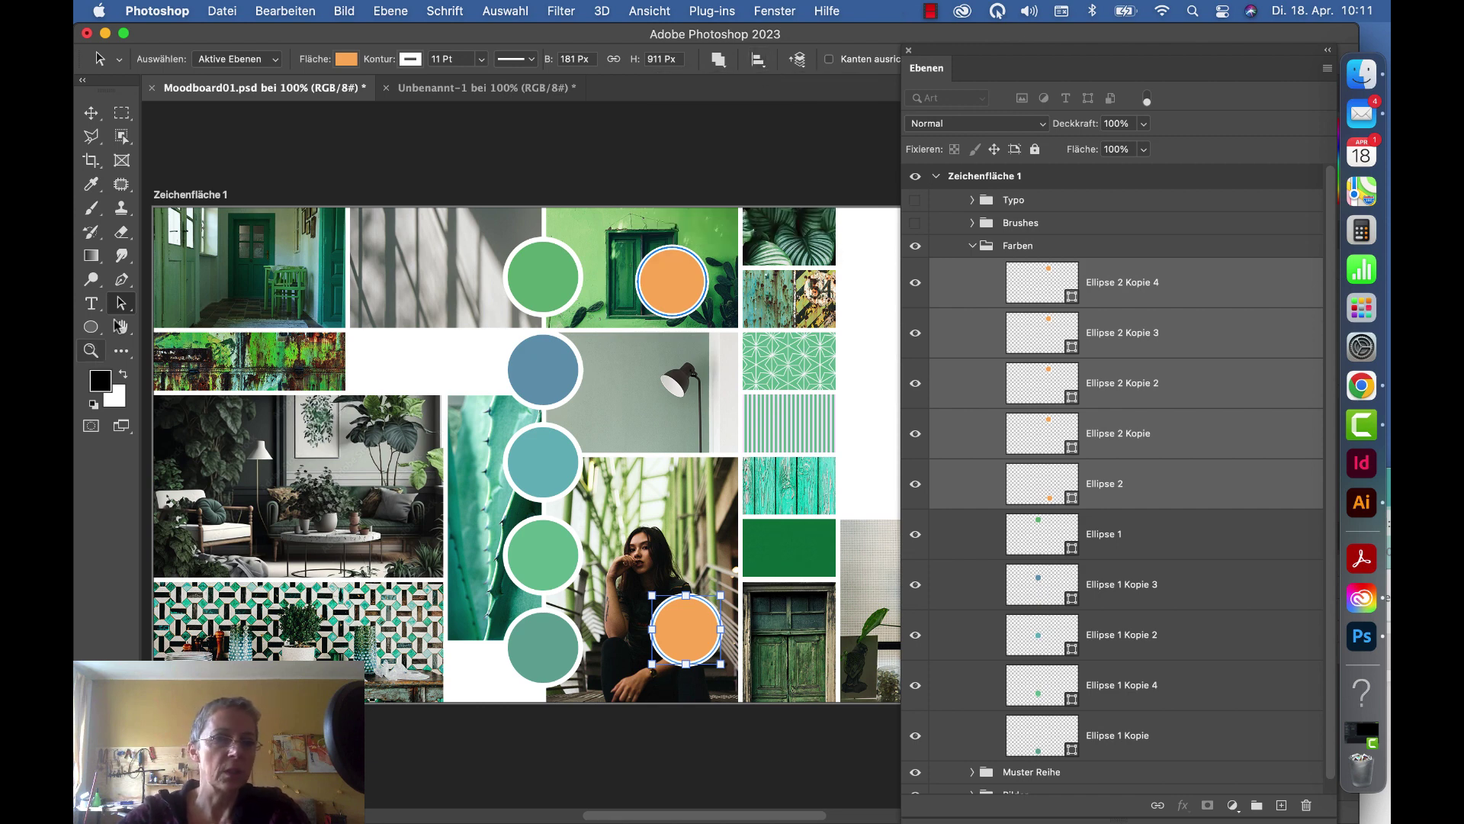
click(89, 115)
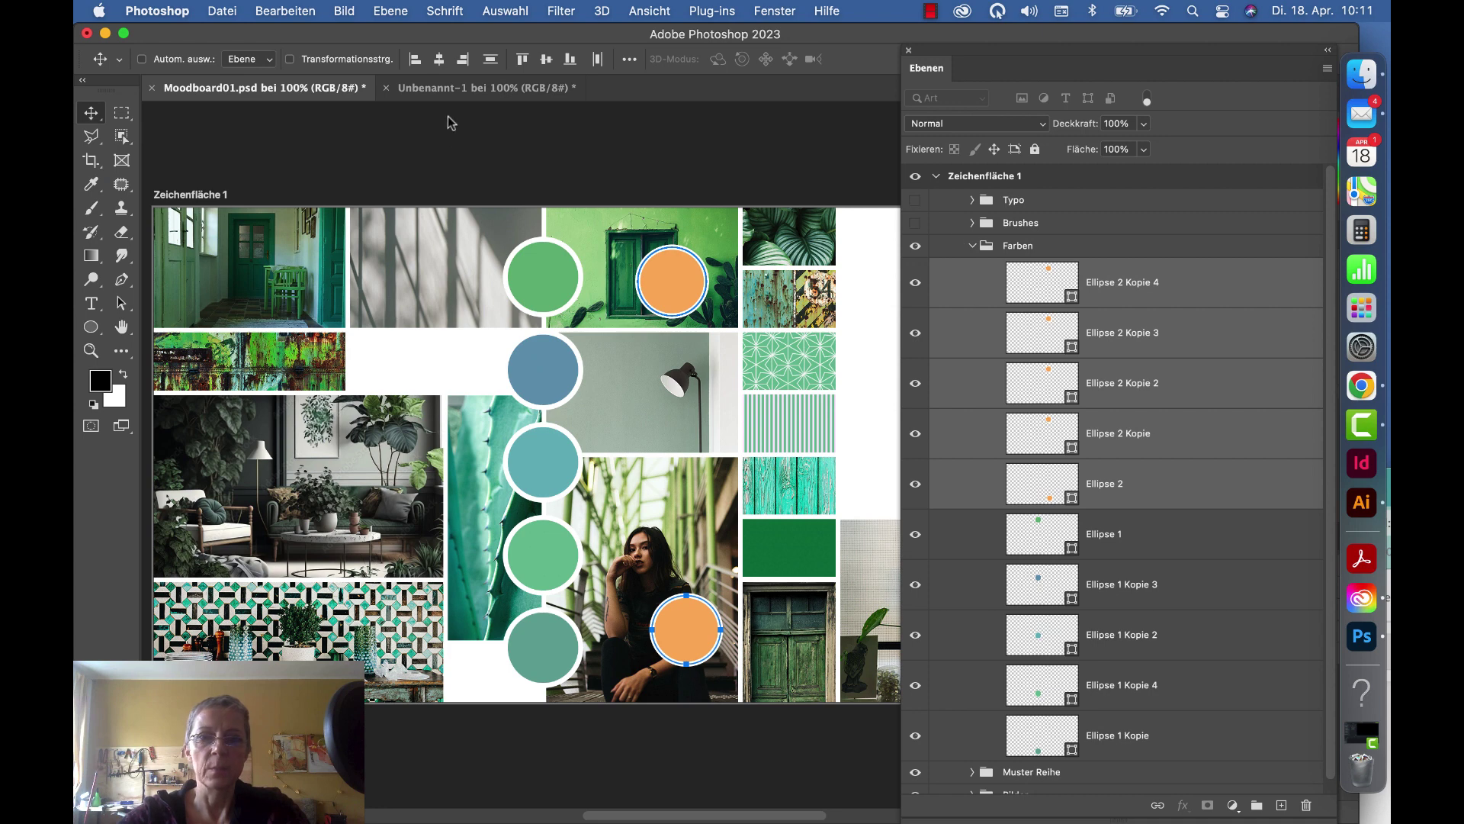
click(438, 59)
click(626, 61)
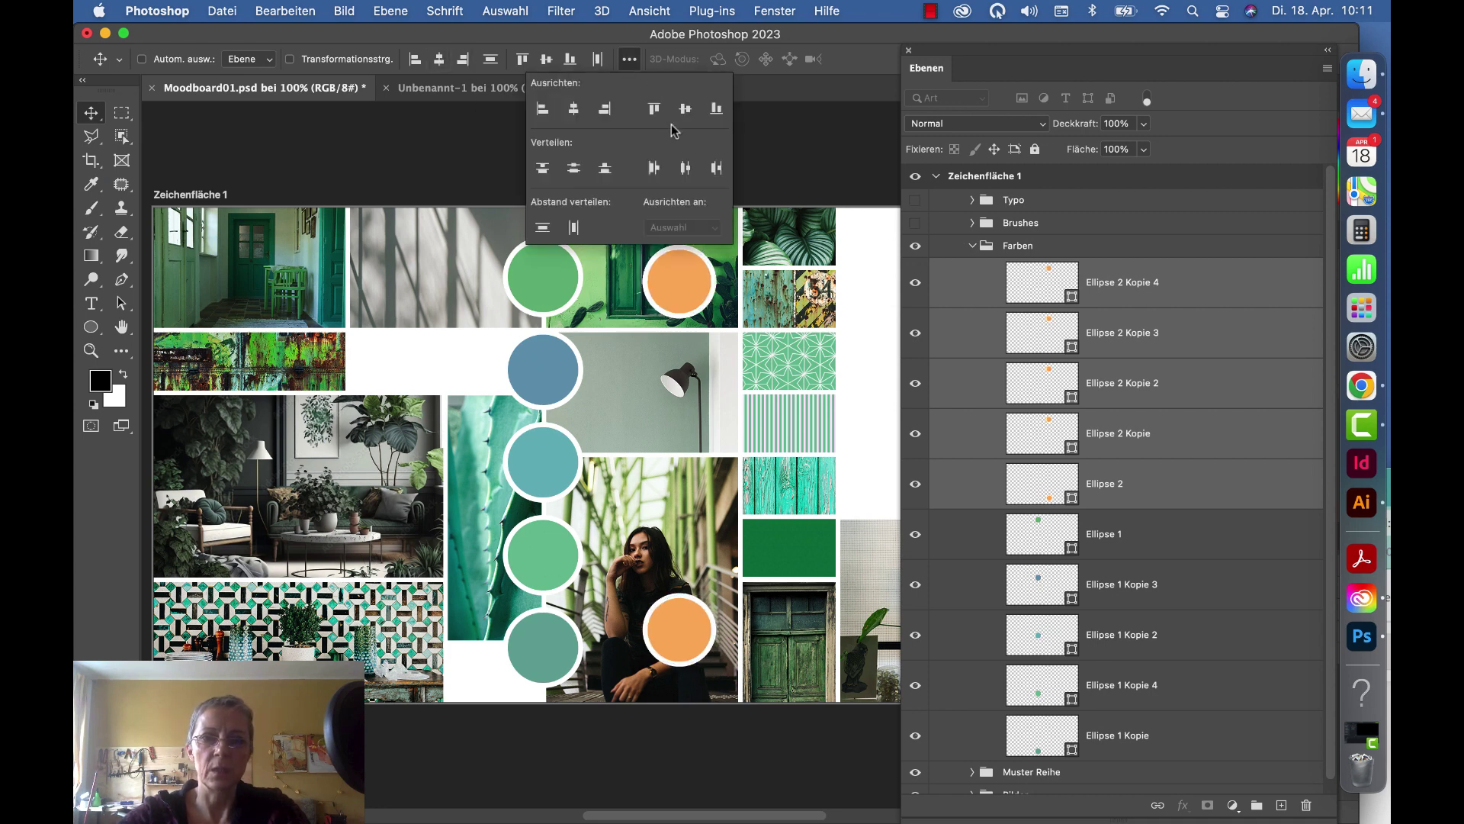
click(572, 168)
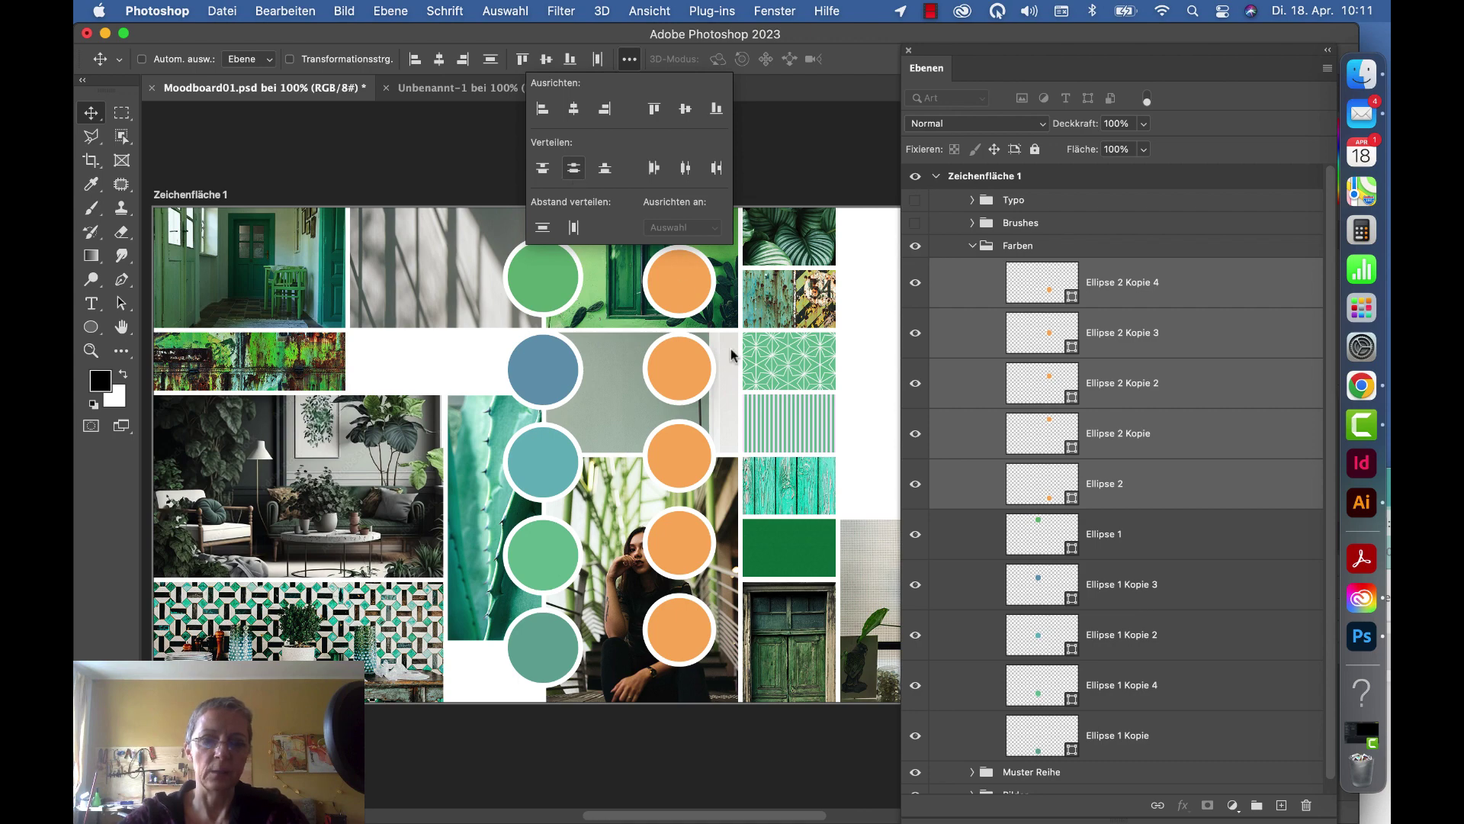
click(1042, 332)
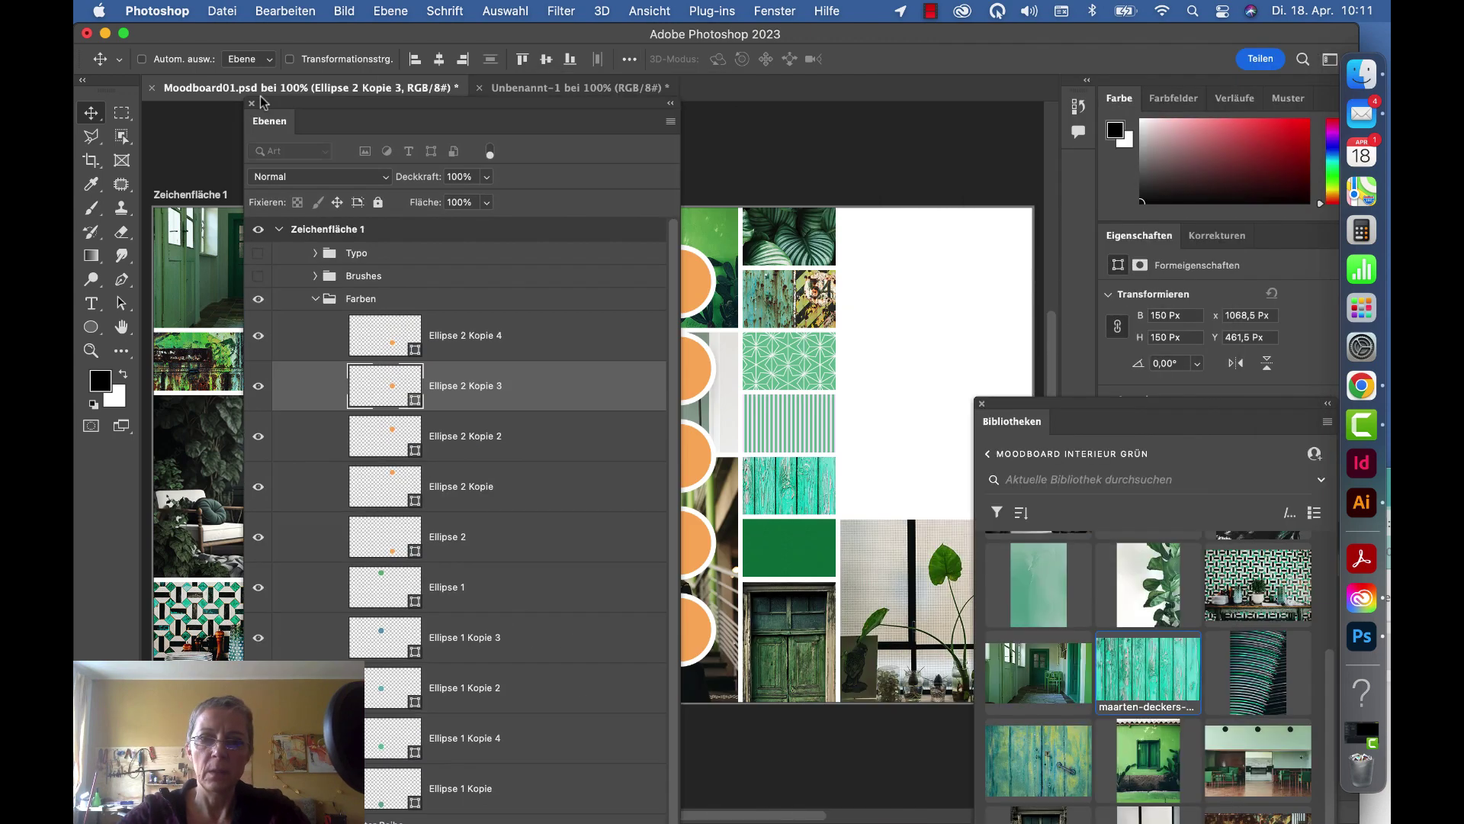
Step: Recolour Ellipse 2 Kopie 4 bright green with a swatch from the library's colour theme
drag(978, 52, 259, 96)
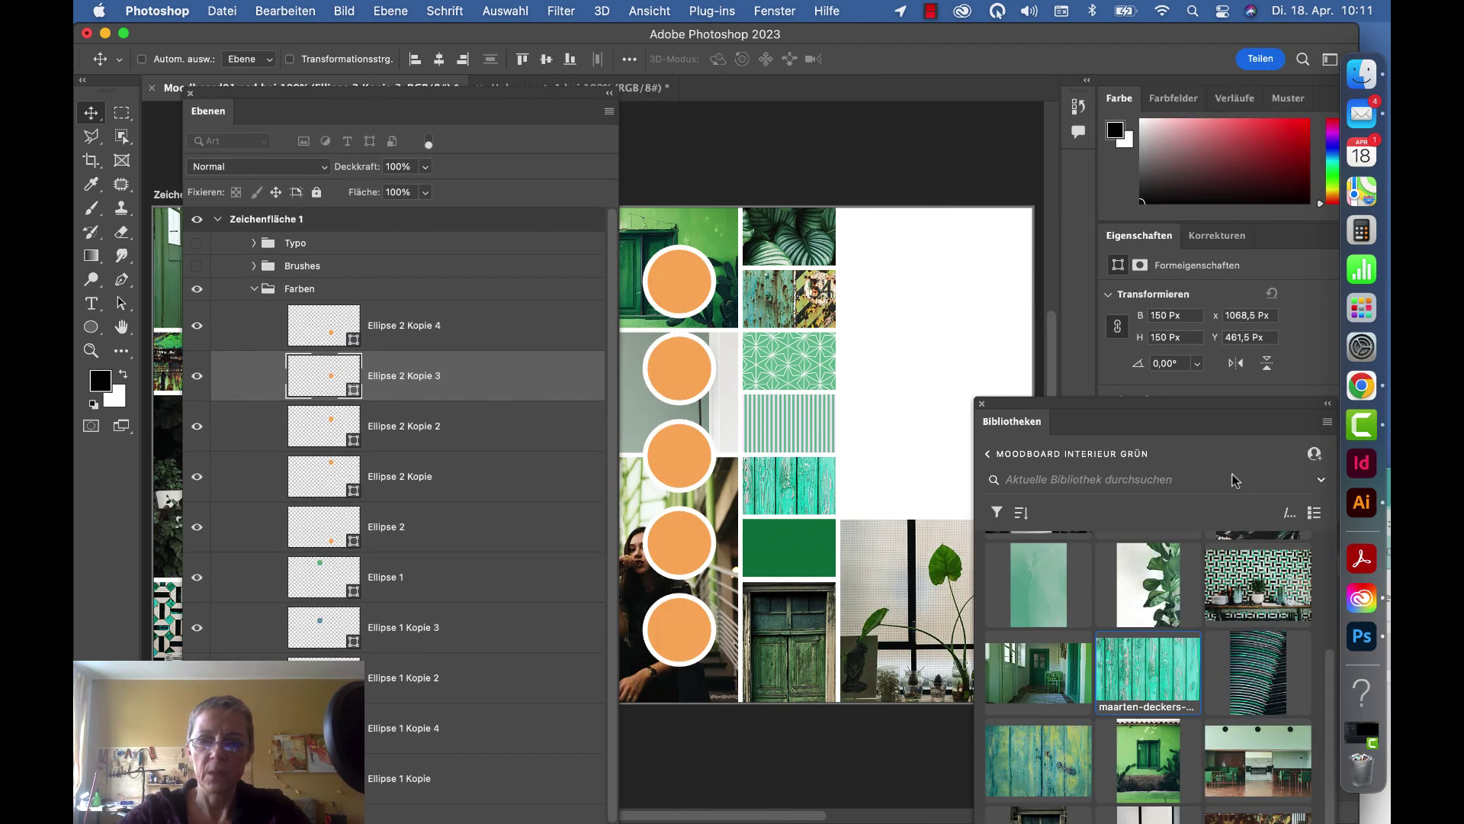
drag(1117, 403, 1149, 61)
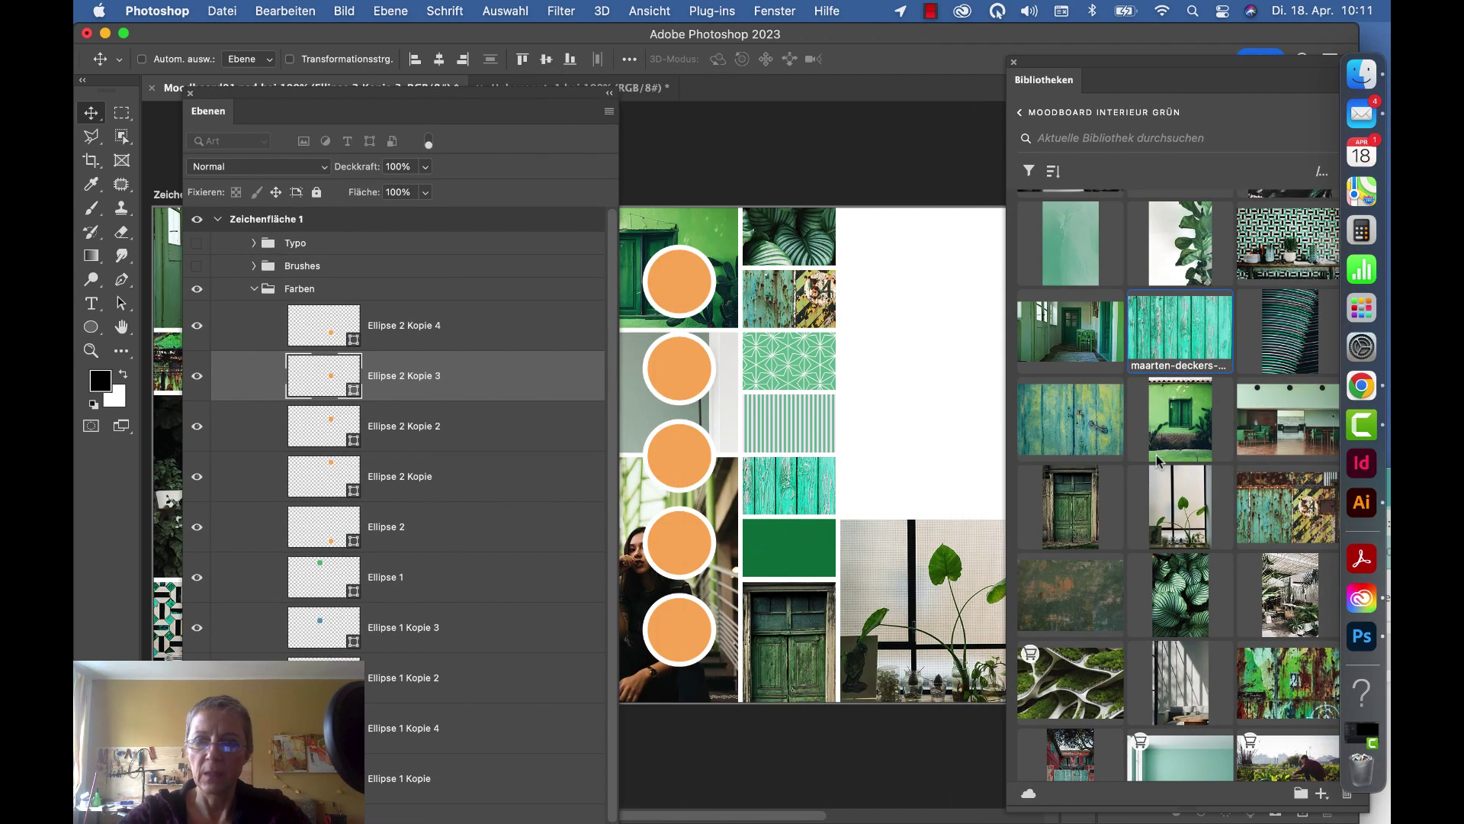
scroll(1148, 589, down, 5)
scroll(1148, 589, down, 5)
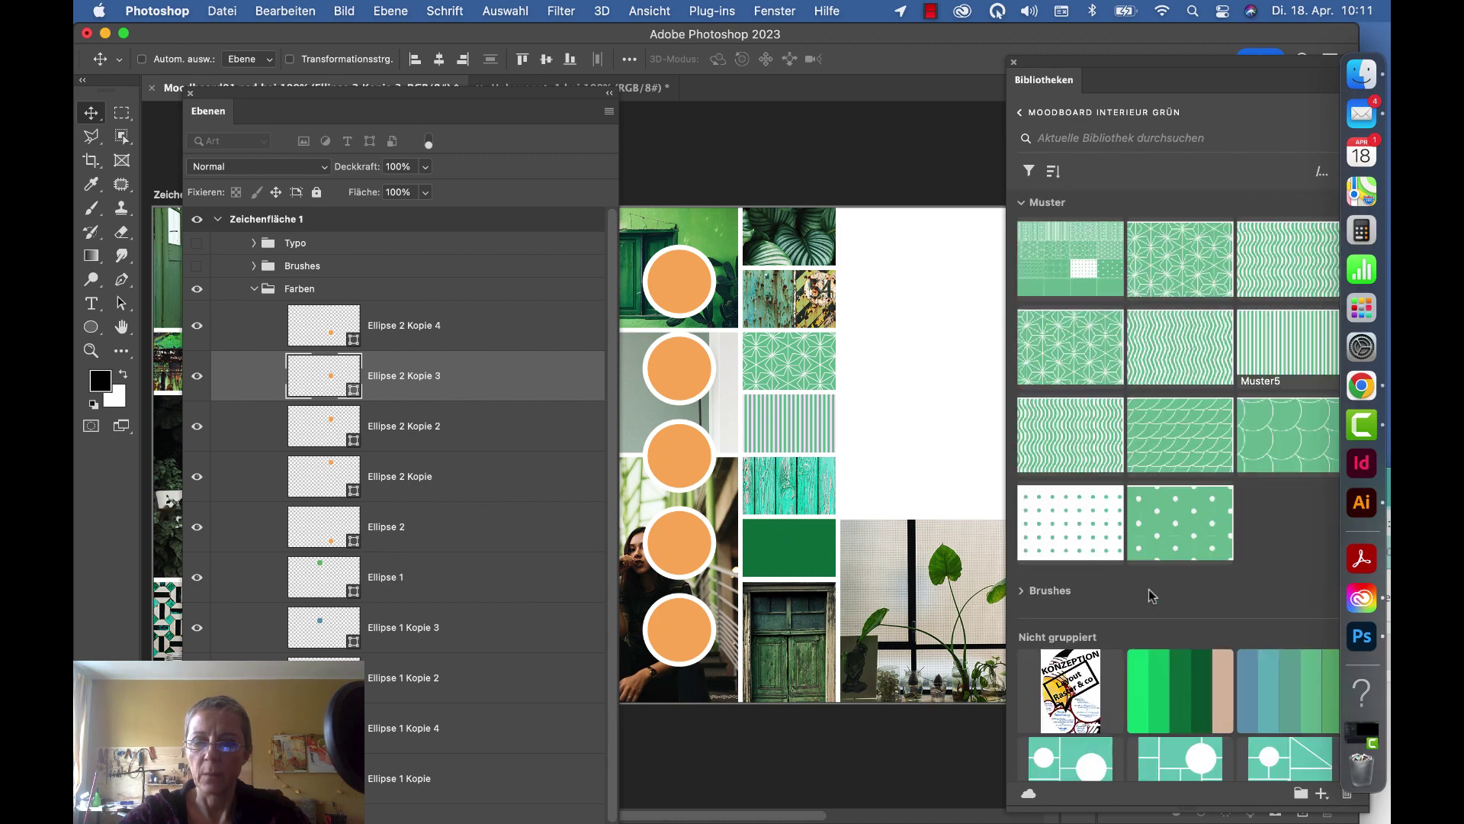
scroll(1149, 589, down, 5)
click(462, 330)
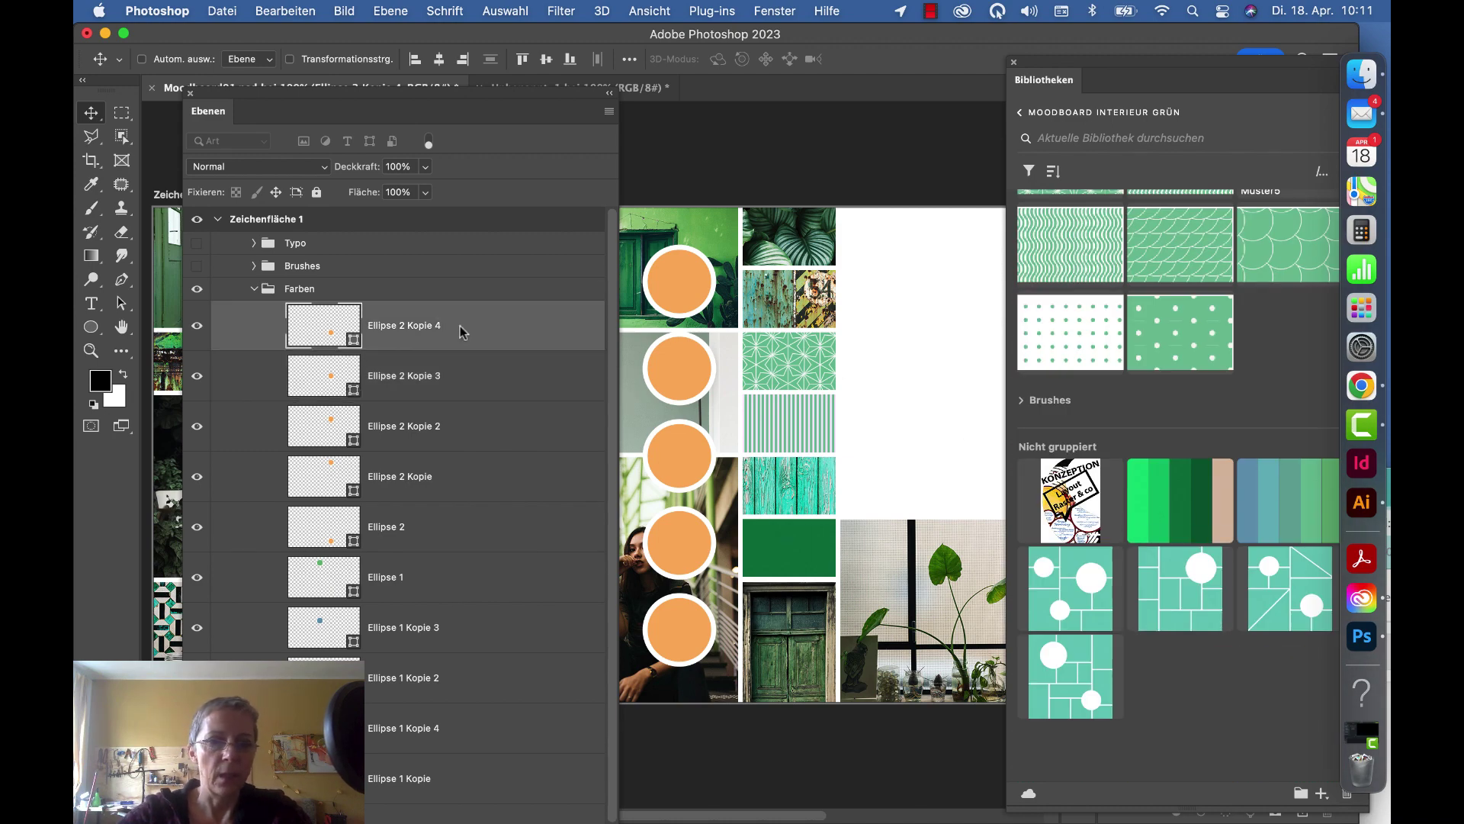
click(1135, 498)
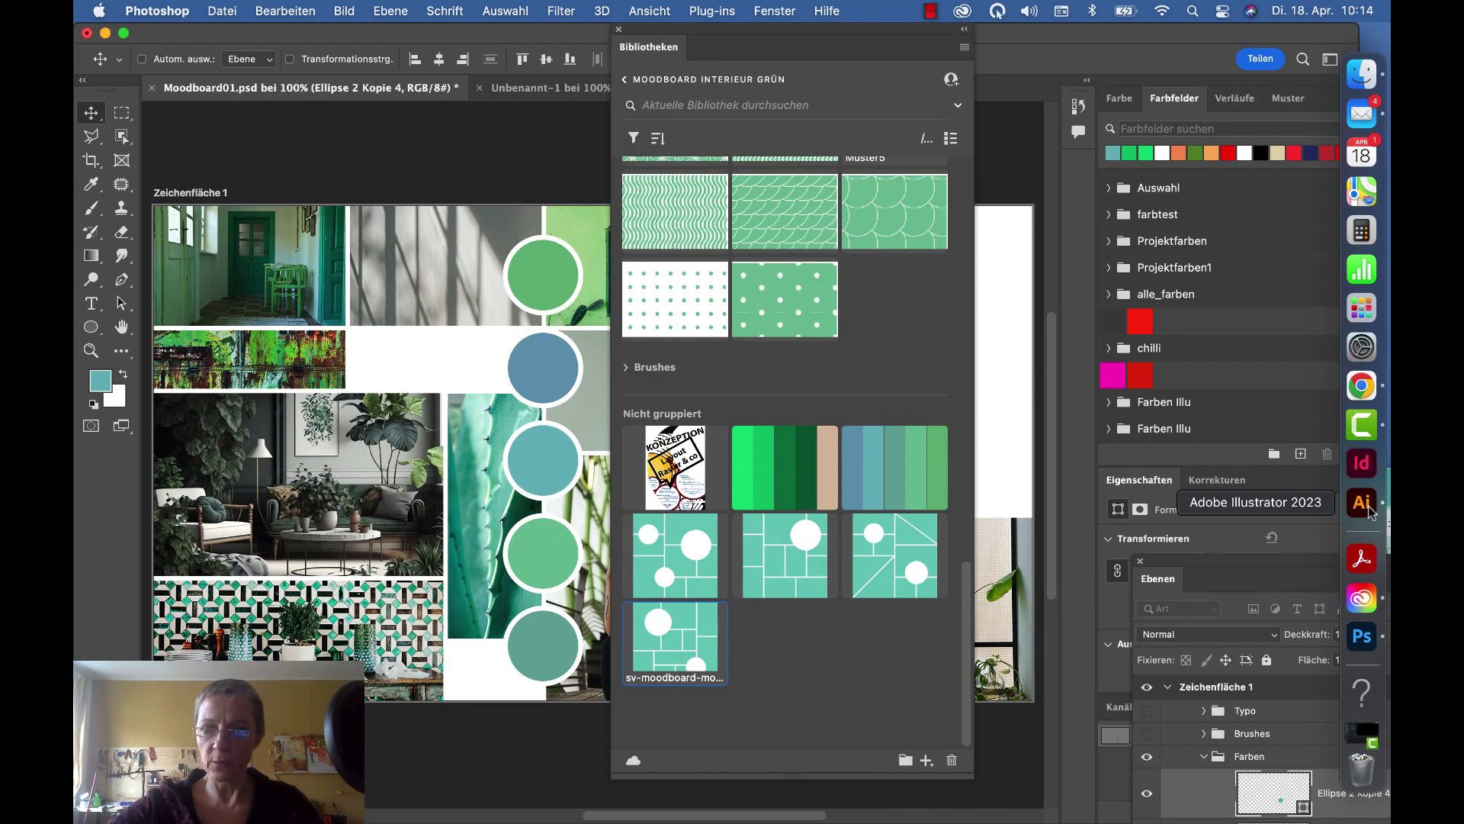
click(1363, 504)
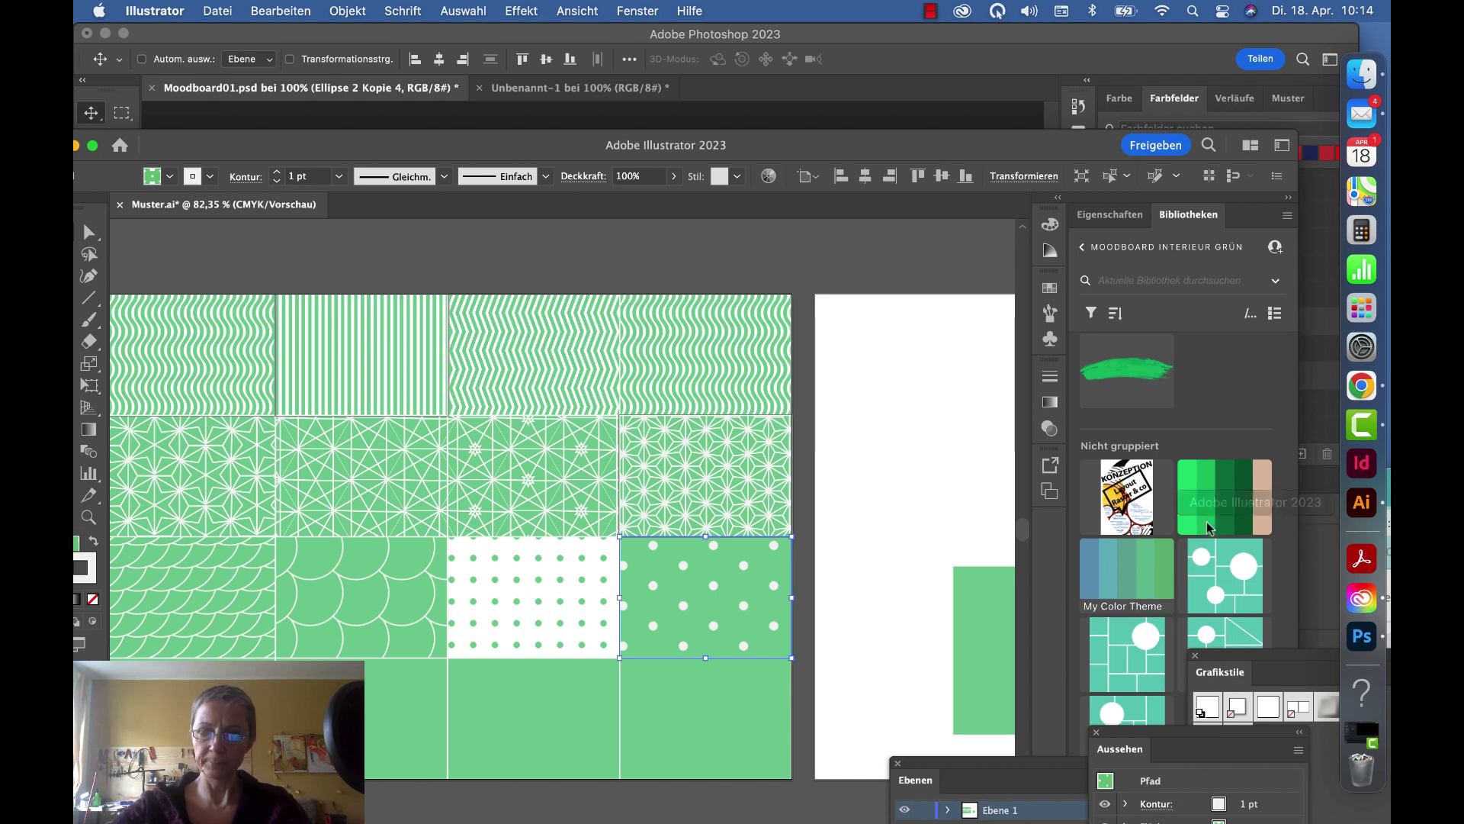
right_click(1215, 495)
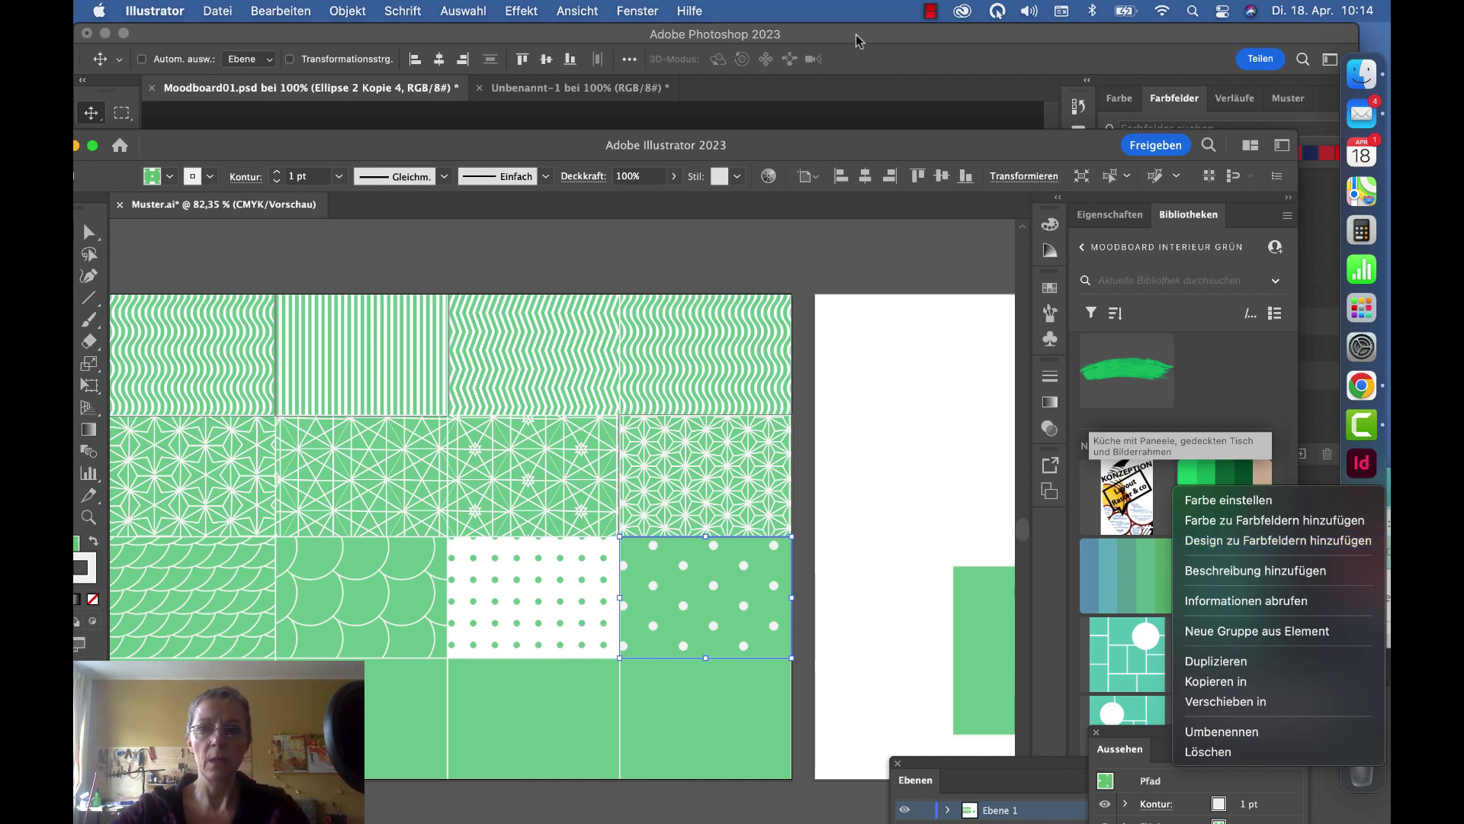
key(super+Tab)
right_click(872, 452)
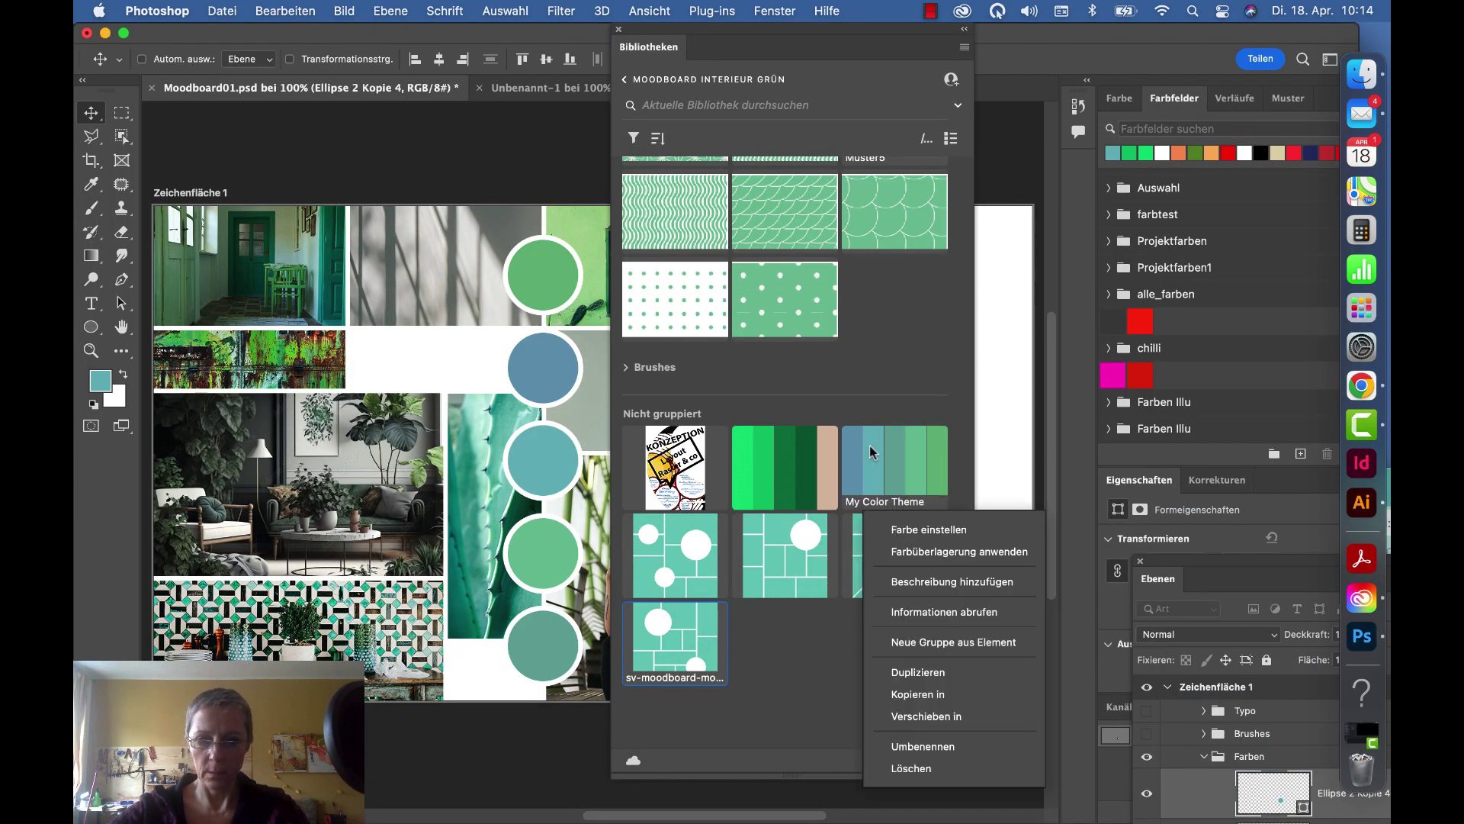
Step: Try three teal and green My Color Theme colours on the Ellipse 2 Kopie 3 circle
drag(793, 47, 1098, 46)
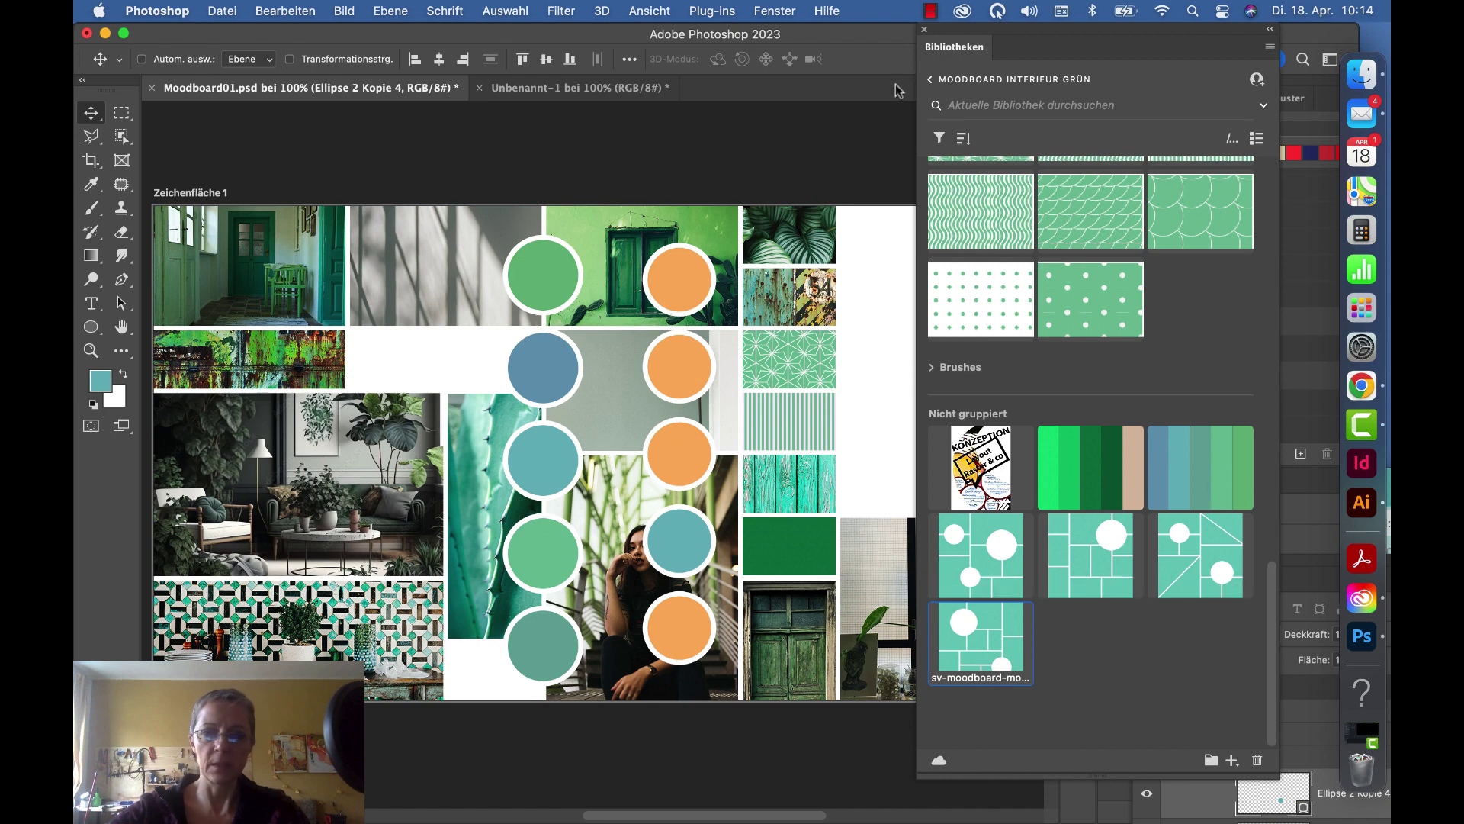
drag(860, 267, 849, 177)
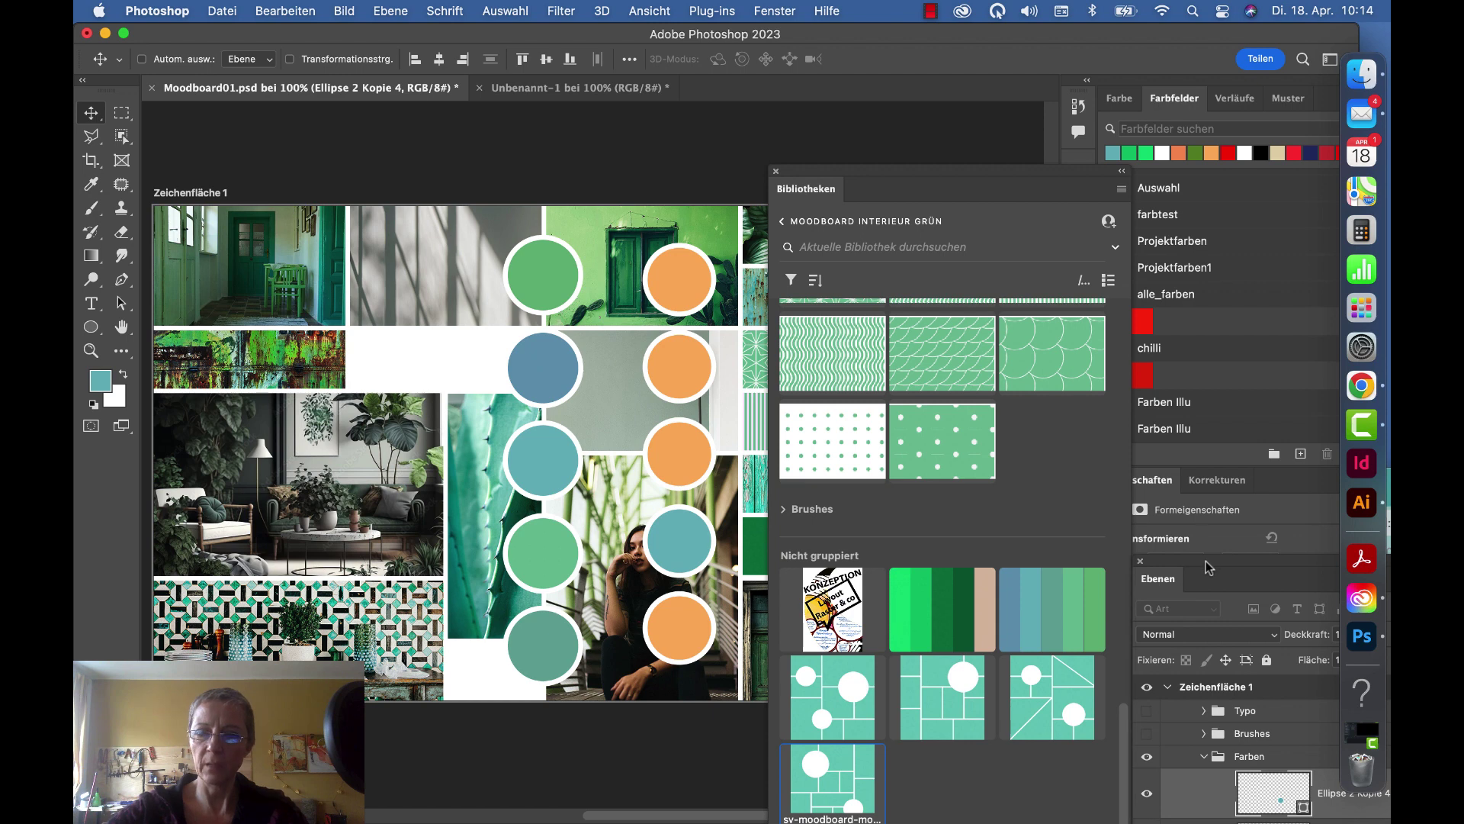
drag(1209, 568, 1174, 323)
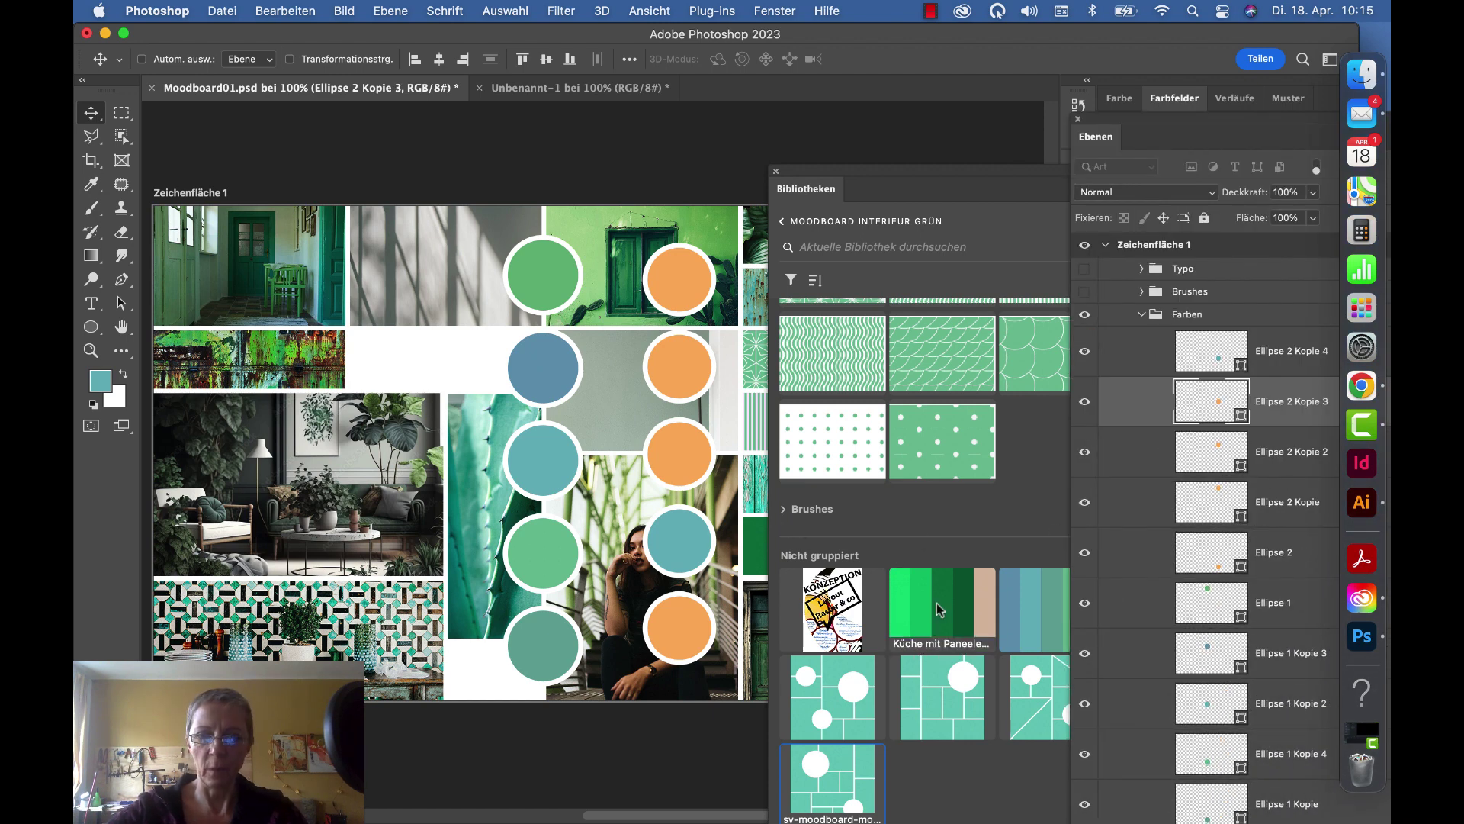
click(1022, 610)
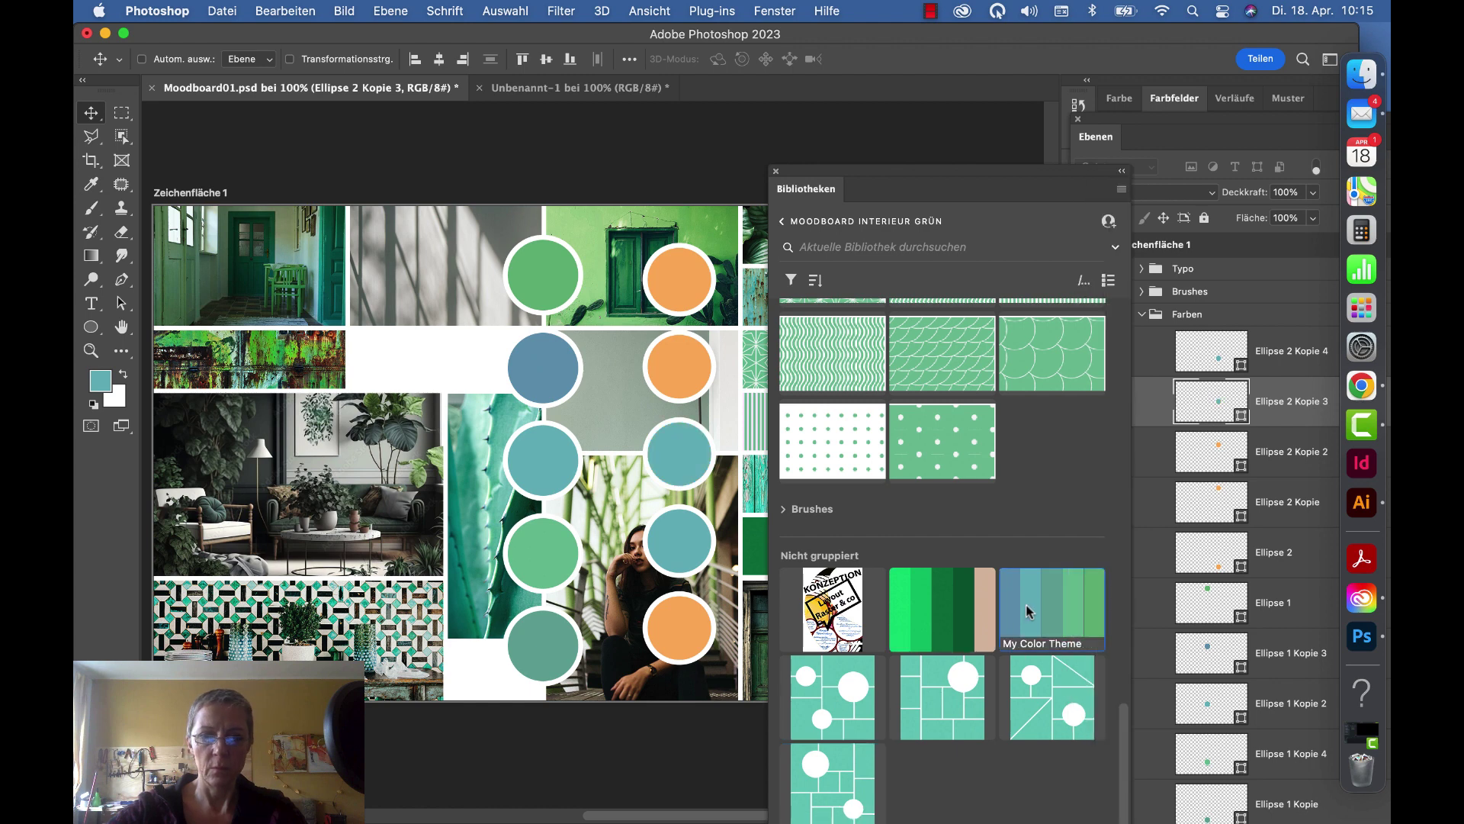
click(1056, 608)
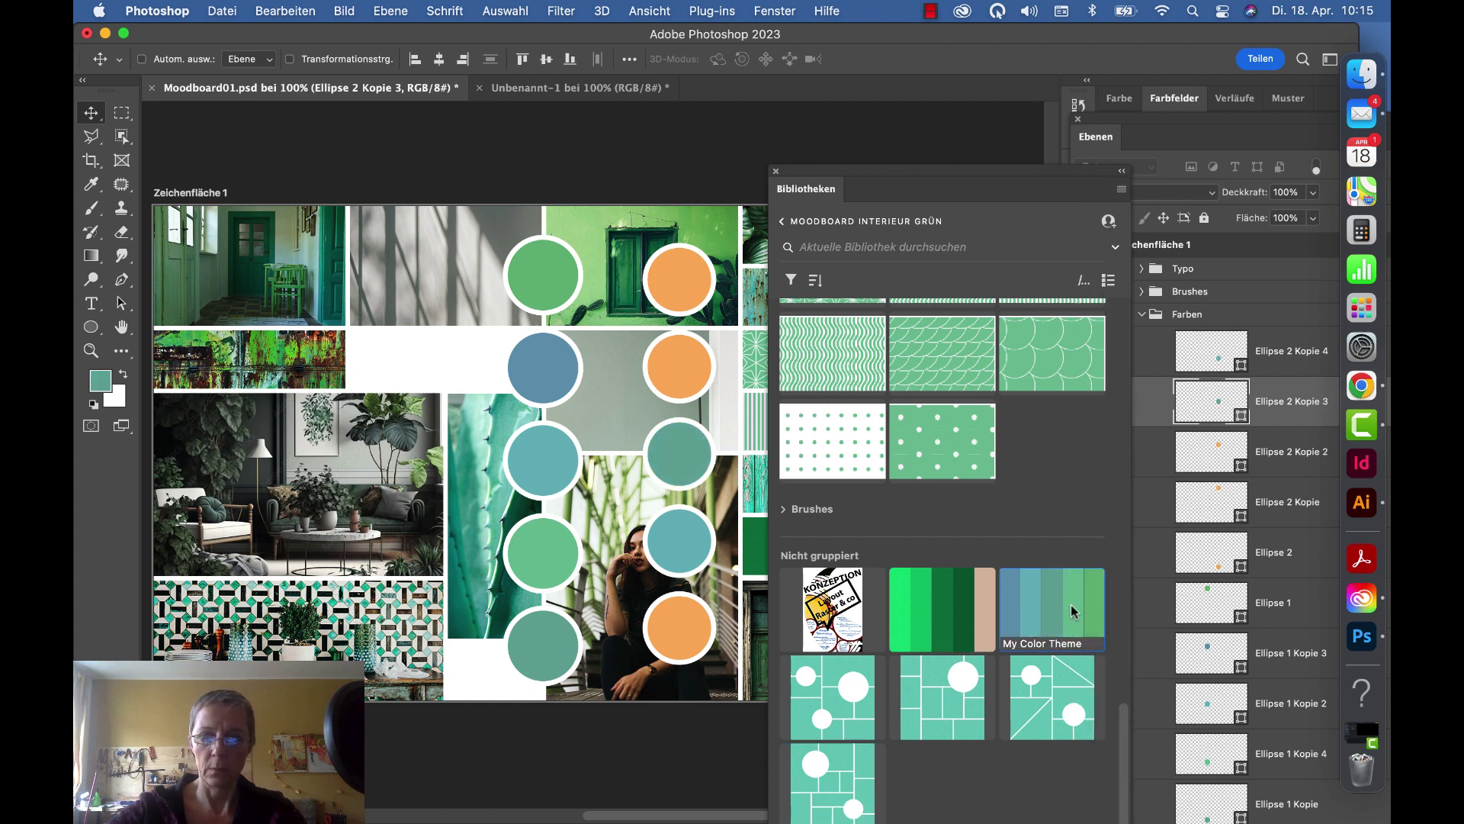
click(1073, 610)
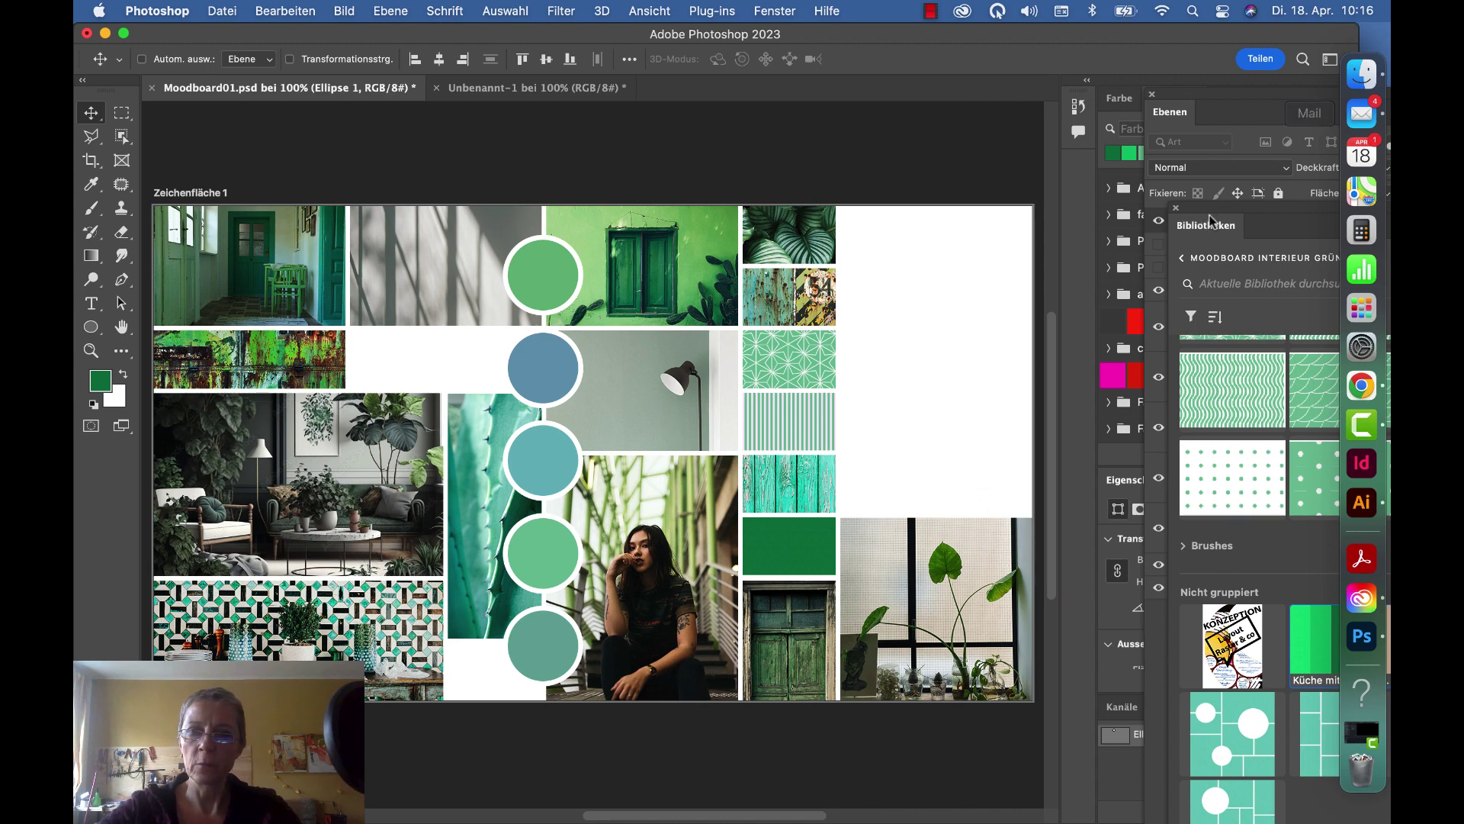
Step: Collapse the Farben group and show the green brush strokes group
drag(1212, 222, 1017, 537)
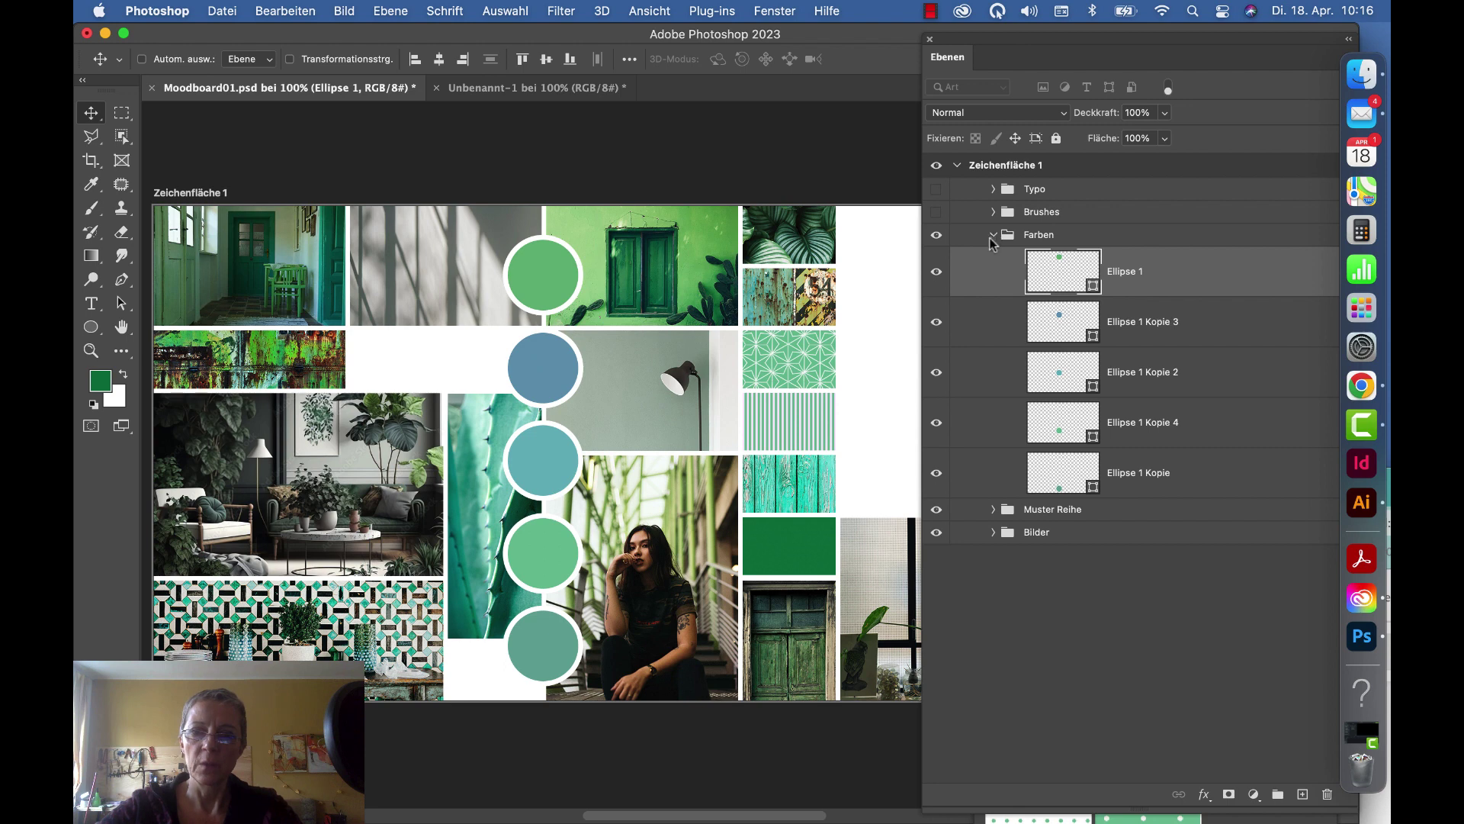
click(993, 236)
click(936, 212)
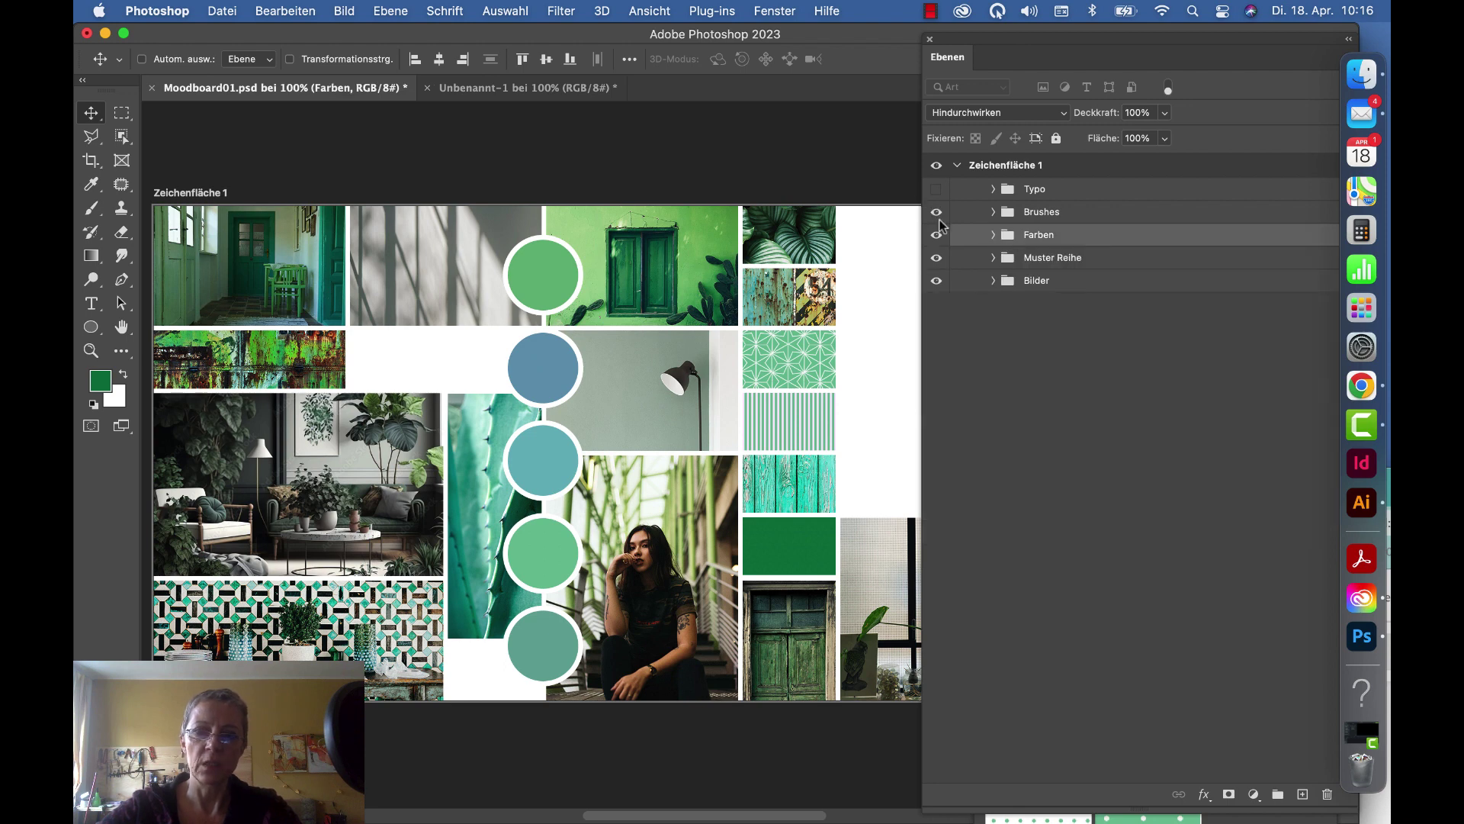
drag(1137, 50, 1259, 40)
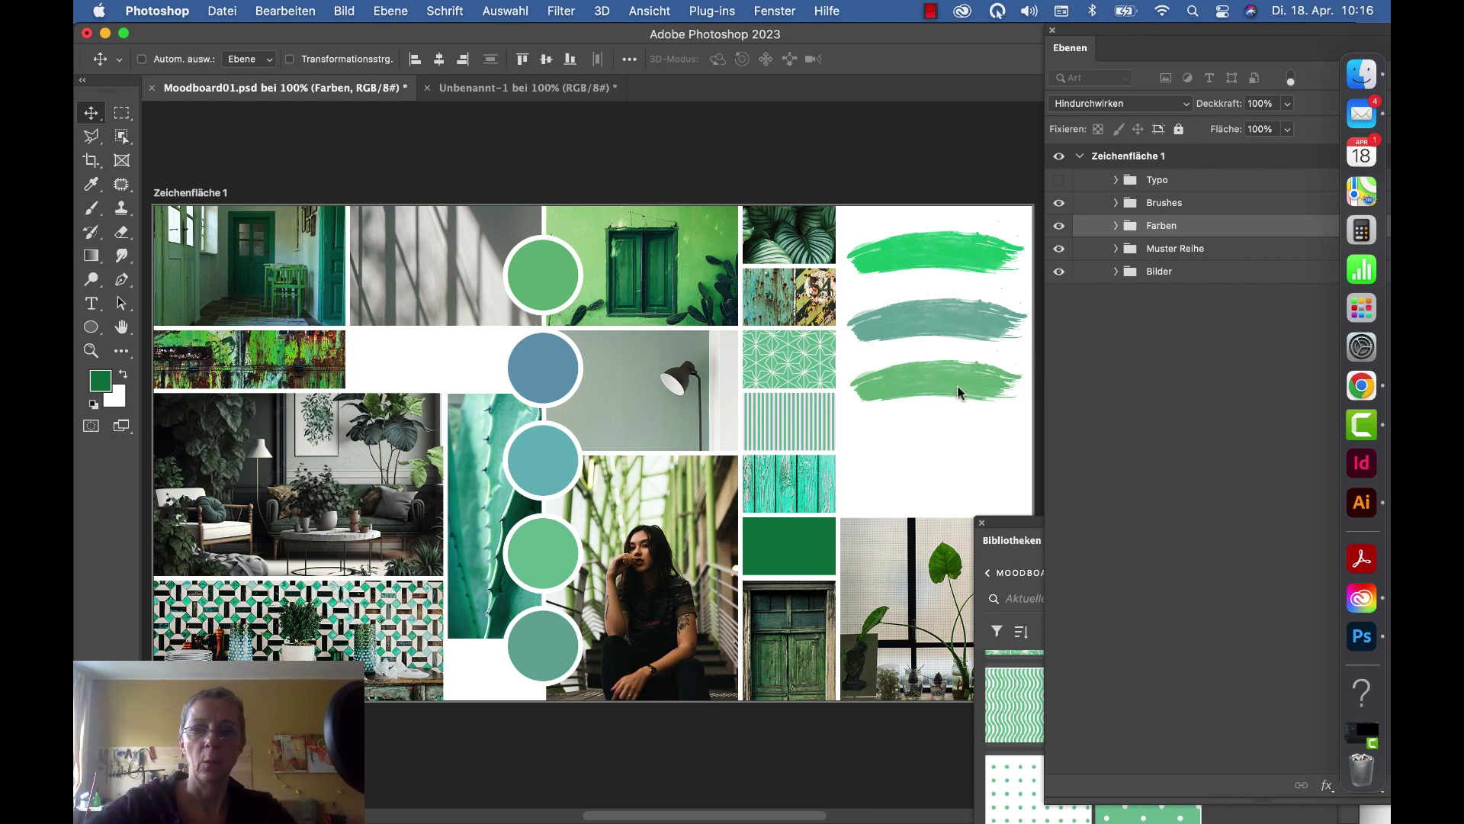
Step: Show the GREEN and HOME titles in the Typo group and rearrange the panels
click(1058, 181)
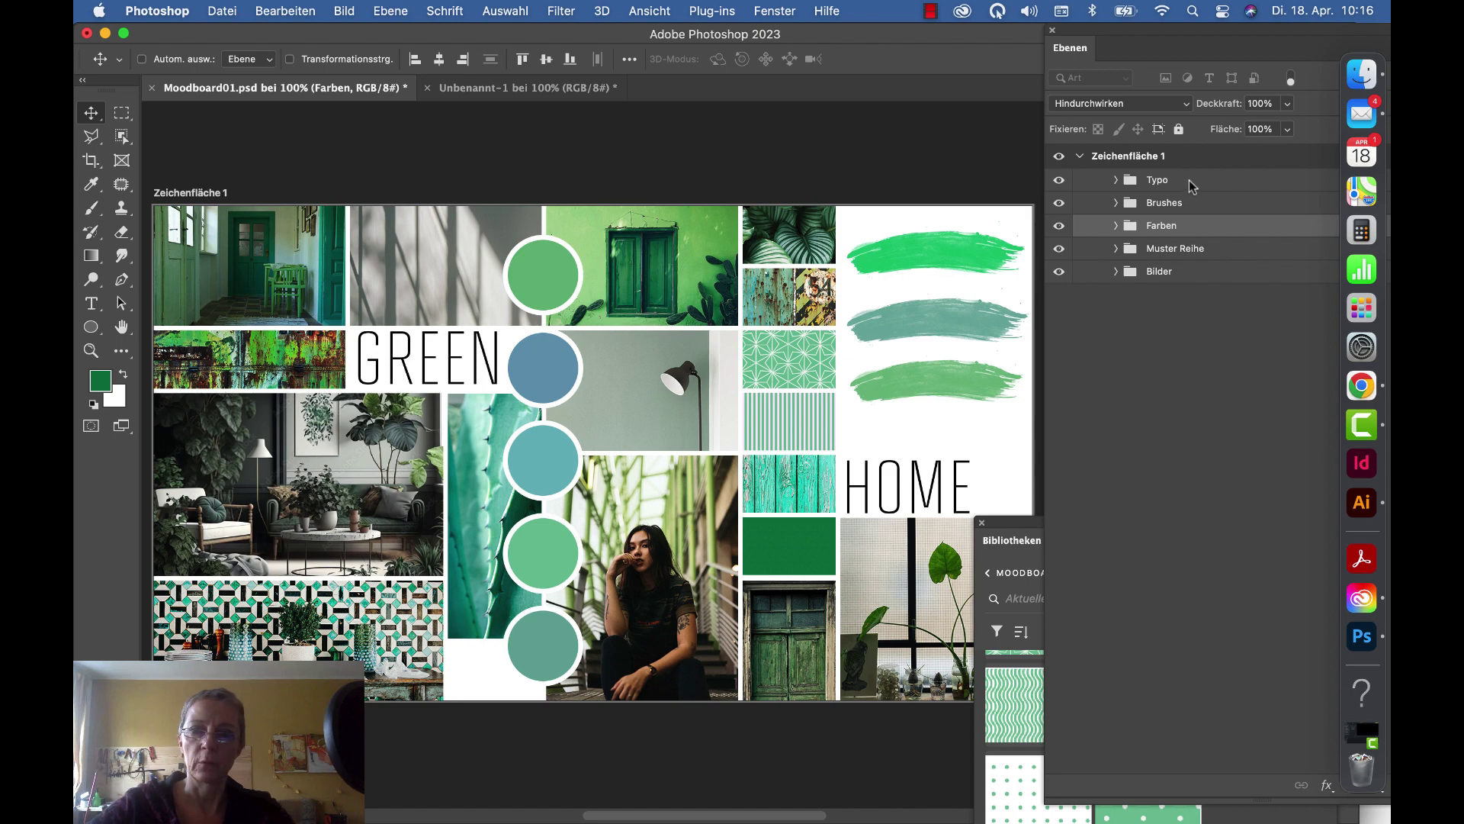
click(1157, 180)
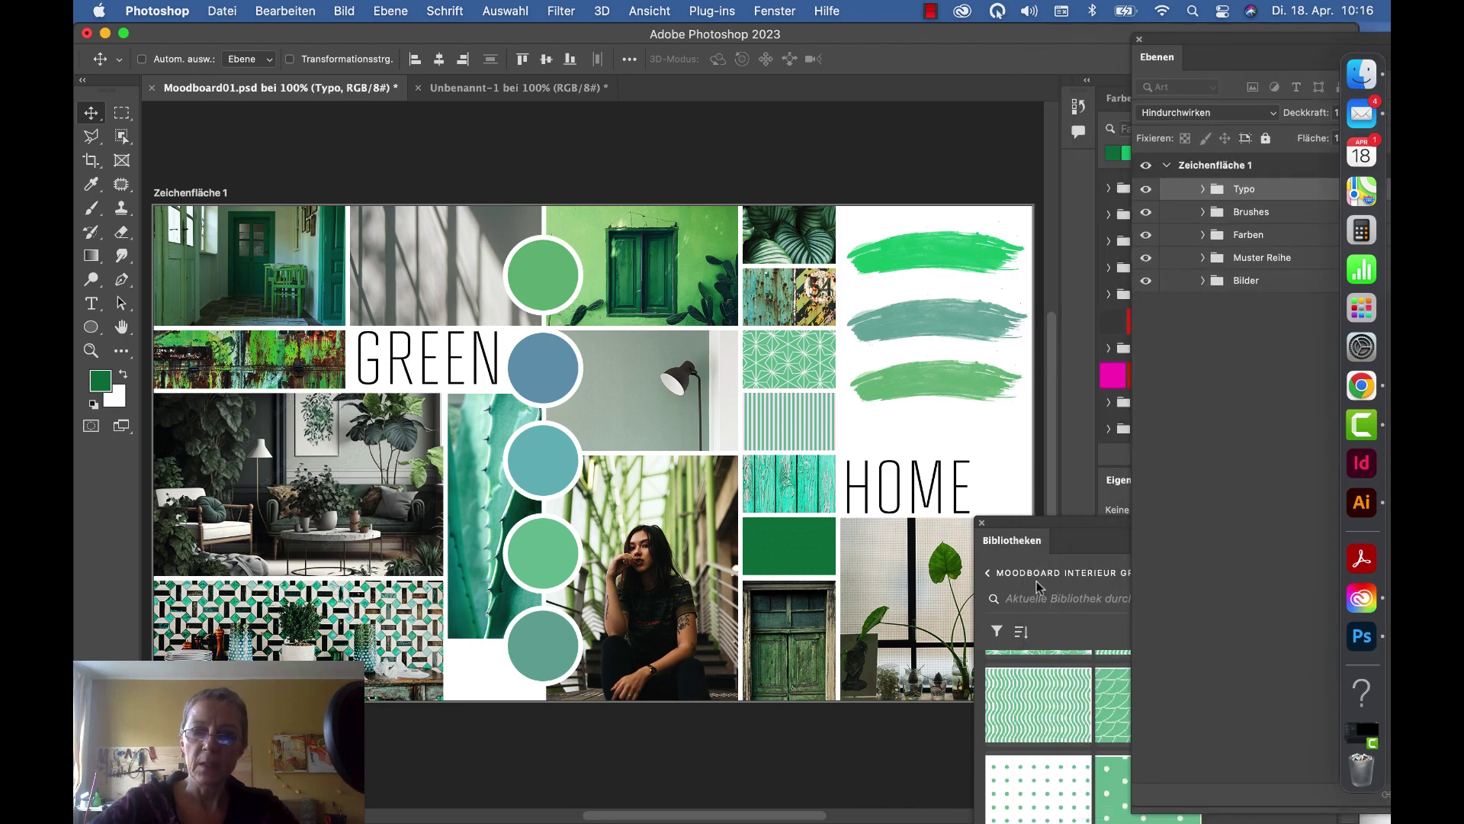
drag(1070, 47, 1158, 57)
drag(1015, 540, 910, 46)
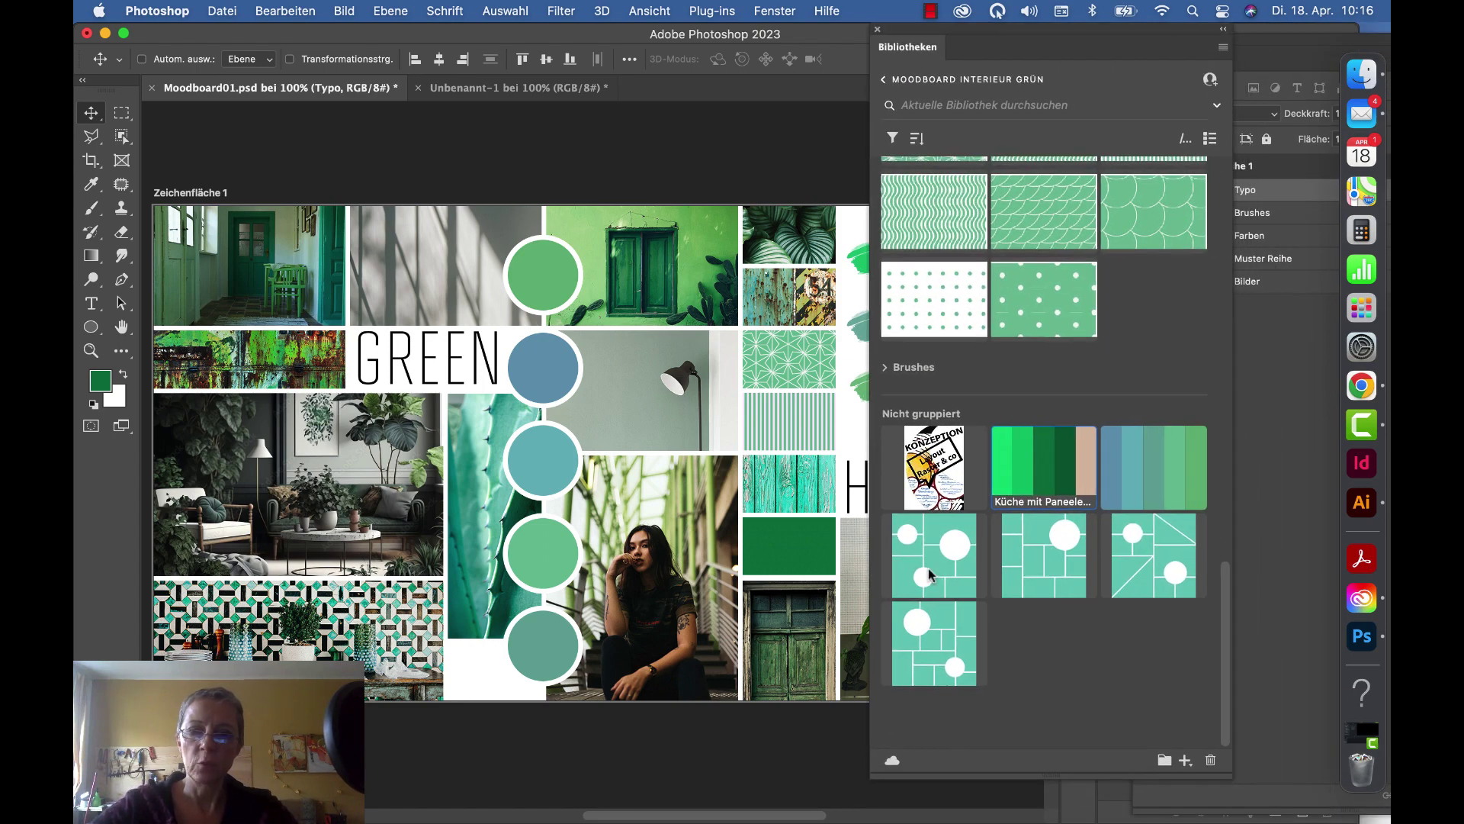